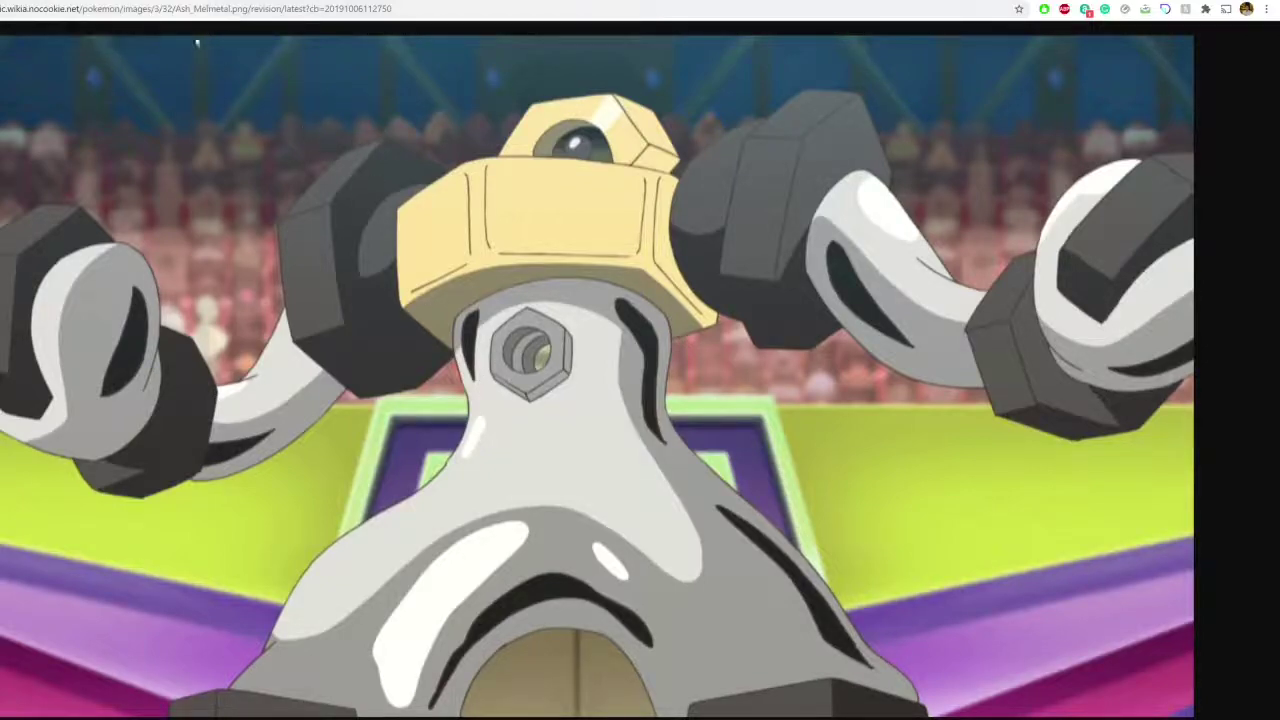
- Switch from the reference picture to the Tinkercad design and place a six-sided polygon near the workplane's far right edge
key(ctrl+Tab)
mouse_move(640, 445)
right_down()
mouse_move(626, 457)
mouse_move(351, 434)
mouse_move(634, 457)
right_up()
scroll(614, 423, down, 5)
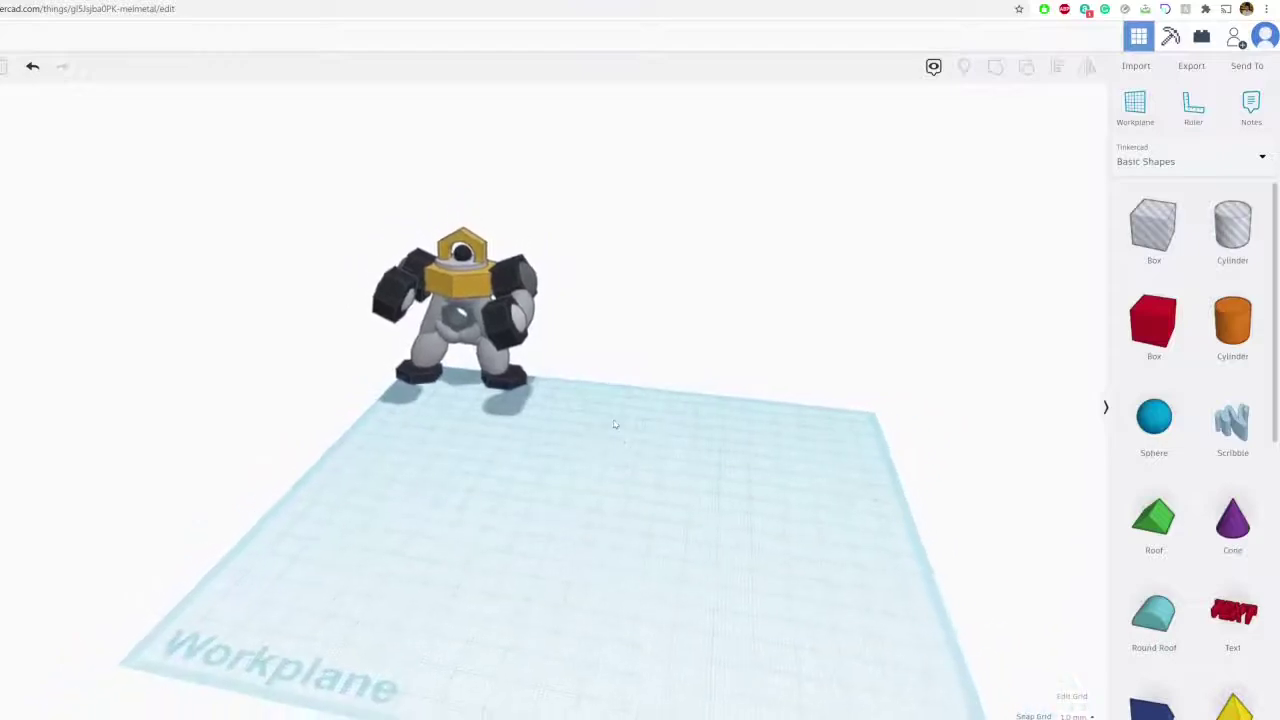
scroll(1219, 486, down, 5)
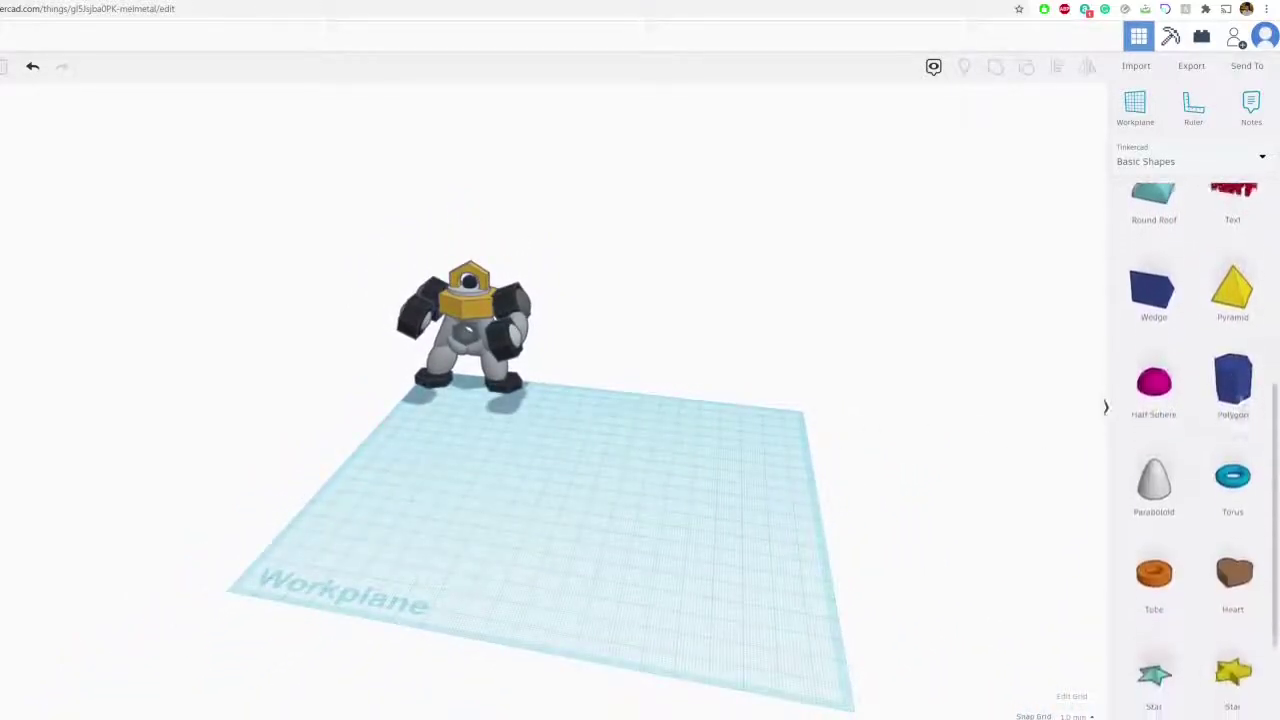
drag(1233, 368, 811, 458)
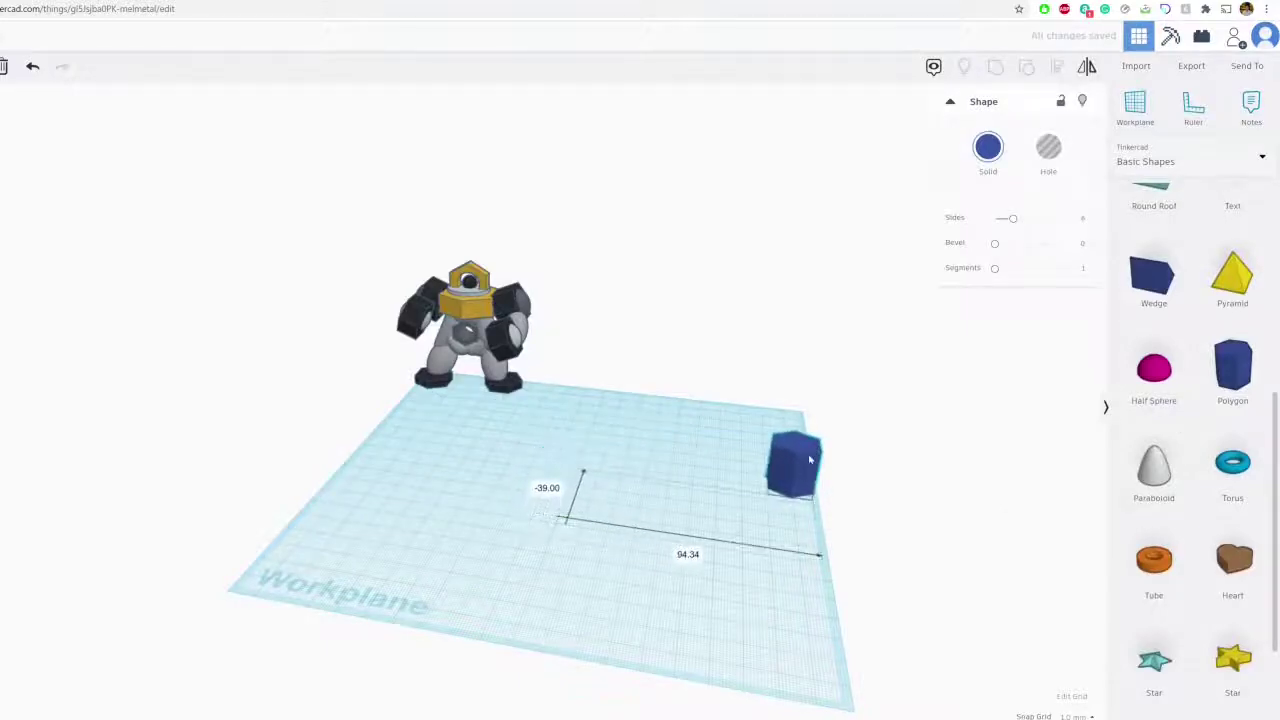
scroll(811, 458, up, 5)
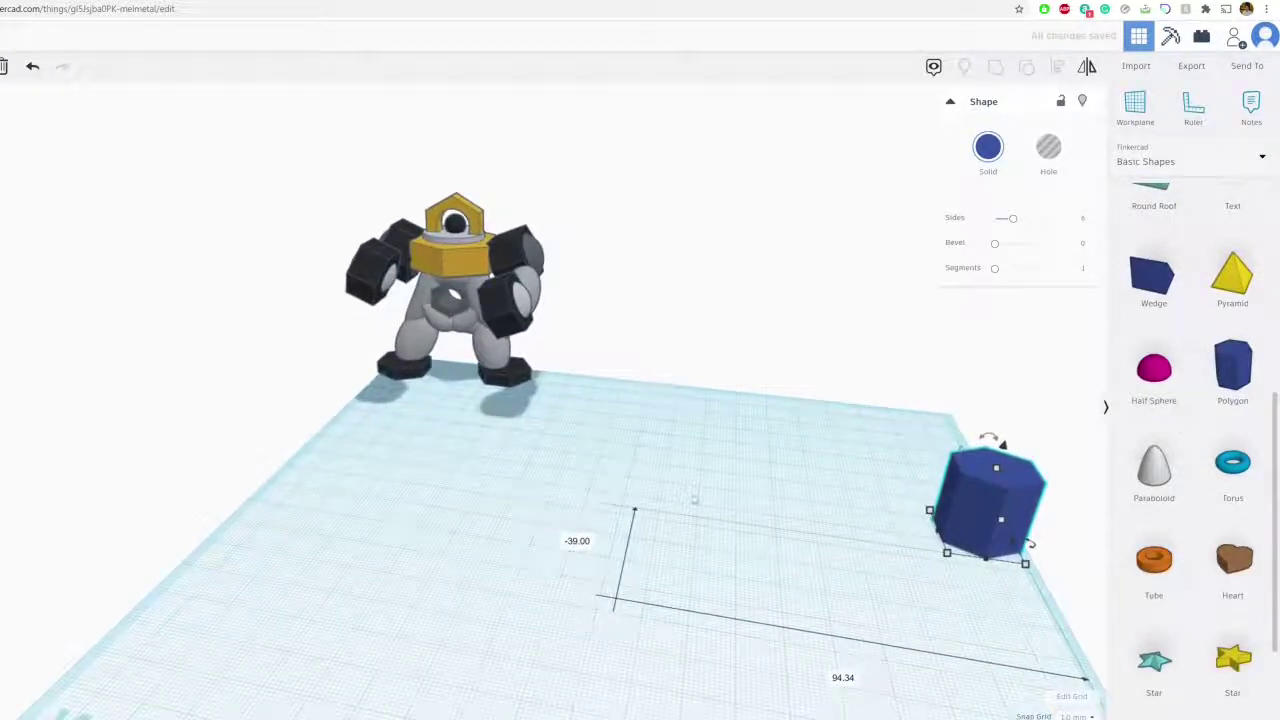
click(751, 455)
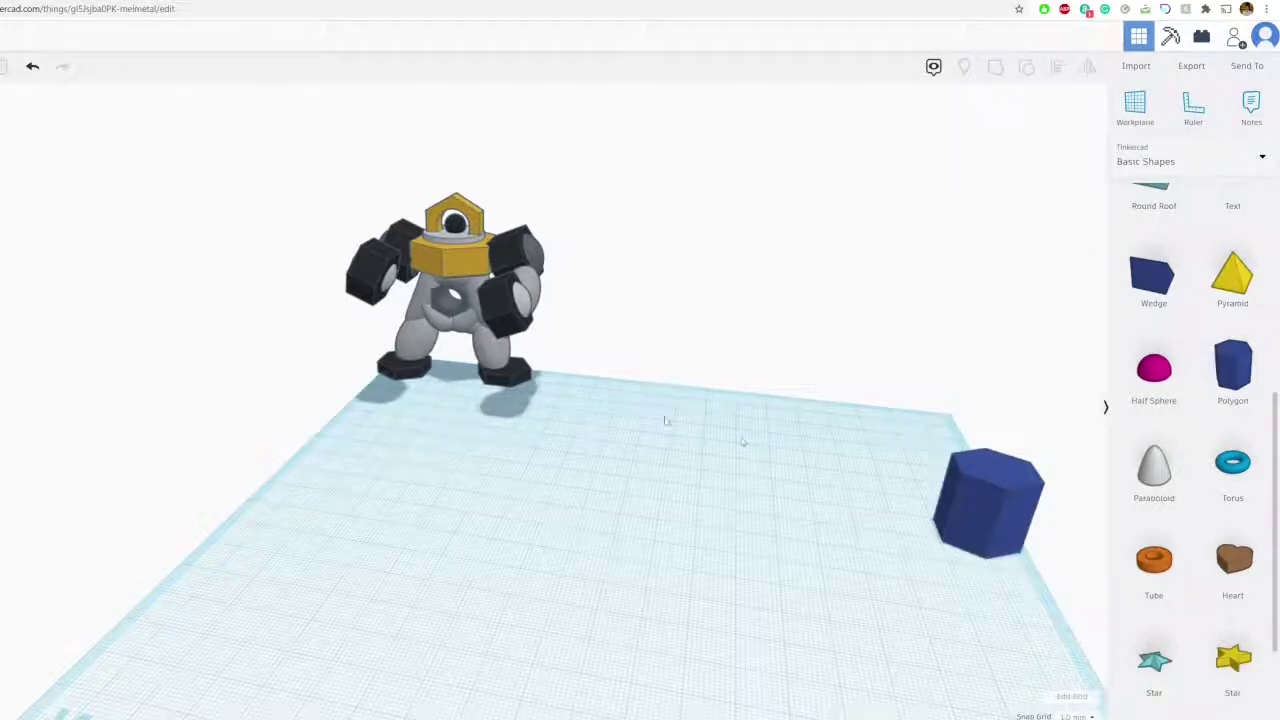
right_drag(743, 442, 795, 500)
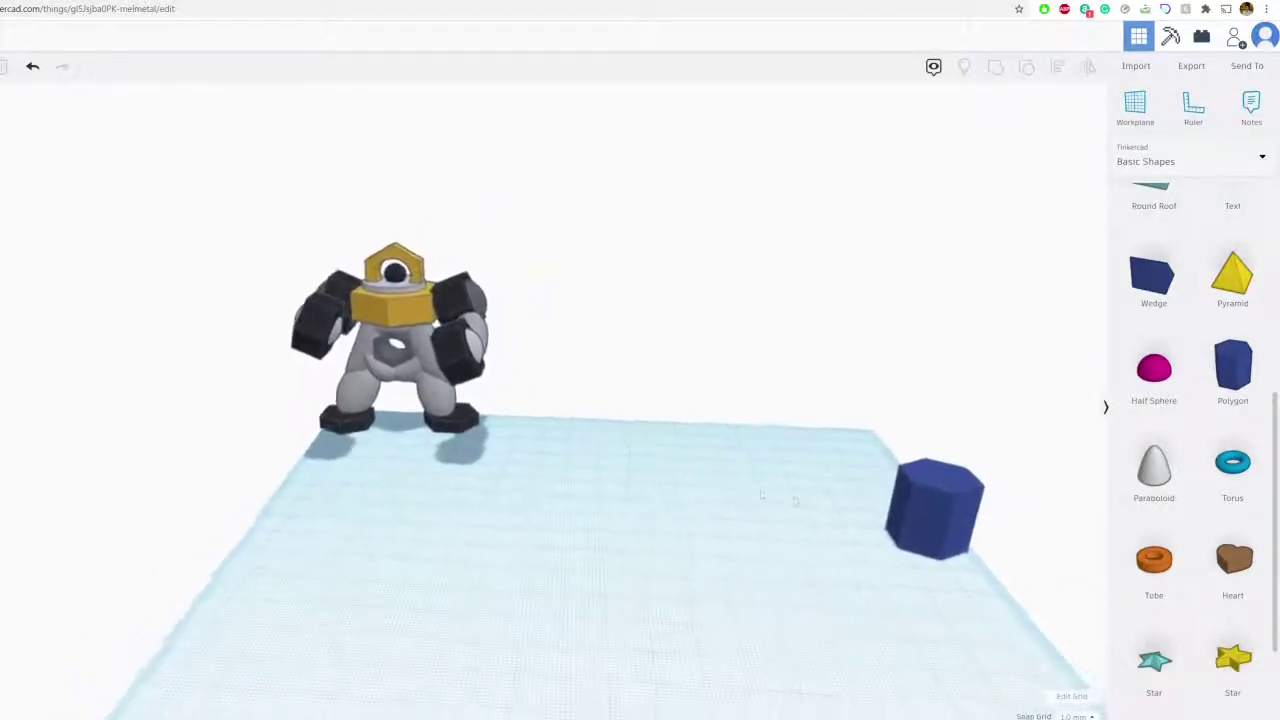
- Duplicate the polygon, move the copy in front of the finished figure and flatten it into a low hexagonal foot
click(915, 517)
key(ctrl+c)
key(ctrl+v)
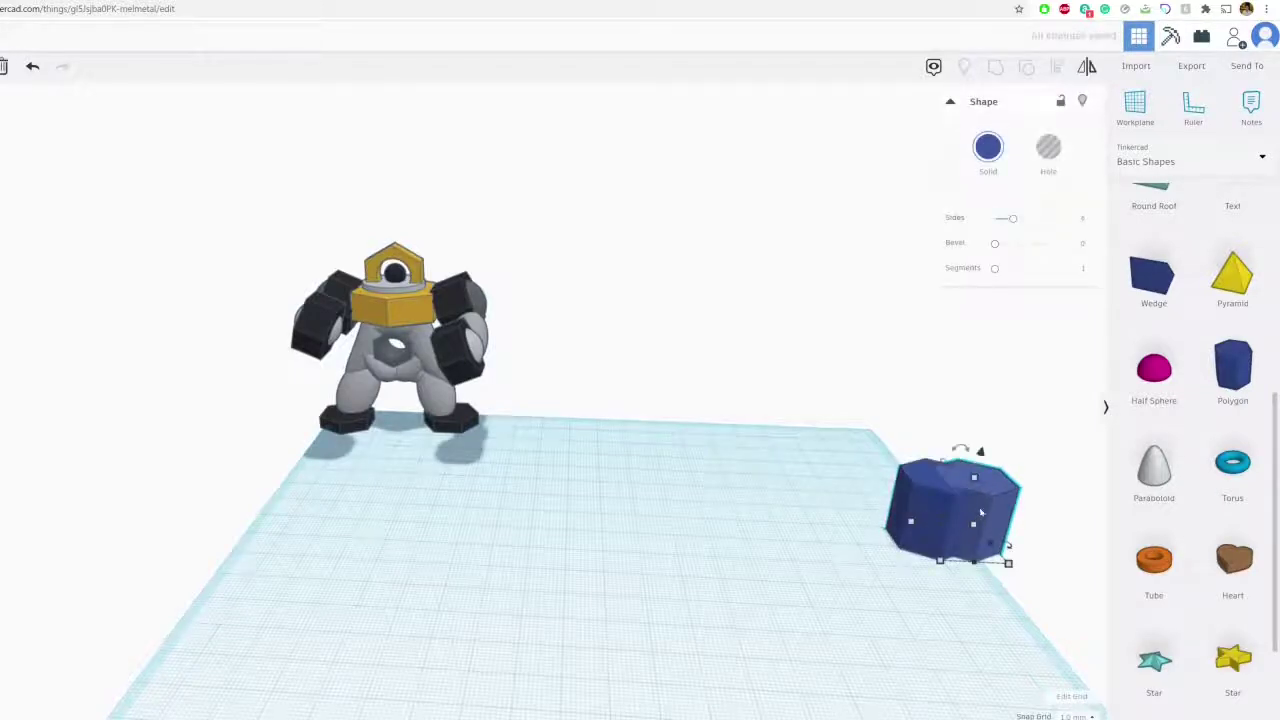
alt+drag(981, 512, 516, 566)
scroll(518, 568, up, 2)
middle_drag(580, 572, 567, 388)
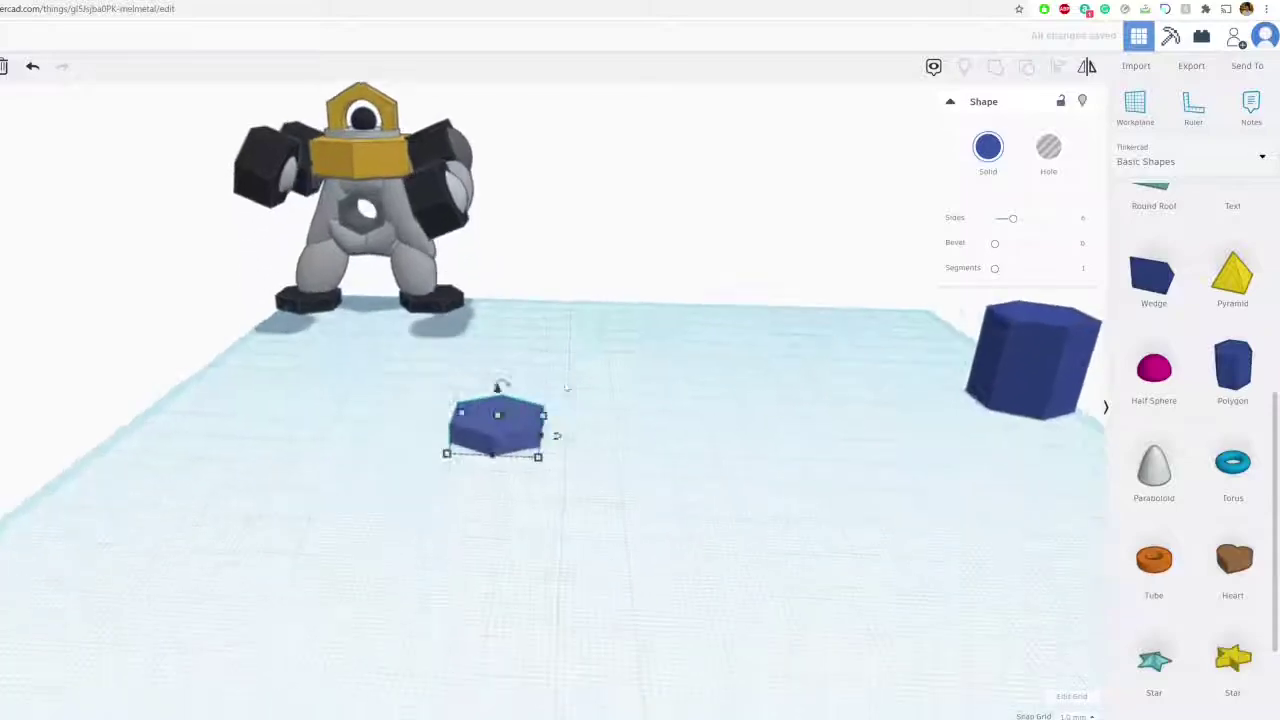
right_drag(567, 388, 606, 475)
middle_drag(649, 377, 630, 446)
- Colour the flattened hexagonal foot black
click(993, 157)
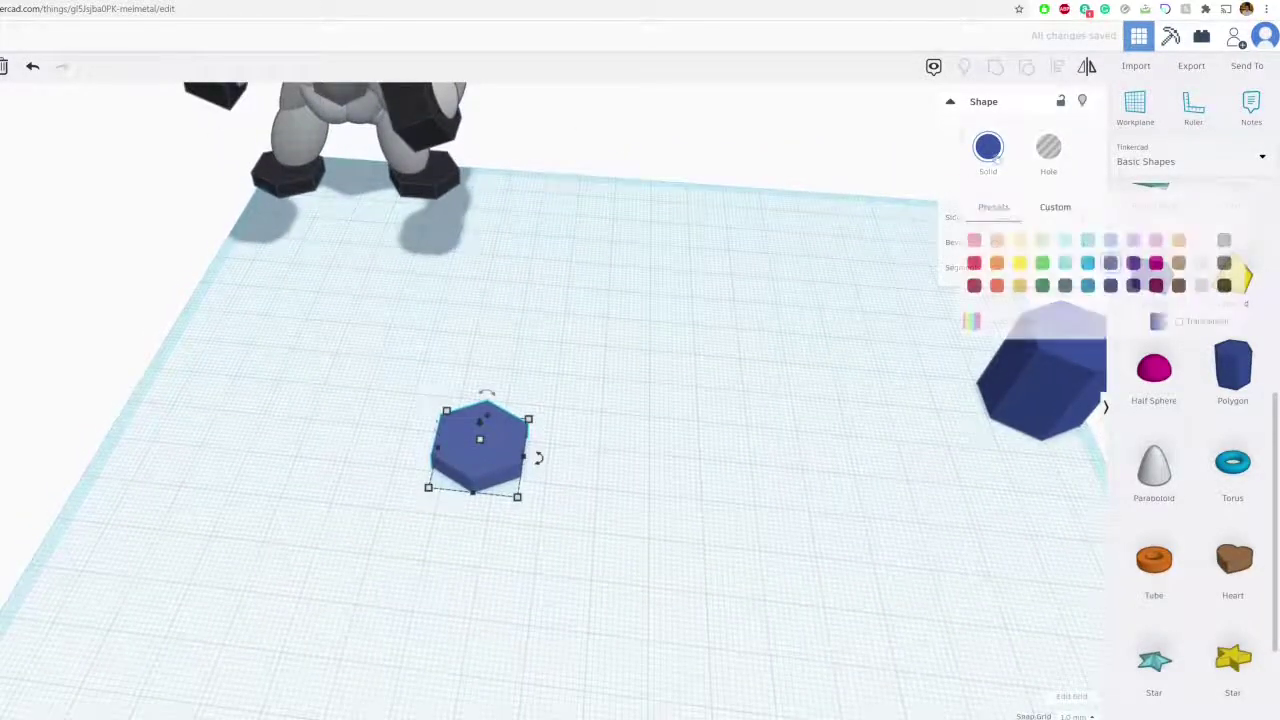
click(1224, 286)
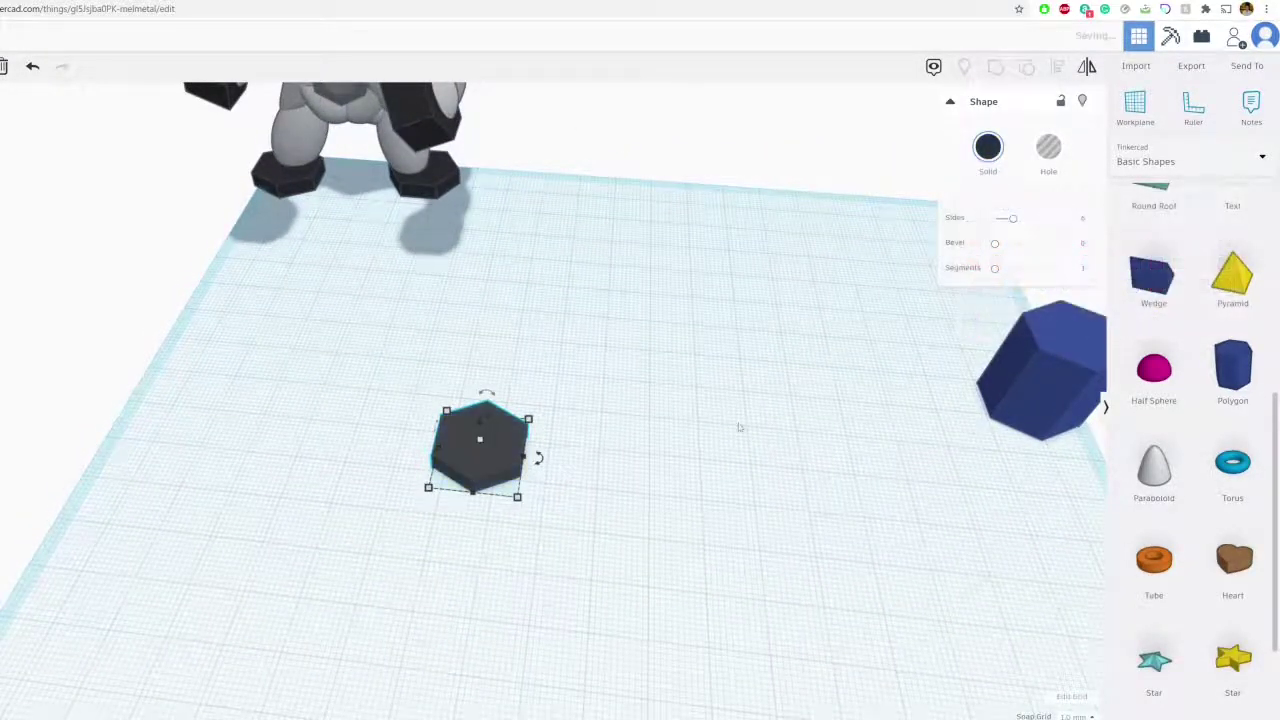
click(671, 414)
right_drag(671, 414, 607, 492)
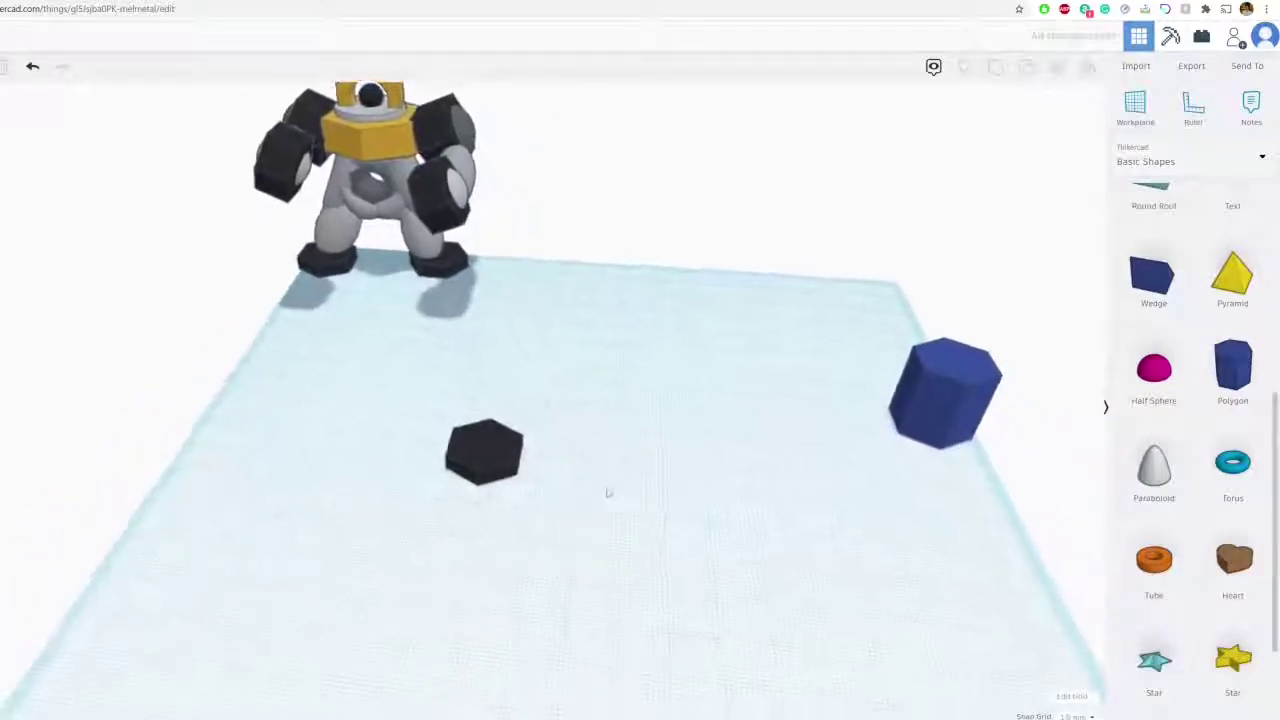
scroll(604, 482, up, 2)
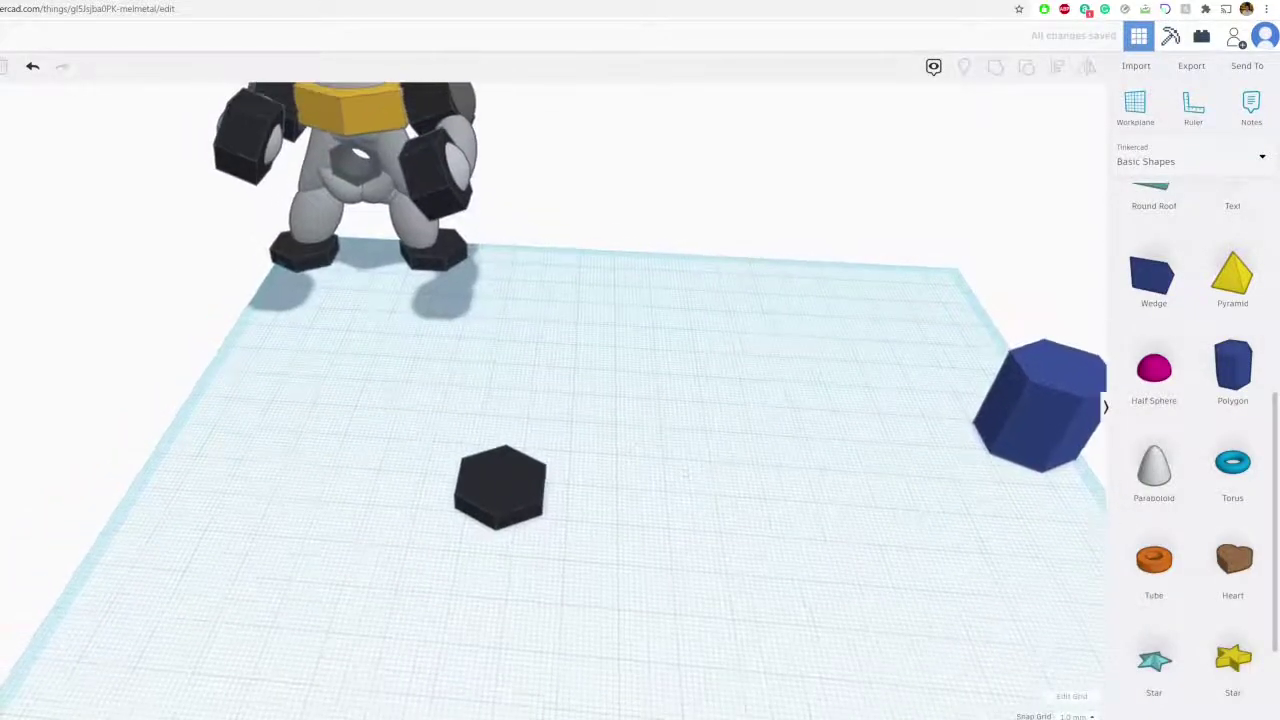
- Add a sphere on the black foot, stretch it to about 28 mm tall and narrow its base
scroll(1190, 420, up, 3)
drag(1154, 305, 509, 455)
drag(511, 404, 518, 397)
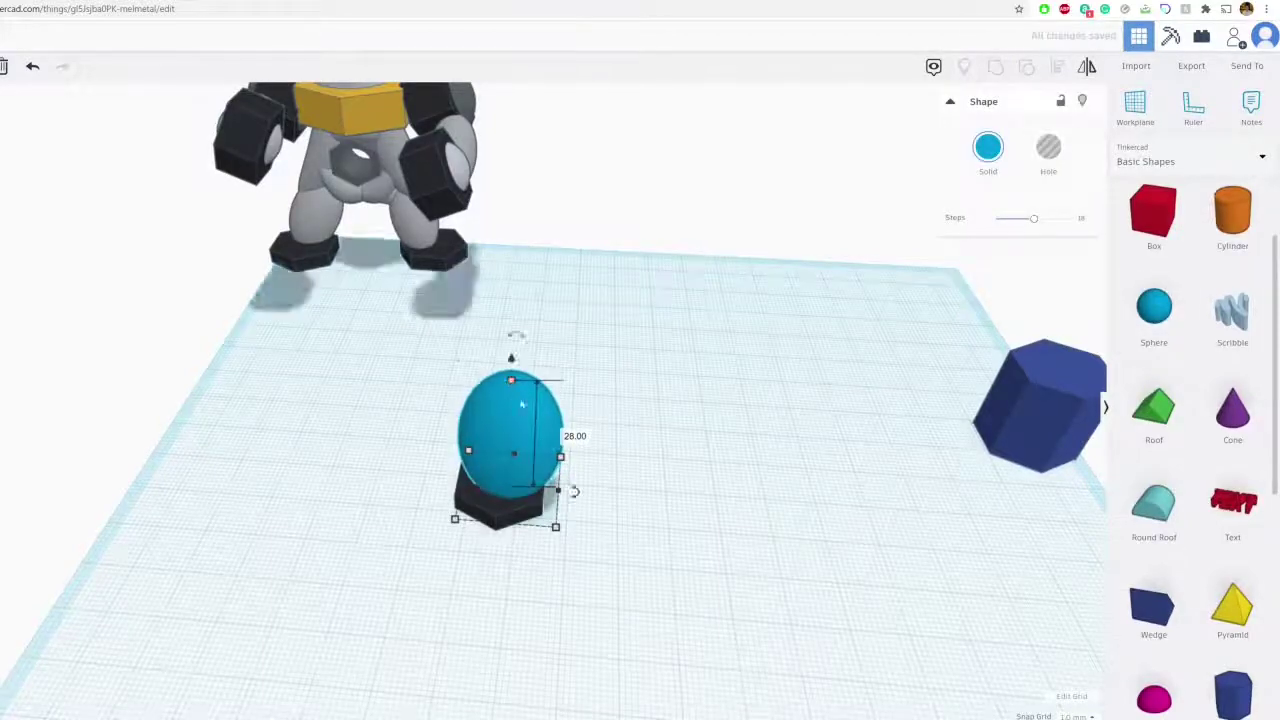
right_drag(556, 478, 522, 484)
drag(580, 463, 563, 466)
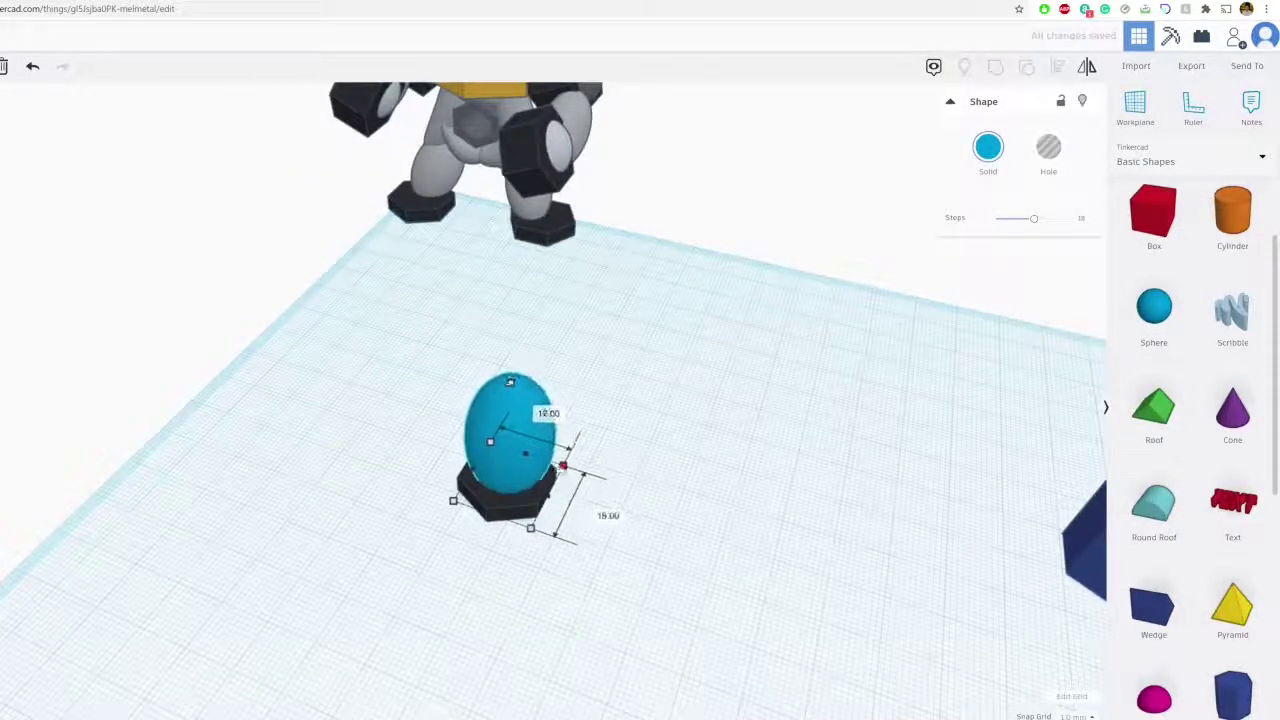
- Check the legs in the reference picture, then tilt the stretched sphere sideways and adjust its position on the foot
key(ctrl+Tab)
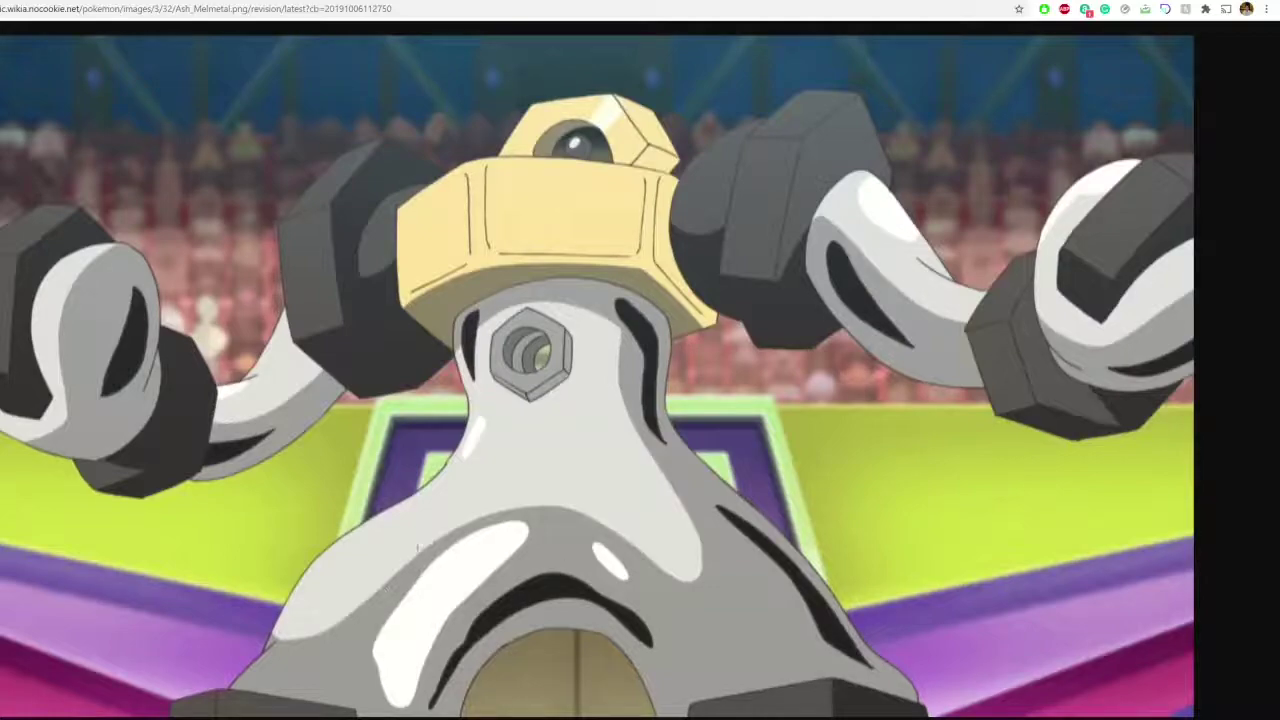
key(ctrl+shift+Tab)
right_drag(563, 466, 612, 394)
drag(503, 362, 555, 380)
drag(529, 487, 525, 487)
- Recolour the tilted lower-leg ellipsoid medium grey
click(993, 145)
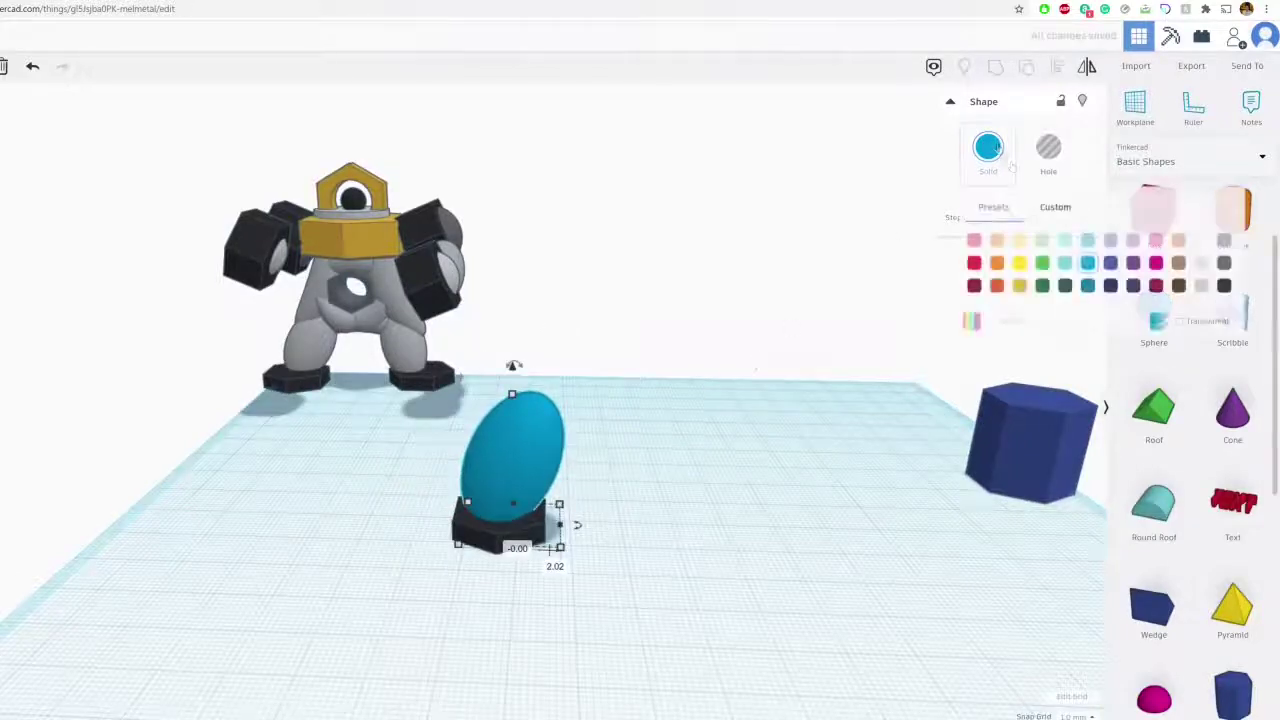
click(1203, 263)
right_drag(649, 523, 642, 564)
click(988, 153)
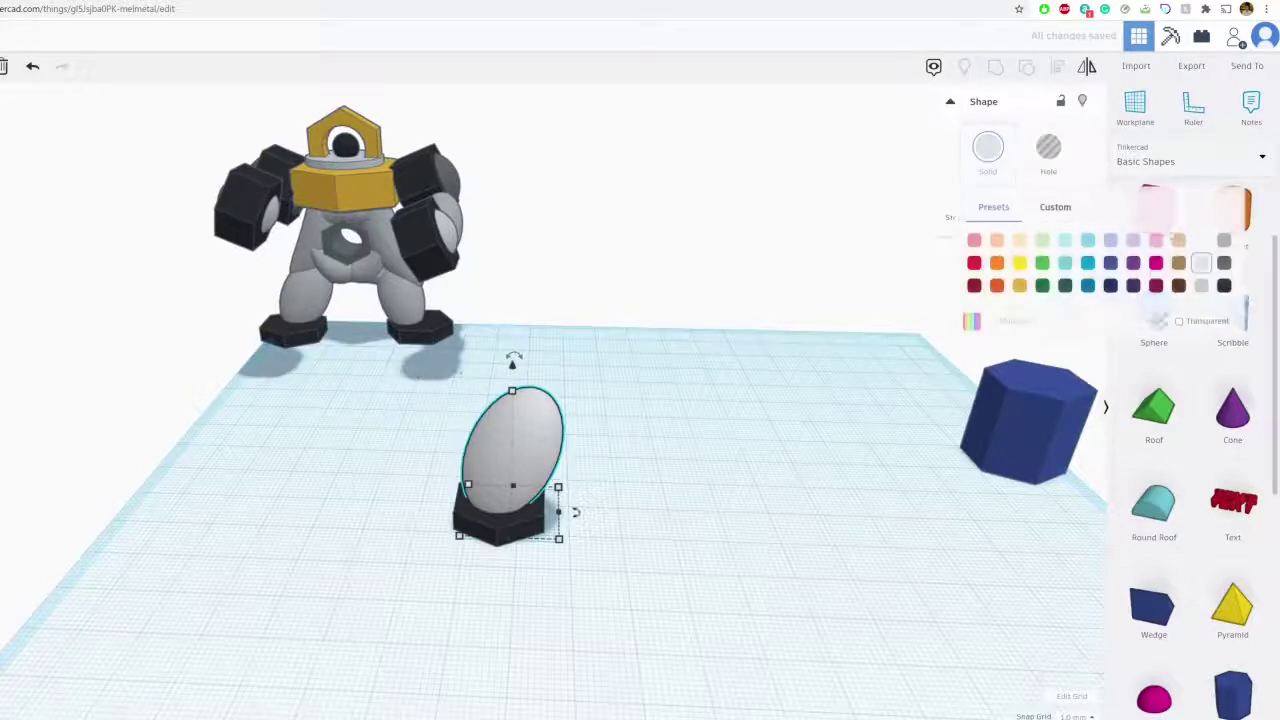
click(1204, 286)
click(640, 505)
- Examine the new foot and lower leg from several angles against the finished figure
scroll(630, 498, up, 2)
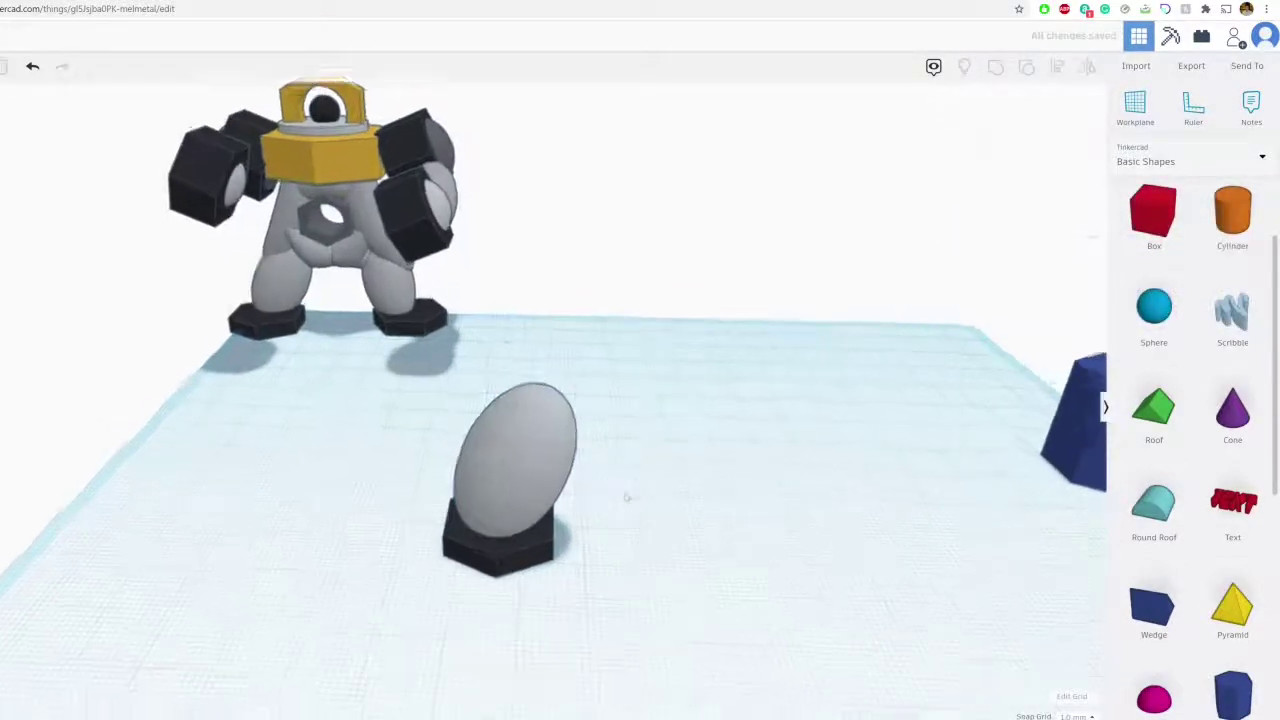
right_drag(630, 497, 655, 495)
scroll(650, 494, up, 2)
right_drag(531, 487, 523, 463)
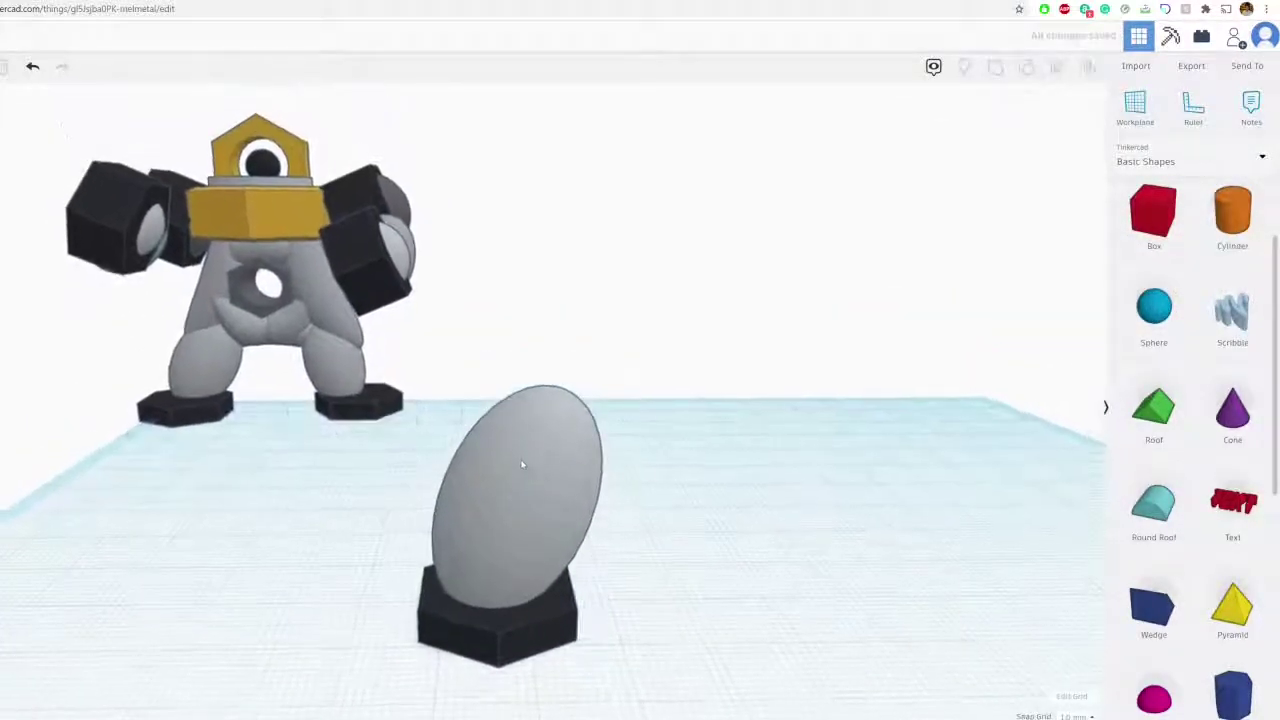
click(523, 463)
scroll(604, 369, down, 2)
right_drag(604, 369, 572, 400)
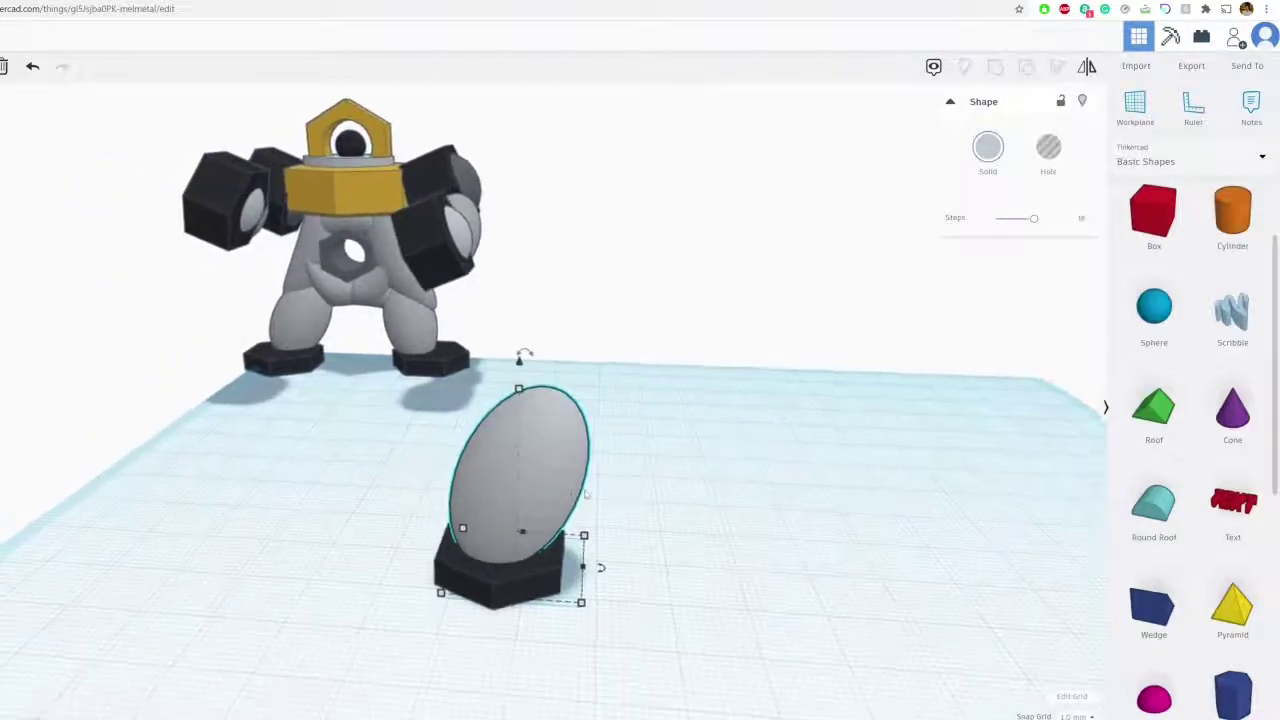
scroll(673, 499, down, 2)
click(673, 498)
mouse_move(634, 514)
right_down()
mouse_move(600, 518)
mouse_move(620, 521)
right_up()
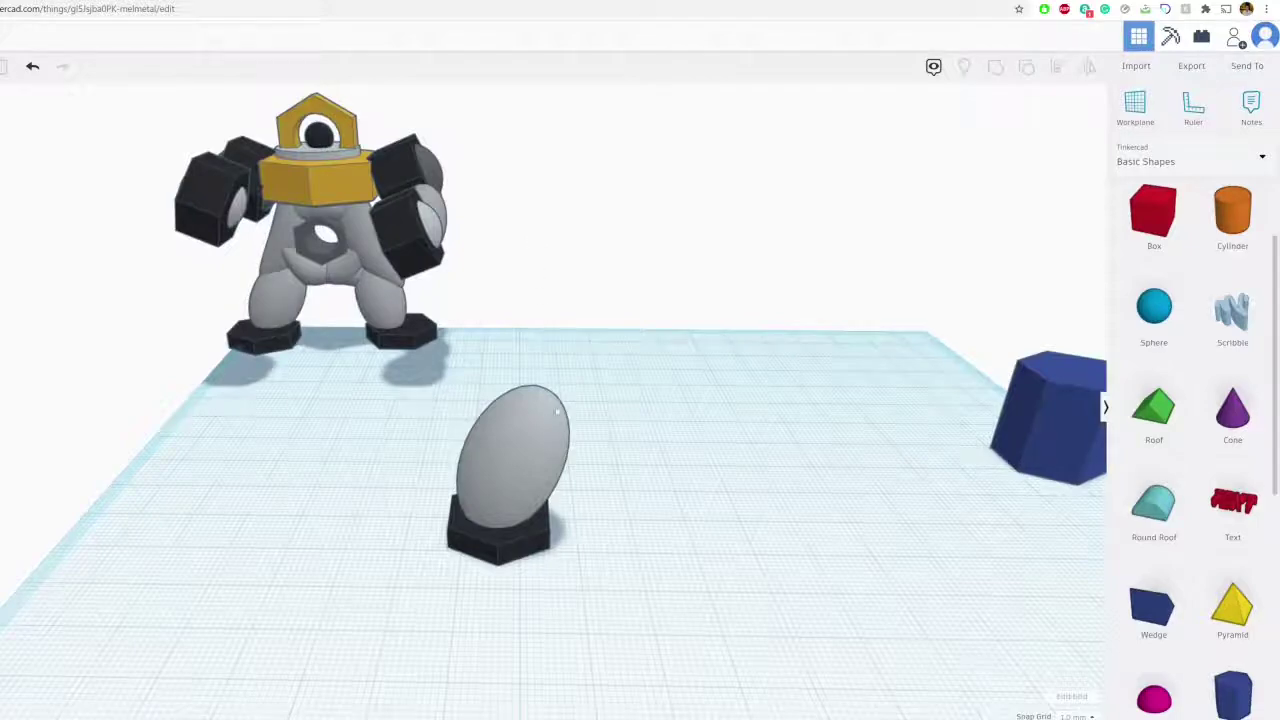
right_drag(562, 428, 548, 390)
- Duplicate the lower-leg ellipsoid, raise the copy on top of it, rotate it about 15° and centre it over the knee
click(542, 444)
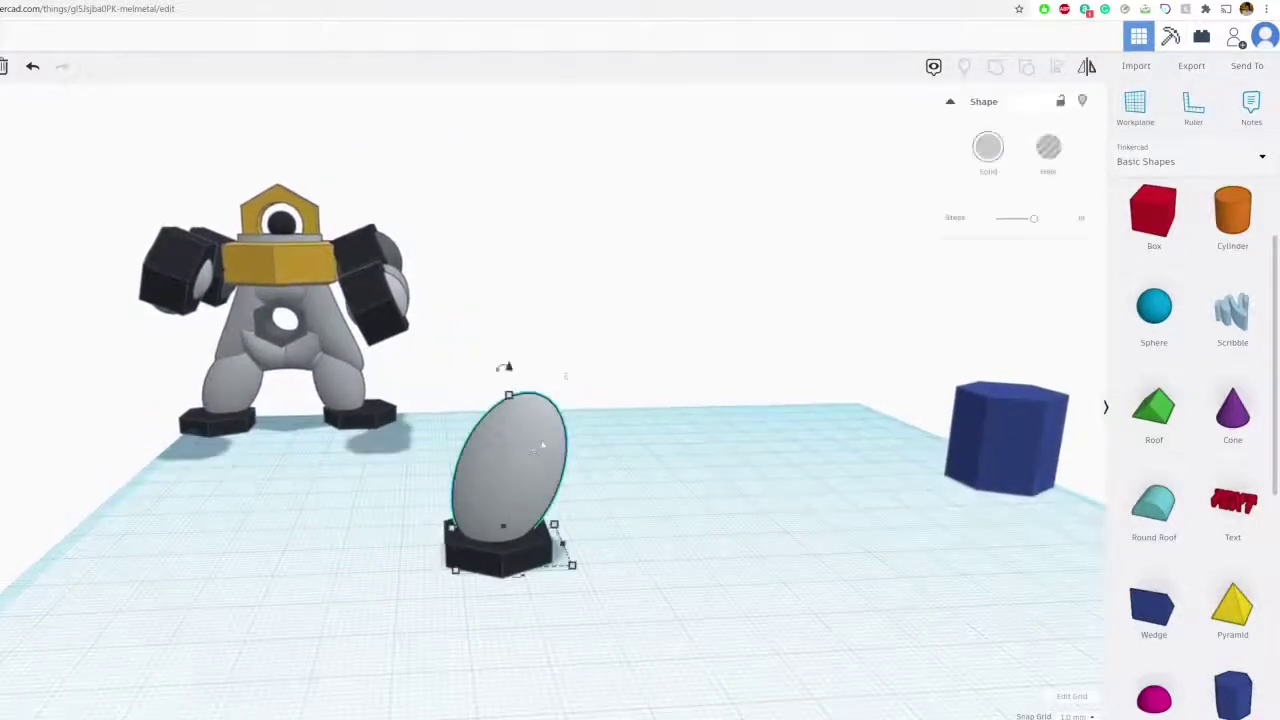
right_drag(542, 444, 549, 462)
key(ctrl+v)
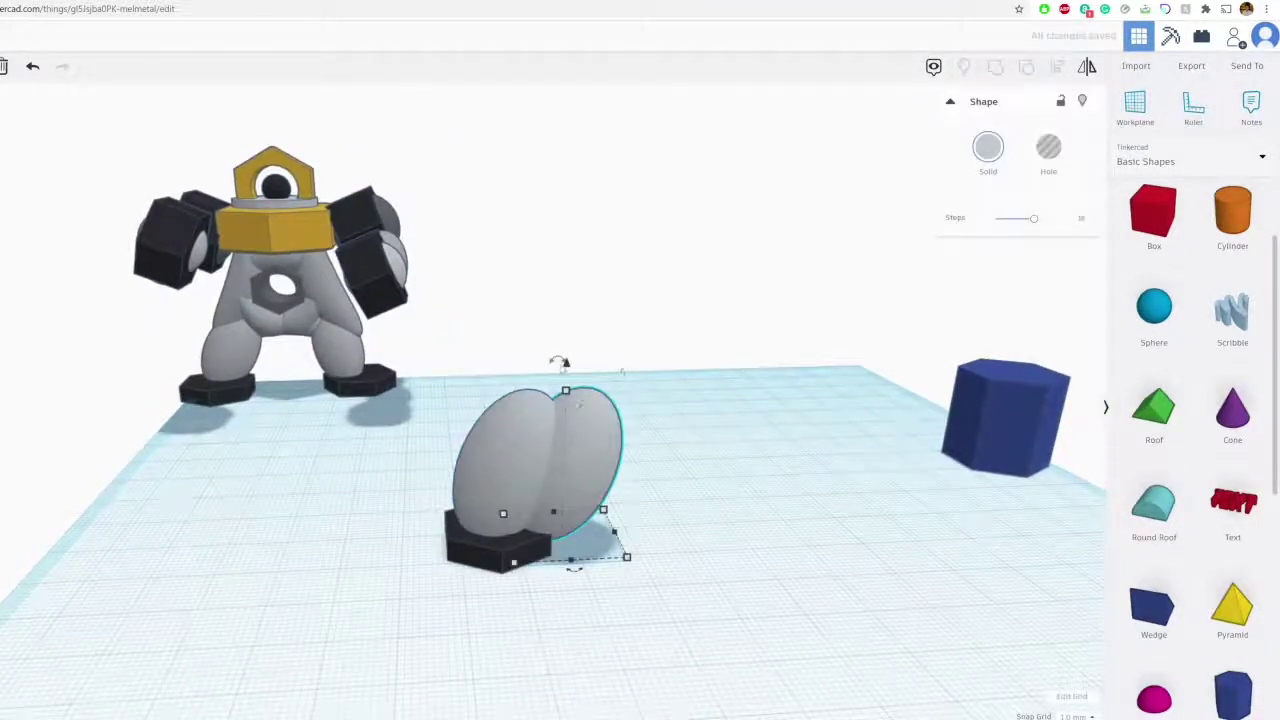
drag(565, 366, 530, 263)
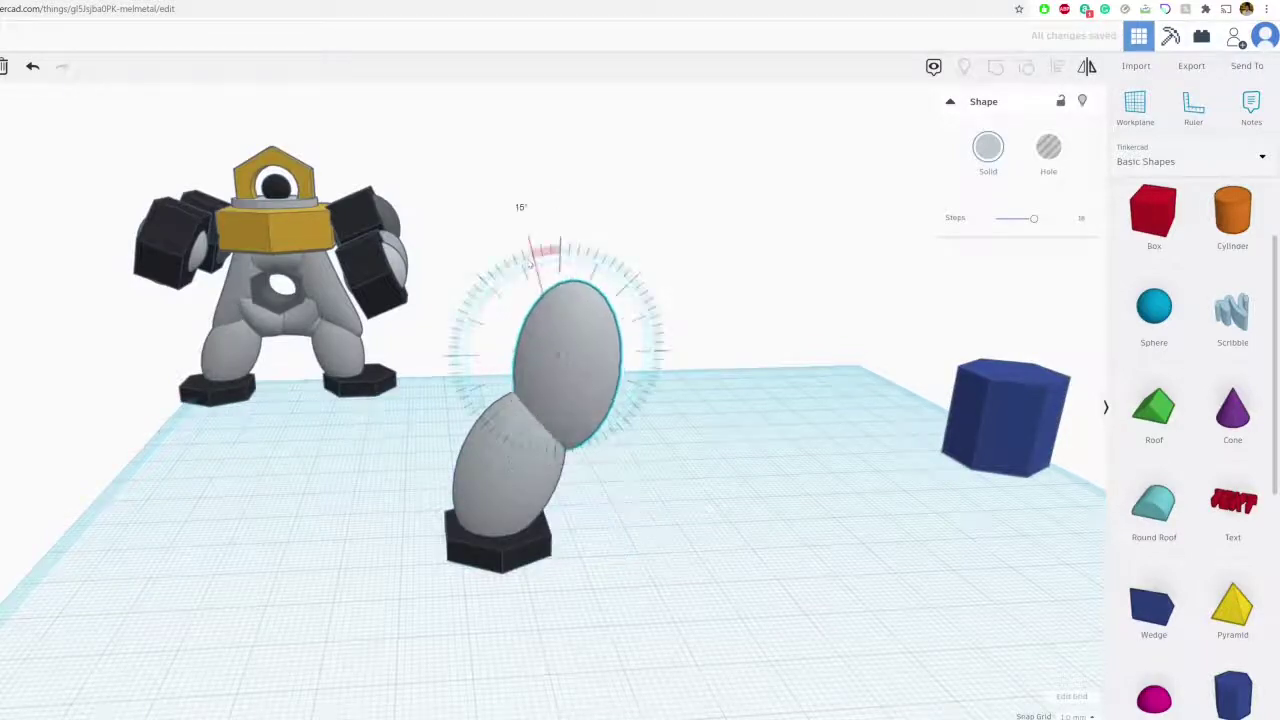
drag(577, 340, 563, 342)
right_drag(587, 410, 568, 410)
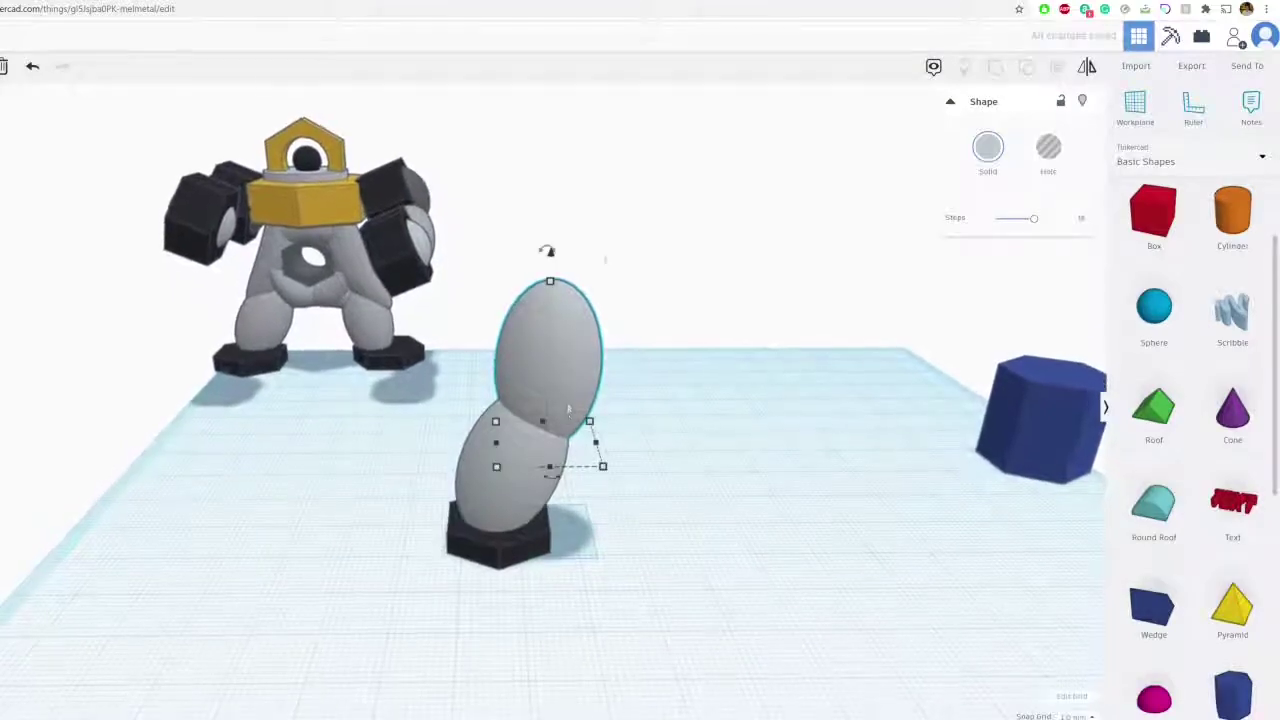
right_drag(563, 292, 555, 295)
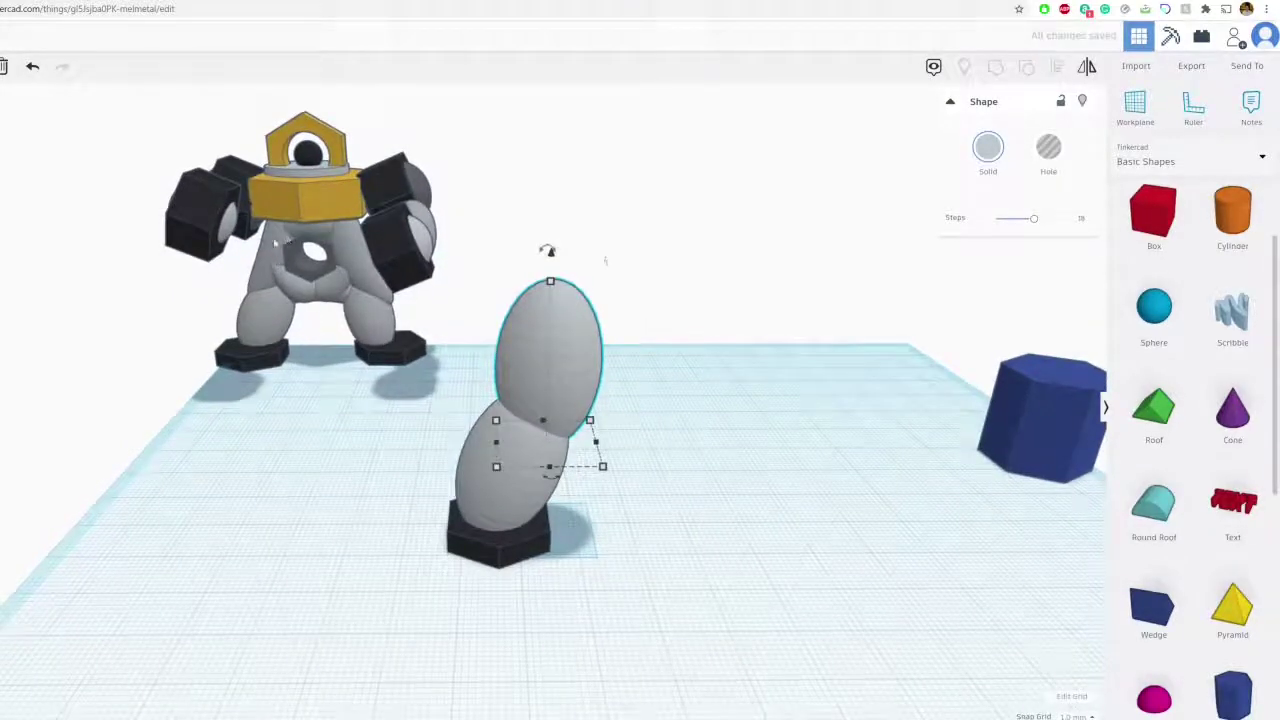
- Check the body in the reference picture, then duplicate the upper ellipsoid and stretch the copy wide and about 36 mm tall
click(330, 0)
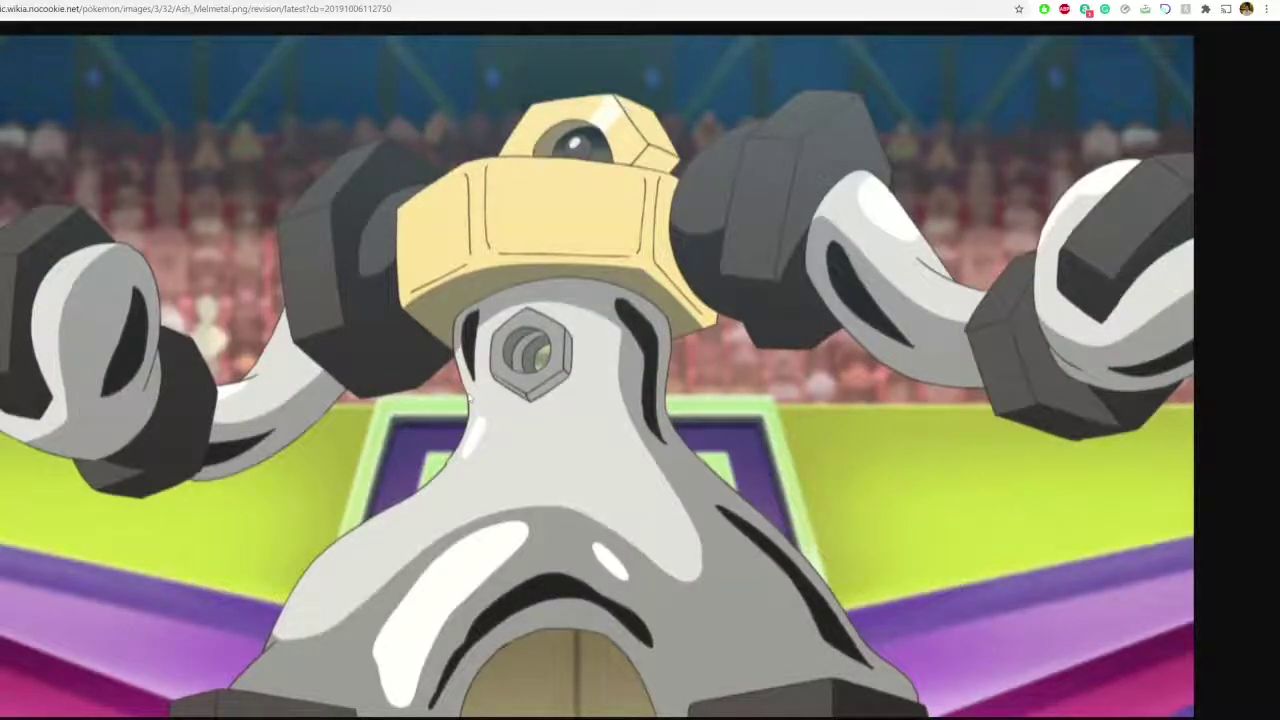
key(ctrl+shift+Tab)
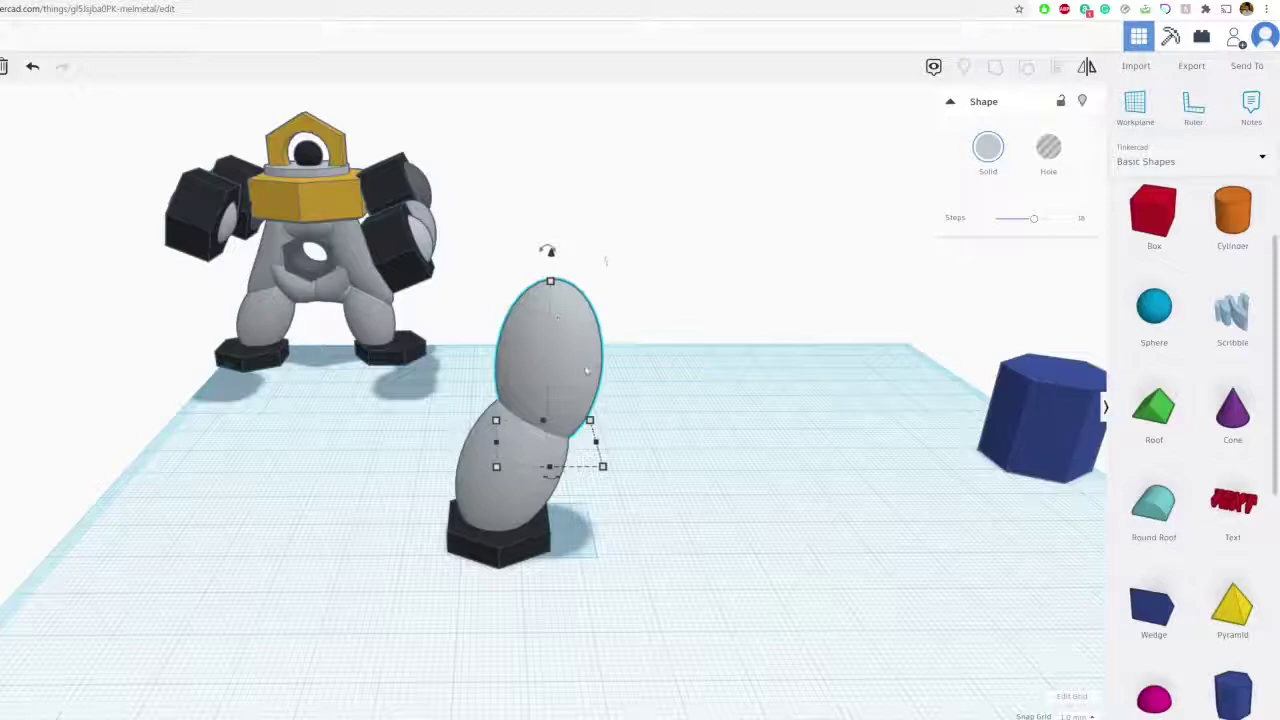
alt+drag(586, 370, 638, 370)
right_drag(638, 370, 620, 373)
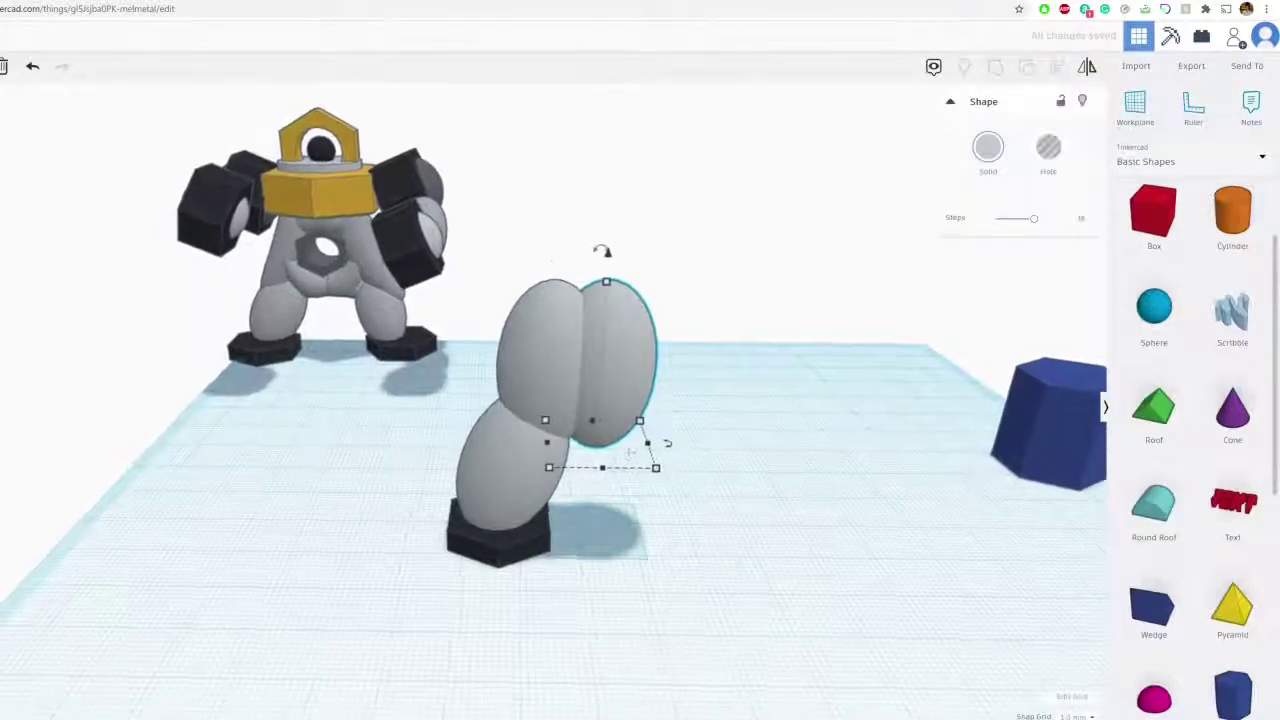
drag(646, 443, 740, 443)
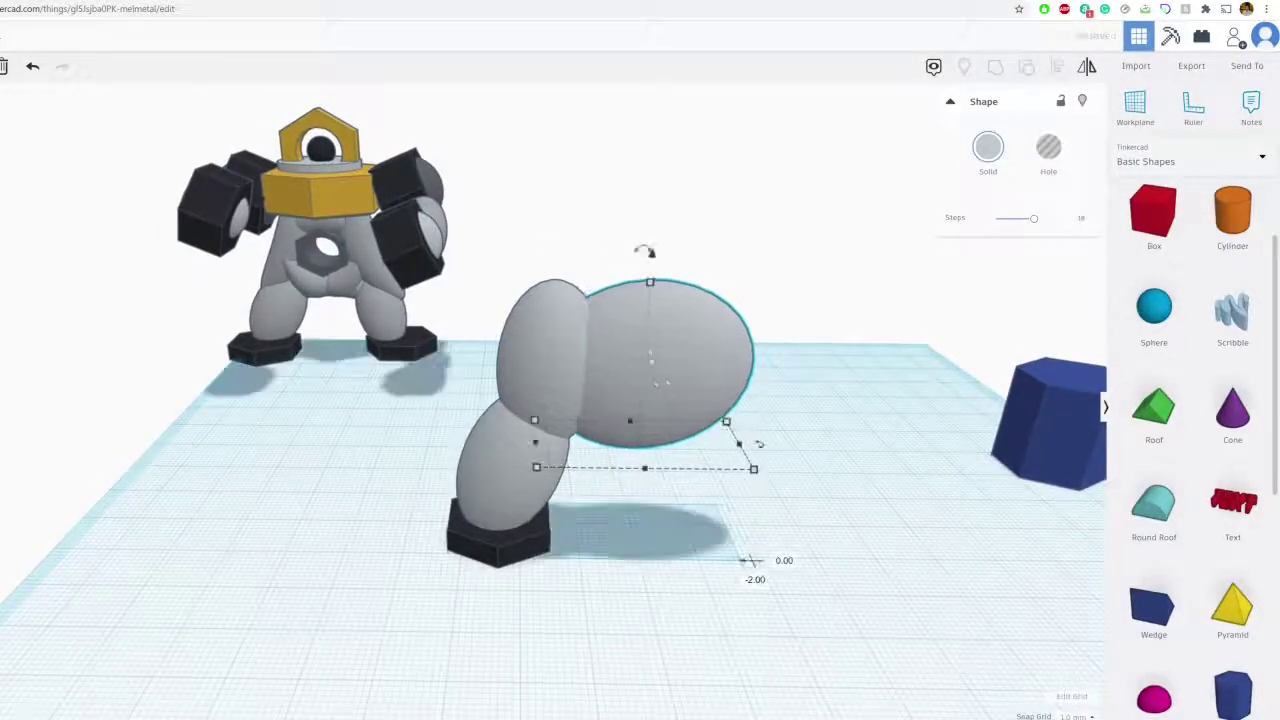
drag(651, 284, 654, 233)
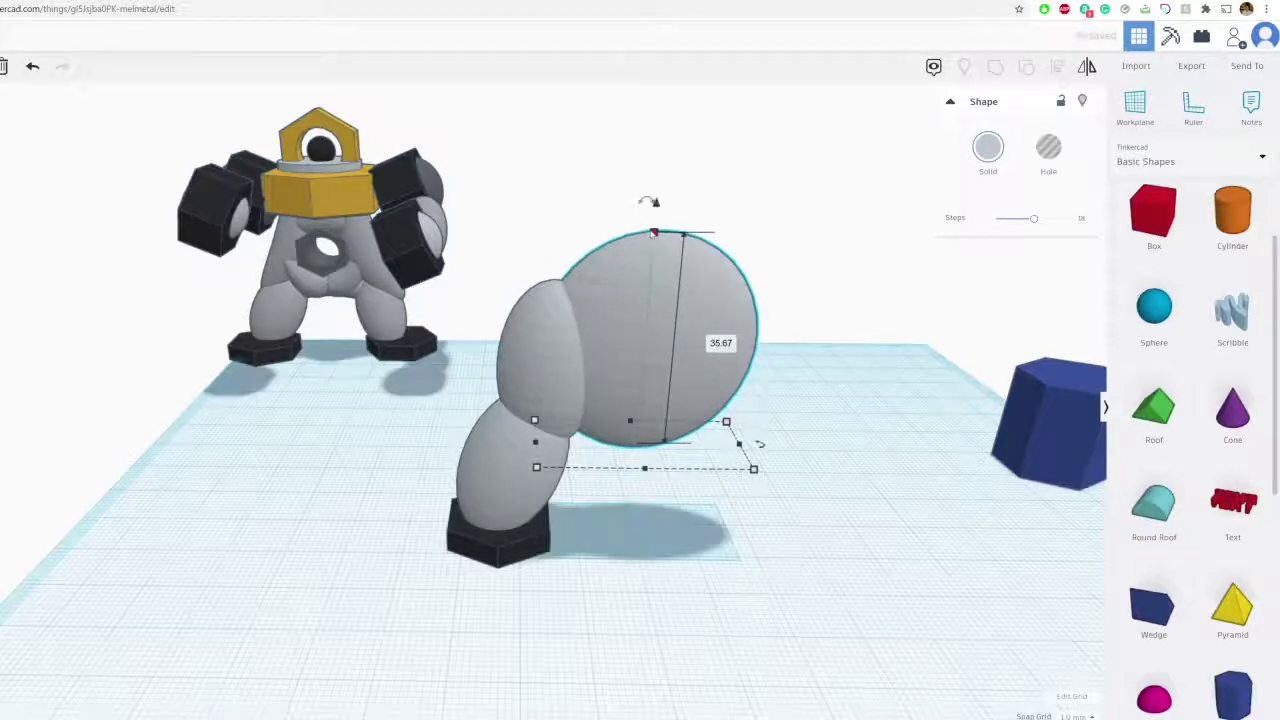
right_drag(710, 374, 744, 430)
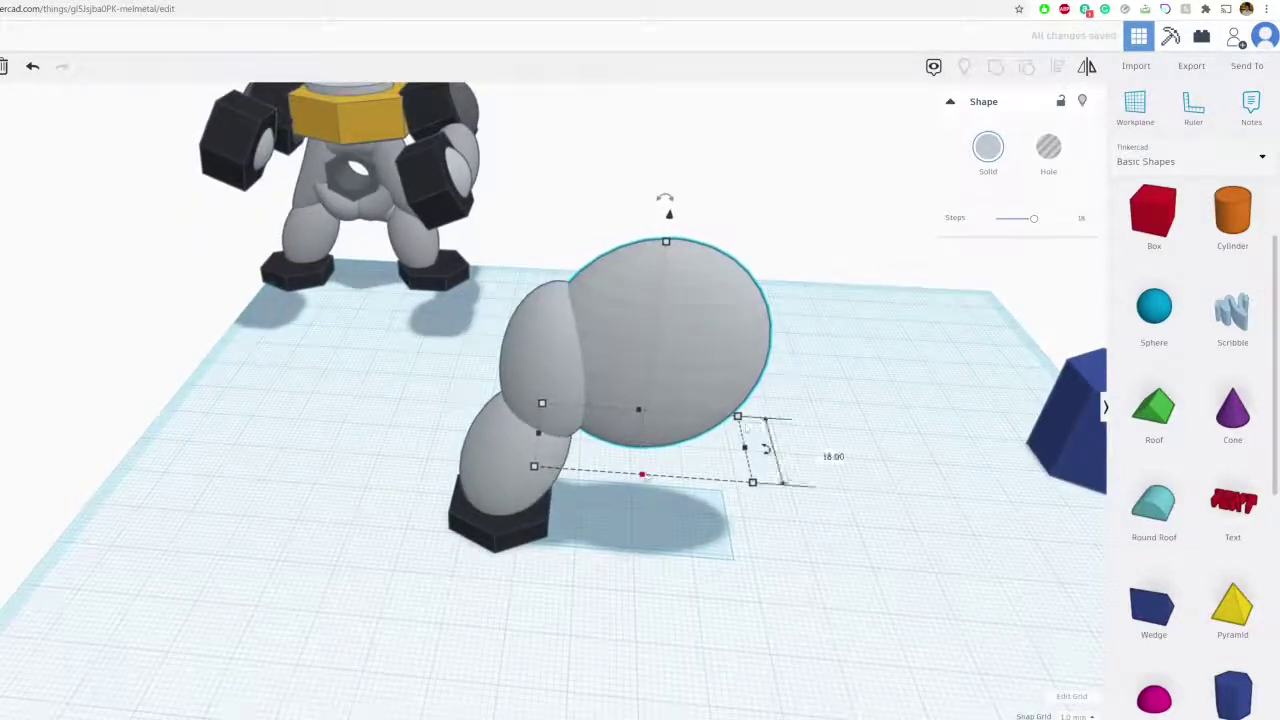
- Deepen the large body ellipsoid slightly, shift it a little and reduce its height slightly
drag(643, 475, 644, 488)
drag(628, 374, 625, 362)
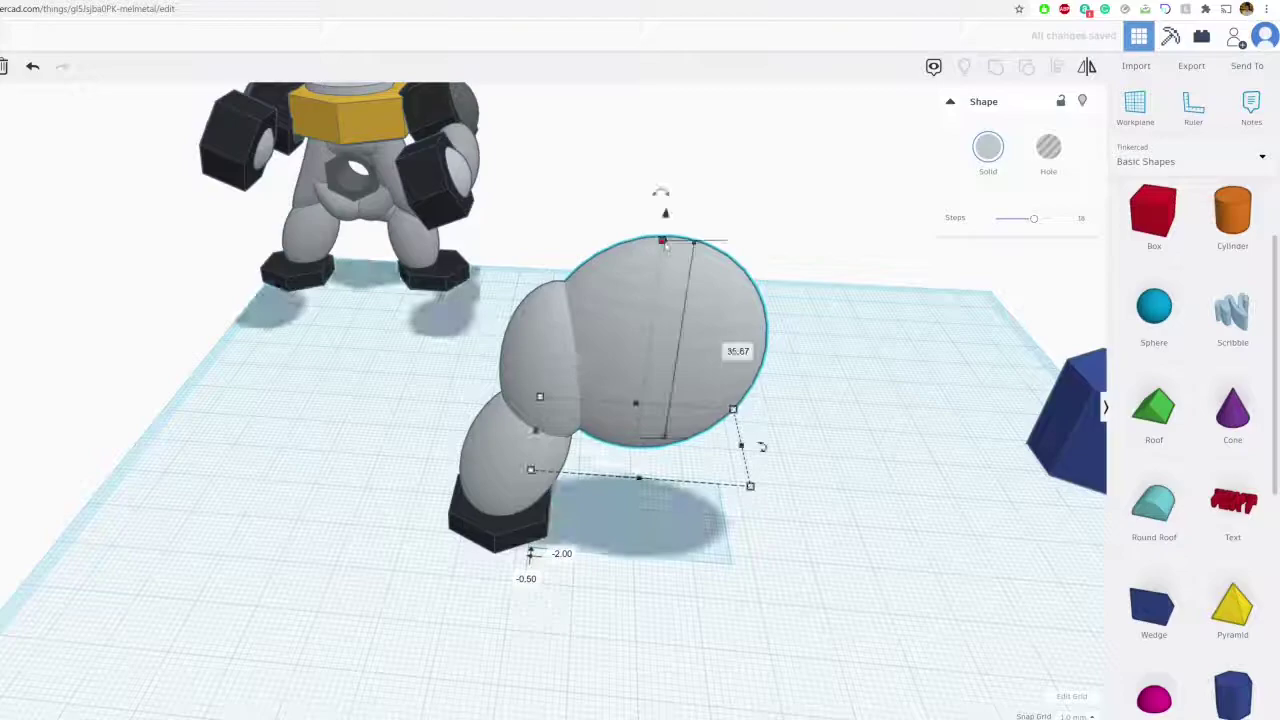
drag(664, 244, 664, 254)
click(528, 241)
- Duplicate the large body ellipsoid over the leg, narrow the copy to about 16.5 mm and seat it as the upper thigh
right_drag(530, 238, 570, 165)
click(625, 341)
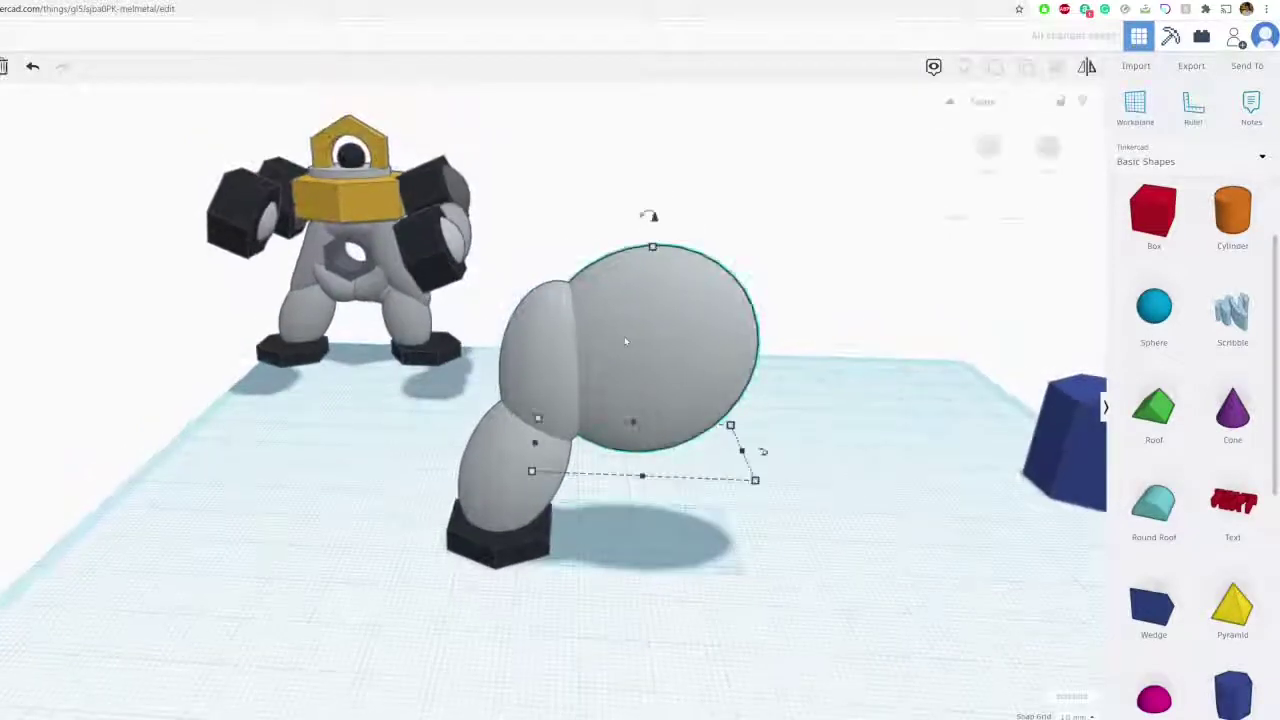
drag(624, 341, 575, 370)
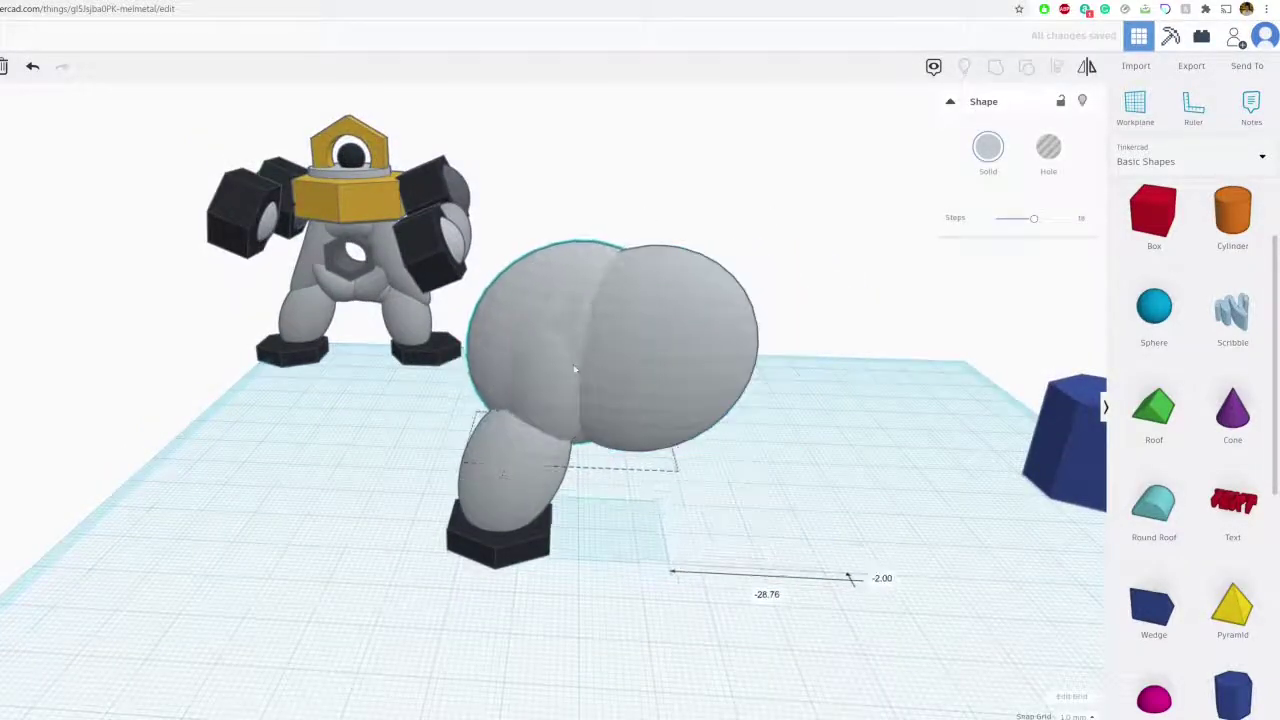
click(560, 425)
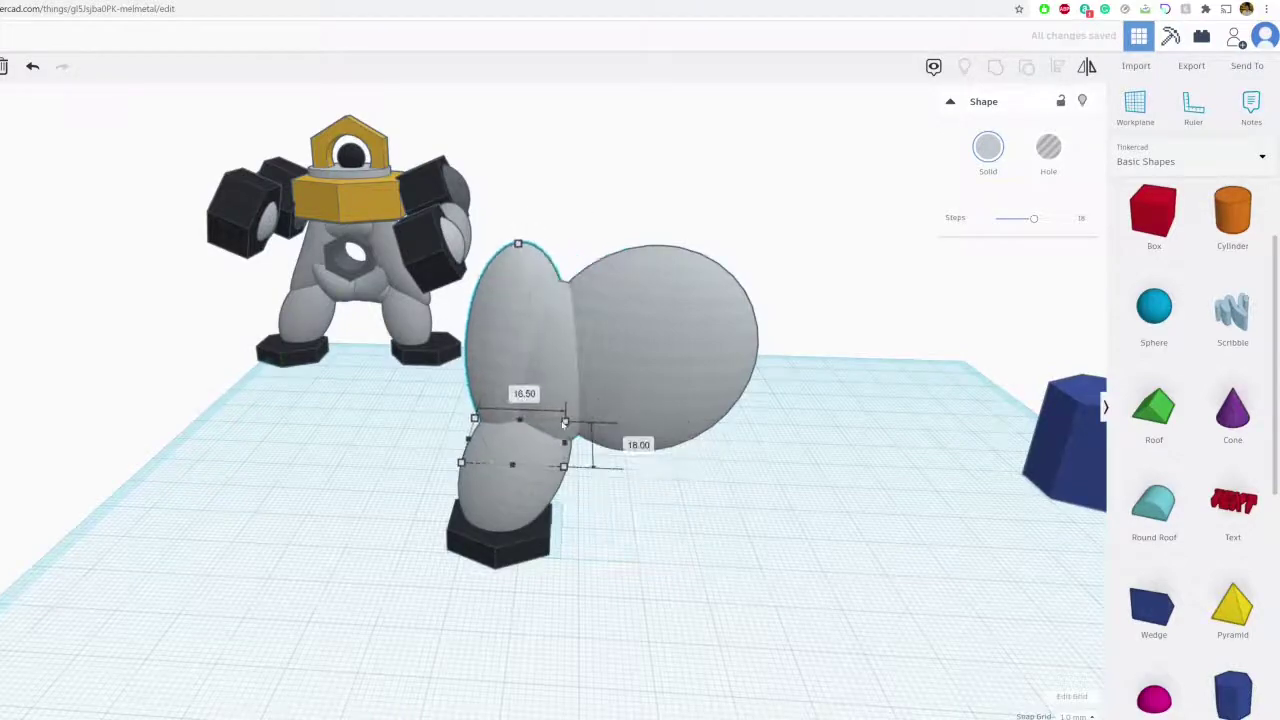
drag(565, 422, 557, 291)
drag(574, 216, 556, 276)
- Examine the stacked leg and body ellipsoids from several angles against the finished figure
click(722, 494)
right_drag(700, 508, 726, 513)
click(537, 457)
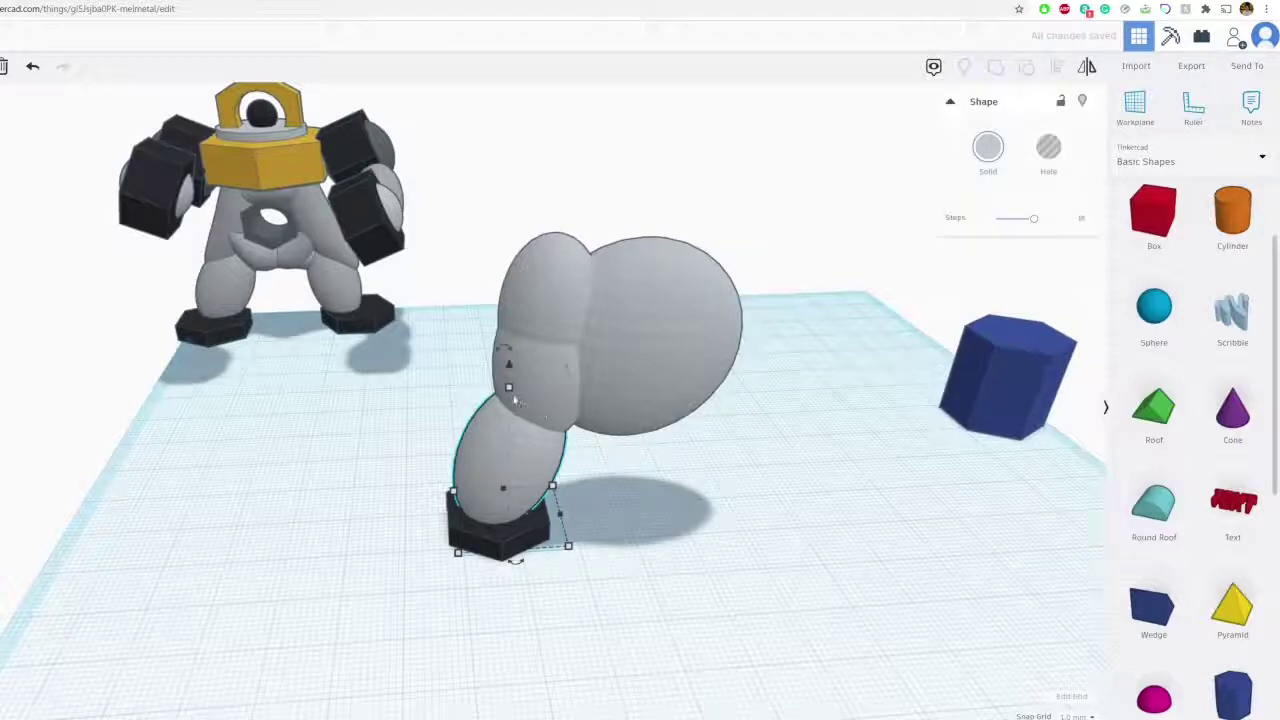
right_drag(515, 400, 634, 458)
click(567, 368)
click(728, 441)
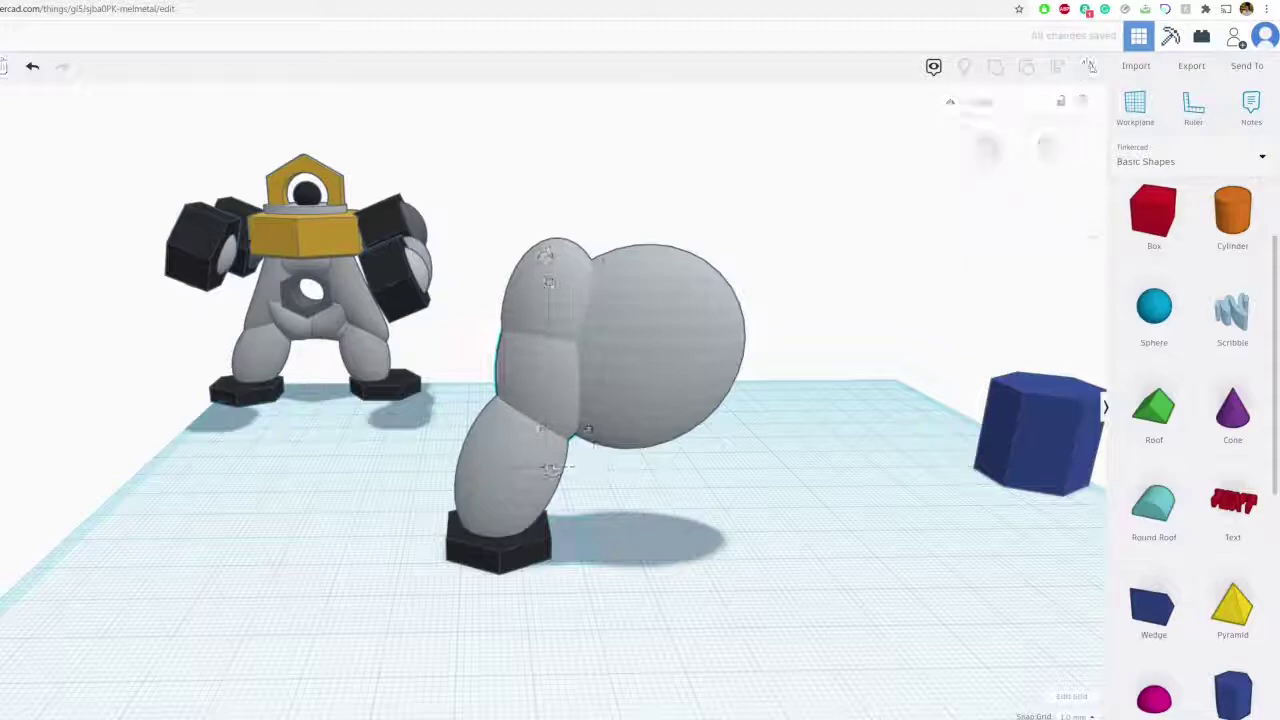
right_drag(728, 441, 641, 511)
scroll(641, 511, down, 4)
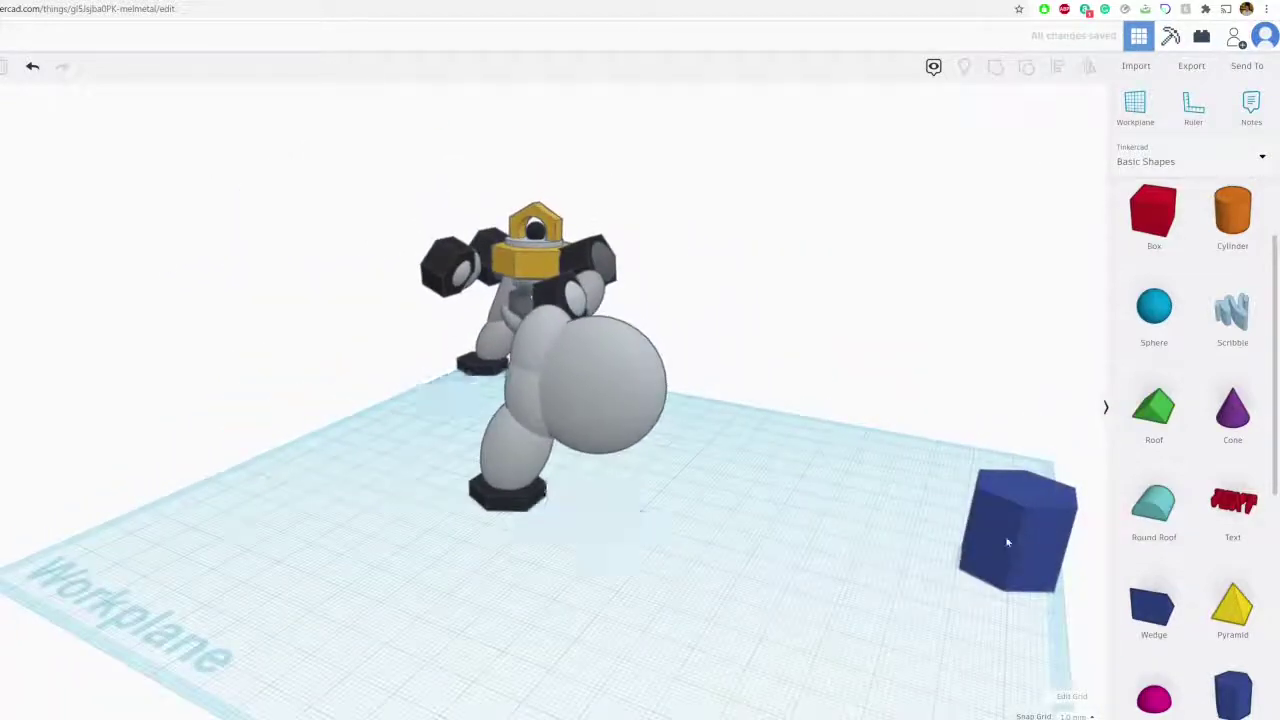
- Duplicate the blue hexagonal prism and move the copy in front of the body
click(1007, 542)
key(ctrl+c)
key(ctrl+v)
drag(1067, 558, 634, 560)
right_drag(634, 560, 565, 555)
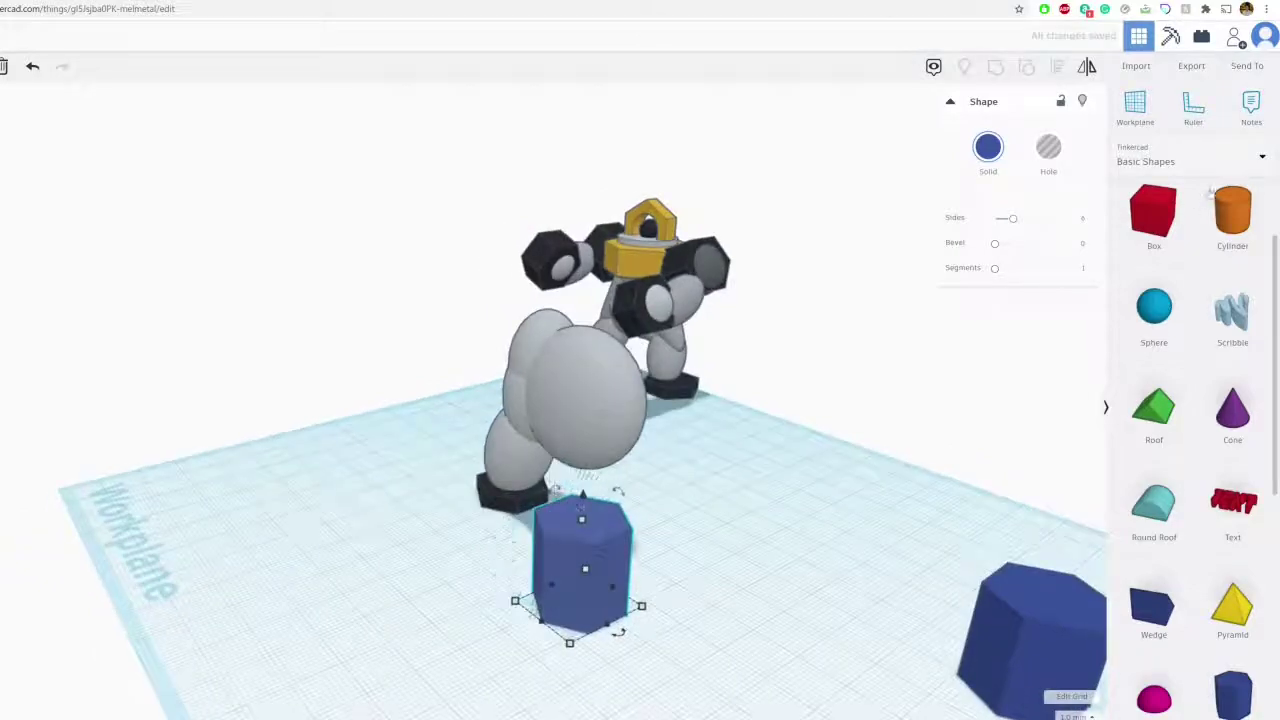
- Add a cylinder hole and fit it inside the copied hexagonal prism
scroll(1210, 192, up, 2)
drag(1230, 226, 680, 650)
right_drag(680, 650, 740, 690)
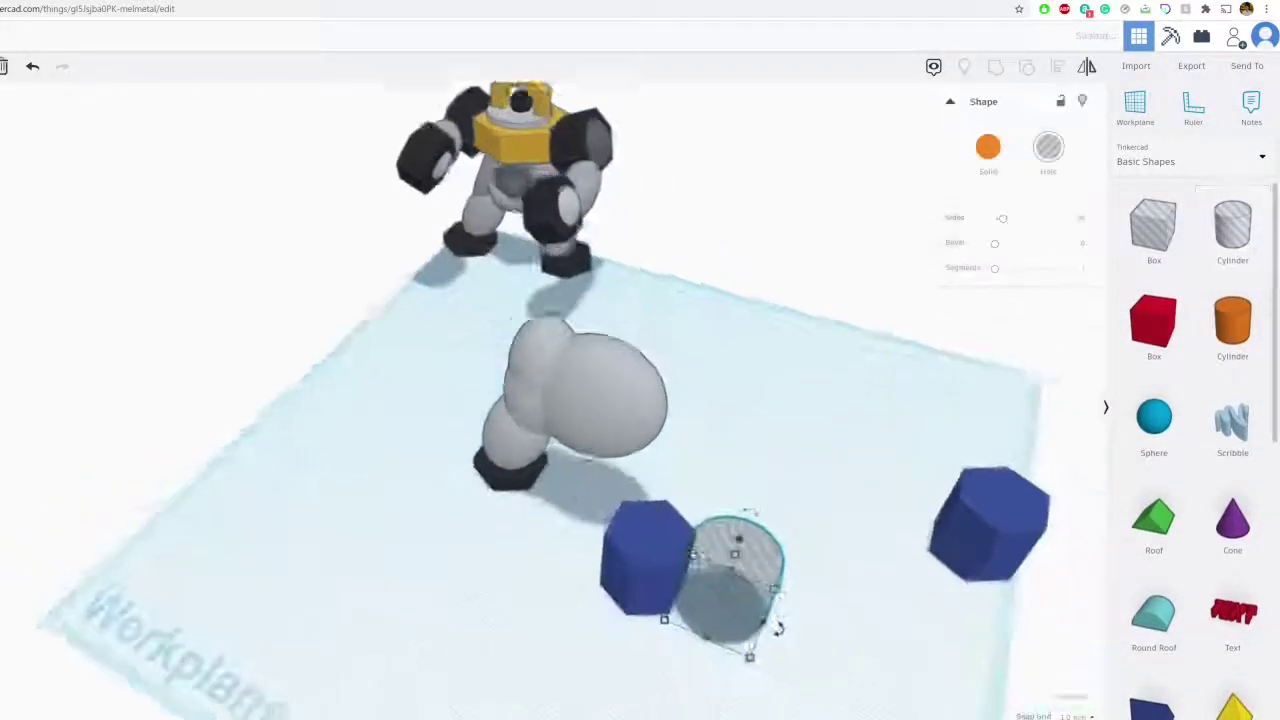
right_drag(694, 553, 730, 585)
shift+drag(771, 517, 684, 474)
right_drag(743, 557, 815, 580)
middle_drag(815, 580, 743, 508)
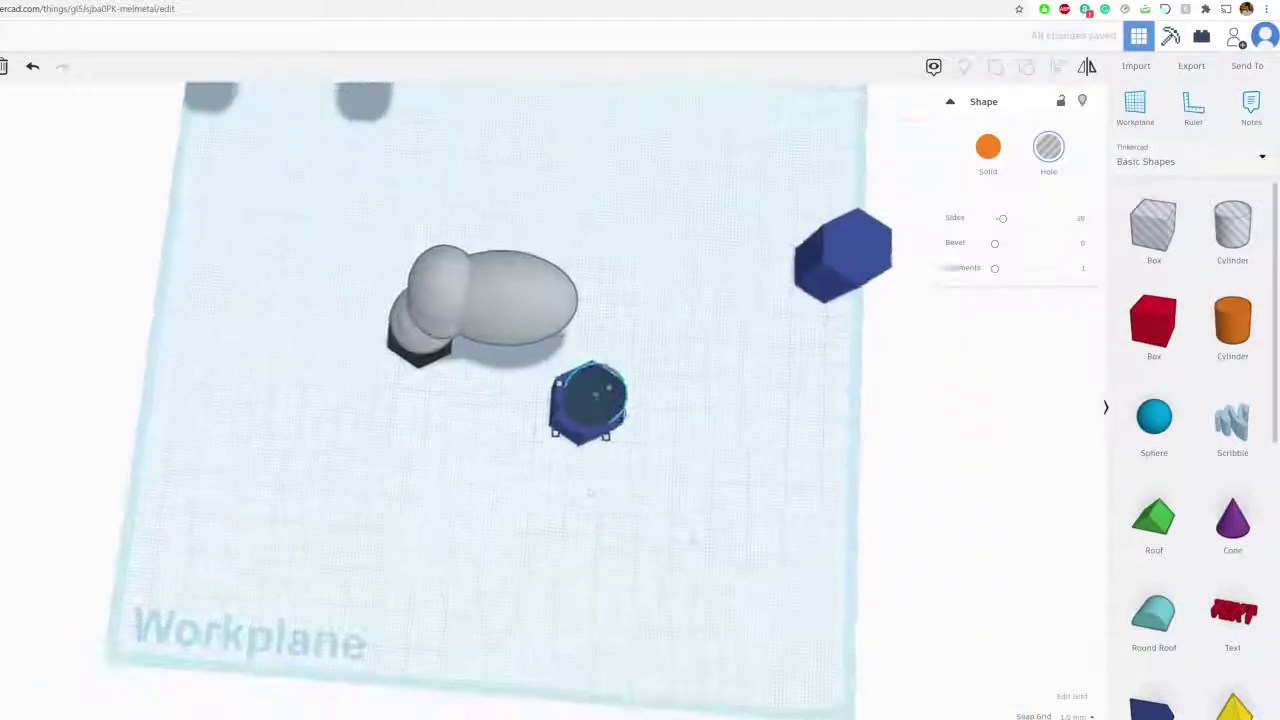
scroll(746, 492, up, 4)
middle_drag(667, 487, 552, 472)
right_drag(552, 471, 593, 495)
- Group the hexagonal prism with the cylinder hole to cut a round bore through it
drag(649, 513, 517, 396)
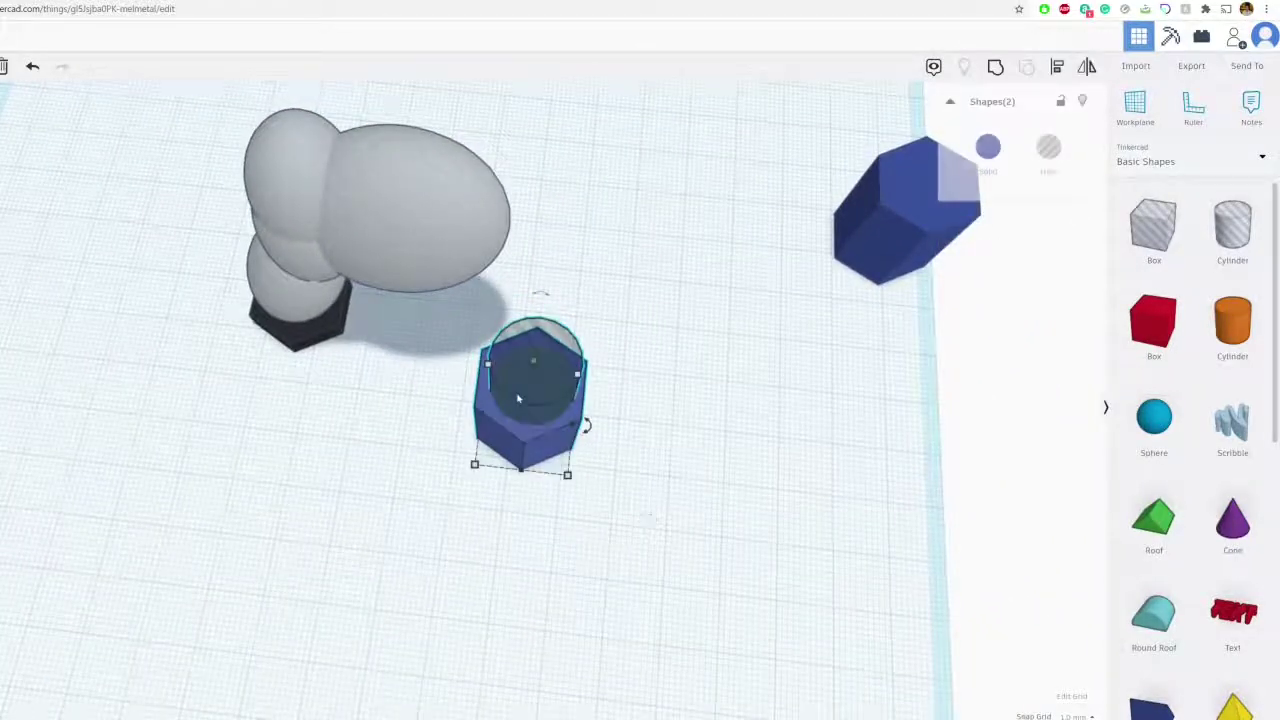
click(995, 68)
middle_drag(598, 440, 484, 431)
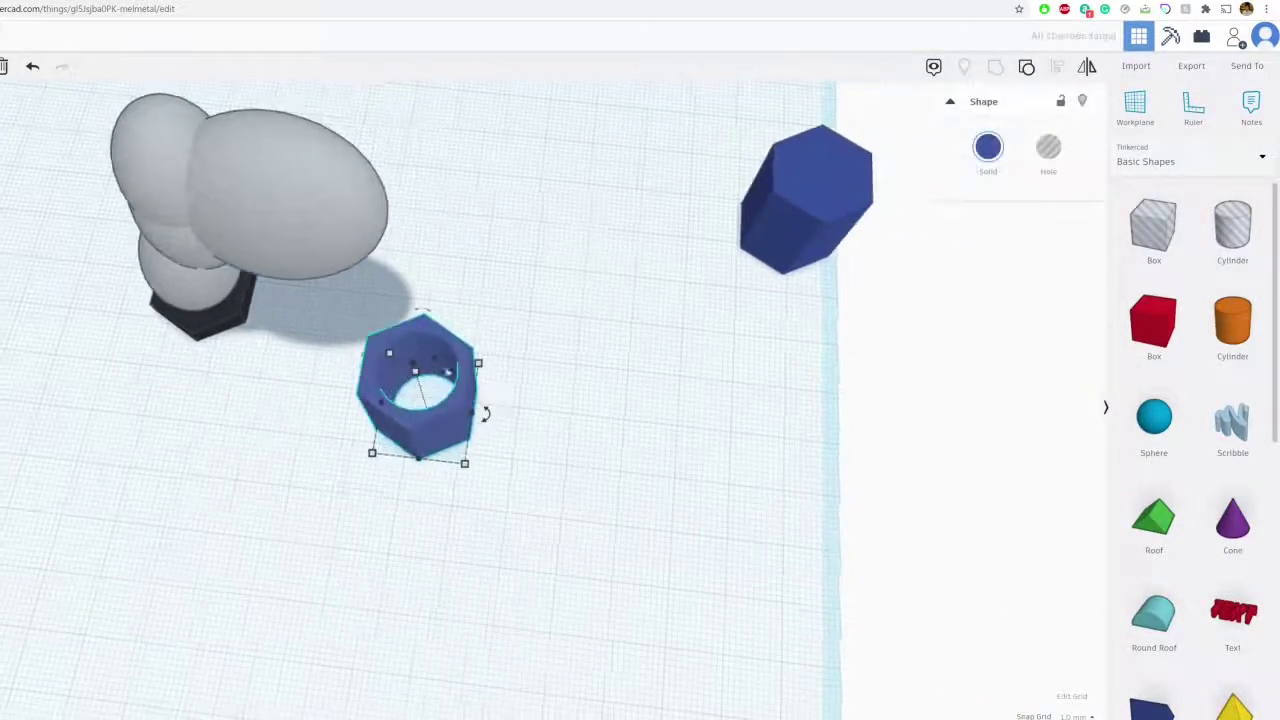
scroll(483, 431, up, 4)
- Rotate the hexagonal nut so its bore faces forward and move it against the front of the body ellipsoid
right_drag(483, 431, 451, 453)
right_drag(383, 358, 517, 488)
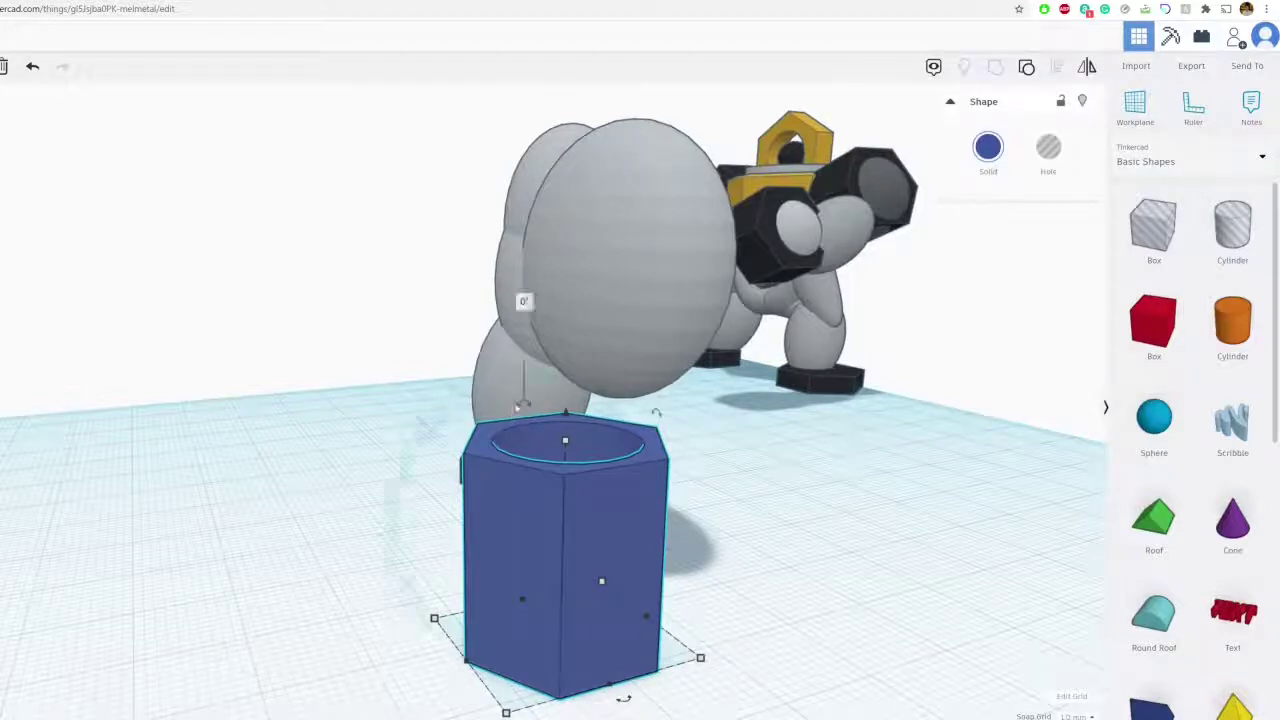
drag(523, 404, 455, 523)
right_drag(455, 523, 665, 518)
drag(638, 563, 484, 343)
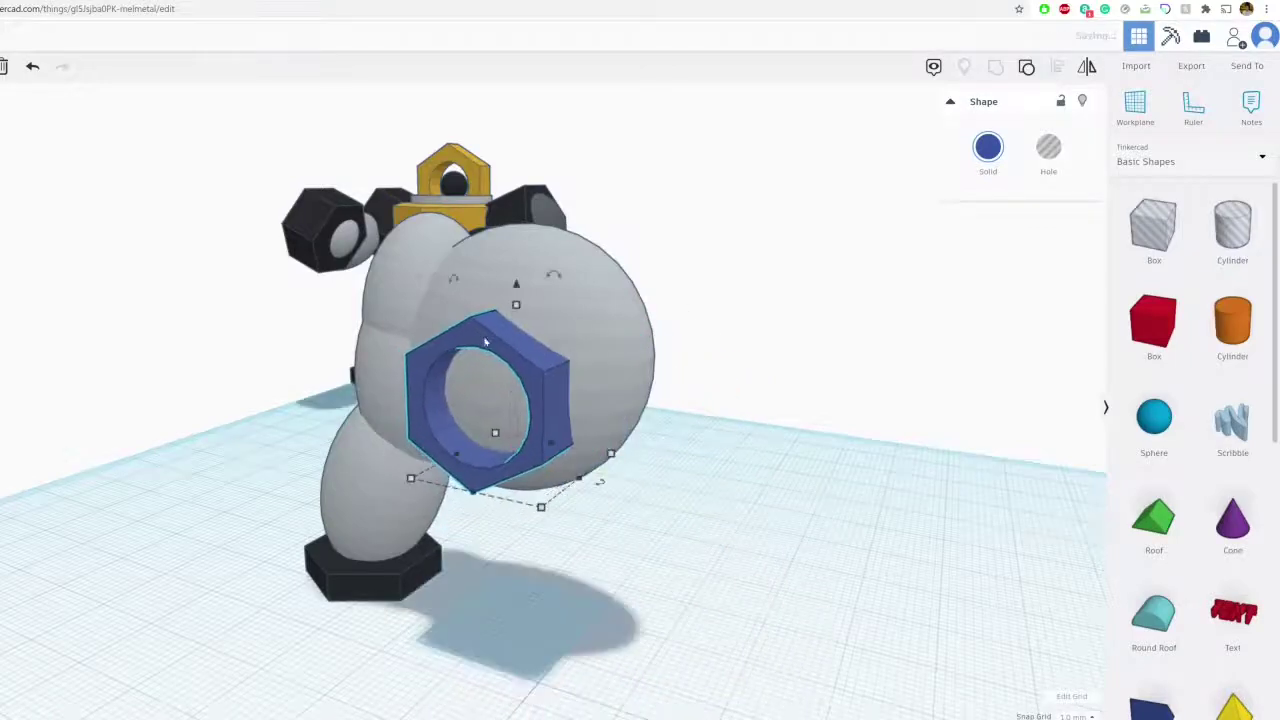
right_drag(400, 343, 443, 374)
middle_drag(443, 374, 635, 483)
right_drag(630, 480, 585, 445)
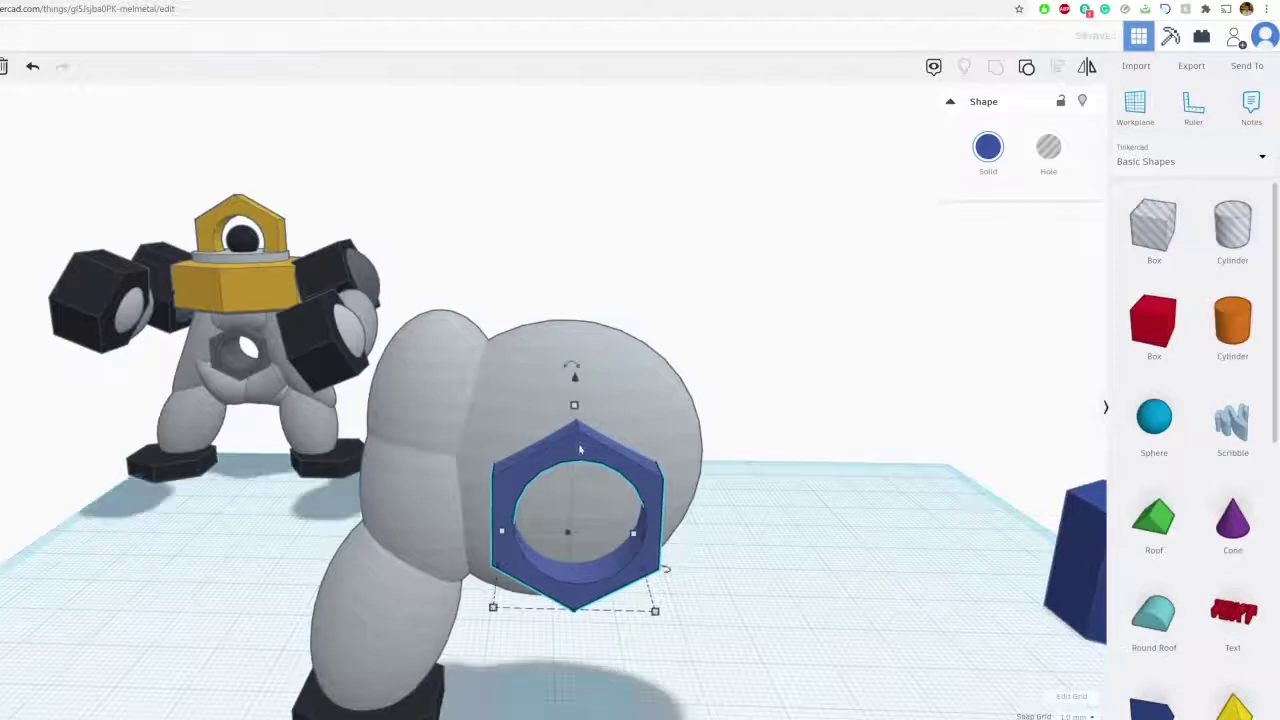
- Duplicate the nut, ungroup the original and delete its cylinder so a solid hexagonal prism remains
key(ctrl+c)
key(ctrl+v)
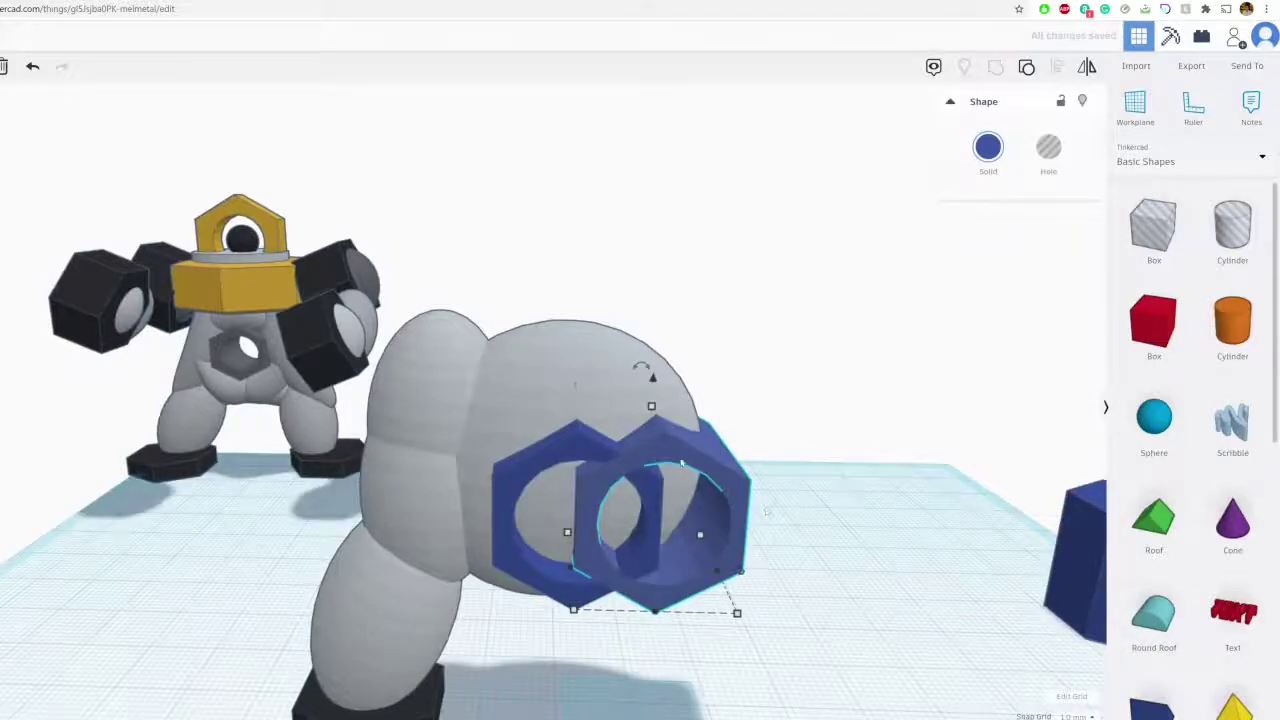
click(597, 452)
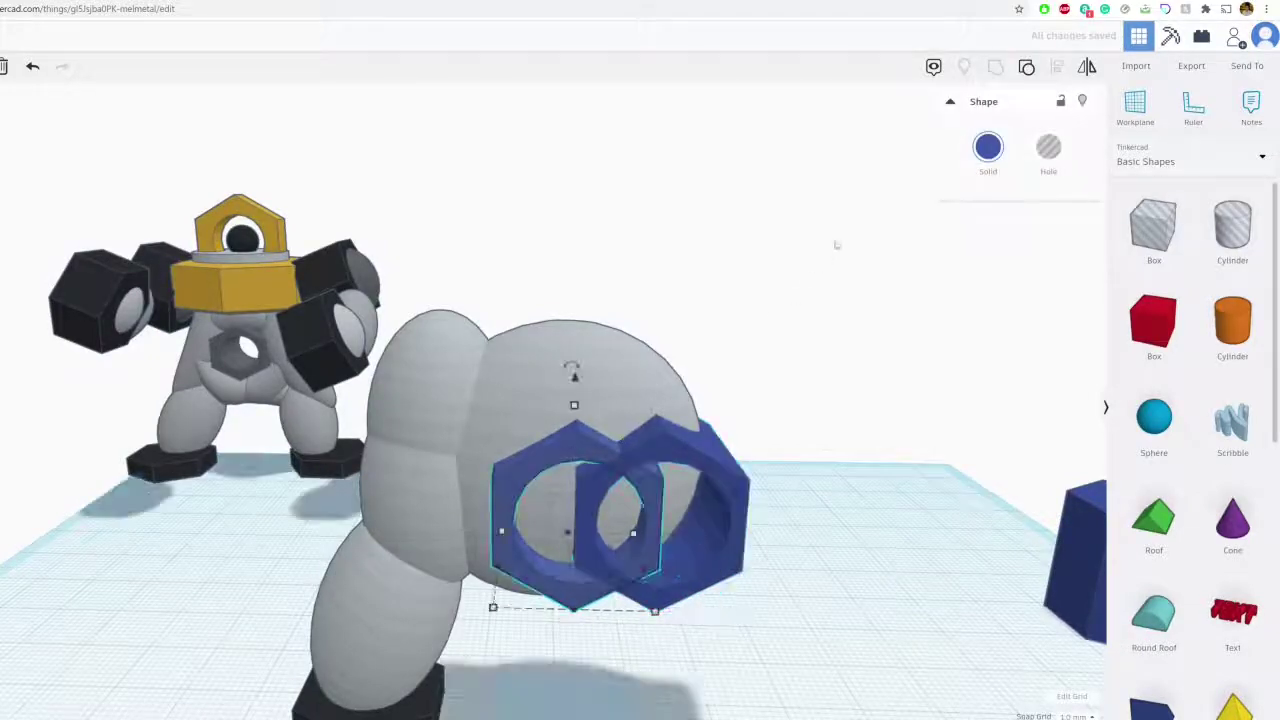
click(1026, 66)
click(553, 519)
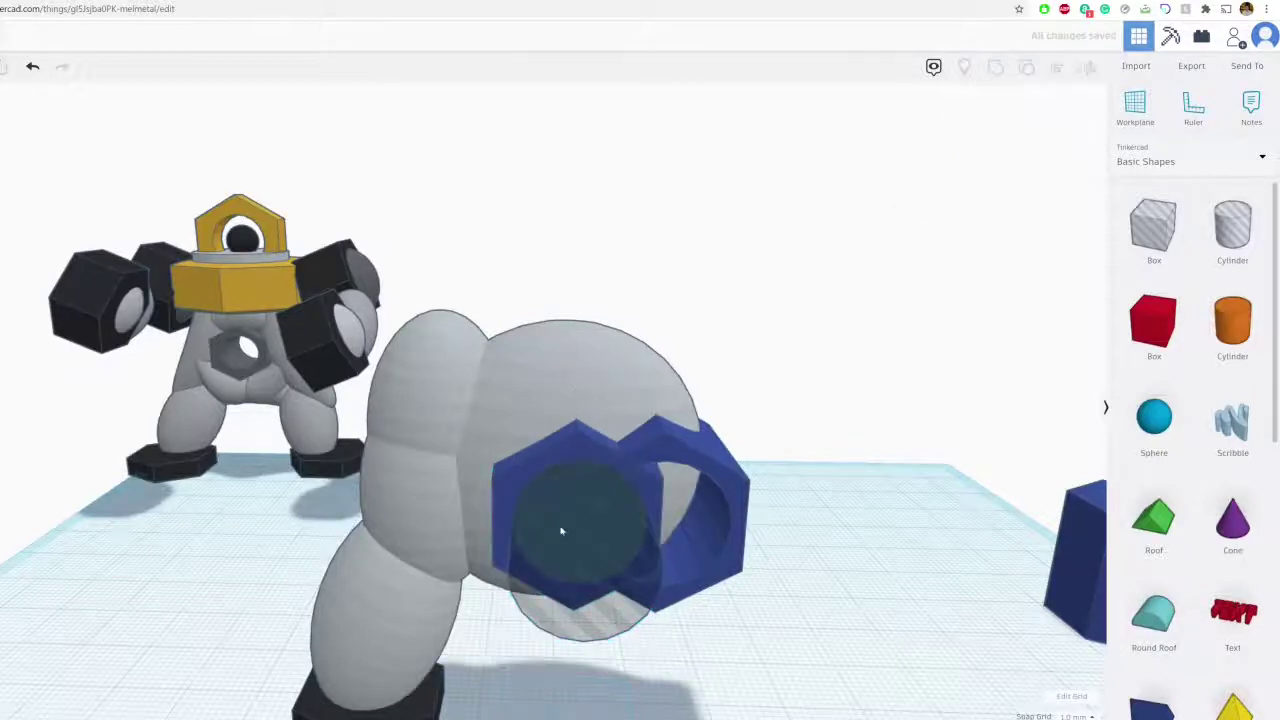
key(Delete)
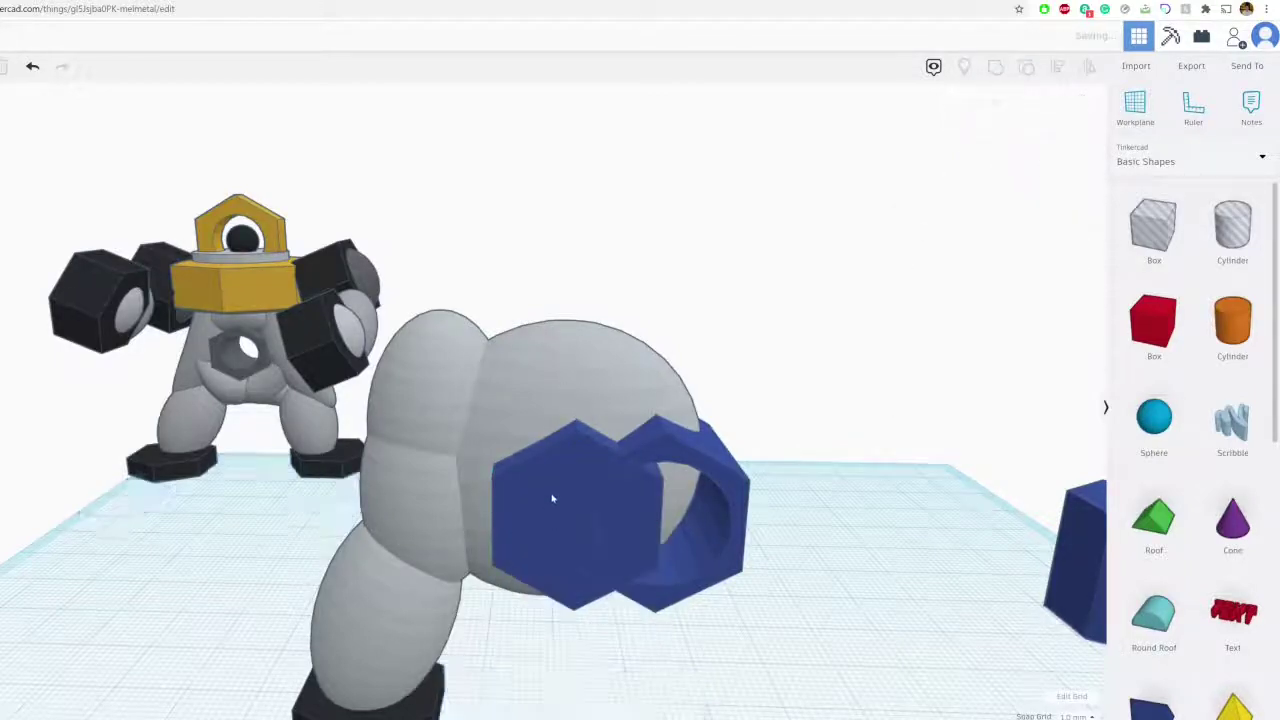
- Turn the solid hexagonal prism into a hole and lengthen it to about 31 mm through the body ellipsoid
click(554, 499)
click(1044, 159)
right_drag(900, 400, 793, 537)
drag(794, 522, 884, 513)
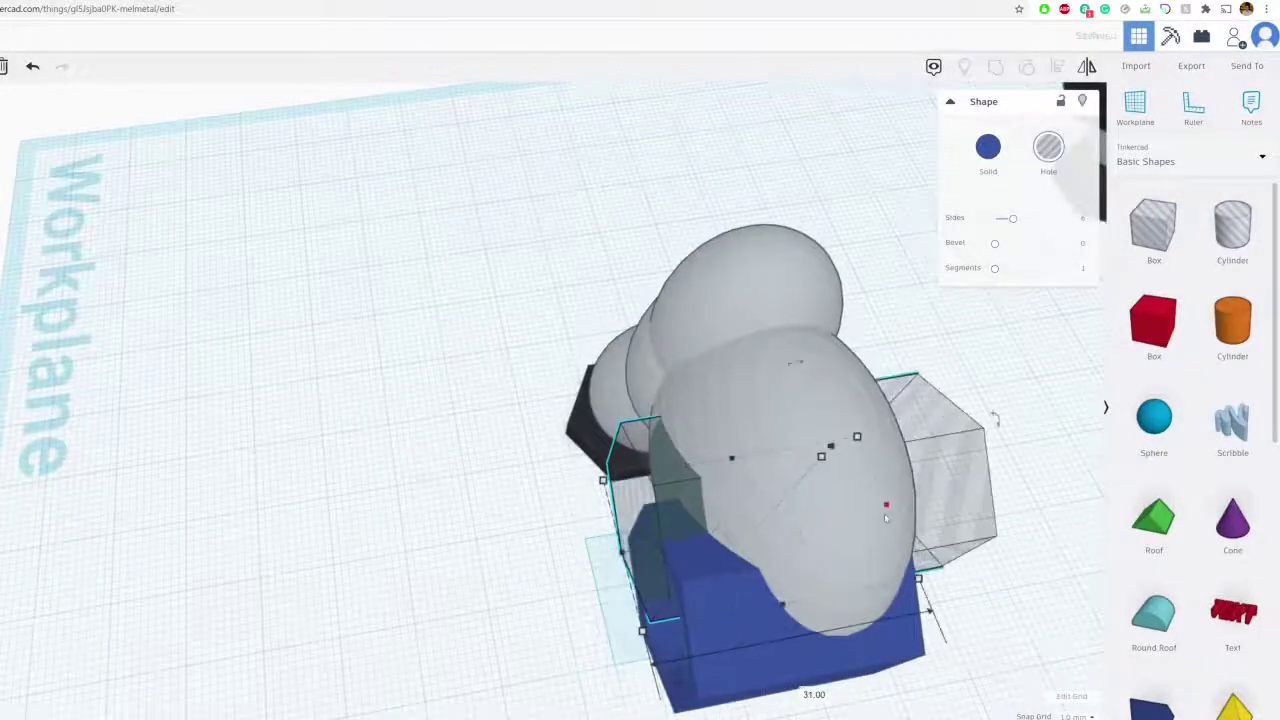
right_drag(884, 513, 980, 425)
drag(700, 393, 703, 364)
right_drag(703, 364, 587, 434)
- Group the hexagonal hole with the body ellipsoid to cut a hexagonal opening through it
shift+click(582, 380)
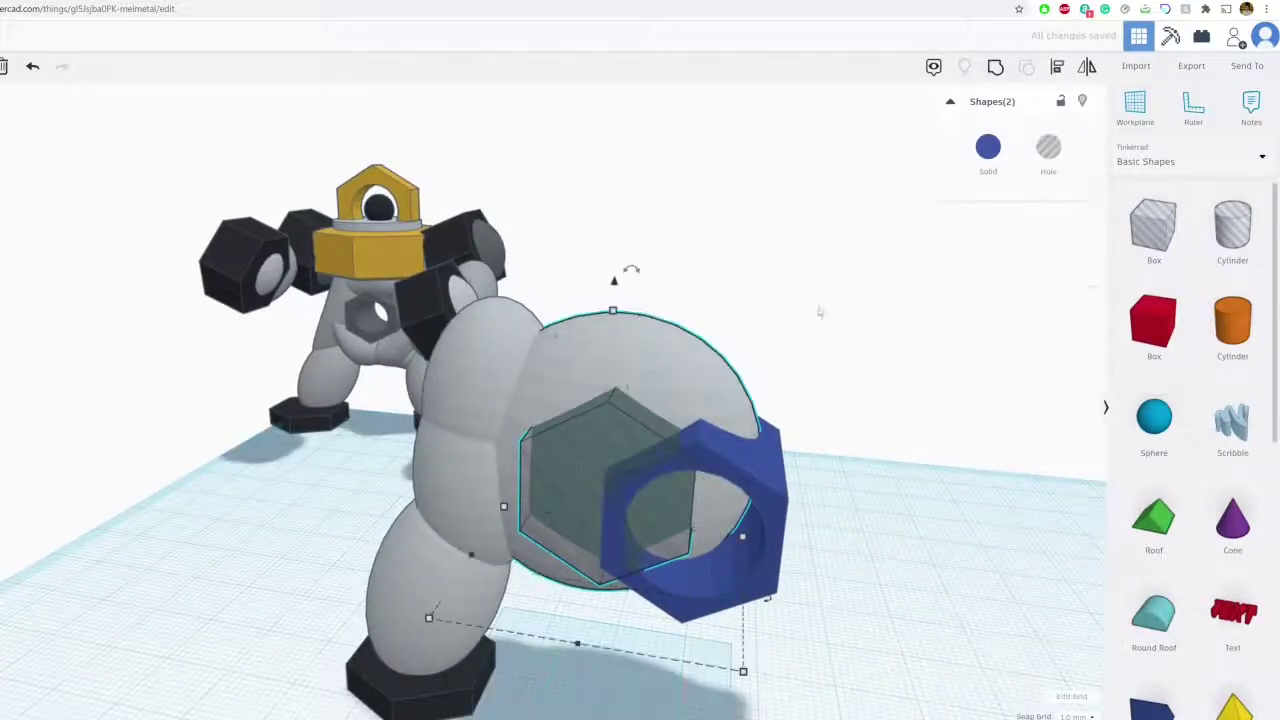
click(991, 72)
scroll(715, 446, up, 2)
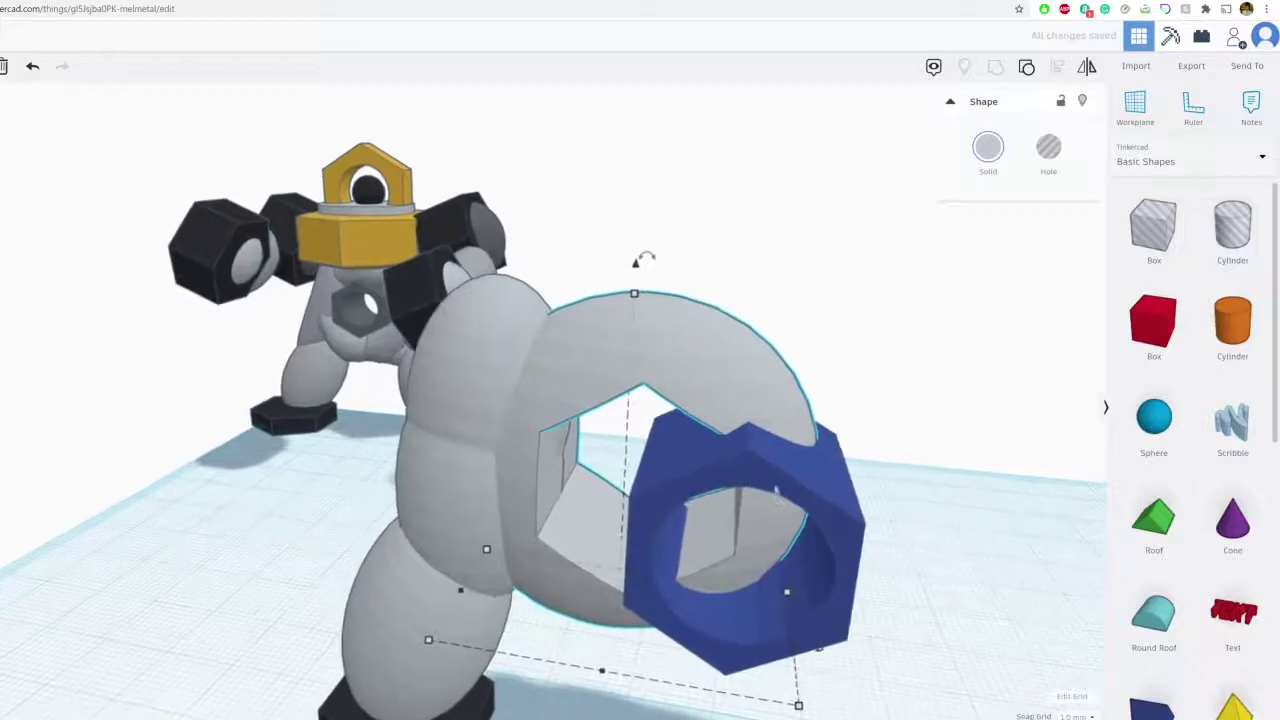
- Move the remaining nut into the body's hexagonal opening and raise it 3 mm
drag(757, 468, 648, 453)
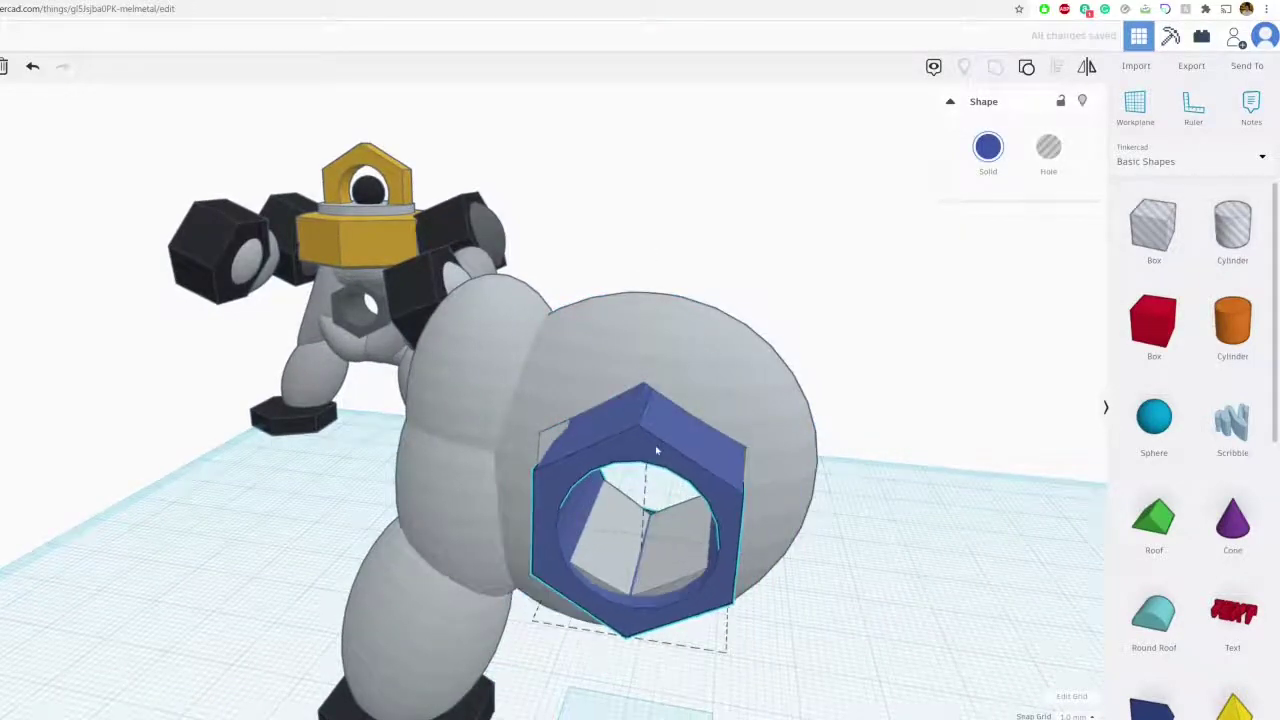
click(657, 452)
drag(652, 366, 654, 334)
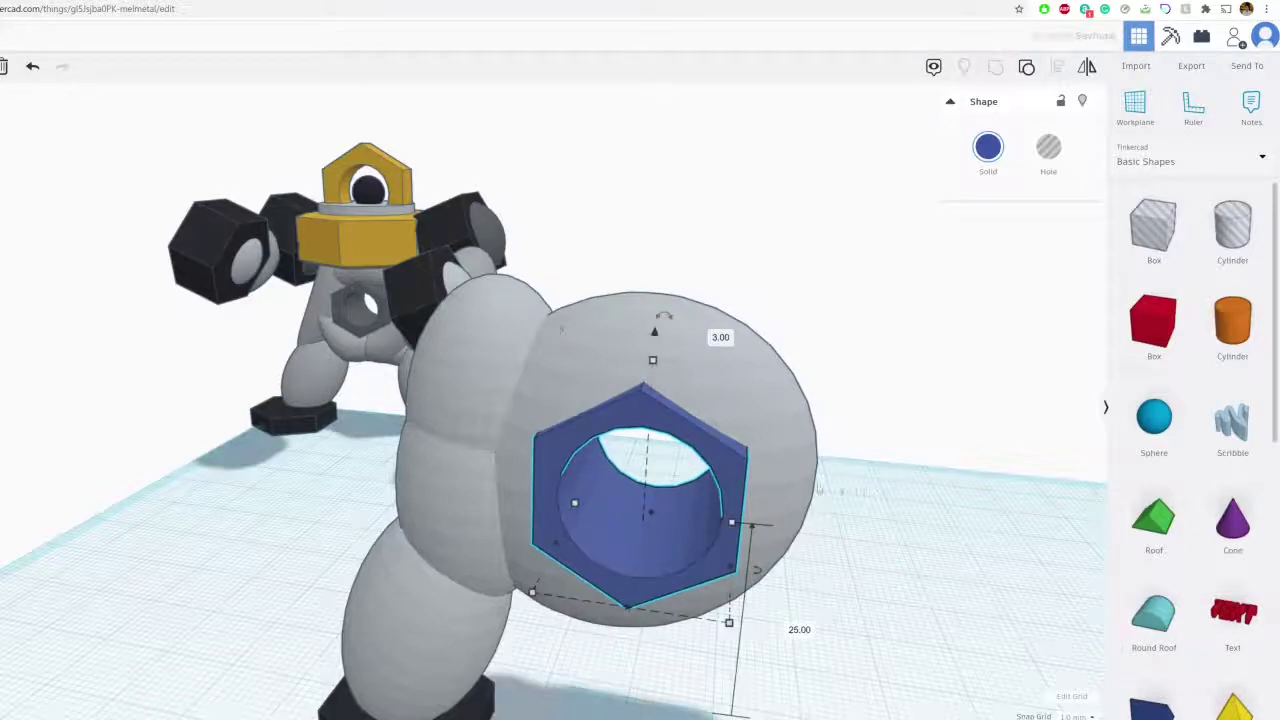
- Colour the nut dark grey and check it against the anime reference picture
click(985, 148)
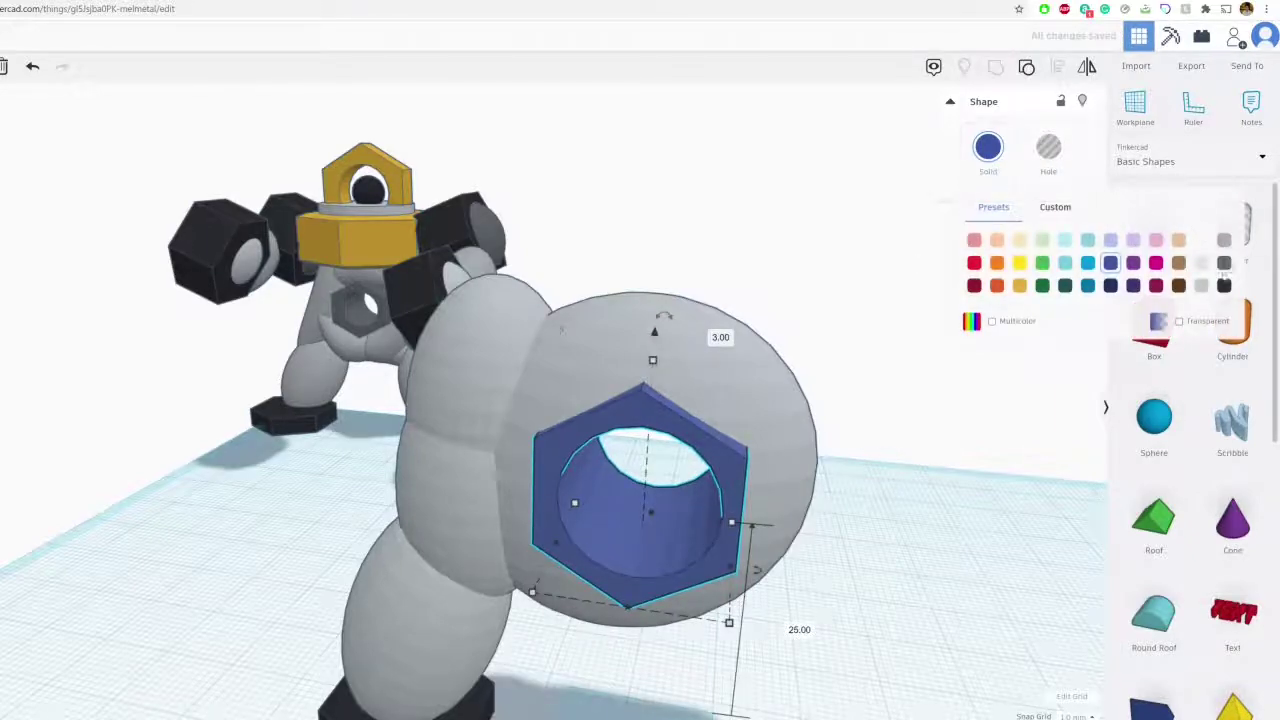
click(1224, 269)
key(ctrl+Tab)
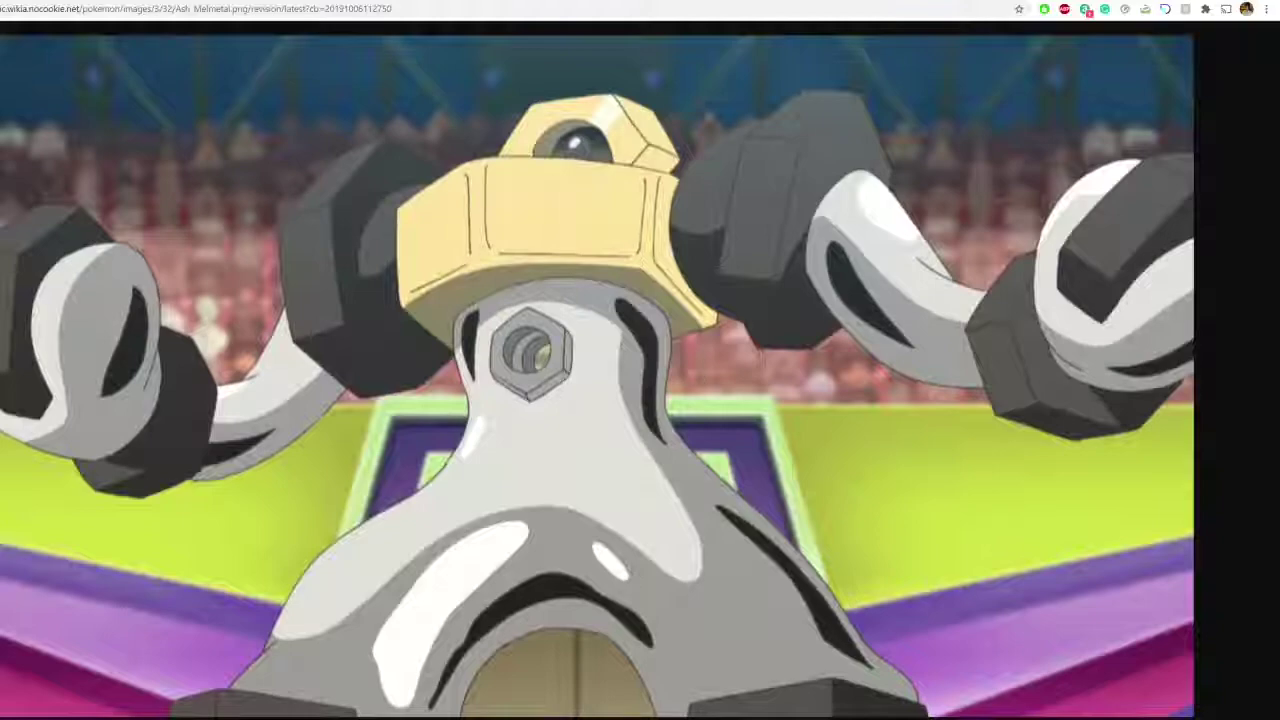
key(ctrl+Tab)
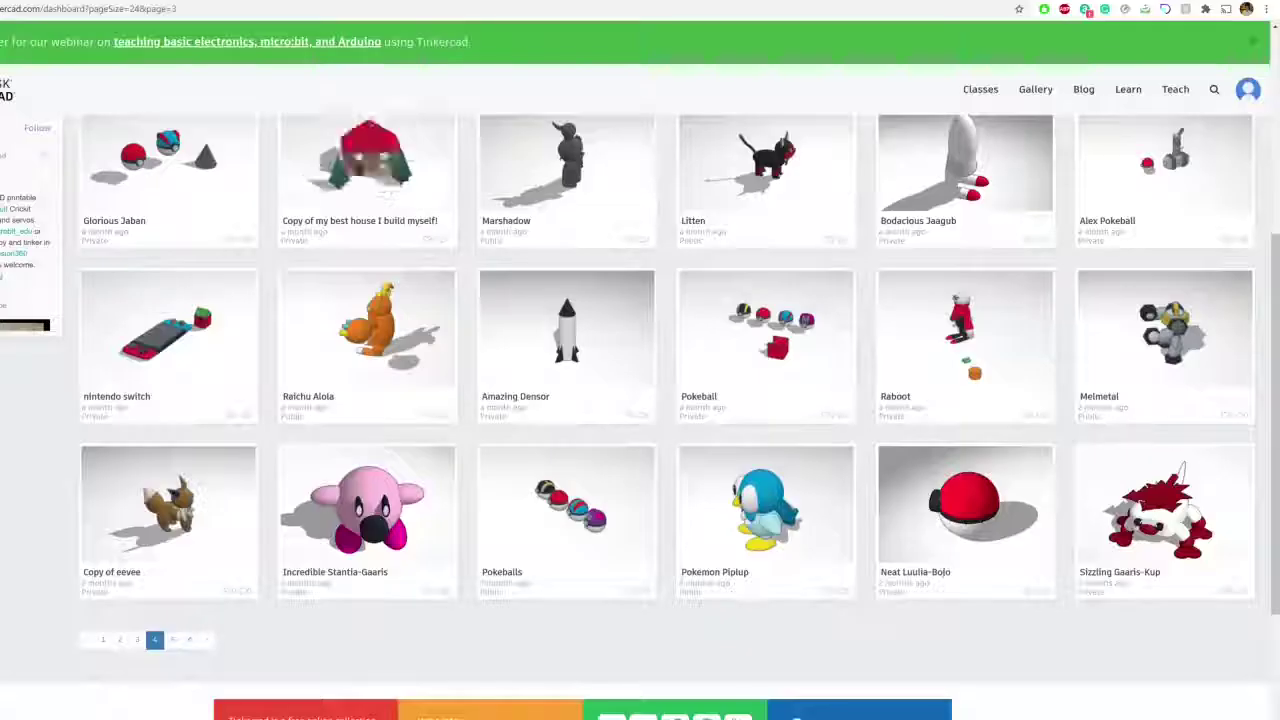
key(ctrl+Tab)
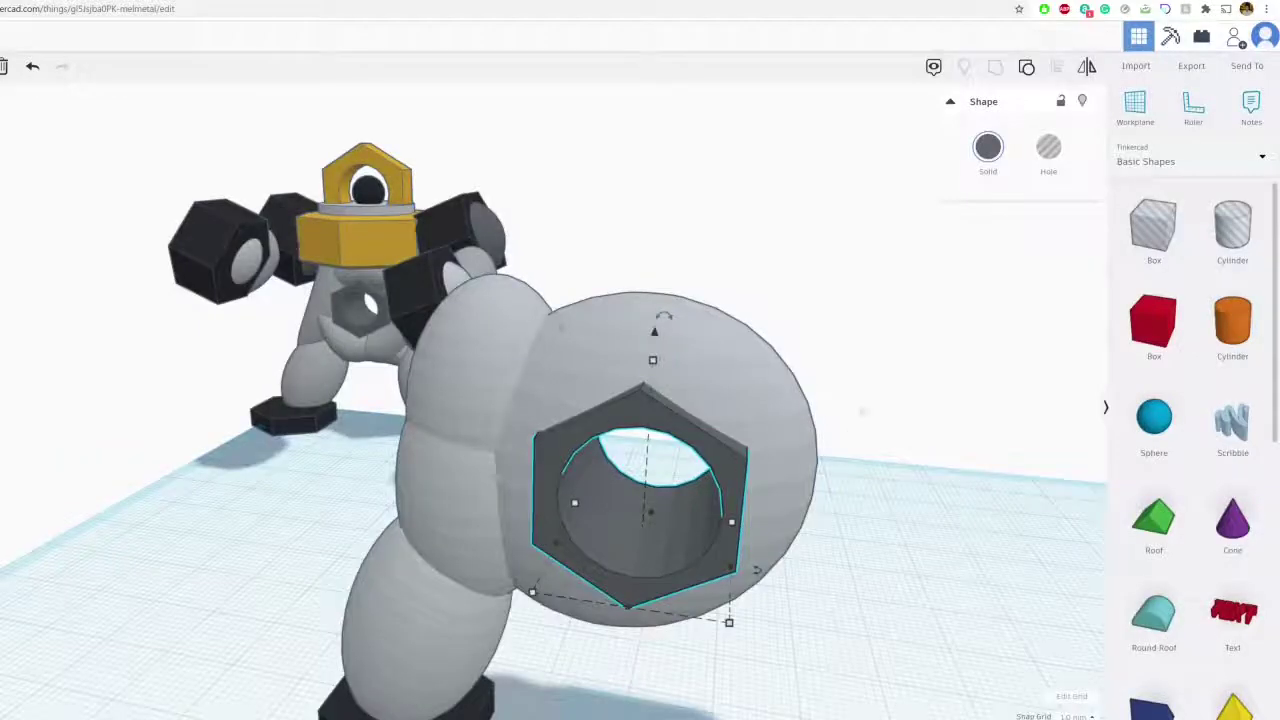
- Group the foot with the three leg ellipsoids and set the group to multicolour
click(863, 411)
scroll(491, 503, down, 2)
right_drag(491, 503, 469, 526)
scroll(469, 526, down, 2)
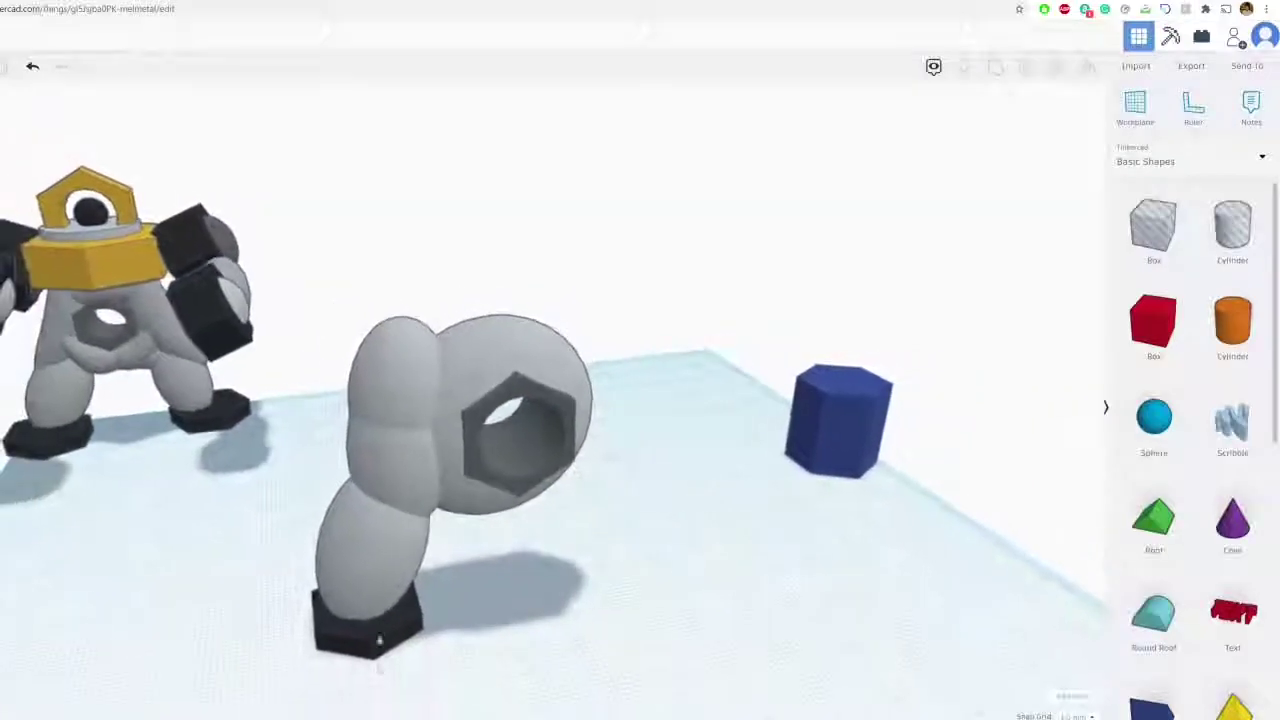
click(375, 400)
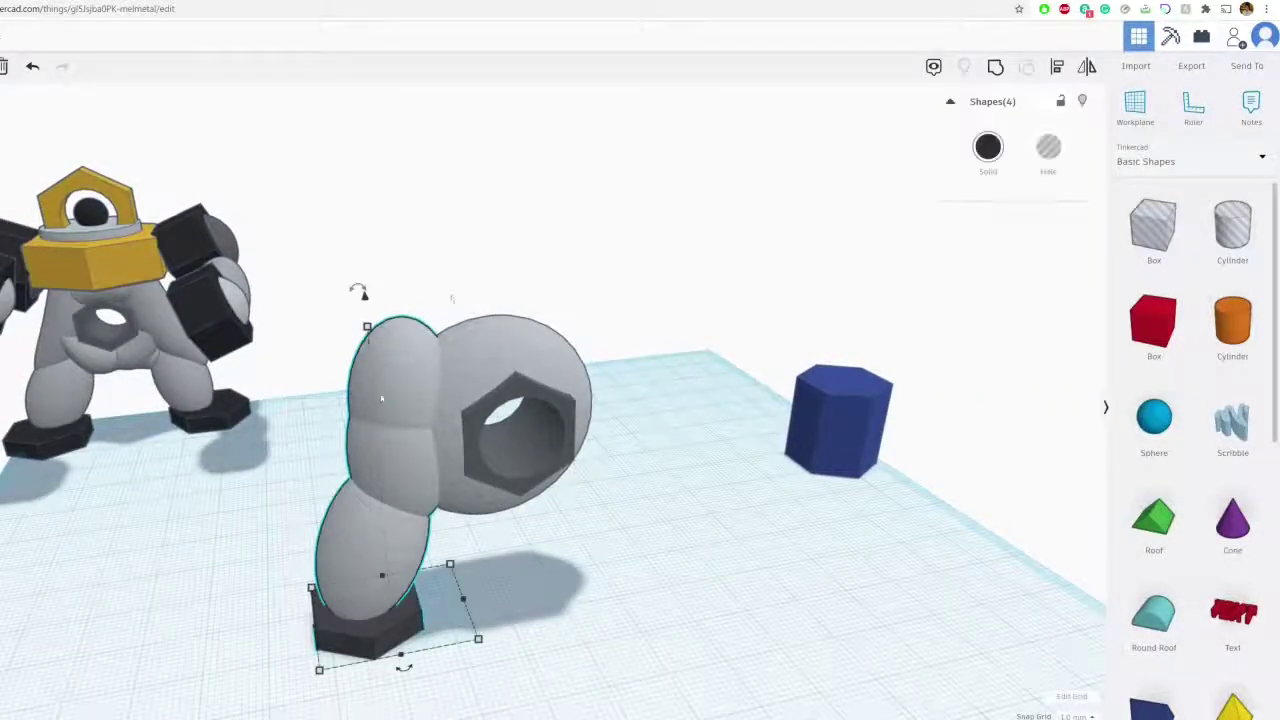
click(995, 67)
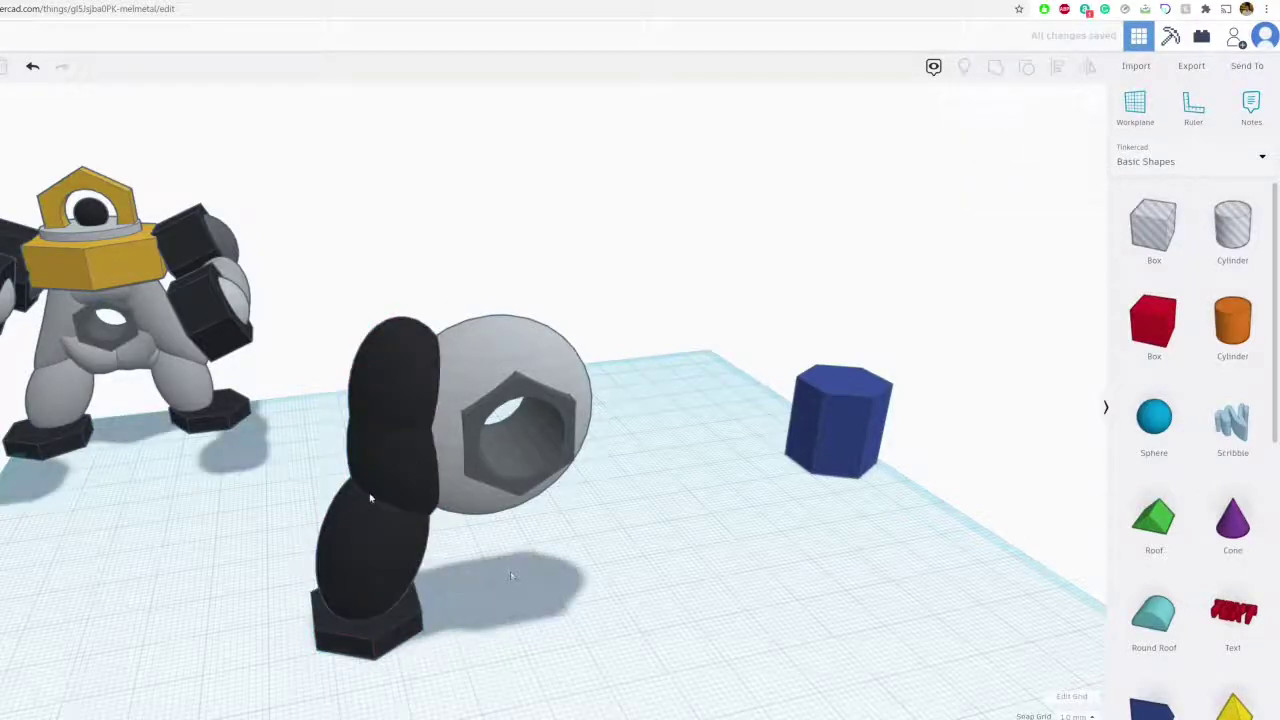
click(989, 152)
click(992, 321)
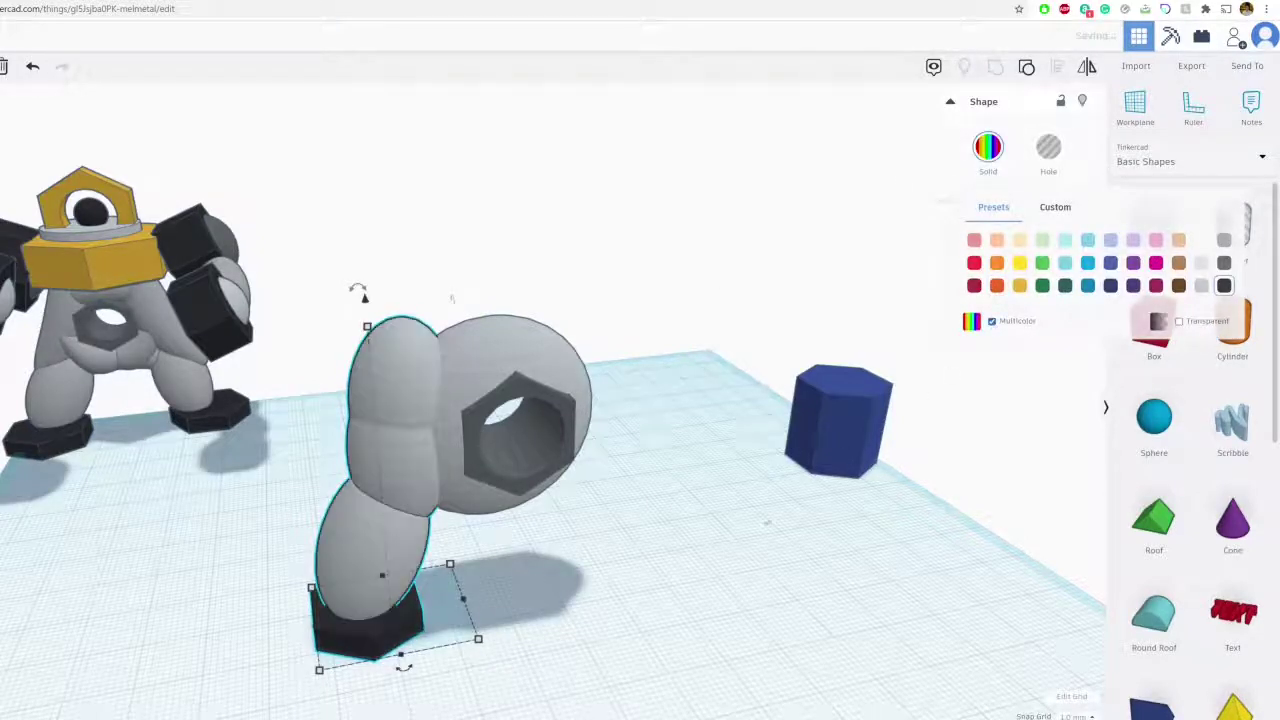
click(680, 440)
- Duplicate the grouped leg, mirror the copy sideways and place it on the opposite side of the body
click(400, 537)
alt+drag(400, 537, 548, 513)
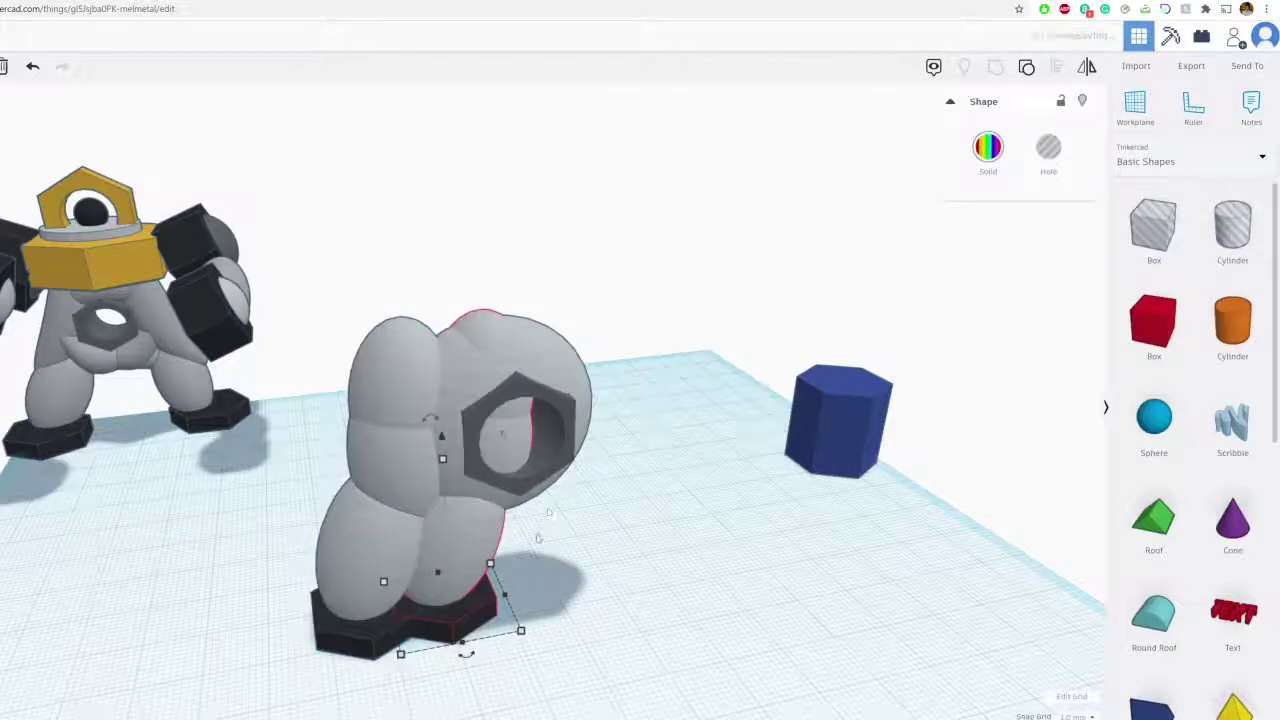
click(1086, 72)
click(480, 654)
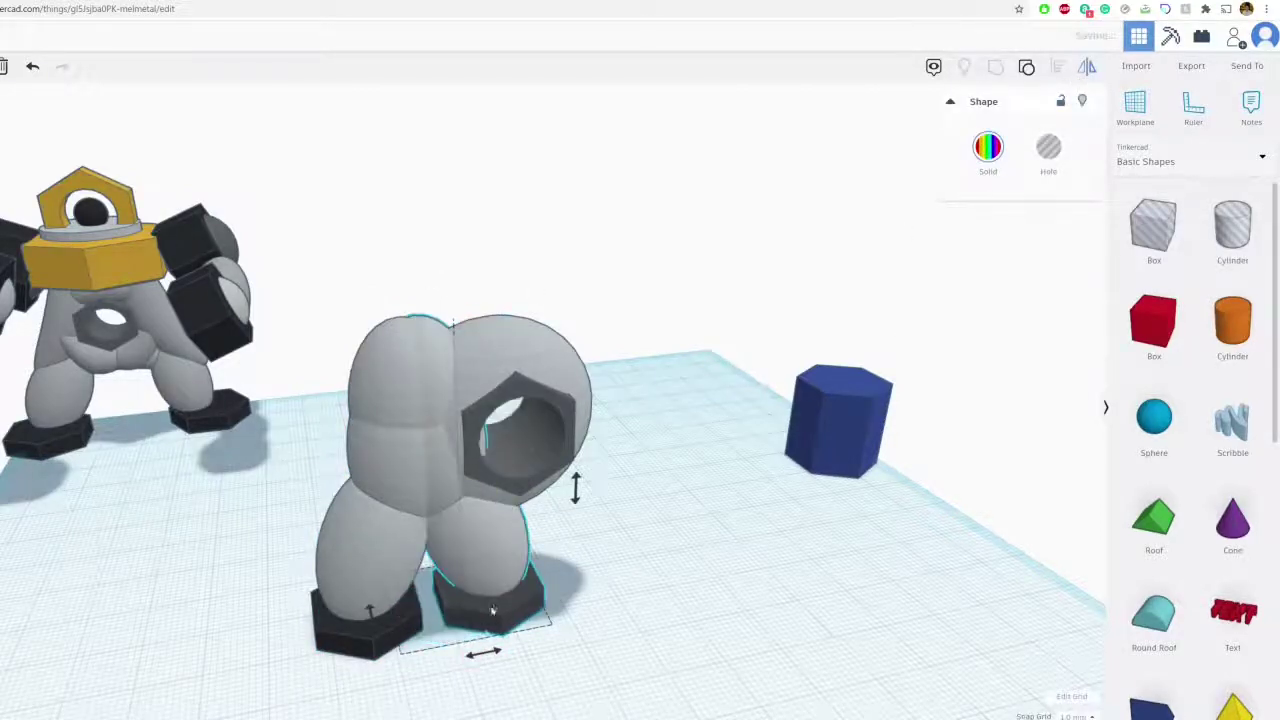
drag(491, 611, 648, 581)
click(560, 592)
right_drag(556, 588, 481, 525)
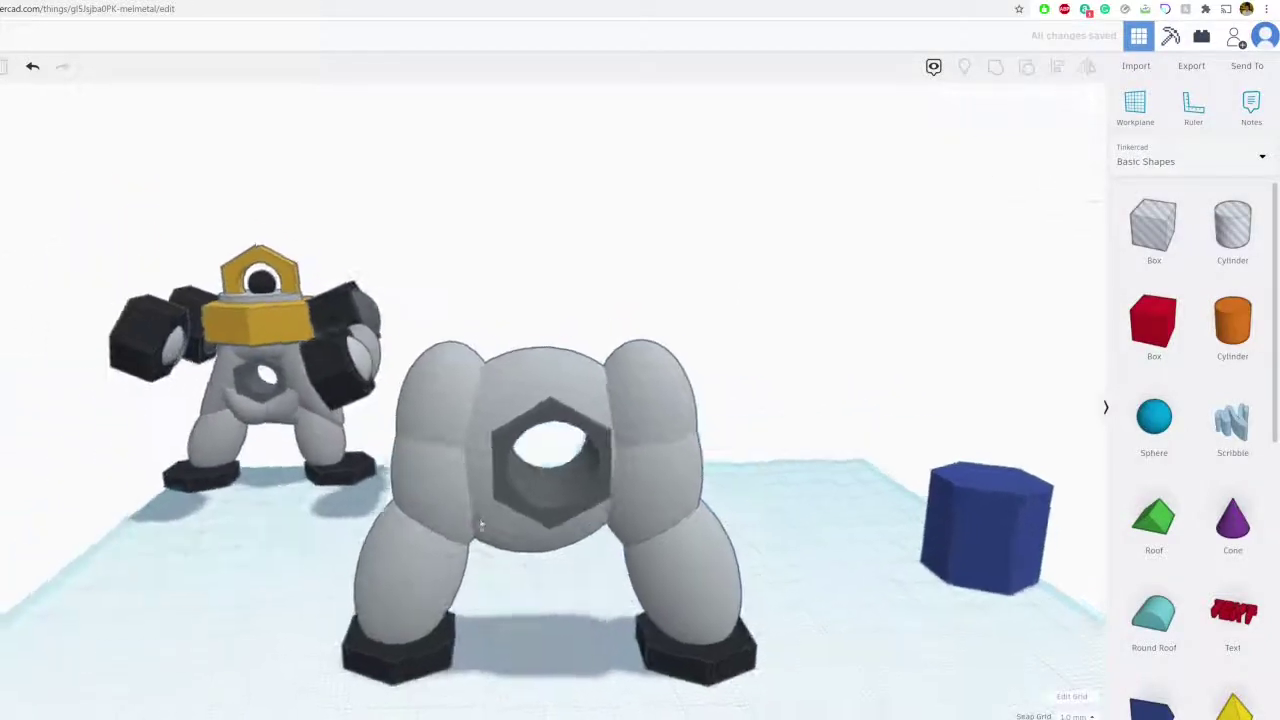
click(538, 556)
drag(658, 585, 689, 587)
click(33, 67)
click(487, 218)
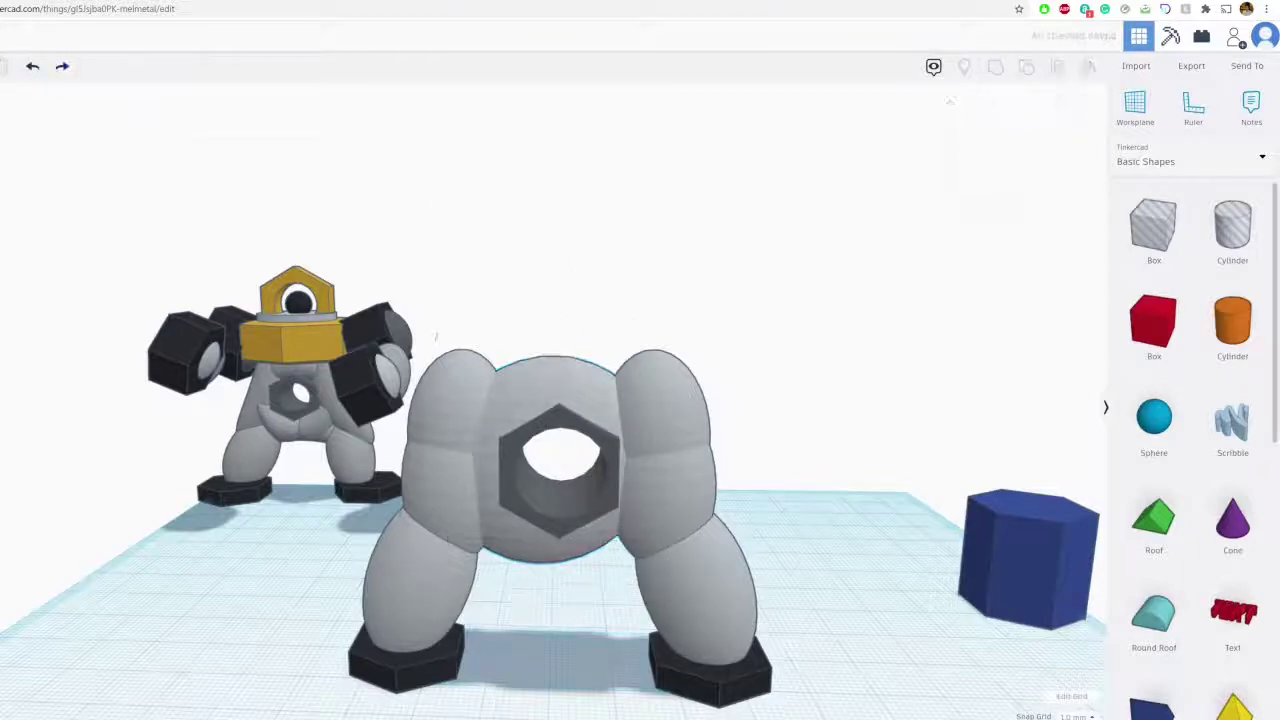
- Add a six-sided polygon on top of the body between the shoulders and raise it above the torso
middle_drag(629, 545, 612, 497)
right_drag(612, 497, 614, 512)
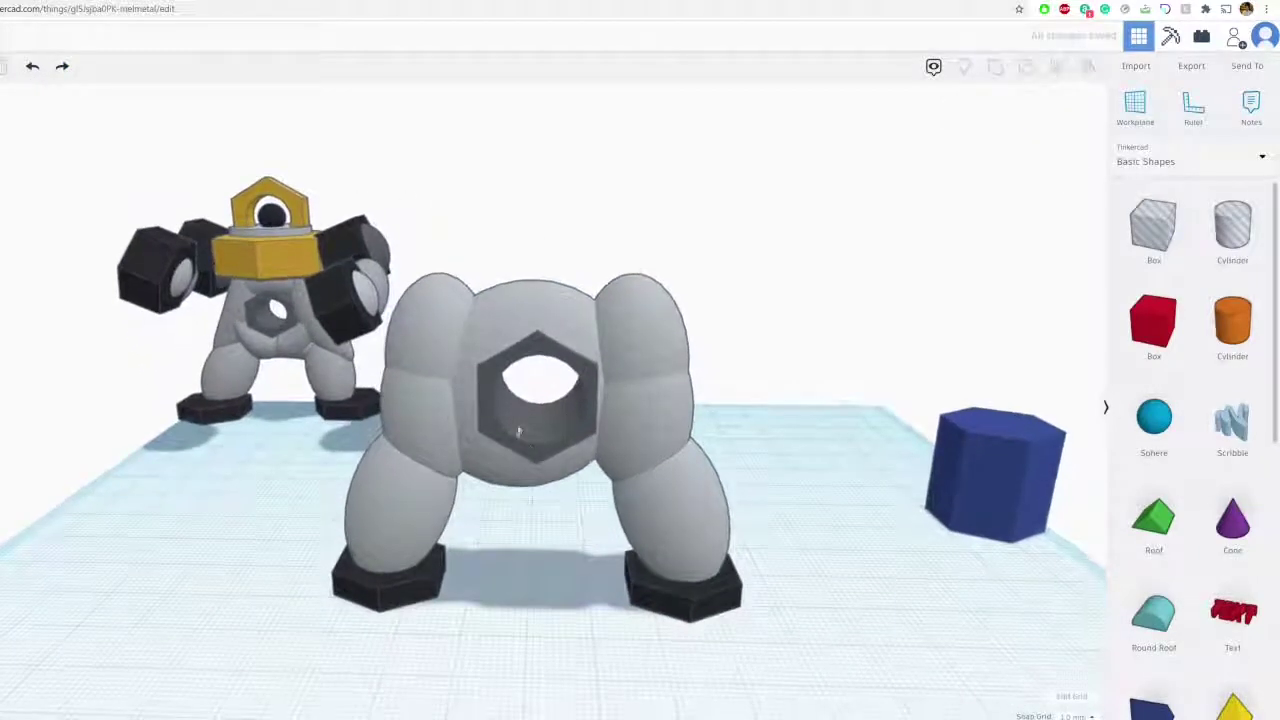
mouse_move(520, 432)
right_down()
mouse_move(537, 384)
mouse_move(534, 523)
mouse_move(560, 510)
mouse_move(505, 486)
mouse_move(505, 470)
mouse_move(447, 466)
mouse_move(517, 425)
mouse_move(508, 440)
right_up()
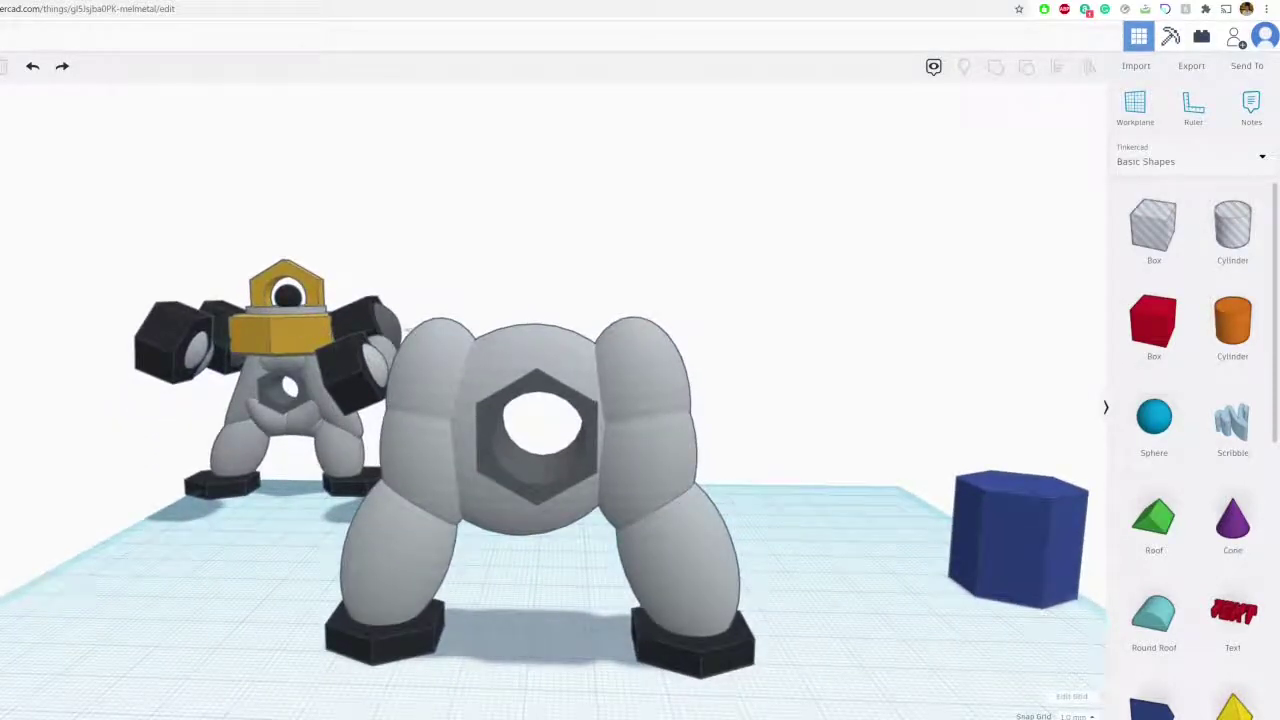
right_drag(404, 318, 410, 352)
scroll(1178, 470, down, 3)
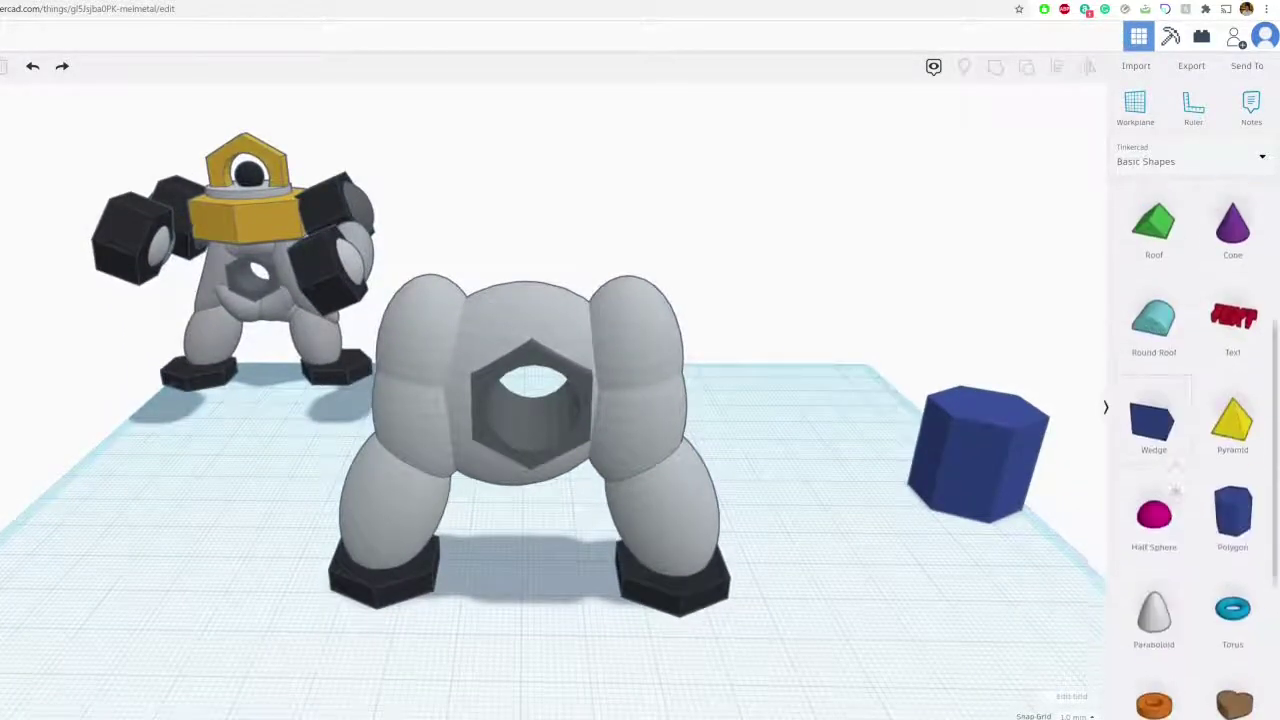
drag(940, 432, 556, 332)
click(700, 249)
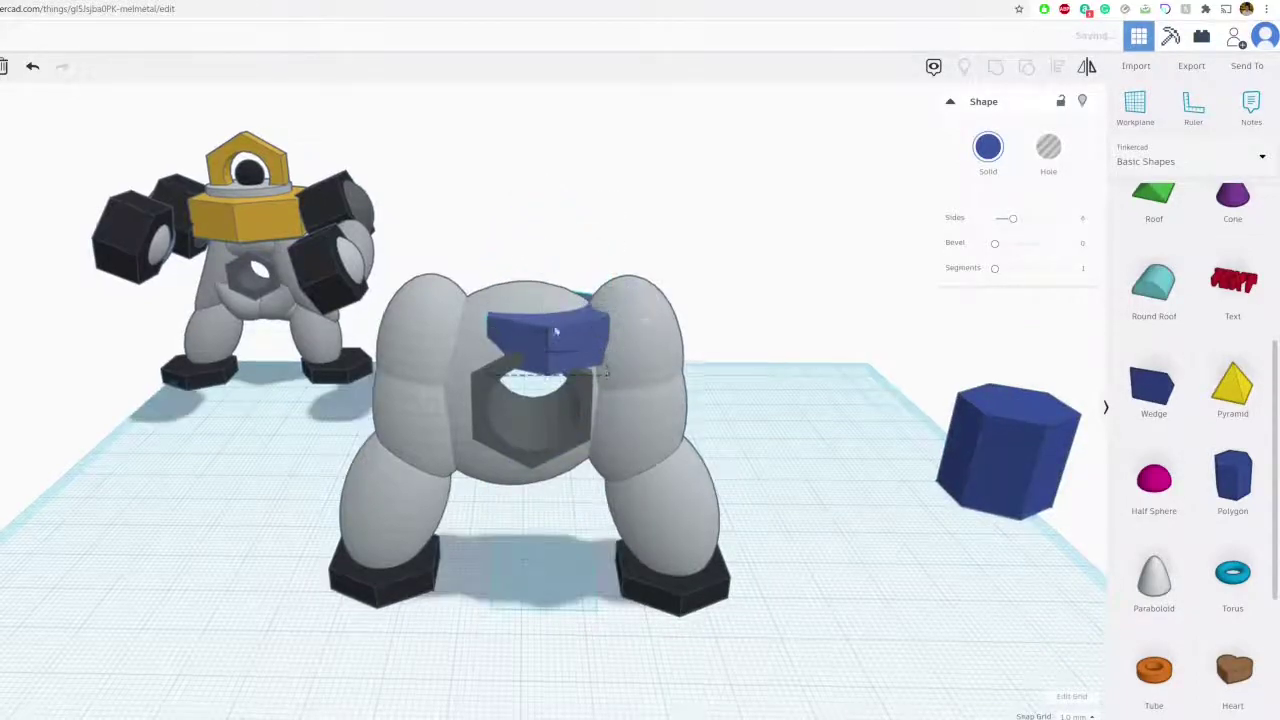
right_drag(556, 332, 556, 346)
drag(541, 320, 486, 314)
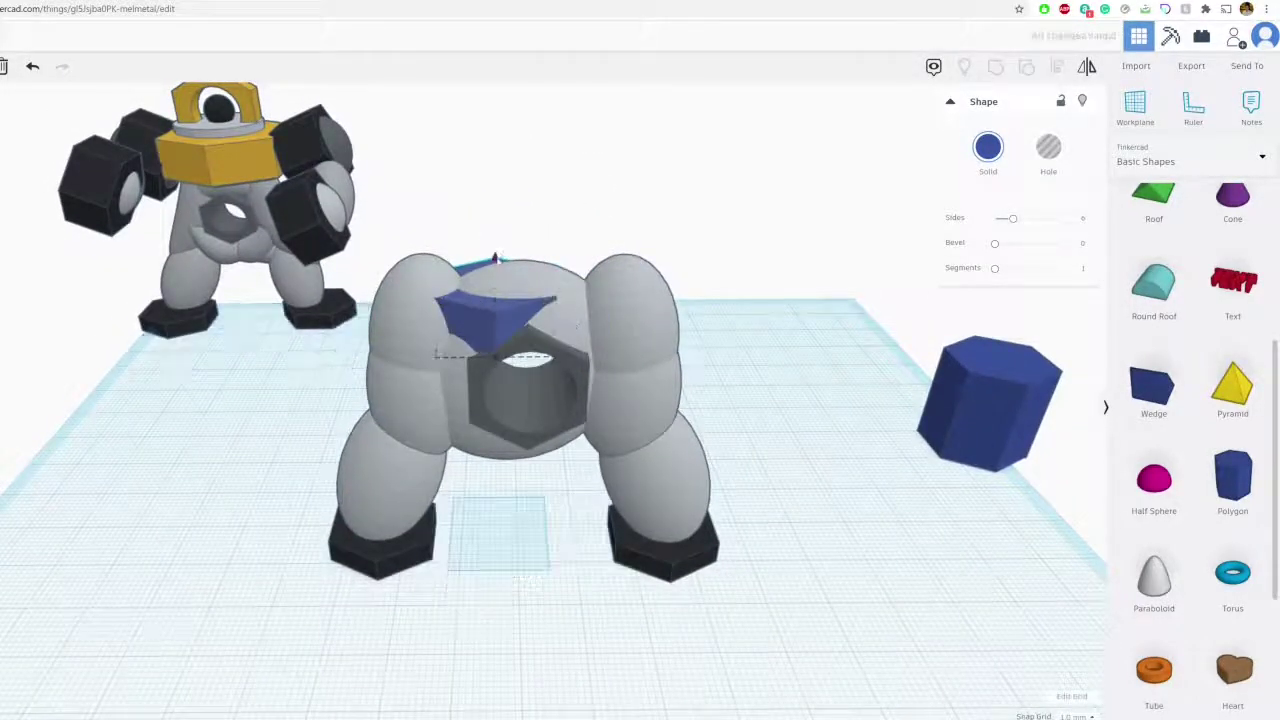
drag(496, 260, 495, 238)
- Enlarge the polygon proportionally, flatten it into a thick plate and widen it to 38 mm across the shoulders
right_drag(498, 240, 506, 278)
shift+drag(550, 233, 618, 227)
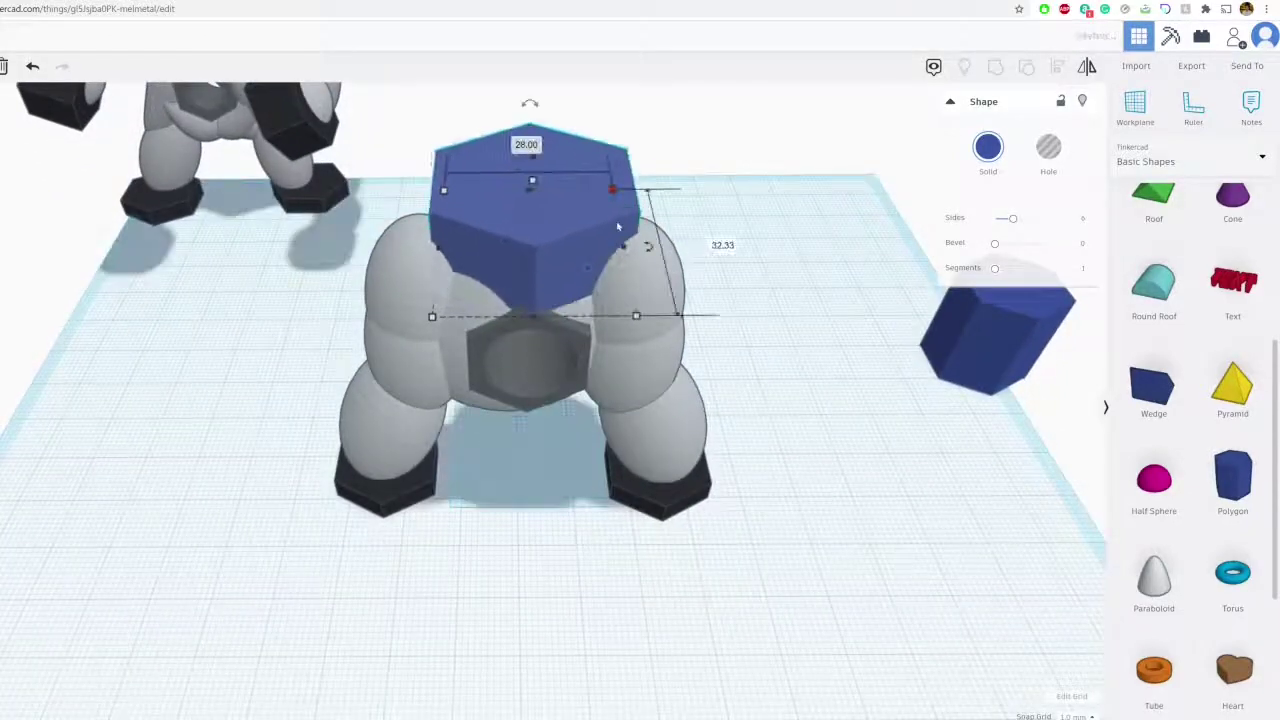
drag(531, 188, 483, 222)
drag(578, 265, 647, 263)
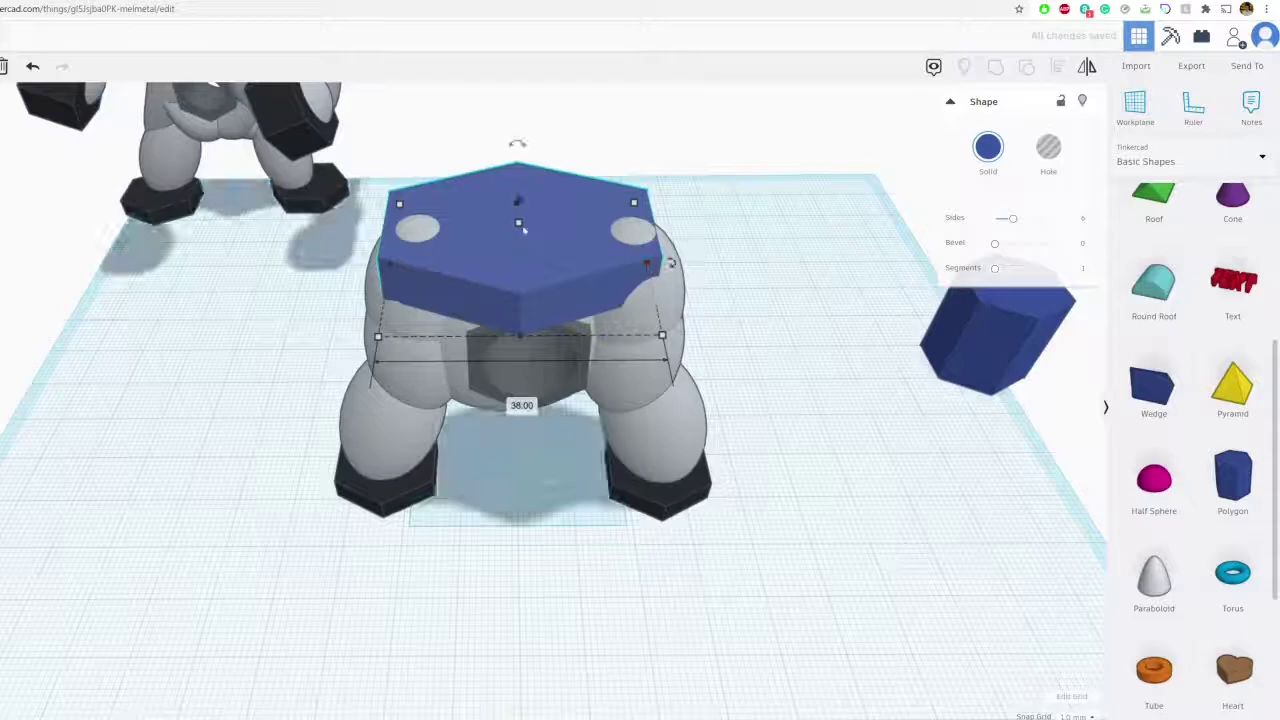
drag(519, 224, 523, 211)
- Shrink the hexagonal plate slightly from one corner and shift it 1 mm by 2 mm over the body
right_drag(582, 232, 660, 180)
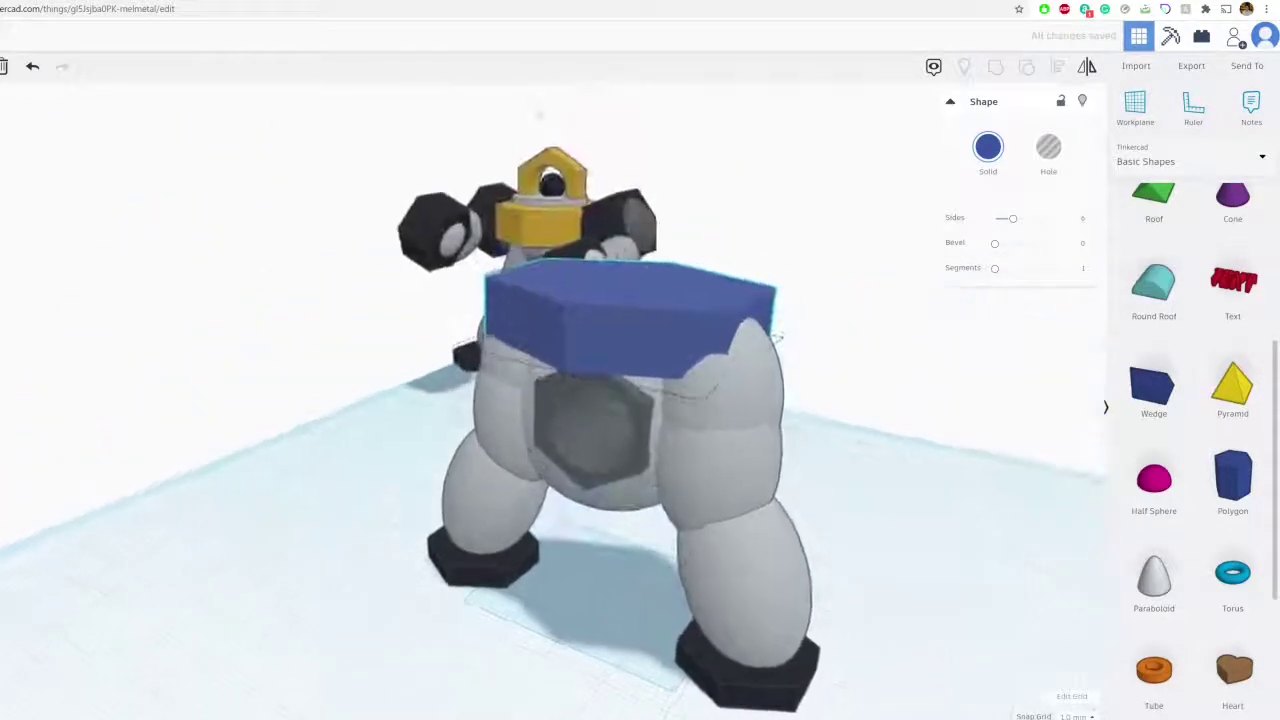
right_drag(540, 115, 656, 275)
scroll(606, 195, down, 2)
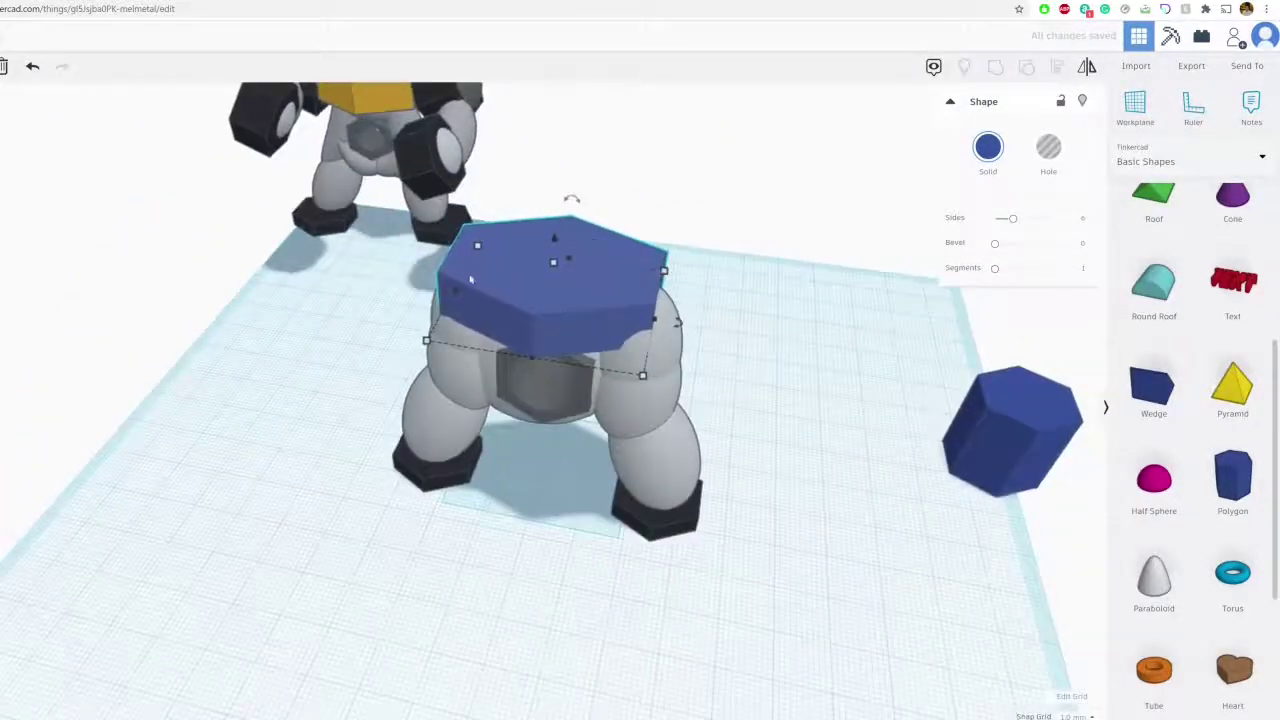
drag(476, 250, 506, 254)
right_drag(548, 290, 622, 372)
right_drag(540, 200, 520, 112)
right_drag(543, 230, 580, 354)
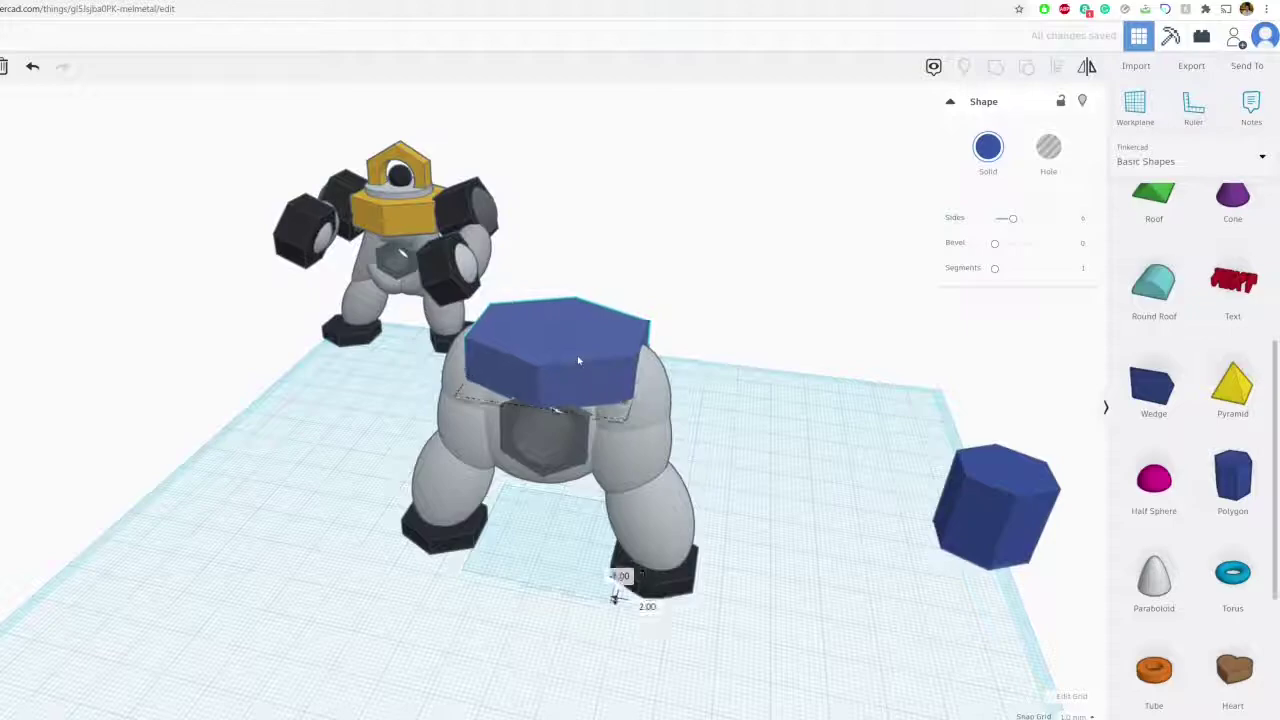
- Colour the hexagonal chest plate golden yellow like the finished figure's
click(988, 147)
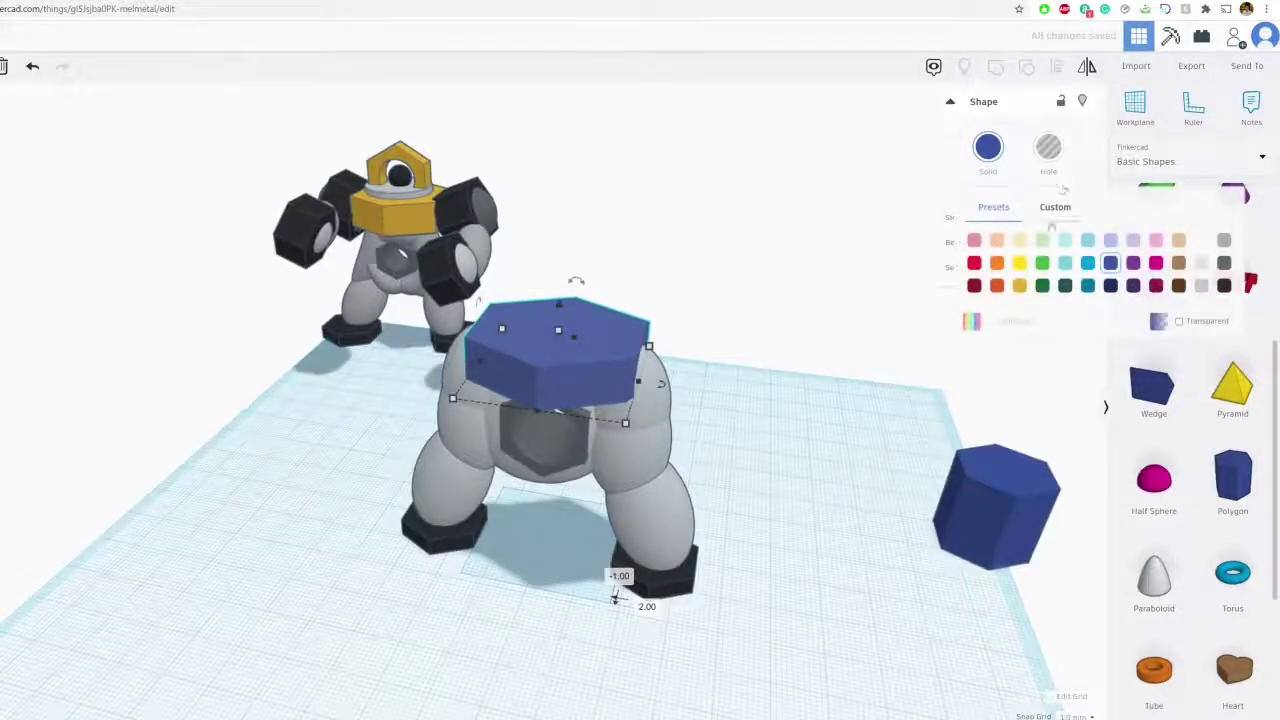
click(1020, 262)
click(990, 150)
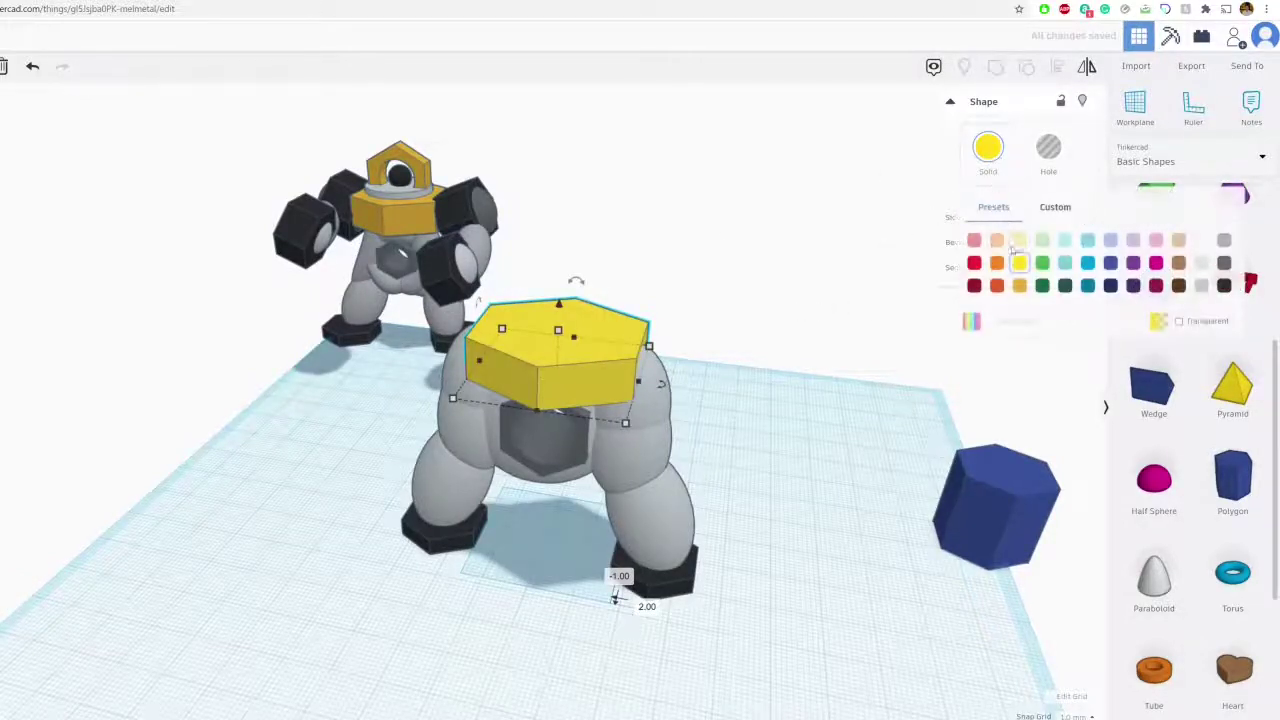
click(1020, 286)
click(720, 370)
right_drag(717, 371, 671, 349)
- Bevel the edges of the golden chest plate, comparing the shape with the anime reference picture
click(572, 366)
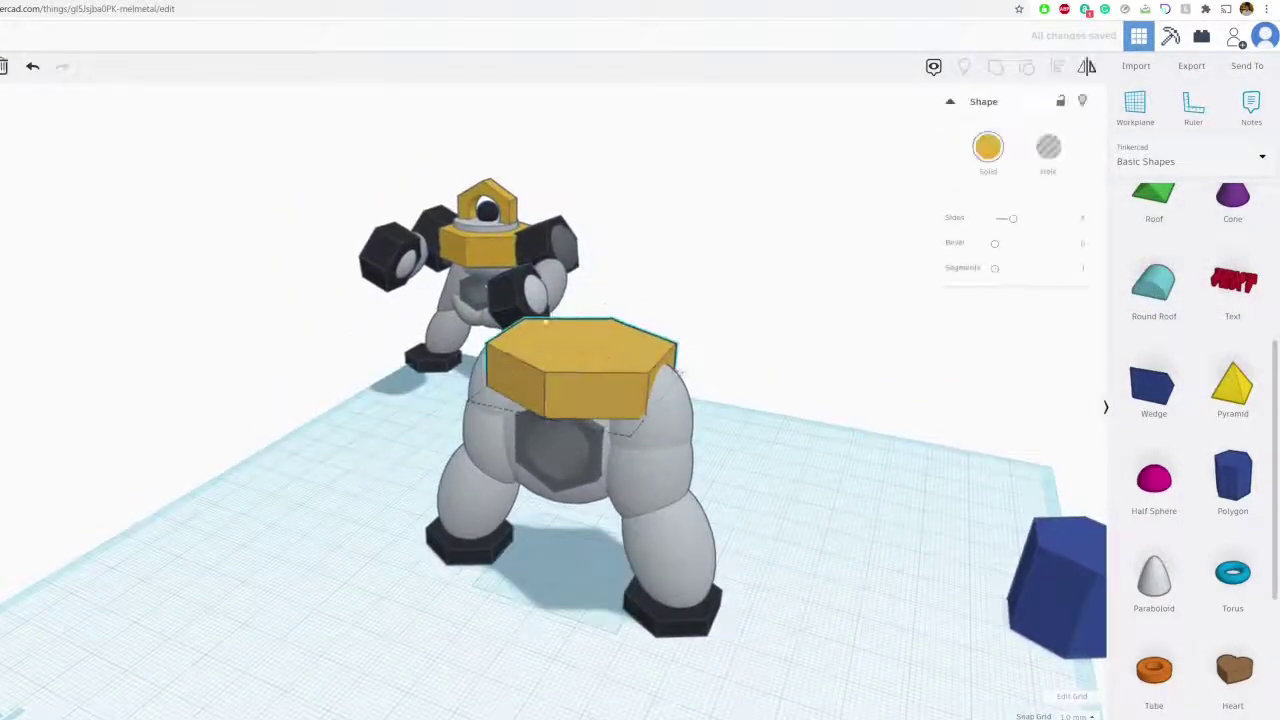
right_drag(545, 320, 598, 302)
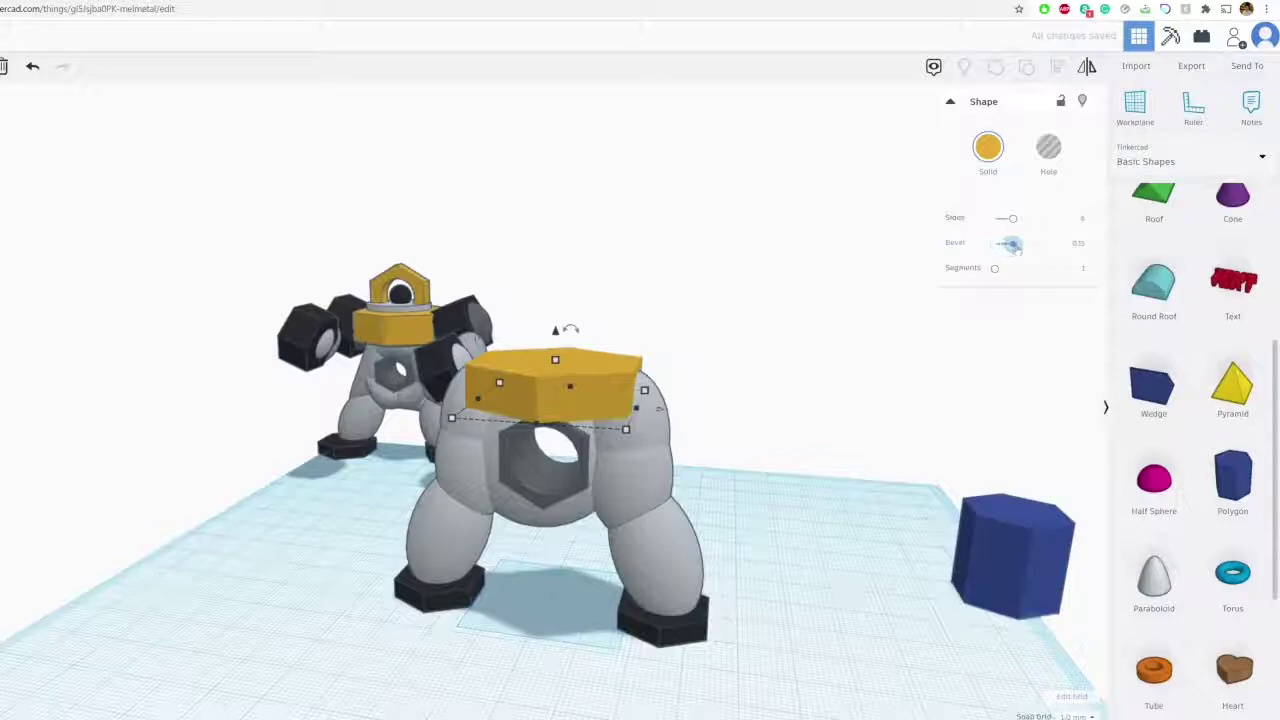
key(ctrl+Tab)
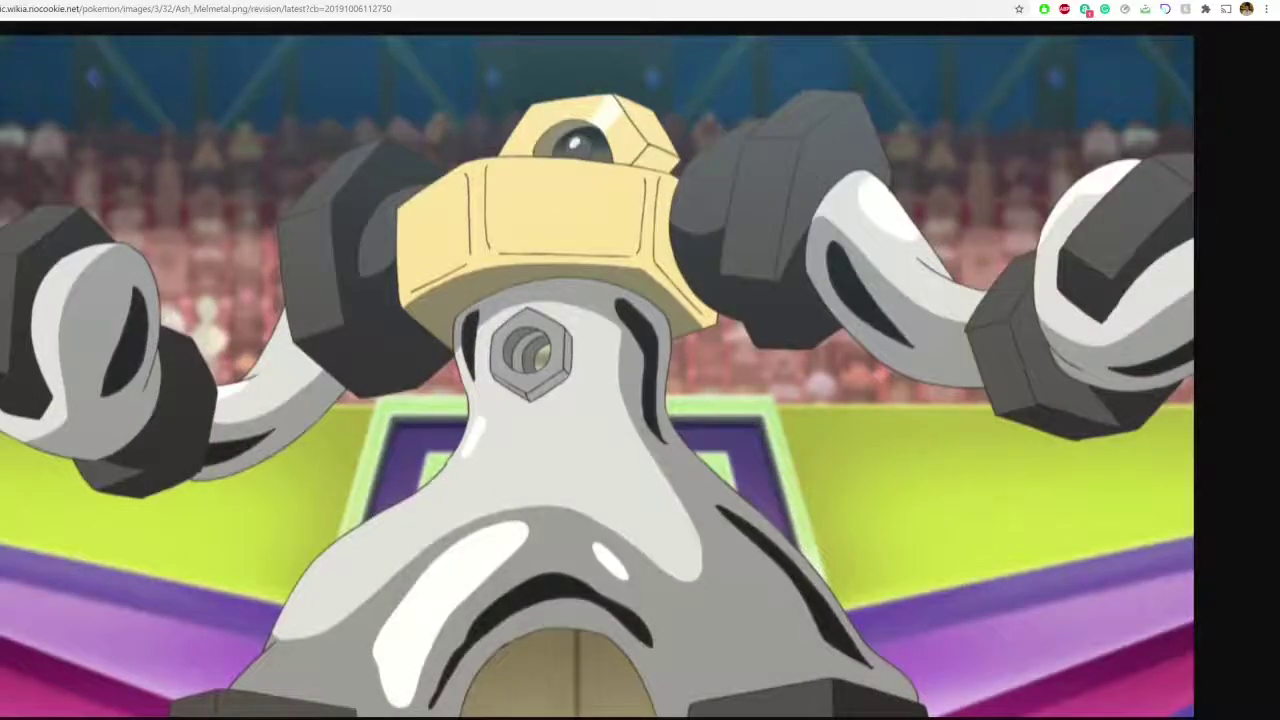
key(ctrl+shift+Tab)
right_drag(602, 317, 690, 312)
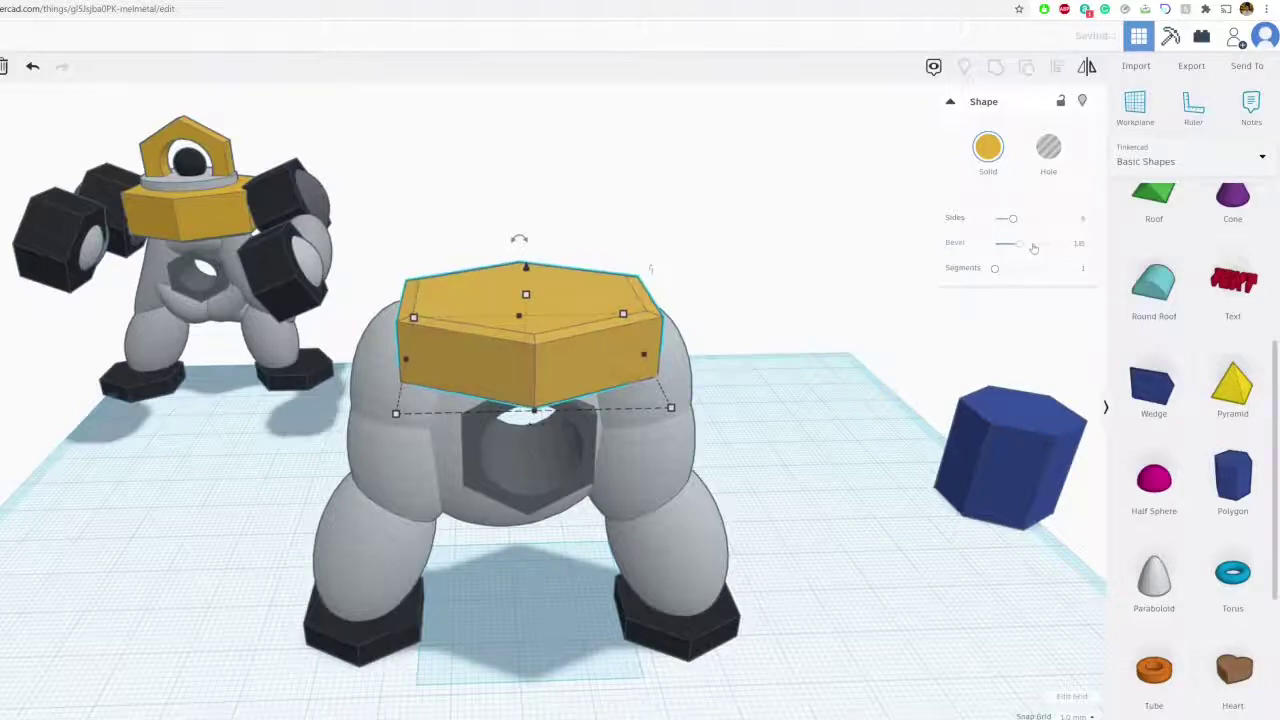
drag(1019, 249, 1030, 245)
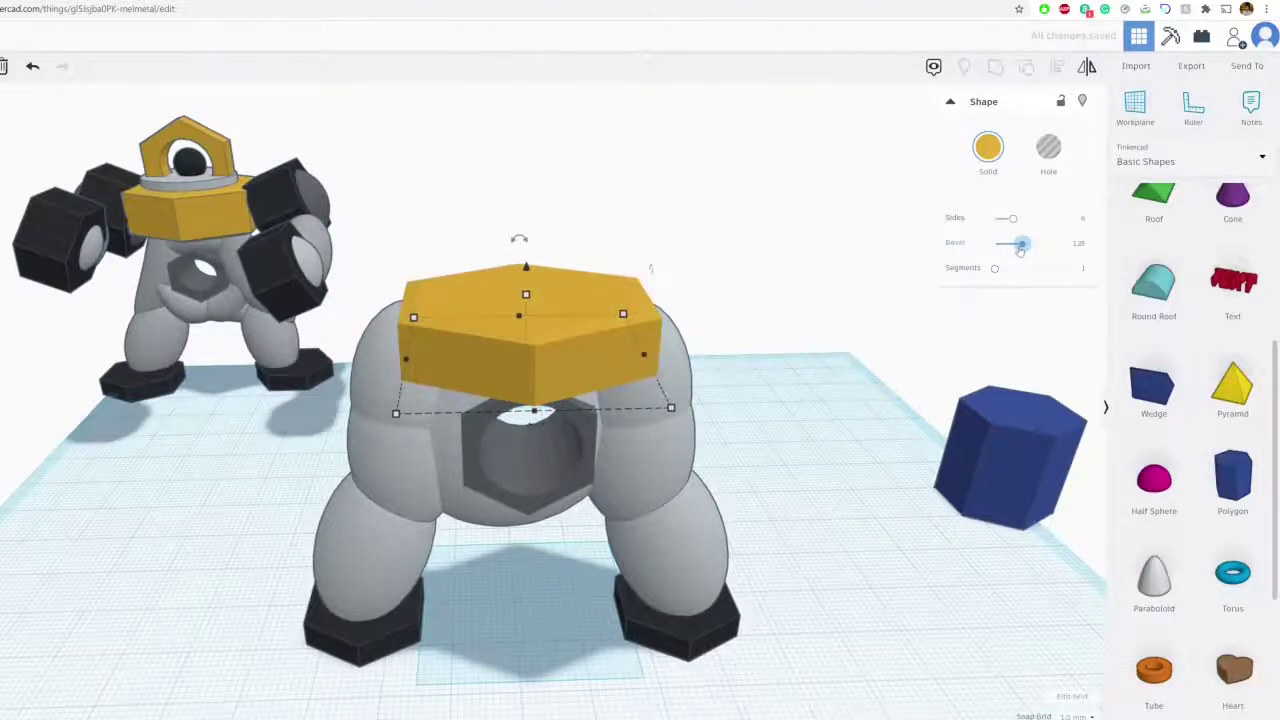
click(783, 363)
- Duplicate the spare blue polygon and place the copy in front of one of the feet
middle_drag(643, 363, 698, 380)
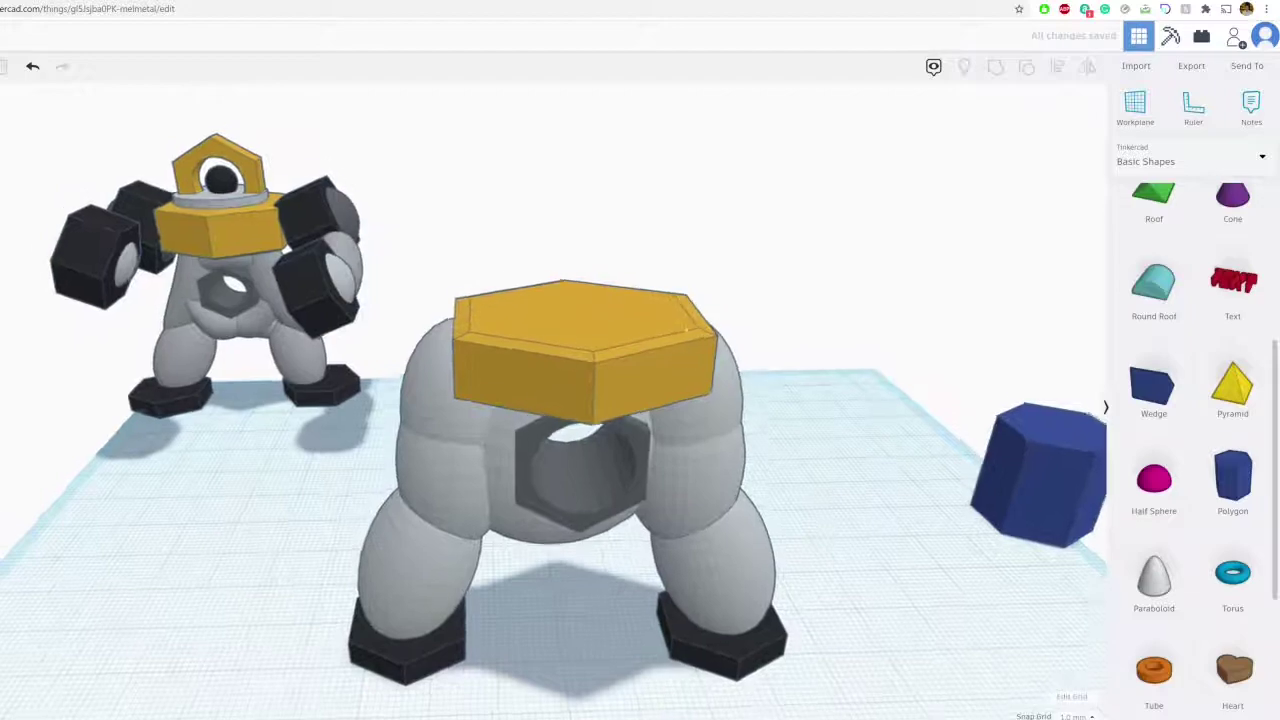
right_drag(698, 380, 600, 360)
middle_drag(500, 356, 569, 347)
scroll(569, 347, down, 5)
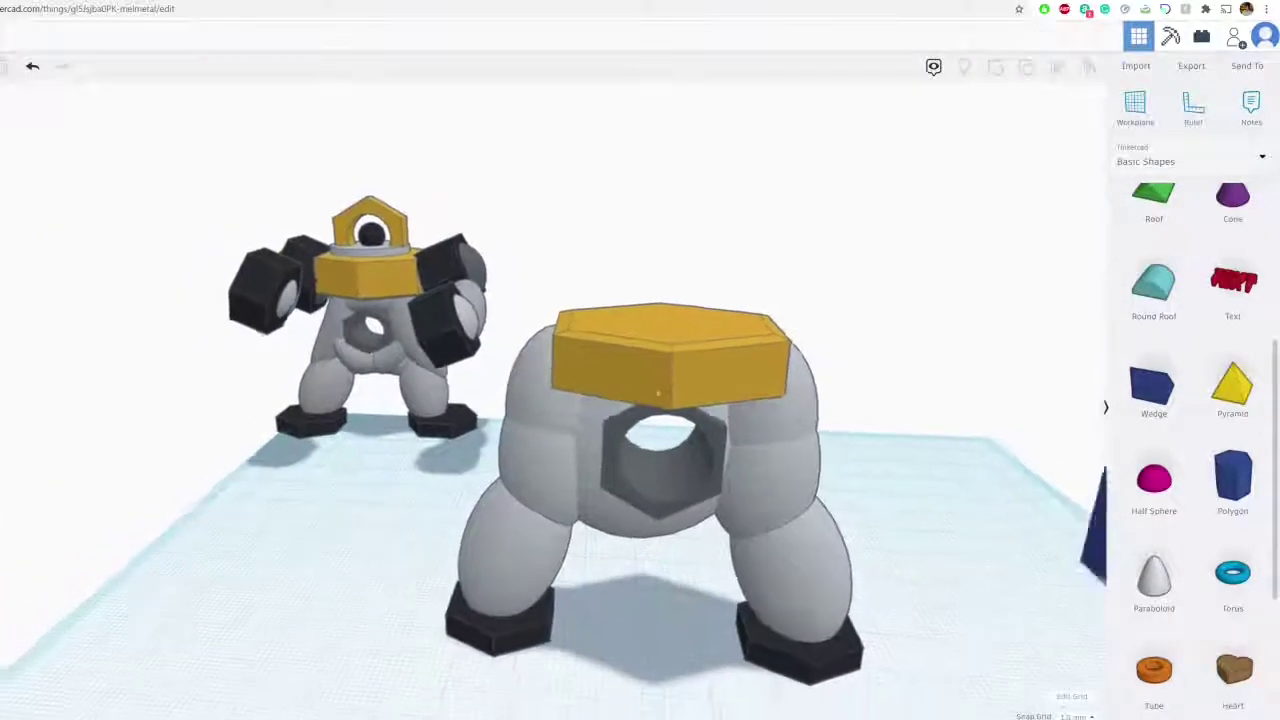
click(983, 527)
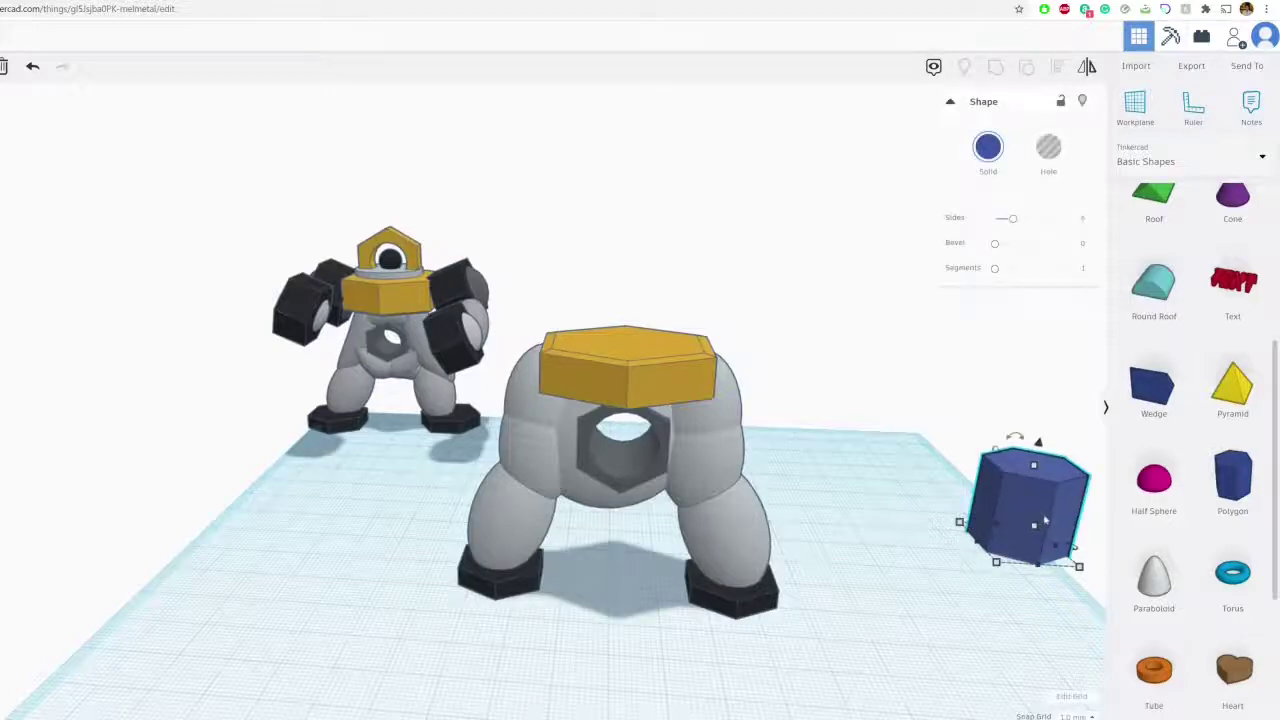
key(ctrl+c)
key(ctrl+v)
drag(1086, 511, 472, 556)
right_drag(490, 573, 526, 614)
drag(461, 447, 370, 479)
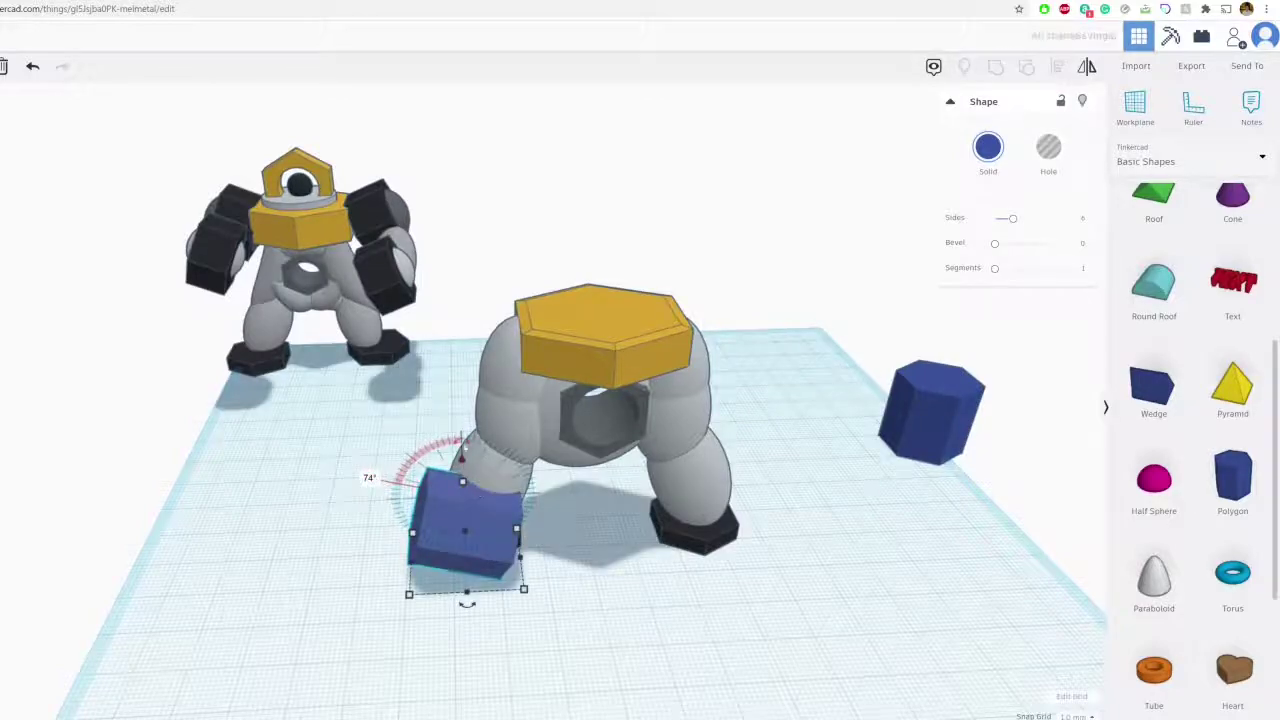
drag(461, 456, 456, 290)
drag(398, 421, 462, 420)
key(ctrl+z)
key(ctrl+z)
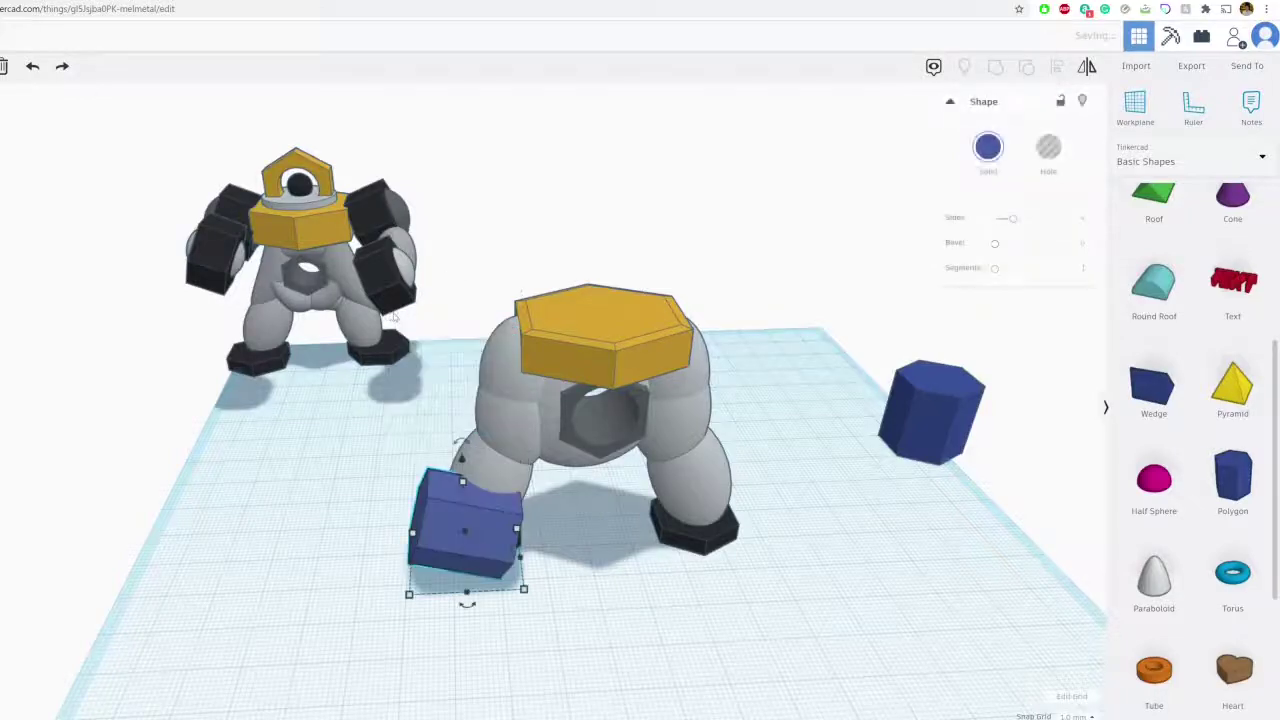
key(ctrl+z)
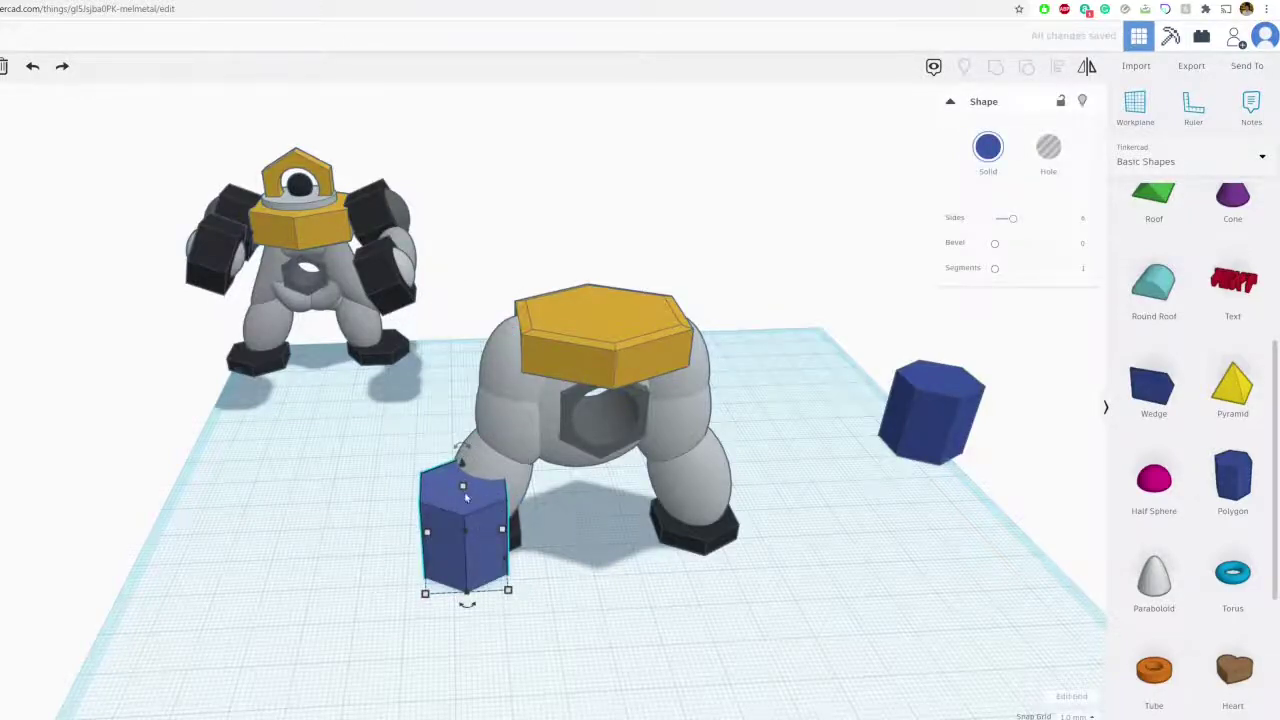
- Raise the polygon copy to shoulder height, rotate it 90° onto its side and narrow it
drag(463, 480, 362, 297)
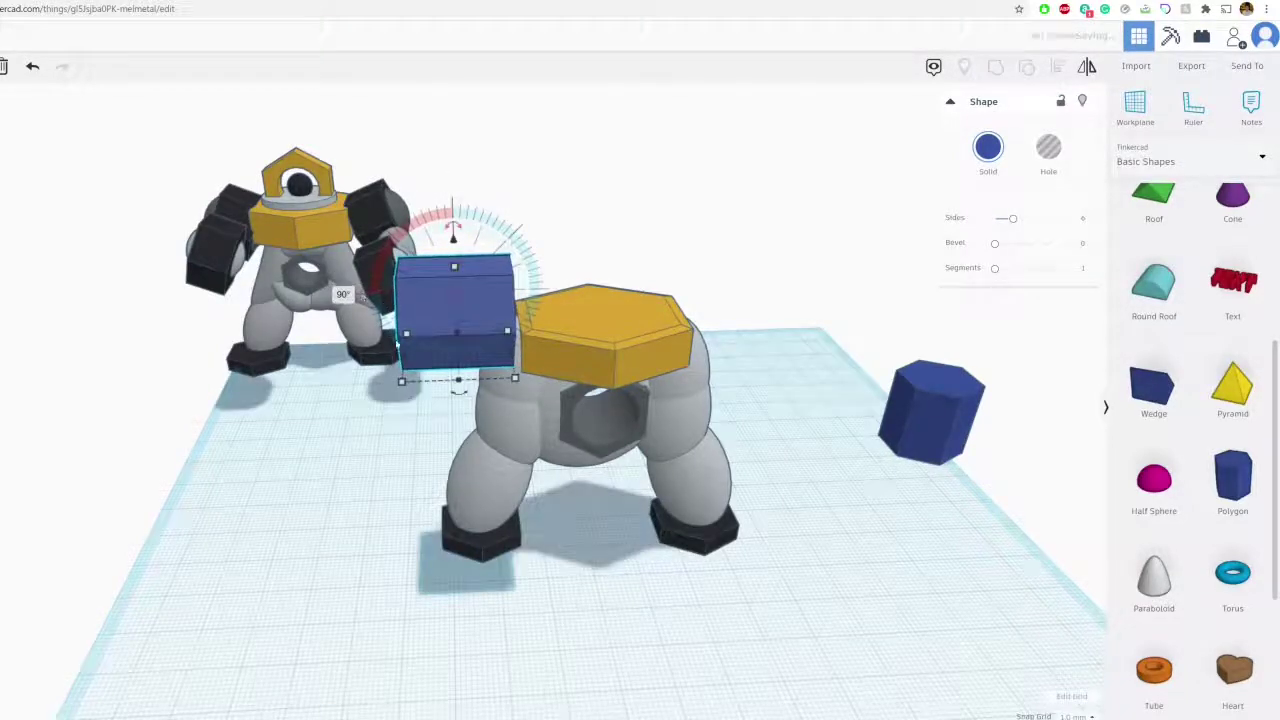
drag(404, 357, 470, 356)
right_drag(474, 375, 630, 372)
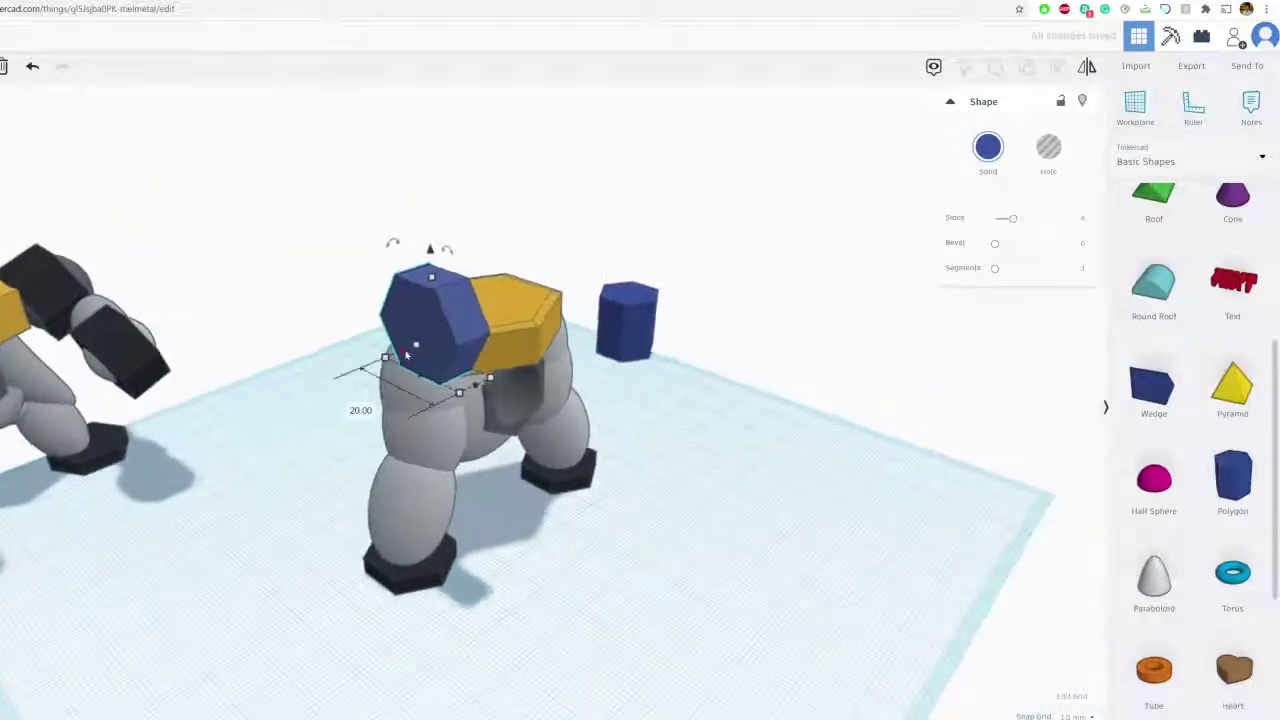
- Position the sideways hexagon against the shoulder beside the golden plate and colour it black
drag(415, 328, 381, 304)
right_drag(242, 314, 68, 318)
drag(540, 219, 539, 270)
right_drag(410, 338, 557, 331)
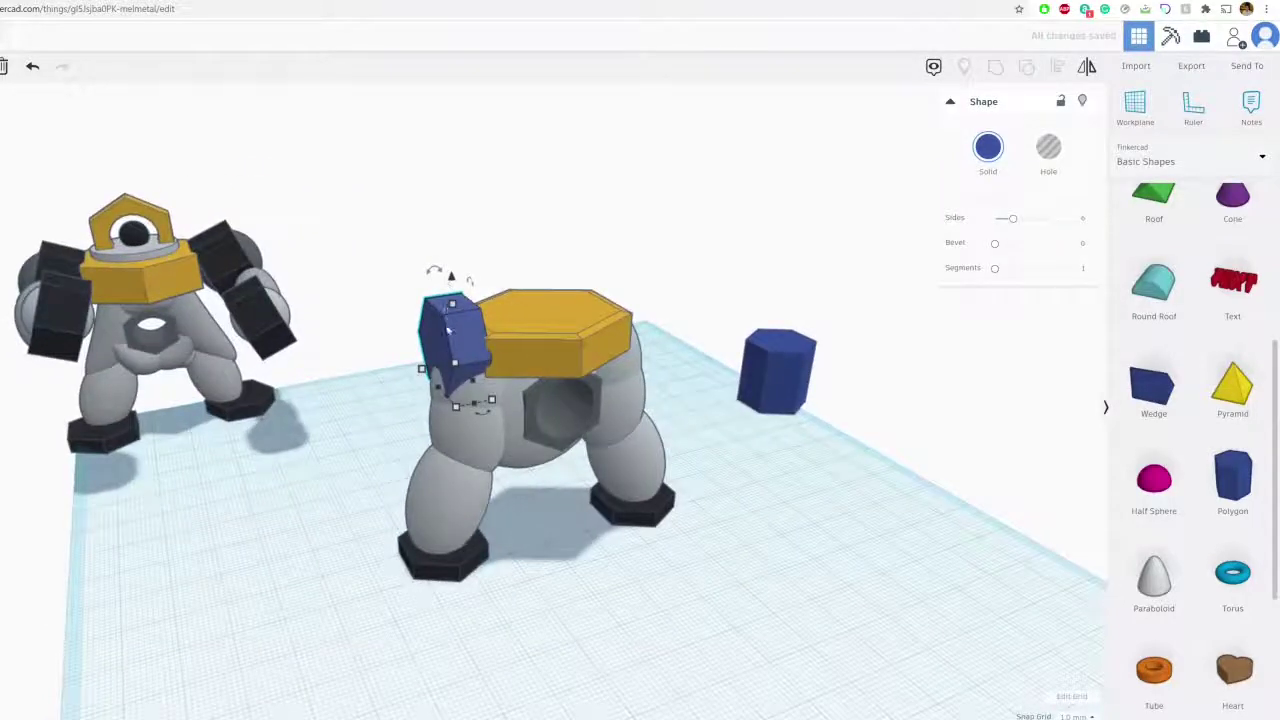
scroll(447, 330, up, 5)
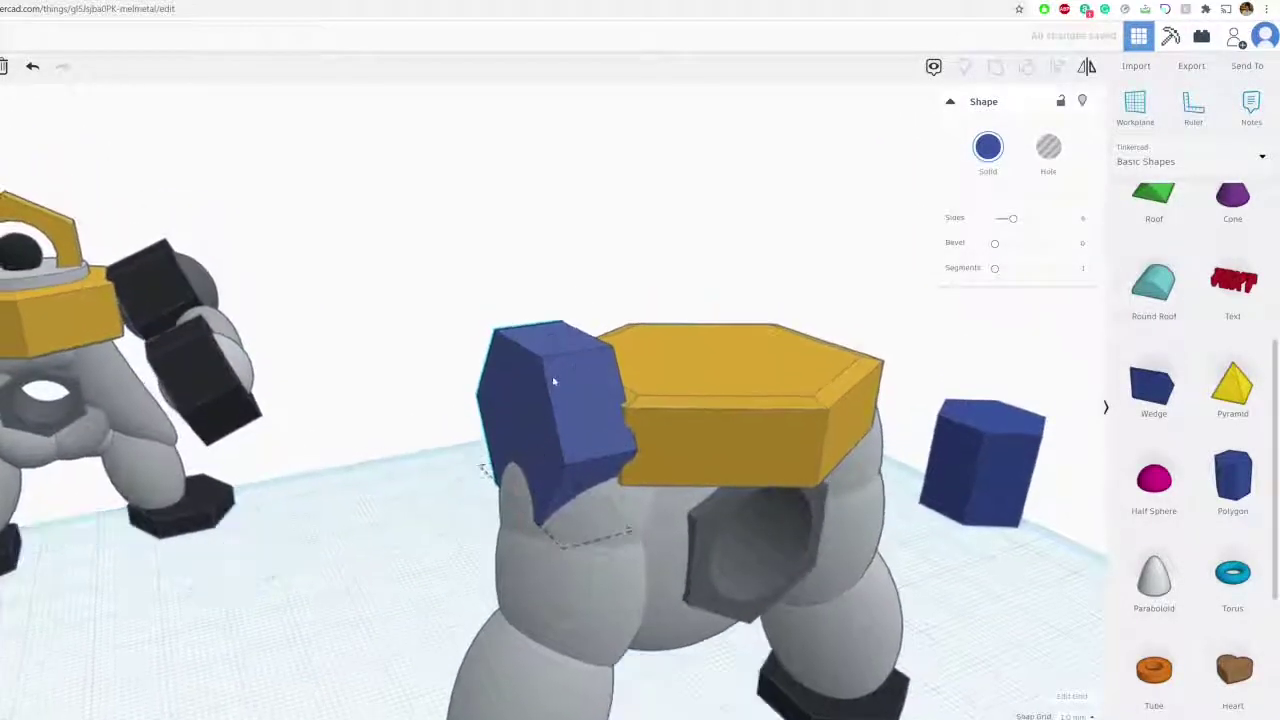
mouse_move(553, 381)
mouse_down()
mouse_move(531, 390)
mouse_move(550, 388)
mouse_up()
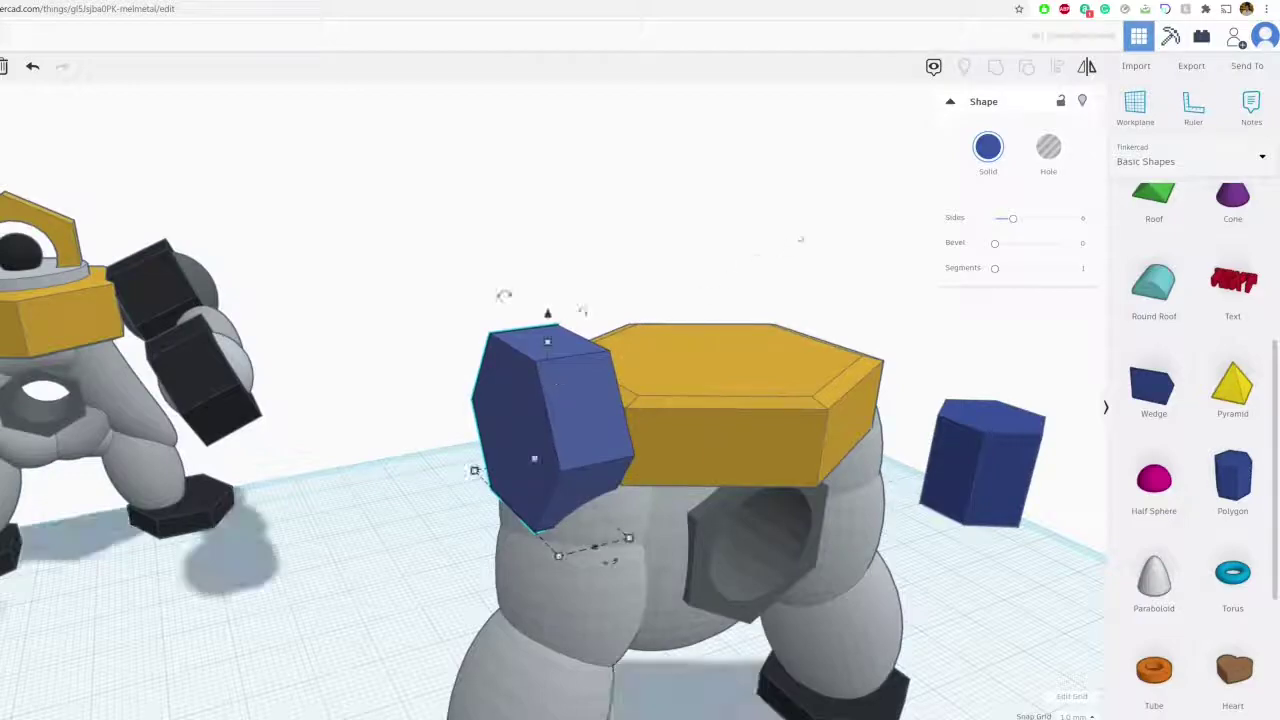
click(987, 147)
click(1224, 286)
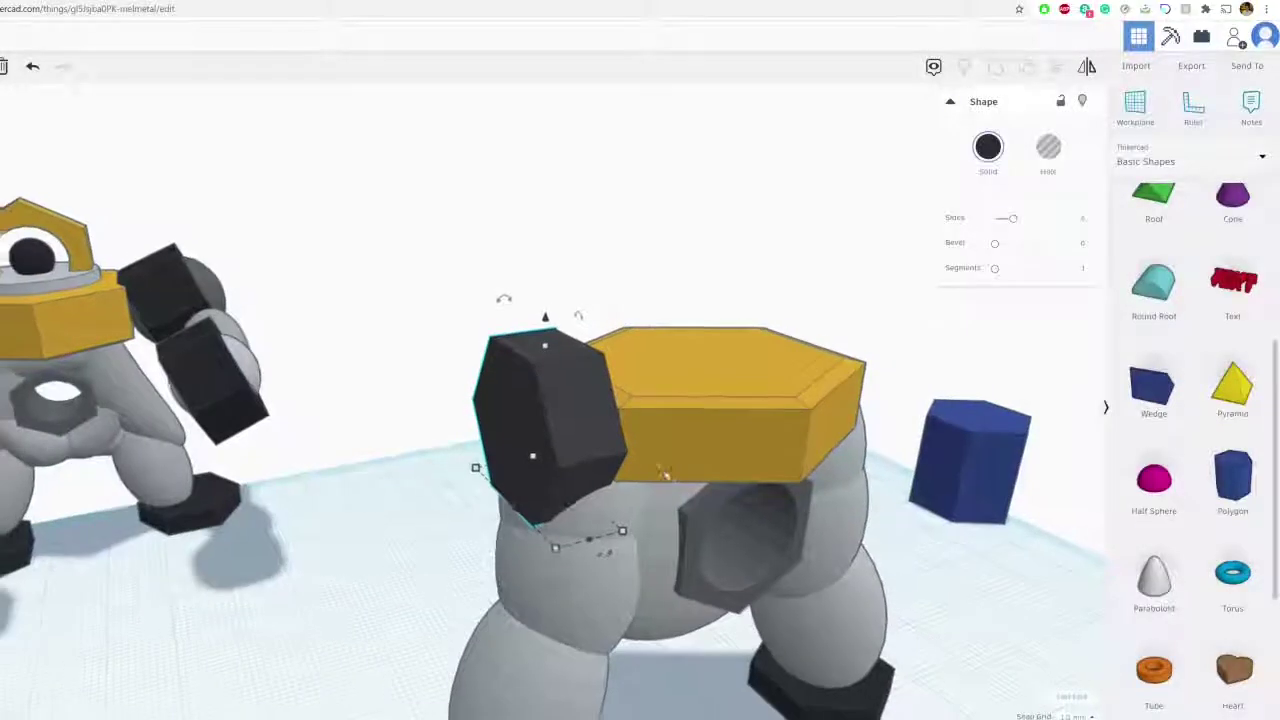
- Add a sphere as the shoulder joint beside the golden plate and move the black hexagon 4 mm outward
scroll(665, 474, down, 3)
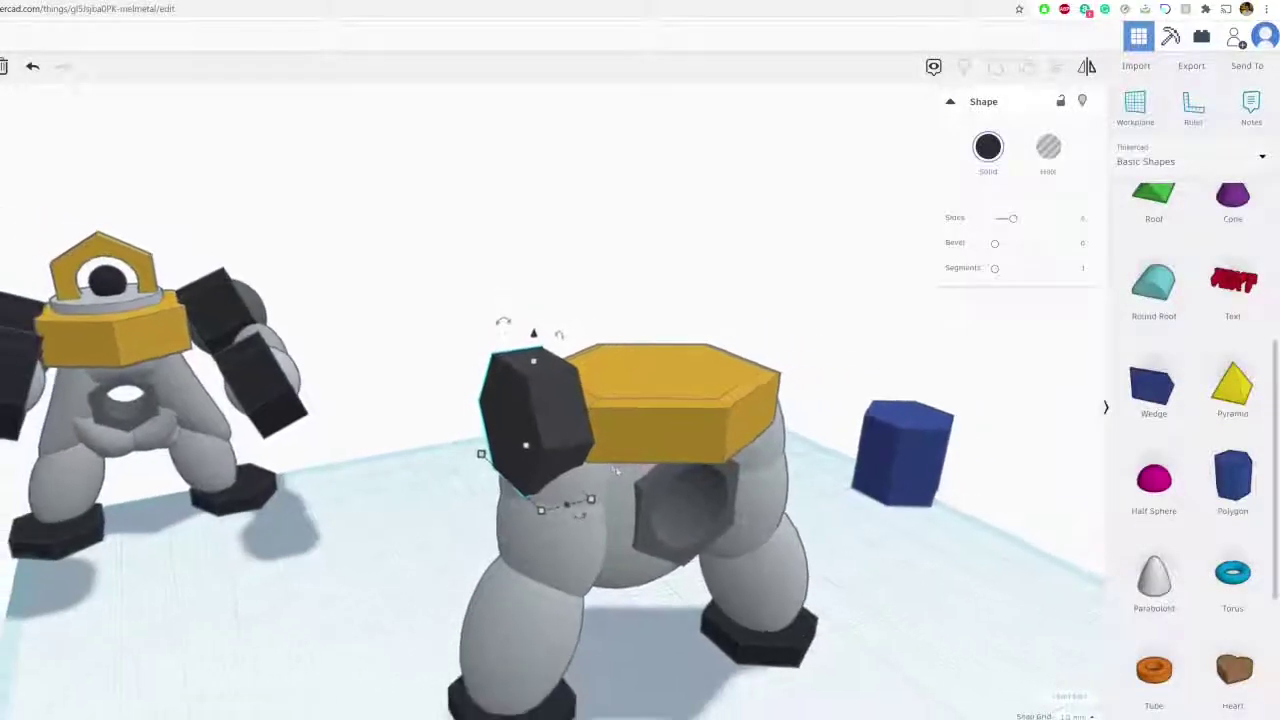
right_drag(665, 474, 600, 515)
scroll(600, 515, down, 4)
right_drag(560, 470, 545, 470)
scroll(1190, 400, up, 3)
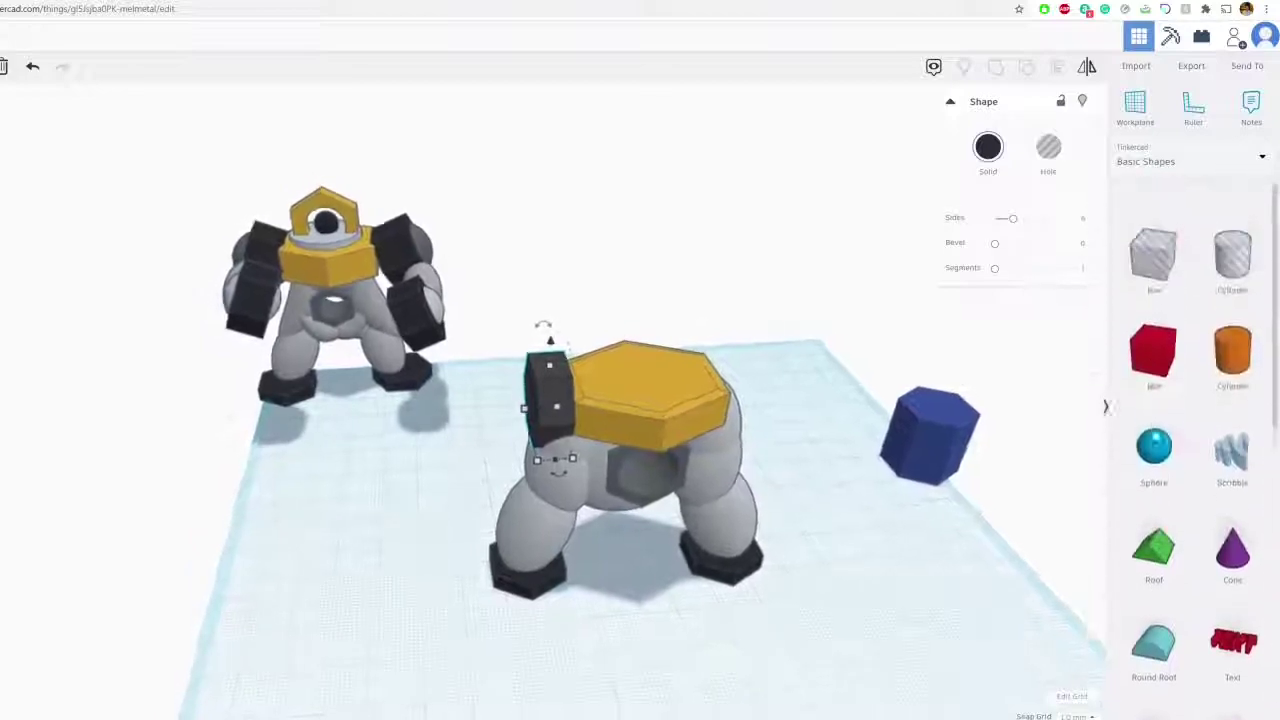
drag(1154, 417, 541, 392)
- Colour the shoulder joint sphere black to match the hexagon
click(994, 152)
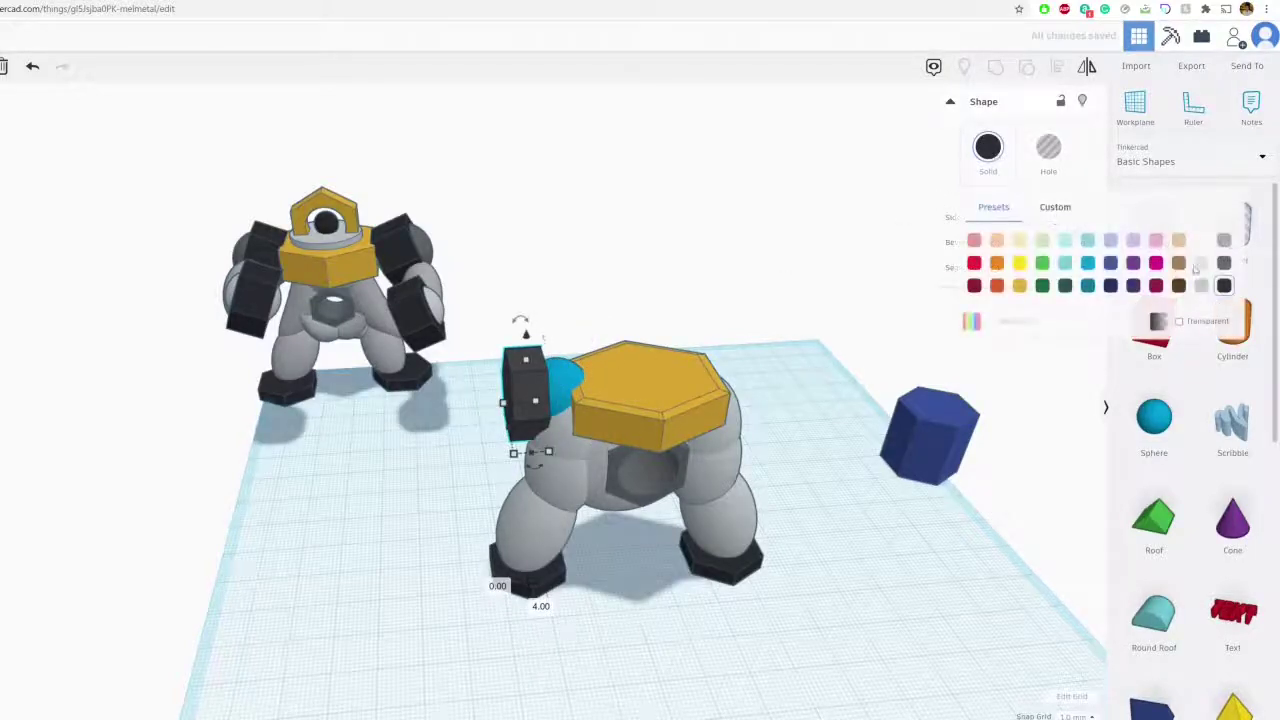
click(1221, 286)
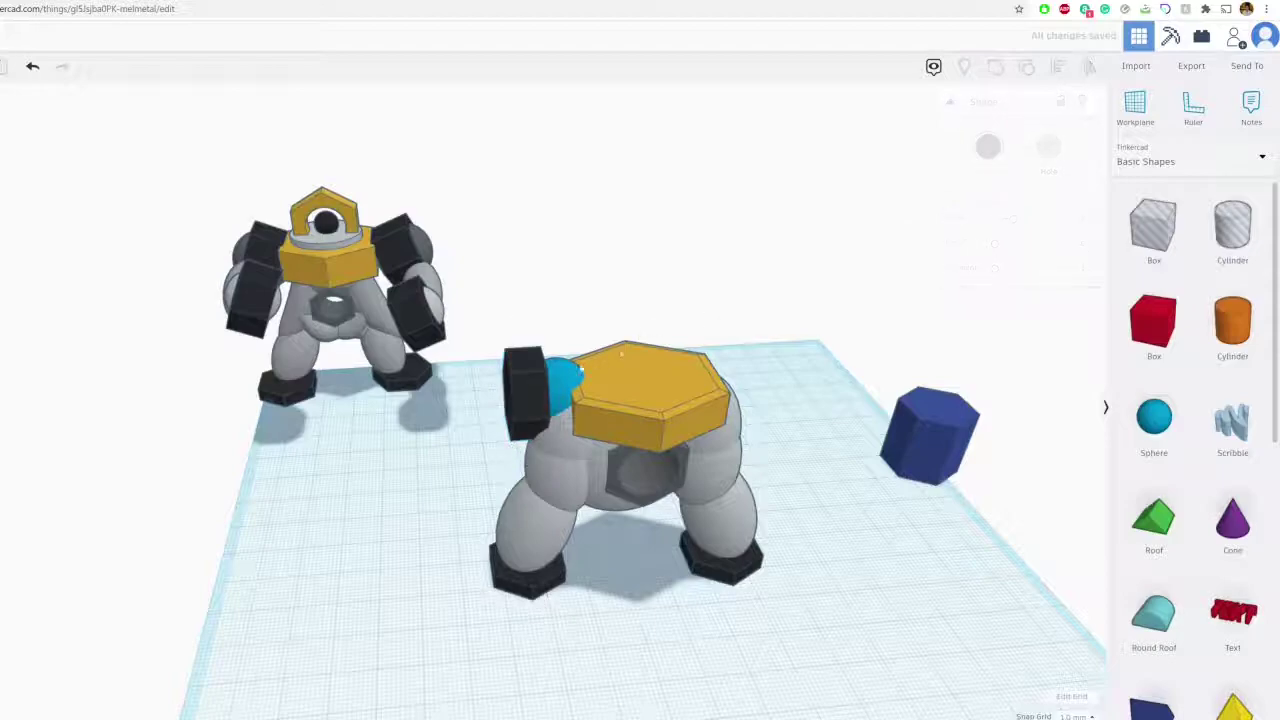
click(994, 147)
click(1222, 285)
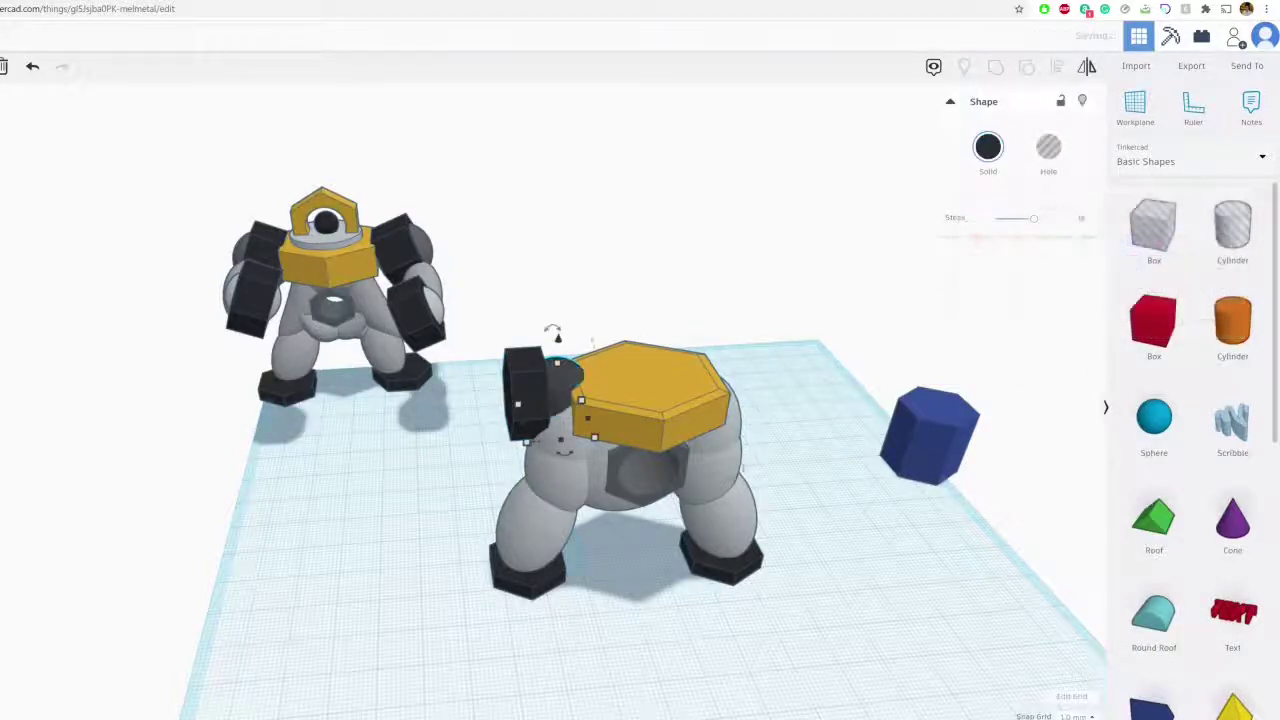
- Tilt the black shoulder hexagon slightly and shift it against the shoulder joint sphere
scroll(607, 482, up, 5)
right_drag(607, 482, 300, 412)
click(644, 439)
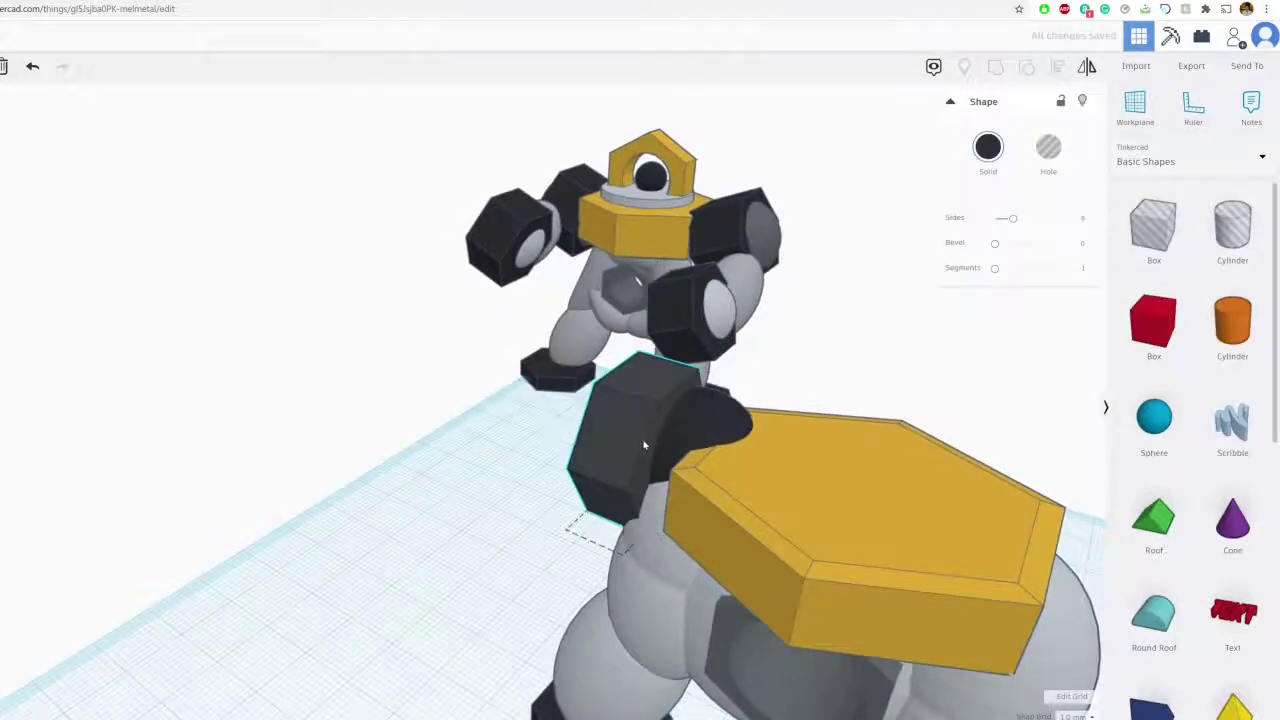
click(505, 465)
right_drag(505, 500, 632, 480)
scroll(631, 483, down, 3)
click(518, 385)
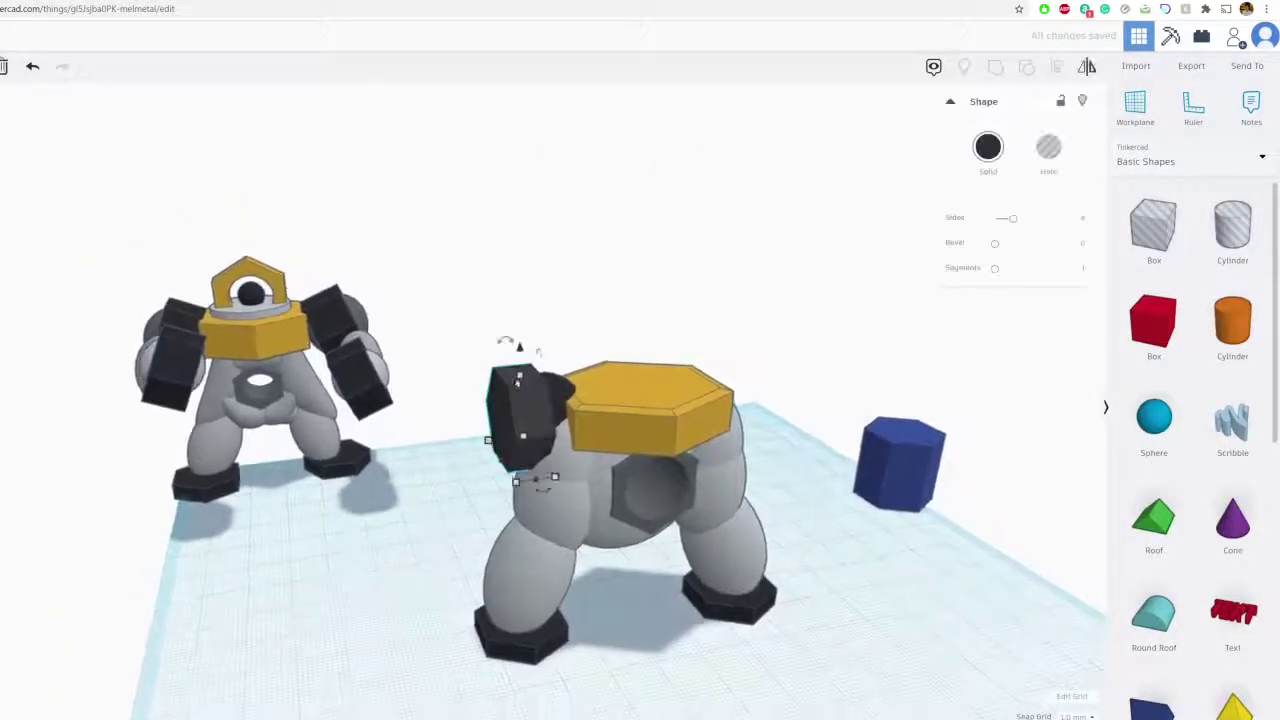
drag(538, 352, 524, 336)
drag(527, 412, 520, 398)
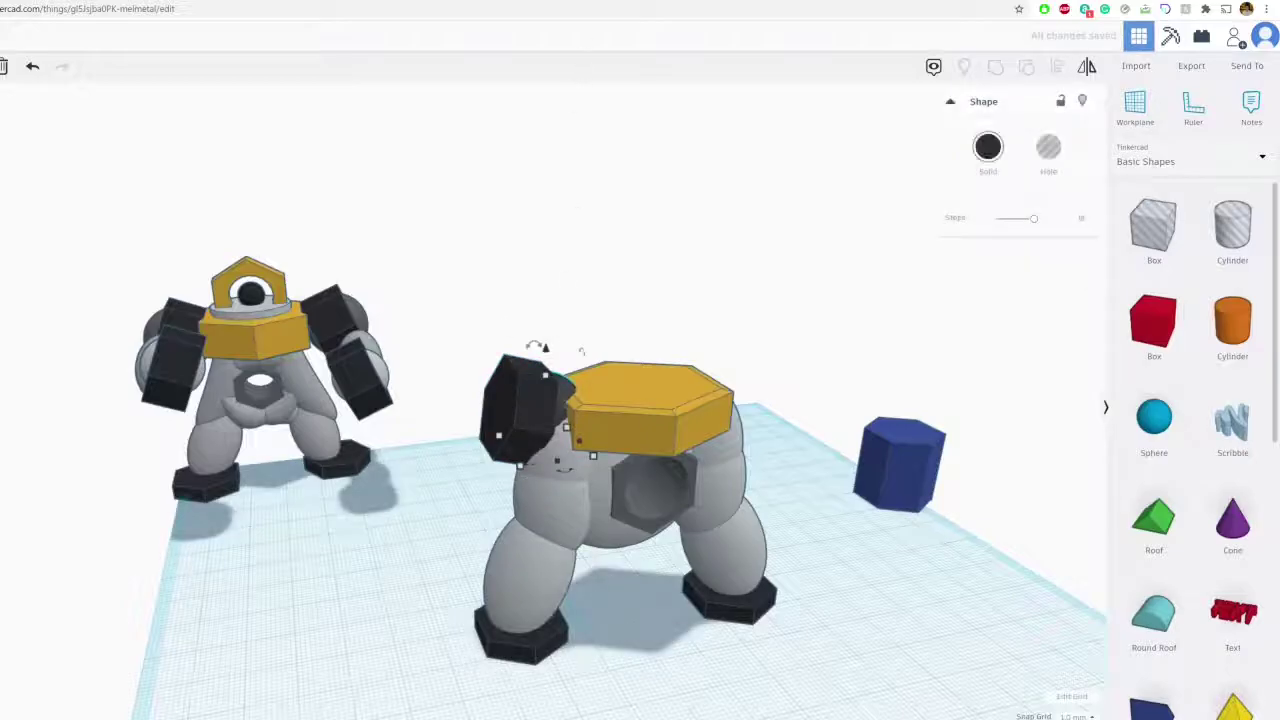
- Check the arm shape in the reference image, add a sphere in front of the body and stretch it to 44 mm tall
key(ctrl+Tab)
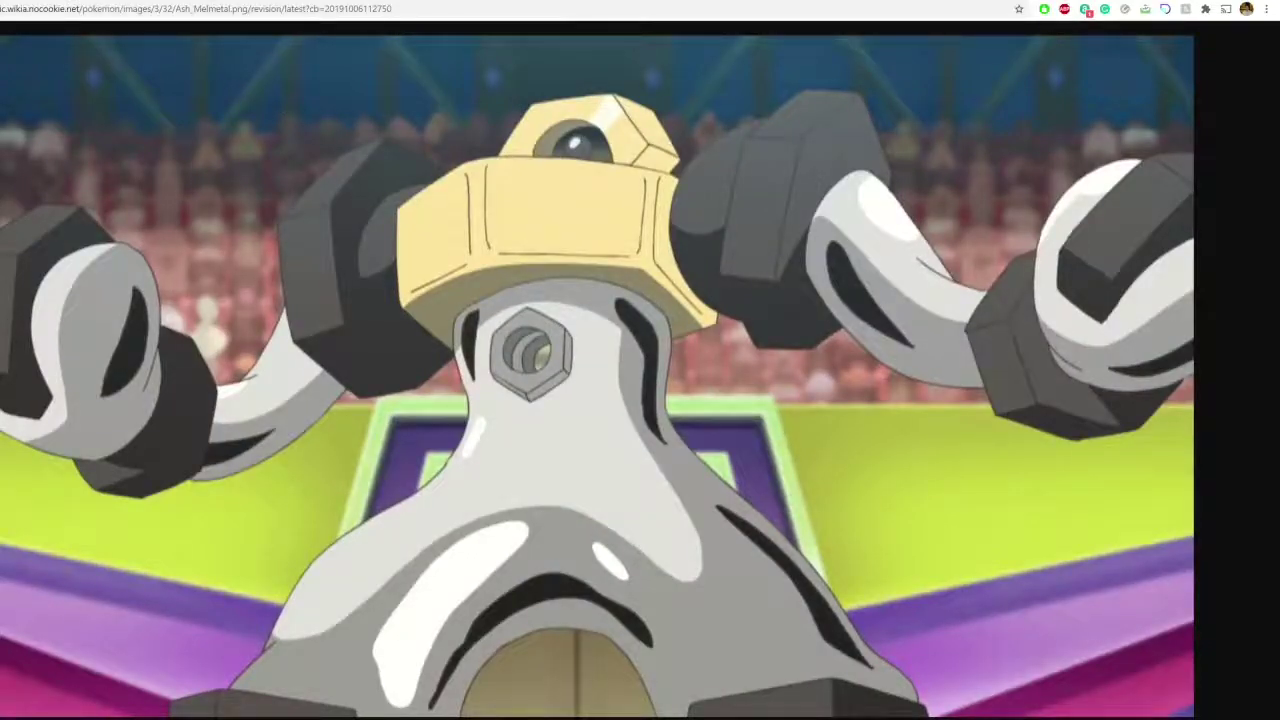
key(ctrl+Tab)
key(ctrl+Tab)
scroll(523, 410, down, 2)
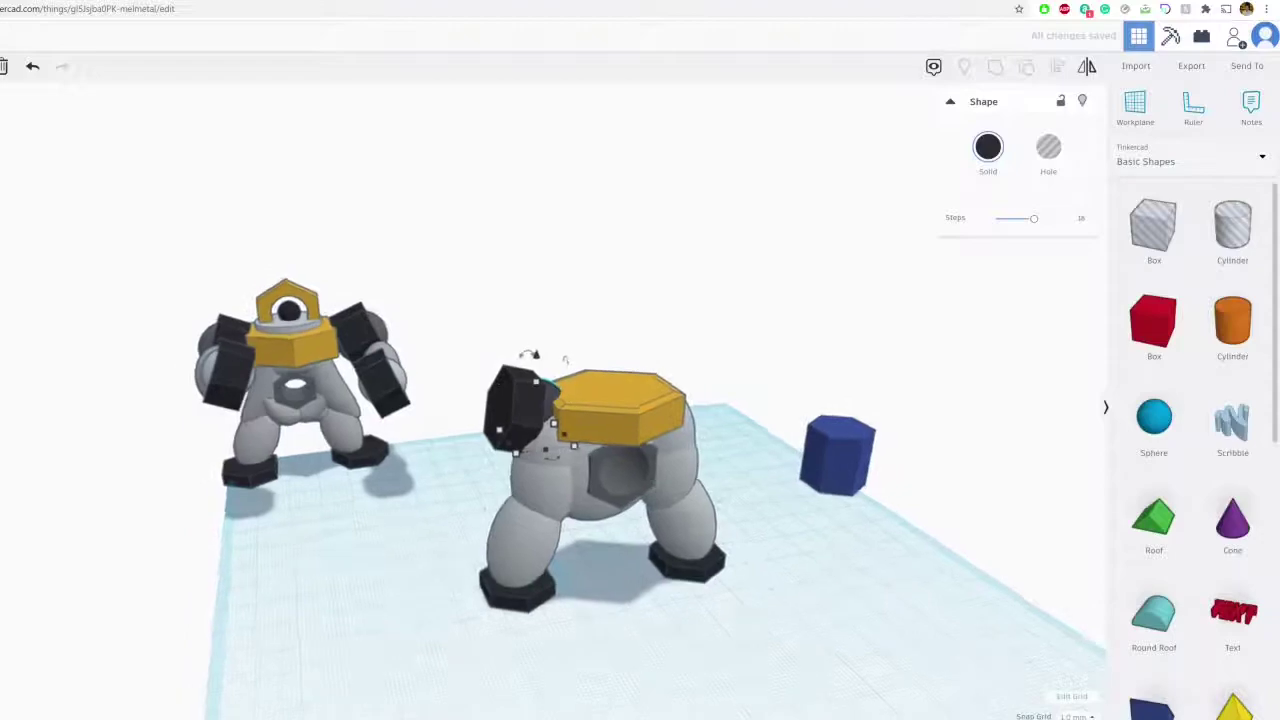
right_drag(523, 410, 566, 432)
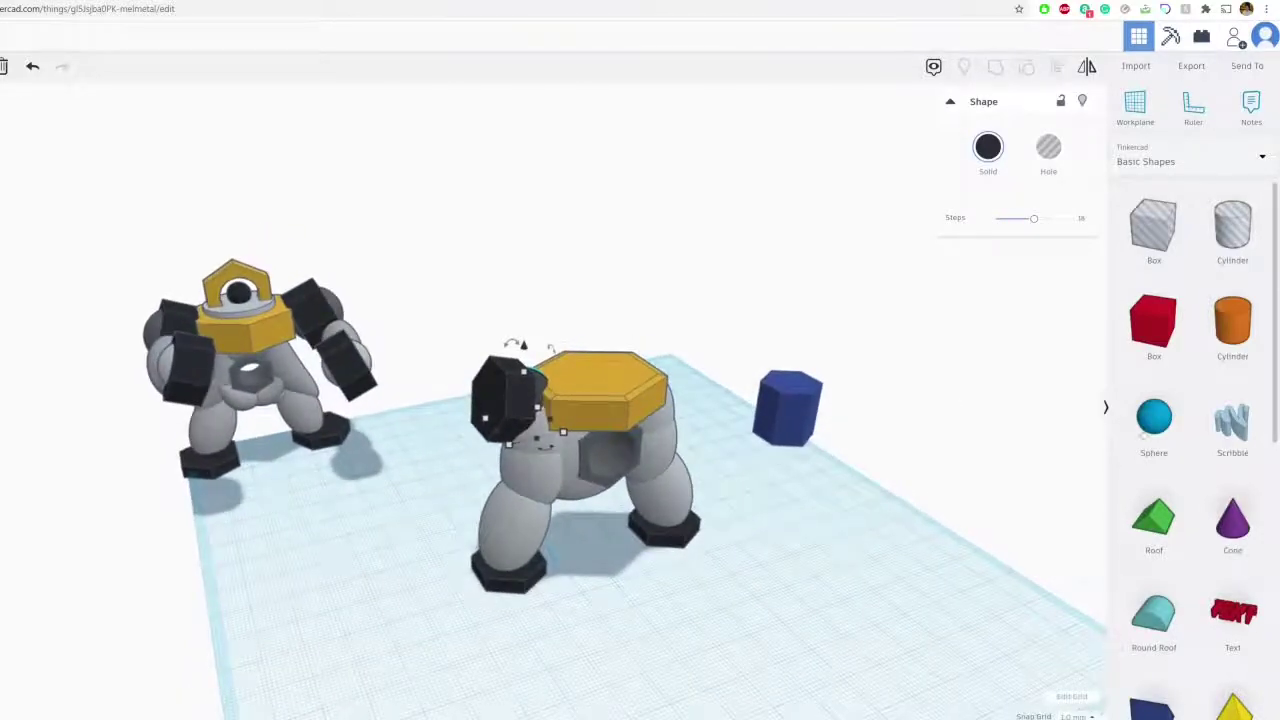
drag(1154, 417, 557, 600)
drag(557, 556, 557, 487)
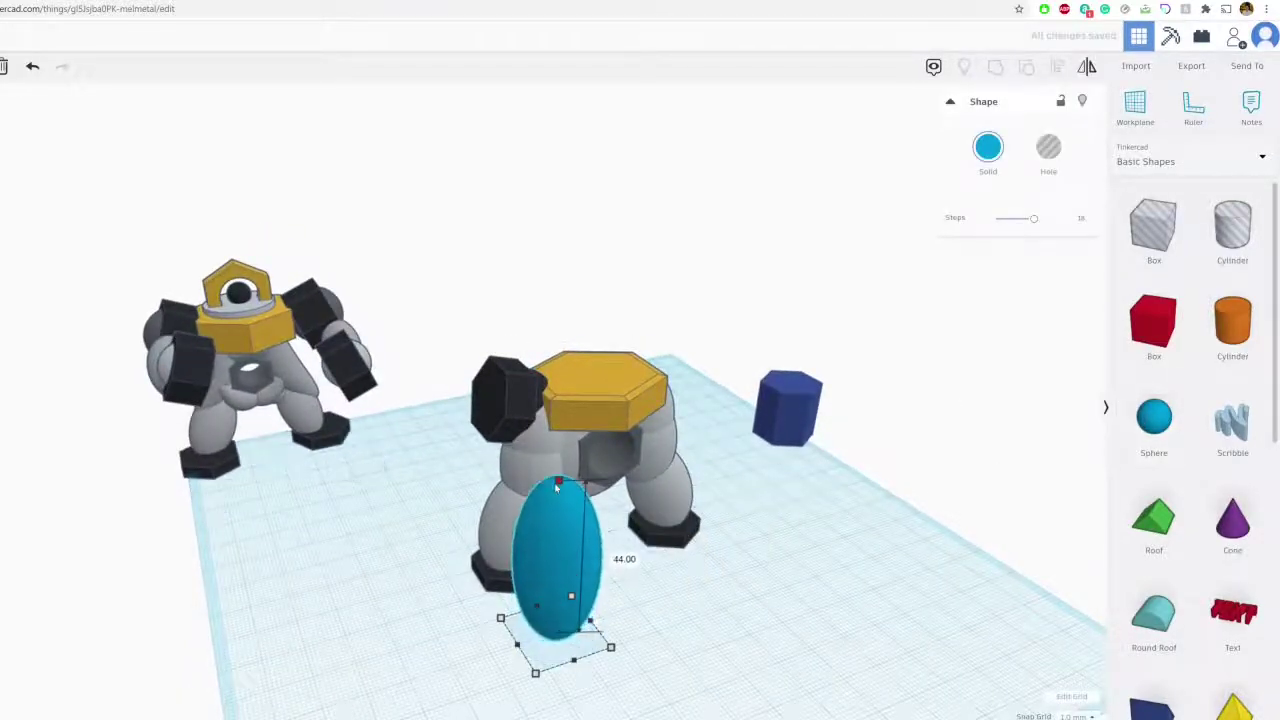
- Rotate the stretched sphere 90° so that it lies horizontally, pointing forward
right_drag(557, 500, 488, 611)
drag(450, 484, 418, 491)
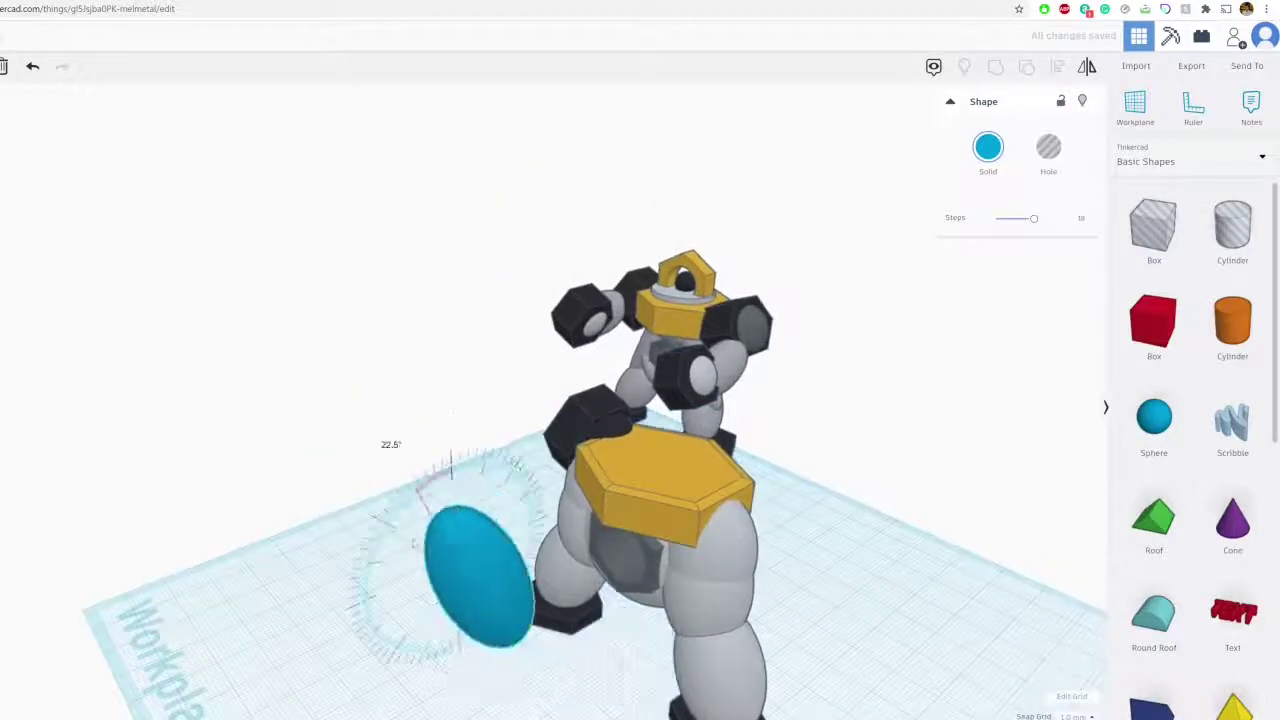
drag(414, 544, 416, 581)
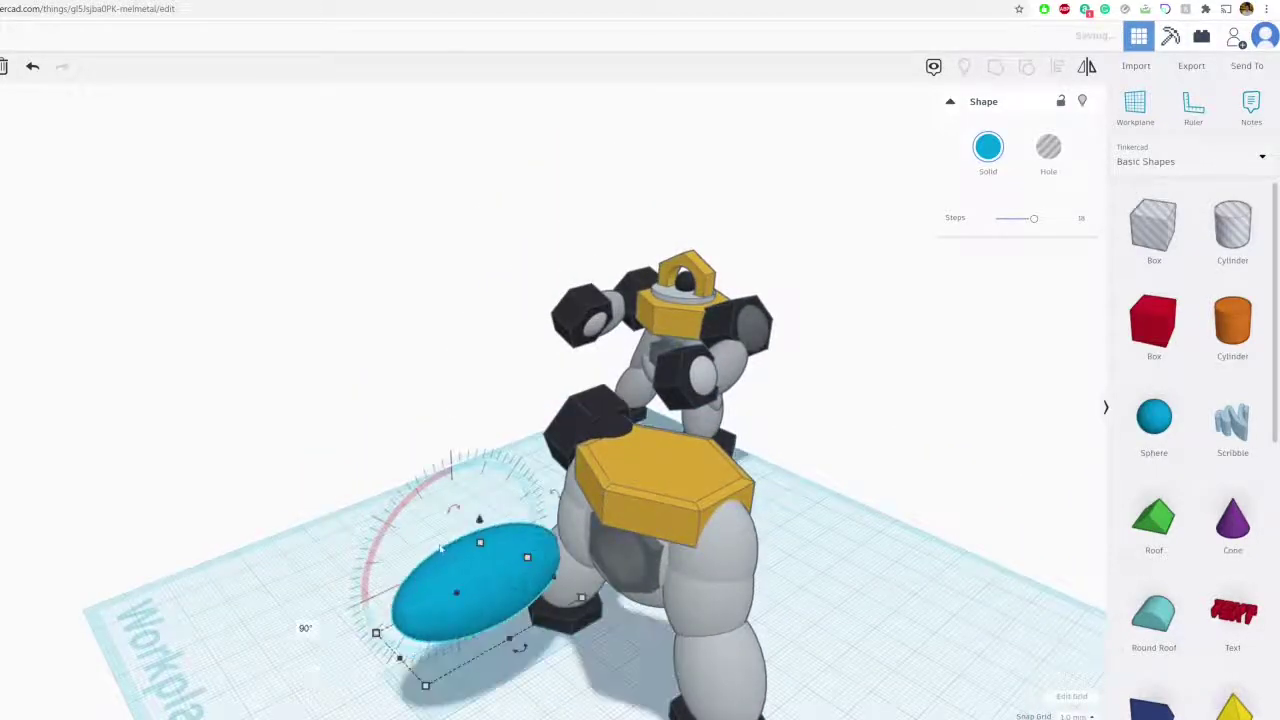
- Raise the lying ellipsoid to shoulder height, place it against the black shoulder hexagon and slim it down
drag(479, 521, 478, 428)
right_drag(482, 430, 548, 476)
drag(537, 476, 565, 449)
mouse_move(521, 469)
mouse_down()
mouse_move(528, 450)
mouse_move(515, 460)
mouse_up()
right_drag(517, 460, 608, 430)
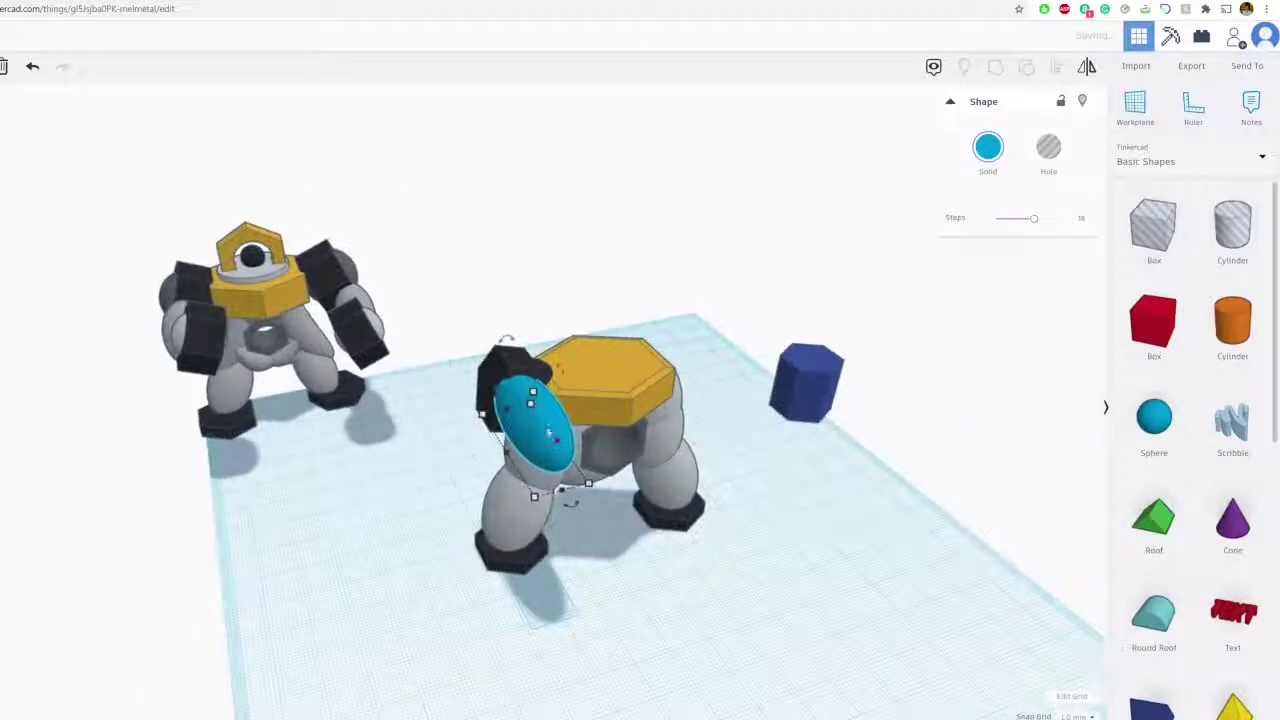
drag(532, 394, 531, 401)
drag(507, 453, 535, 453)
- Colour the arm ellipsoid light grey to match the body
click(602, 579)
right_drag(602, 579, 505, 540)
click(552, 456)
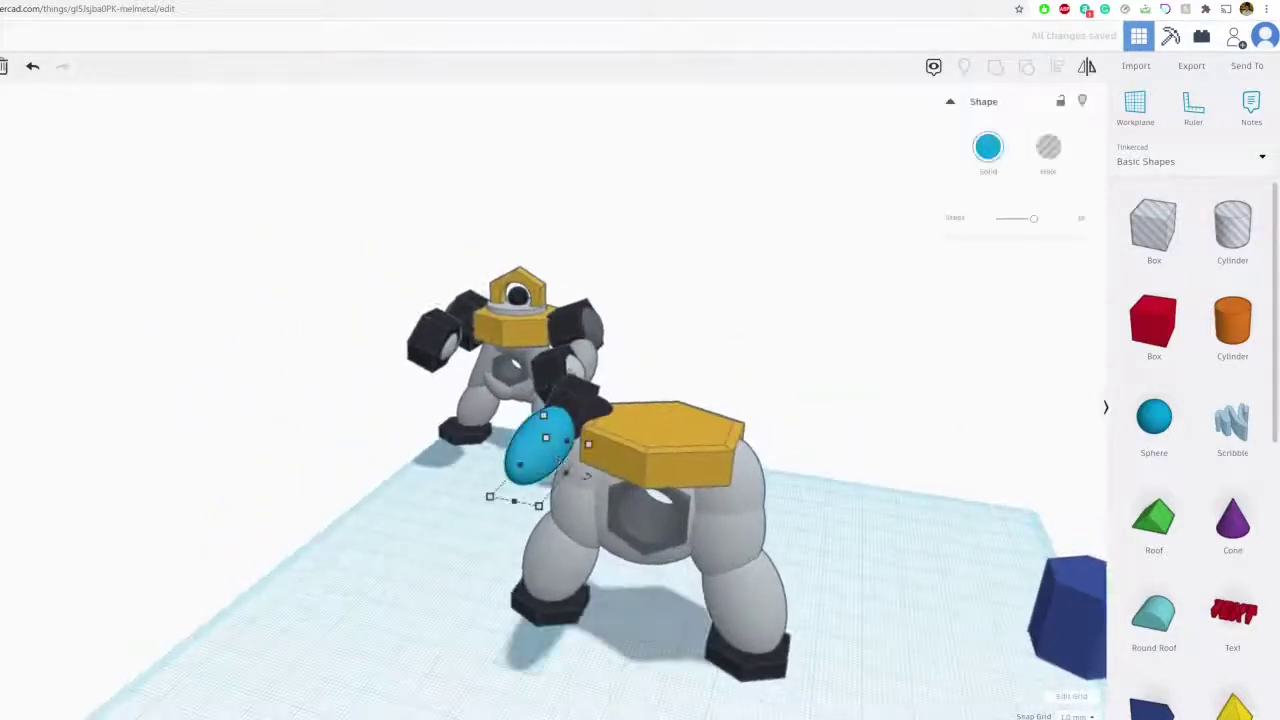
right_drag(588, 476, 658, 438)
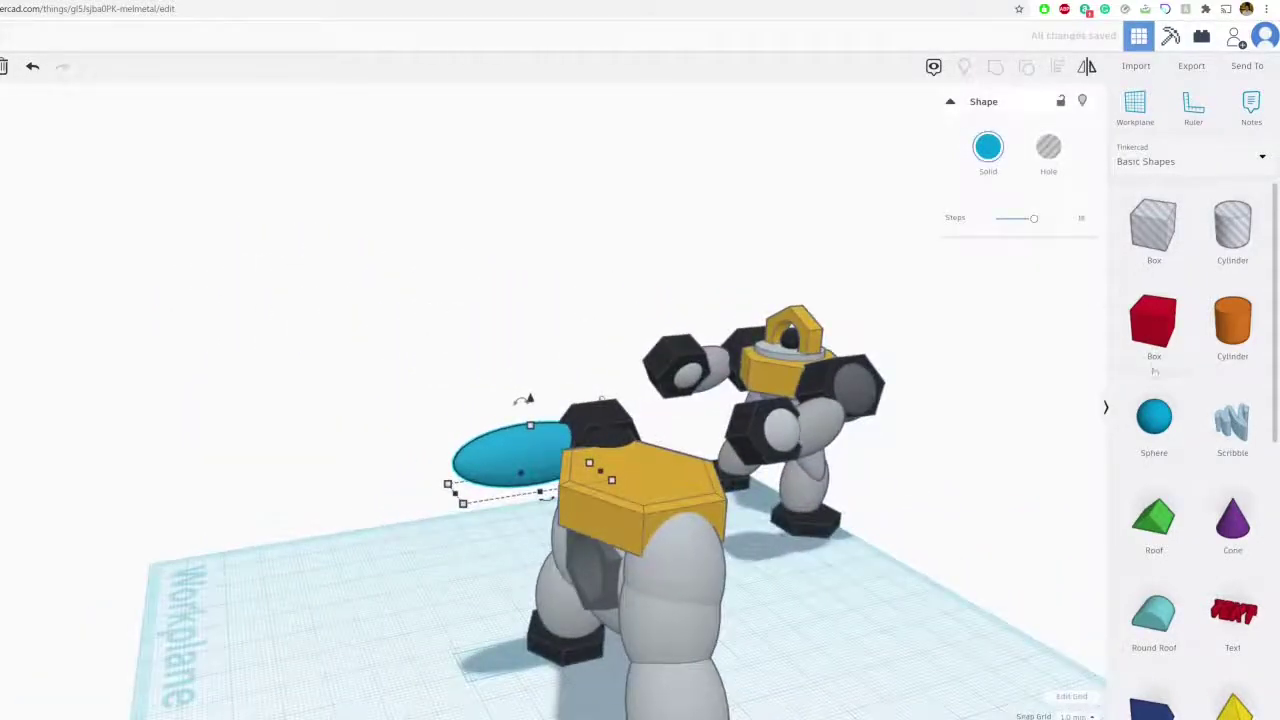
click(1010, 174)
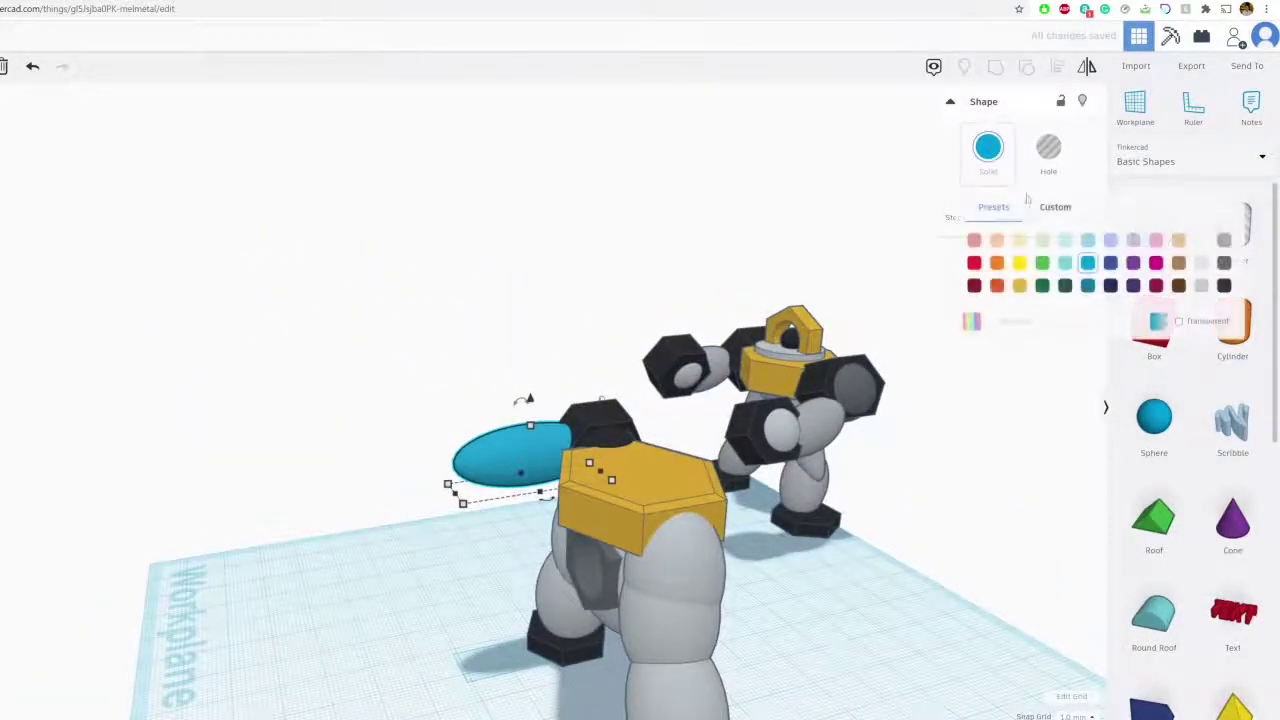
click(1201, 286)
- Duplicate the black shoulder hexagon and place the copy at the far end of the grey arm
middle_drag(492, 563, 568, 457)
right_drag(568, 457, 498, 341)
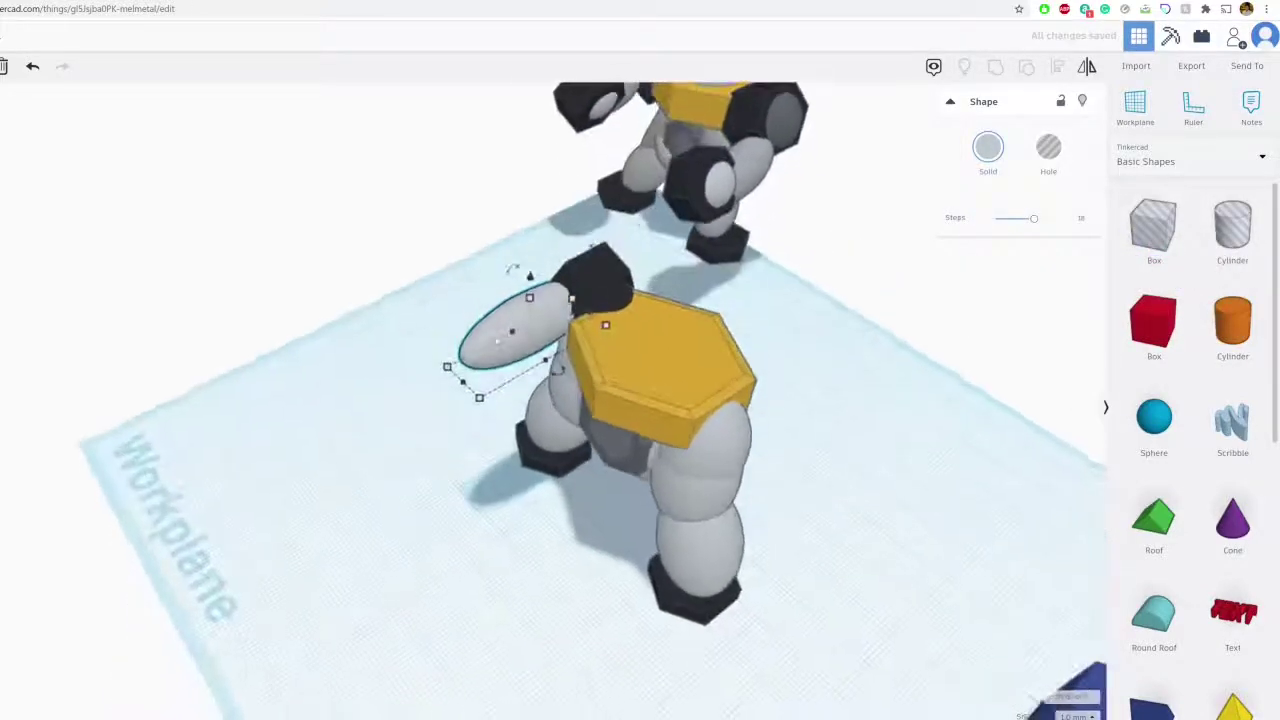
click(591, 284)
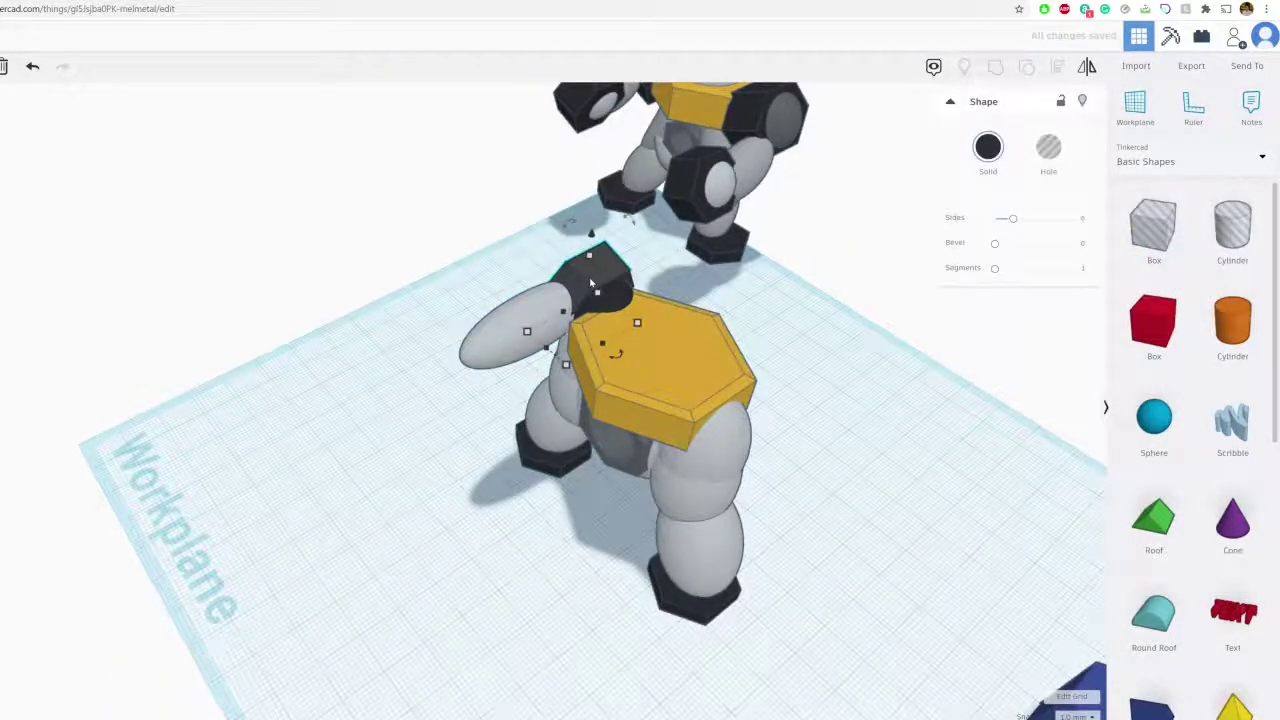
drag(628, 272, 490, 347)
- Duplicate the grey arm ellipsoid, fit the copy inside the outer black hexagon and shorten it as a fist
click(537, 315)
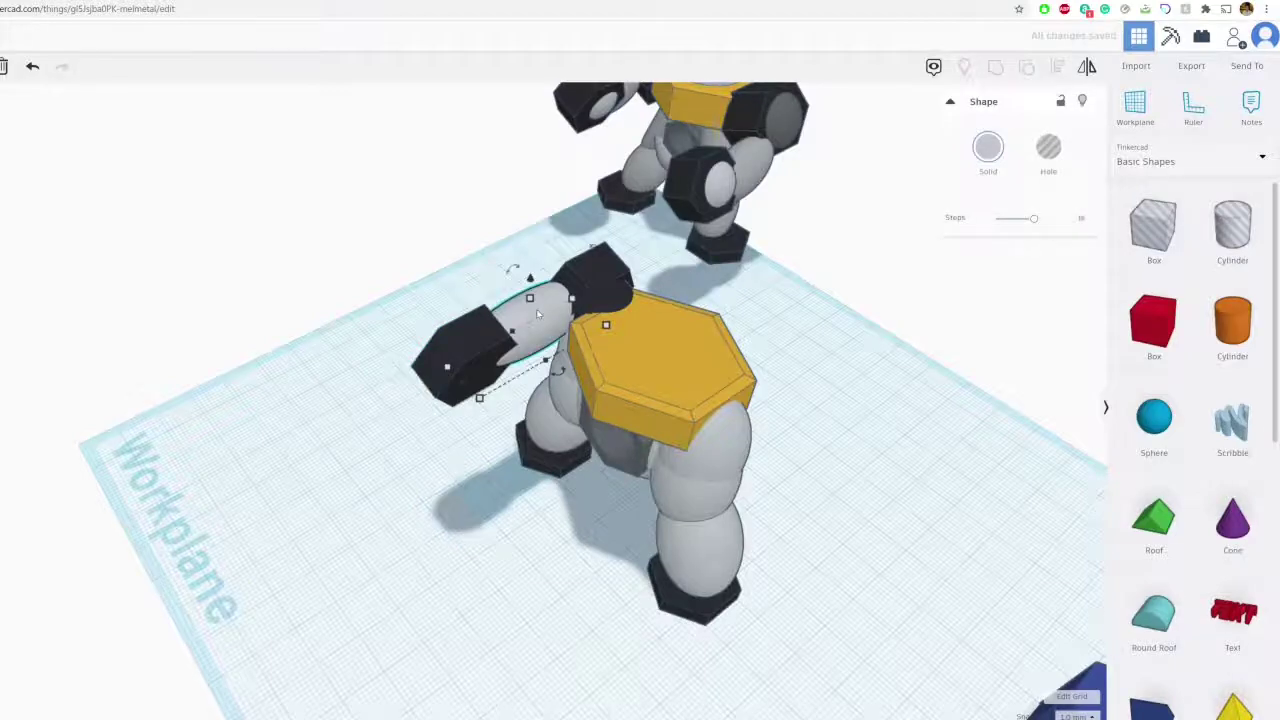
key(ctrl+v)
drag(625, 272, 500, 344)
drag(407, 420, 470, 383)
scroll(470, 383, up, 5)
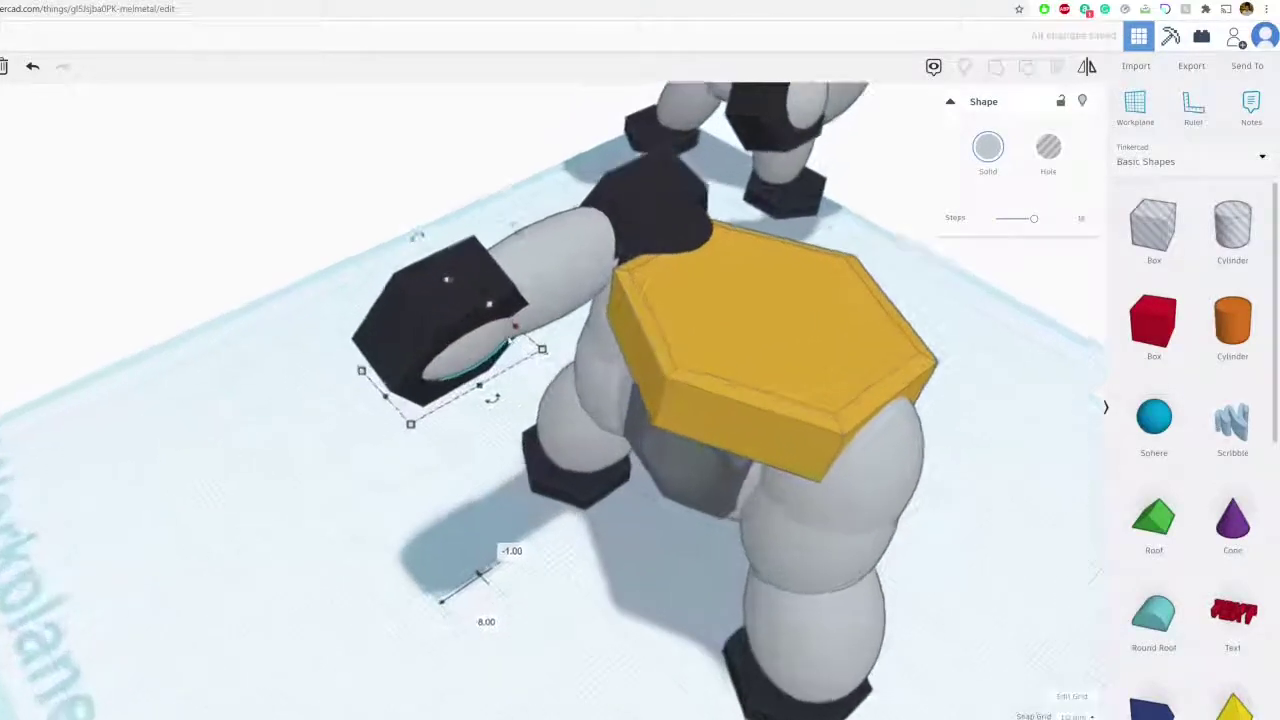
right_drag(492, 340, 520, 372)
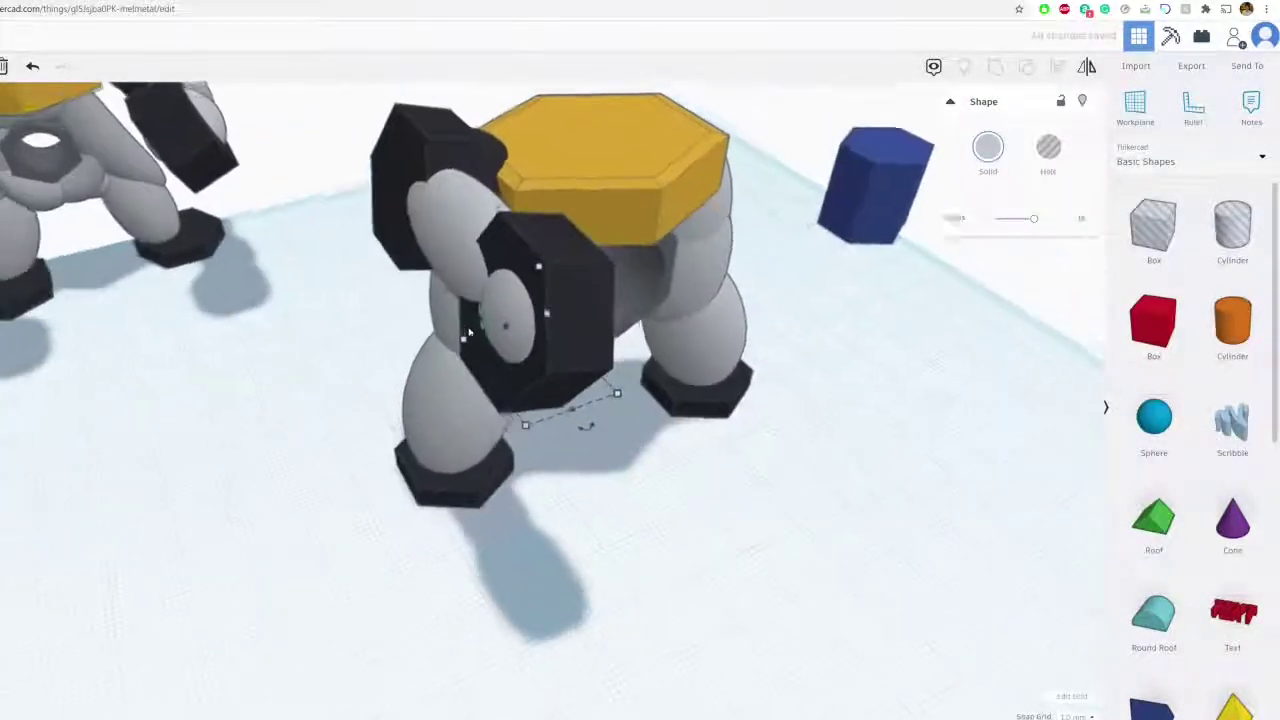
- Group the fist, both black hexagons, the arm and the shoulder sphere, keeping their original colours with Multicolor
middle_drag(585, 370, 657, 494)
right_drag(657, 494, 460, 398)
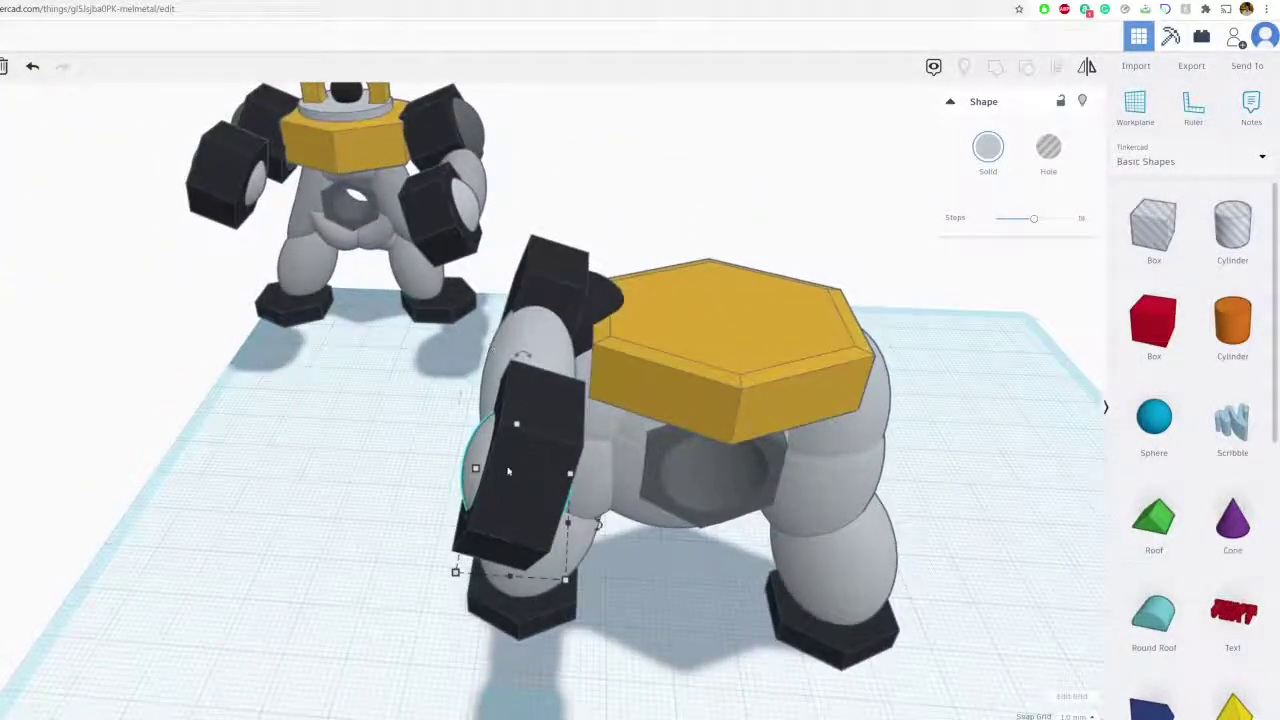
shift+click(543, 426)
shift+click(560, 335)
shift+click(565, 287)
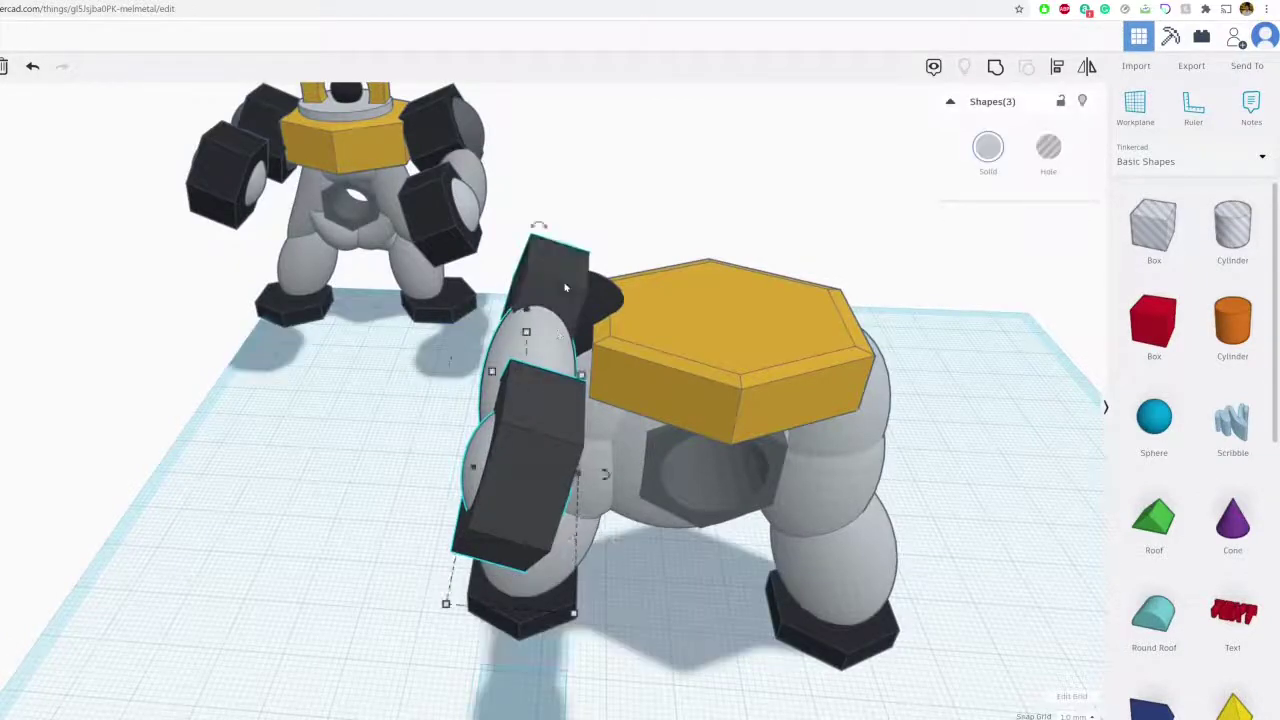
shift+click(602, 282)
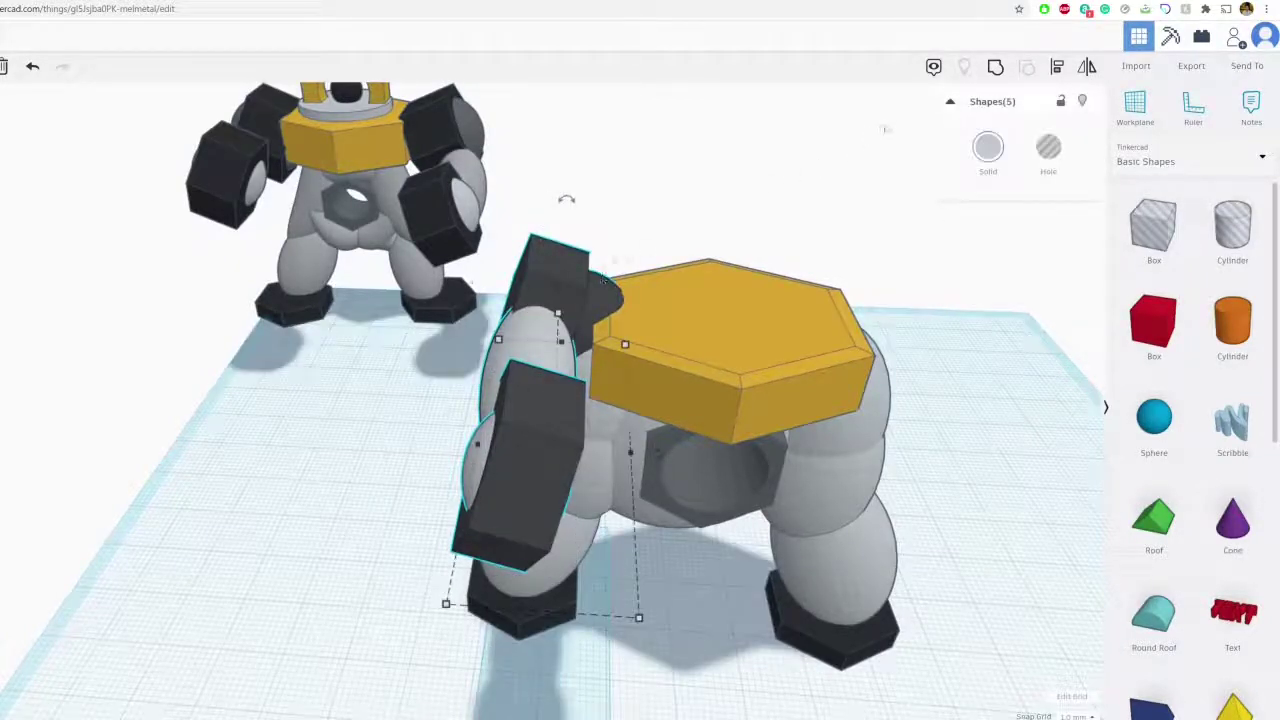
click(994, 68)
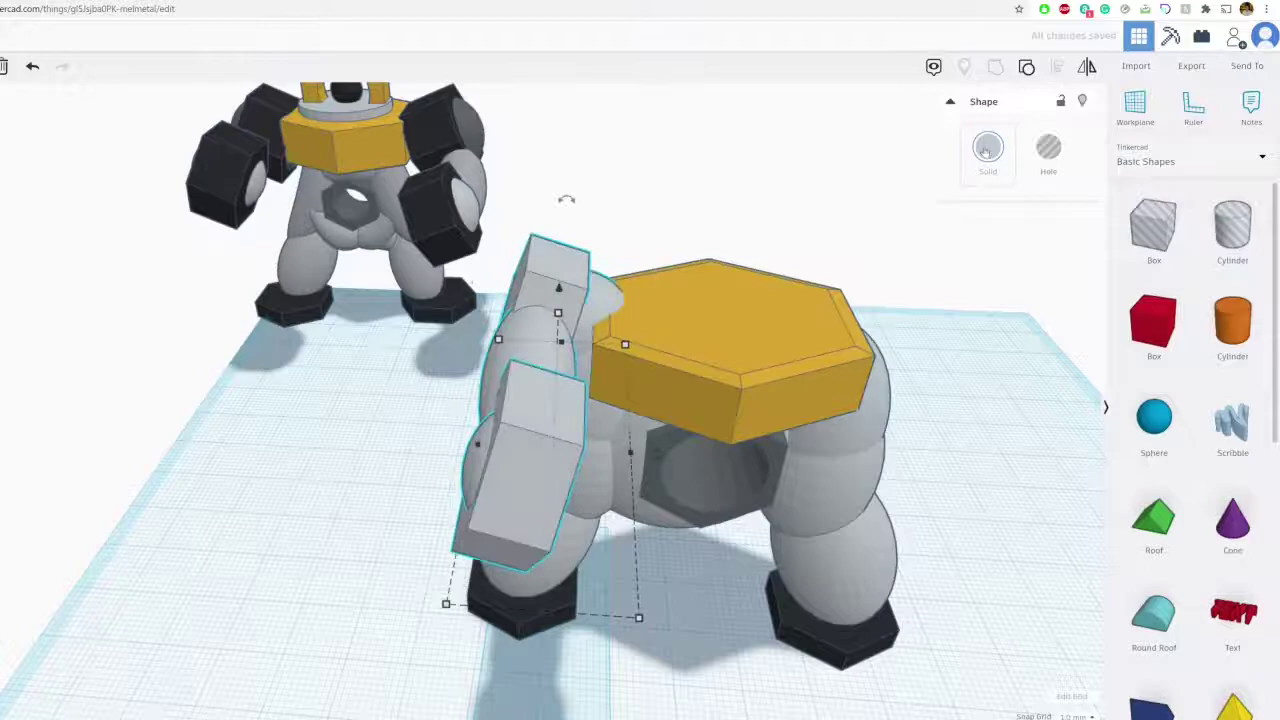
click(986, 151)
click(992, 321)
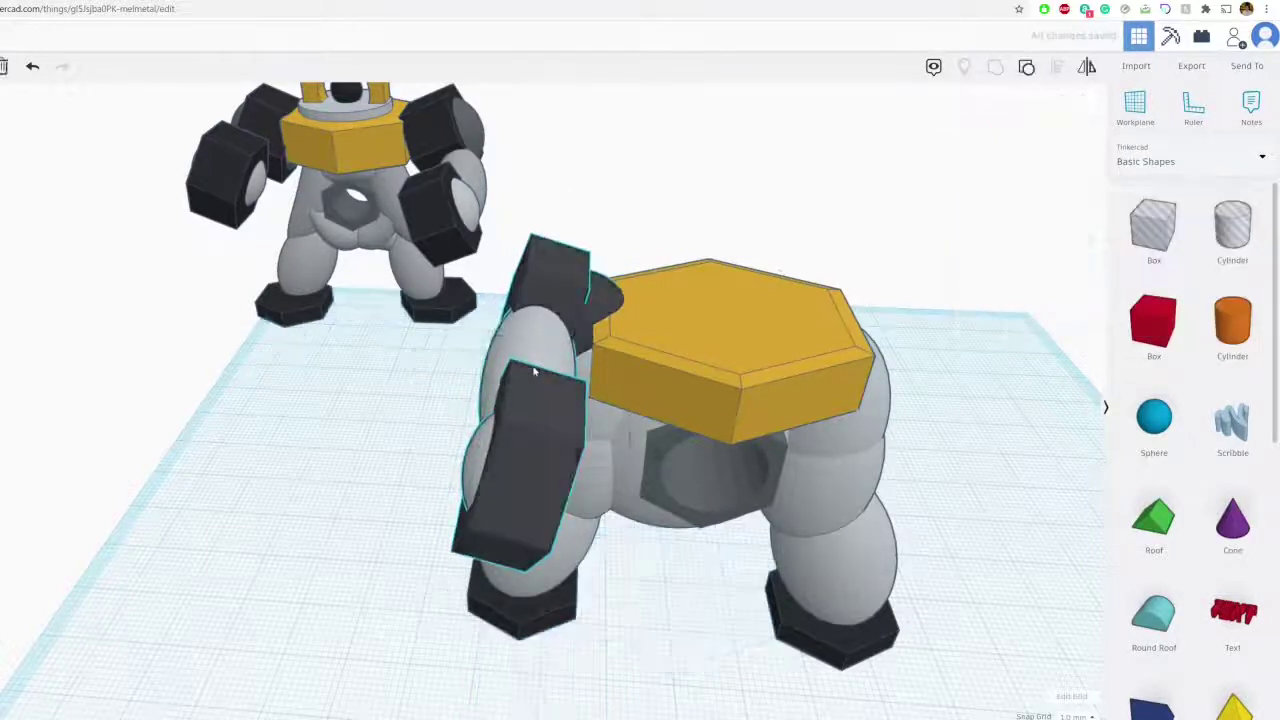
- Duplicate the grouped arm, mirror the copy sideways and fit it to the opposite shoulder
key(ctrl+v)
scroll(620, 392, down, 3)
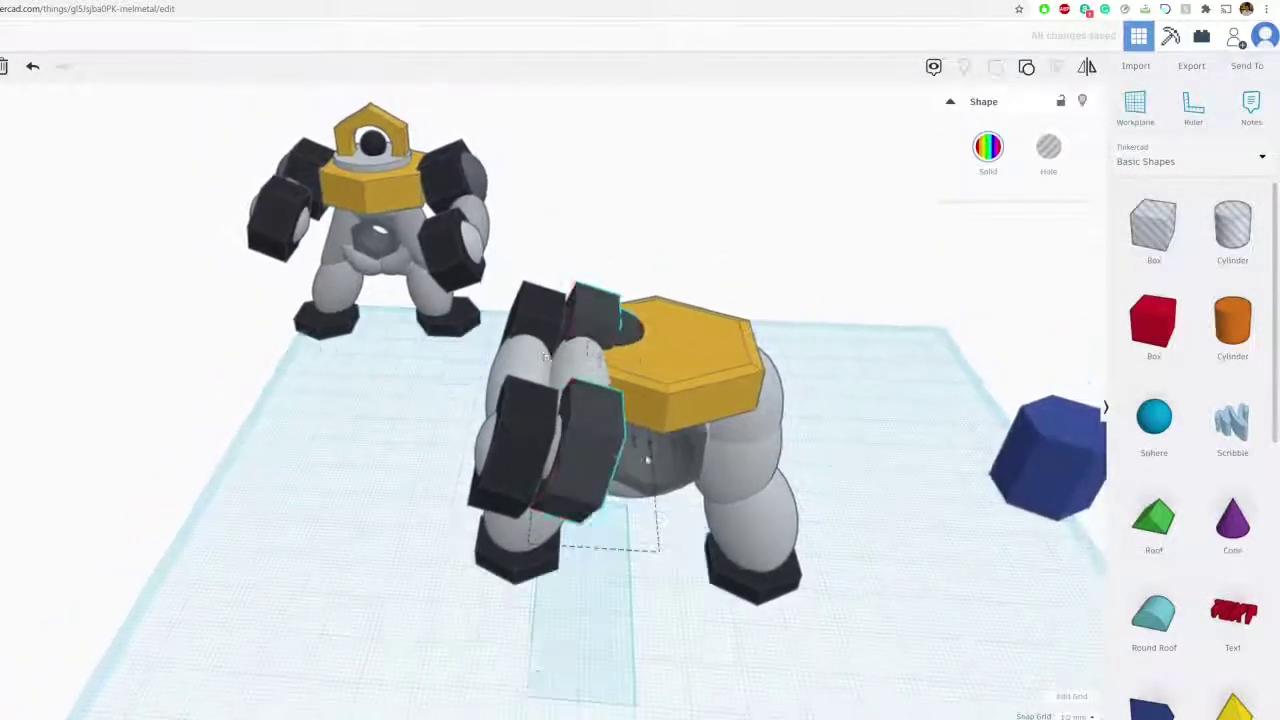
drag(614, 456, 857, 486)
click(1088, 68)
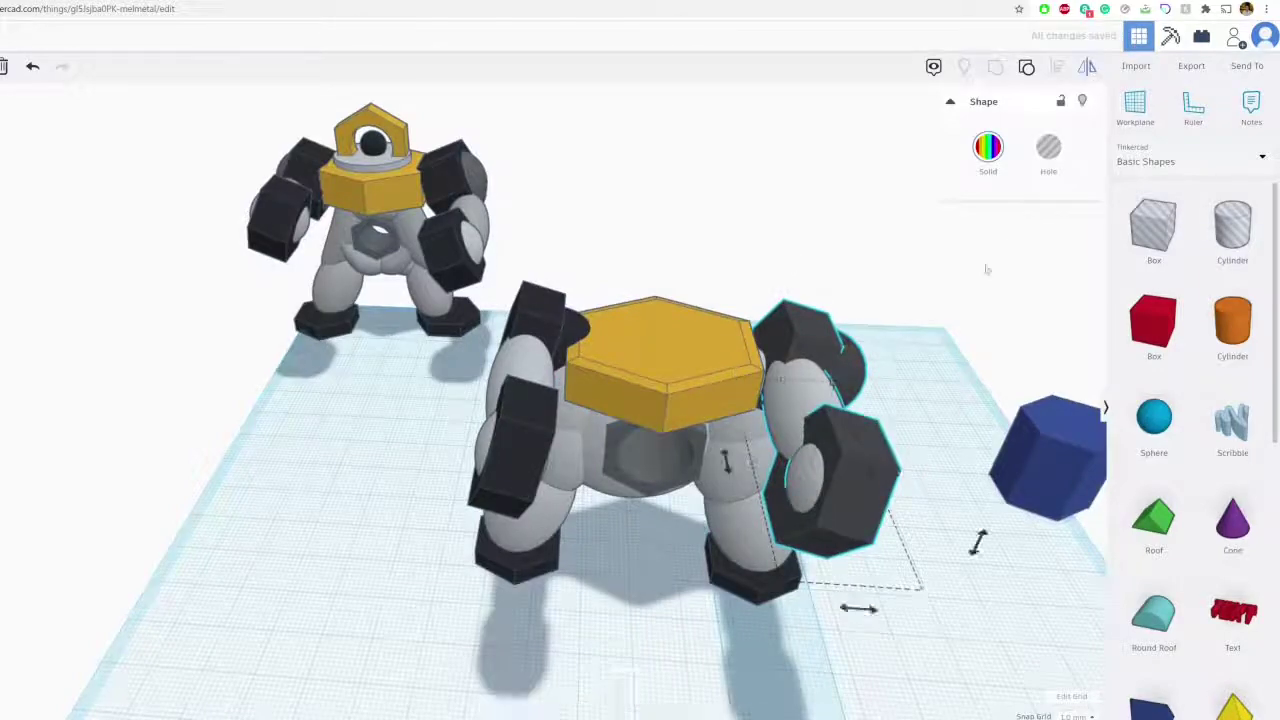
click(858, 609)
click(894, 266)
drag(880, 433, 851, 418)
right_drag(705, 302, 760, 253)
right_drag(742, 361, 746, 382)
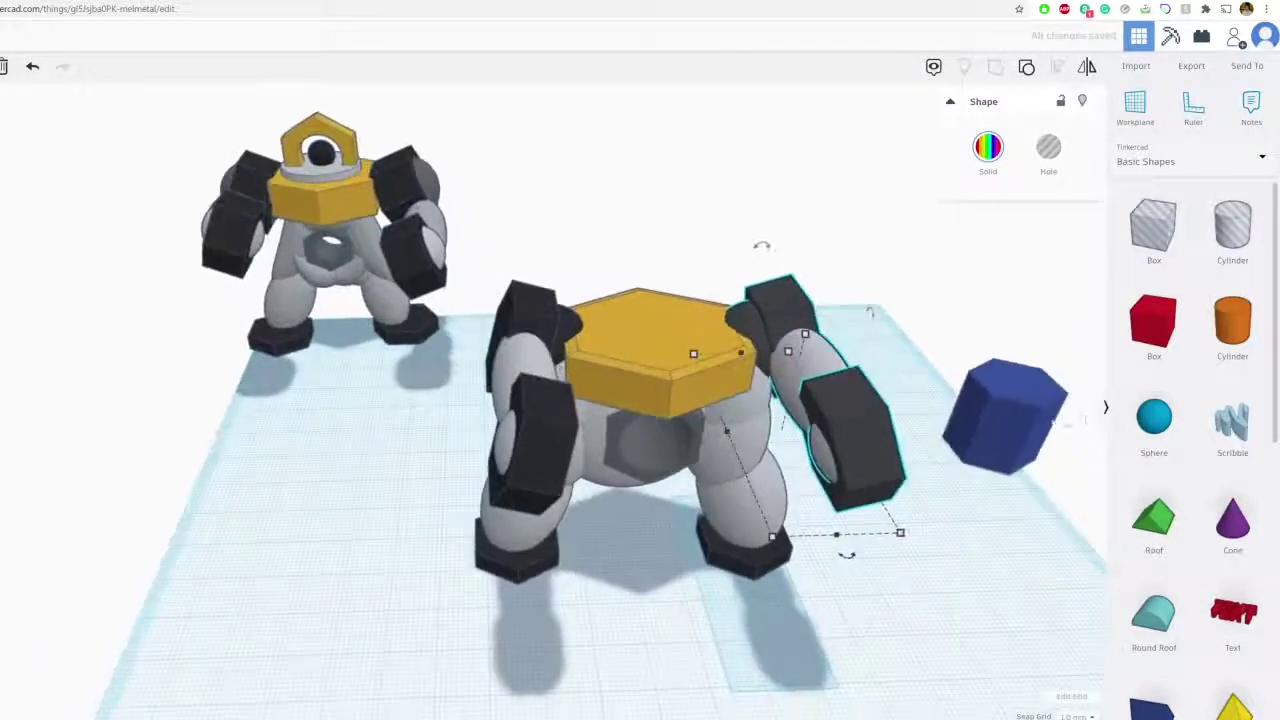
- Turn the blue polygon onto its side, raise it and try it as a head on the golden plate
drag(1000, 430, 643, 627)
right_drag(641, 650, 505, 520)
drag(450, 427, 414, 512)
right_drag(508, 452, 529, 384)
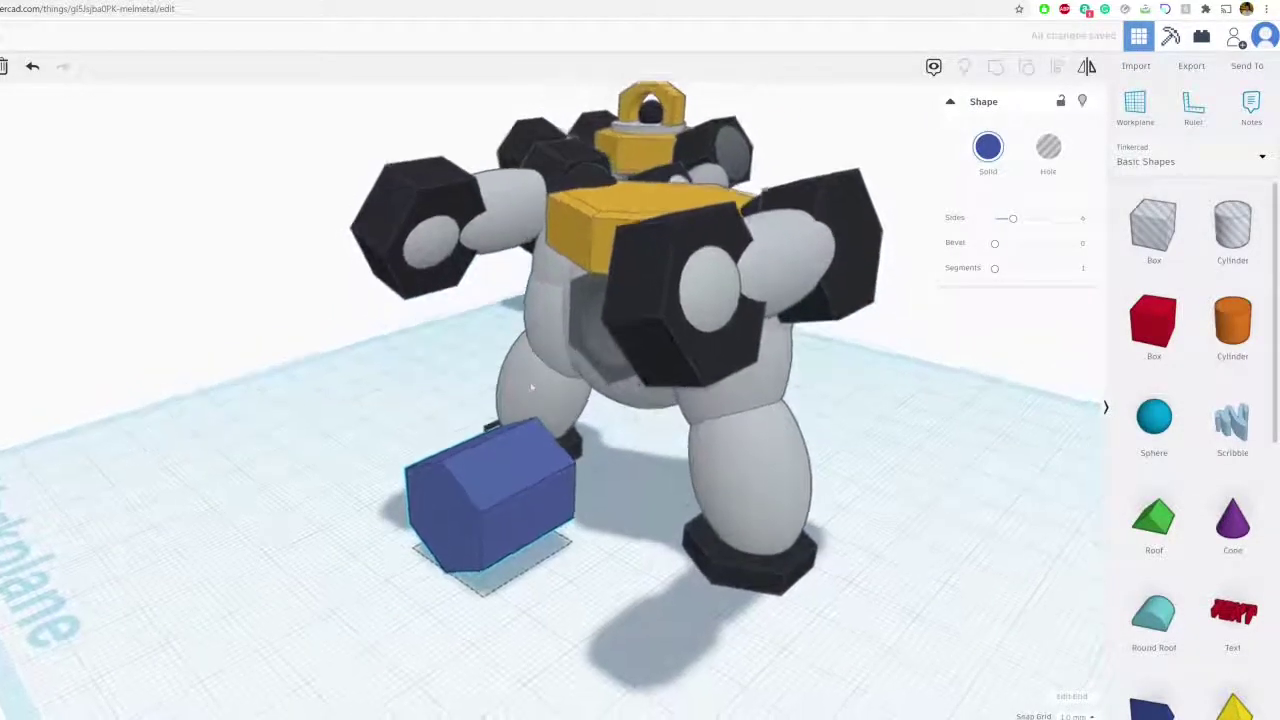
drag(491, 405, 485, 106)
right_drag(552, 68, 600, 100)
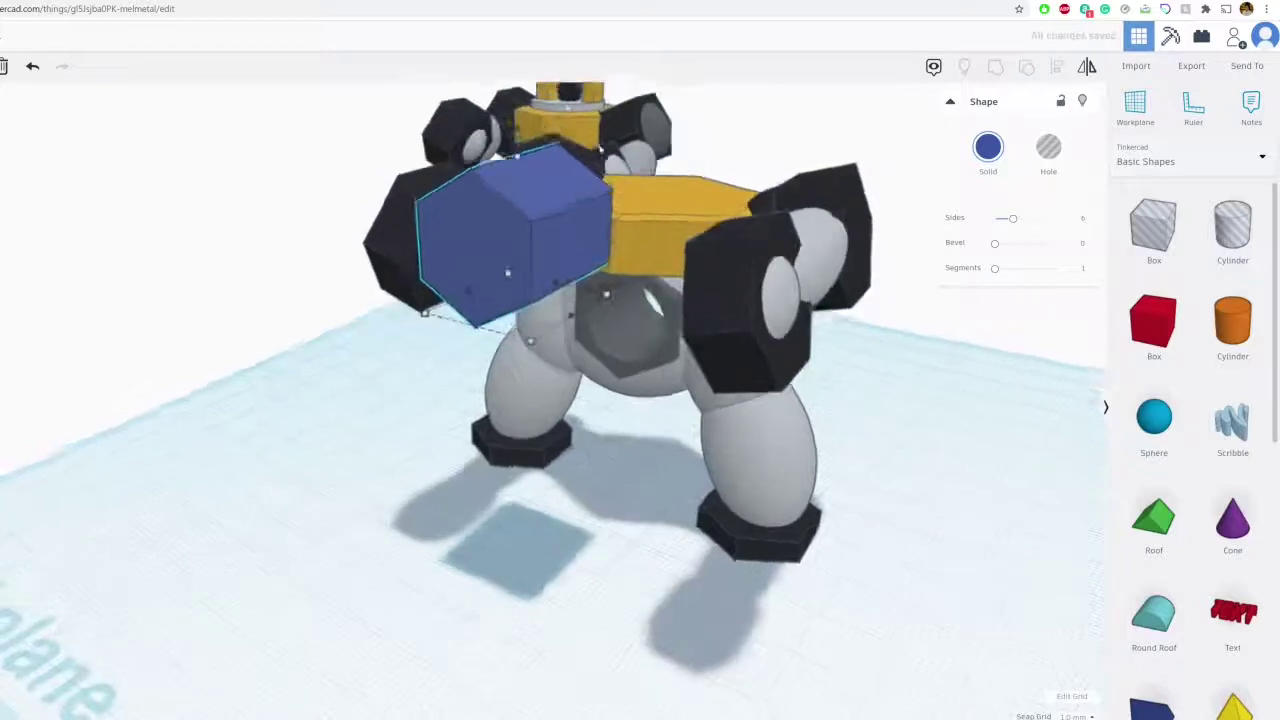
middle_drag(600, 100, 608, 174)
drag(598, 334, 700, 284)
- Move the blue polygon off the golden plate and park it beside the body
click(632, 415)
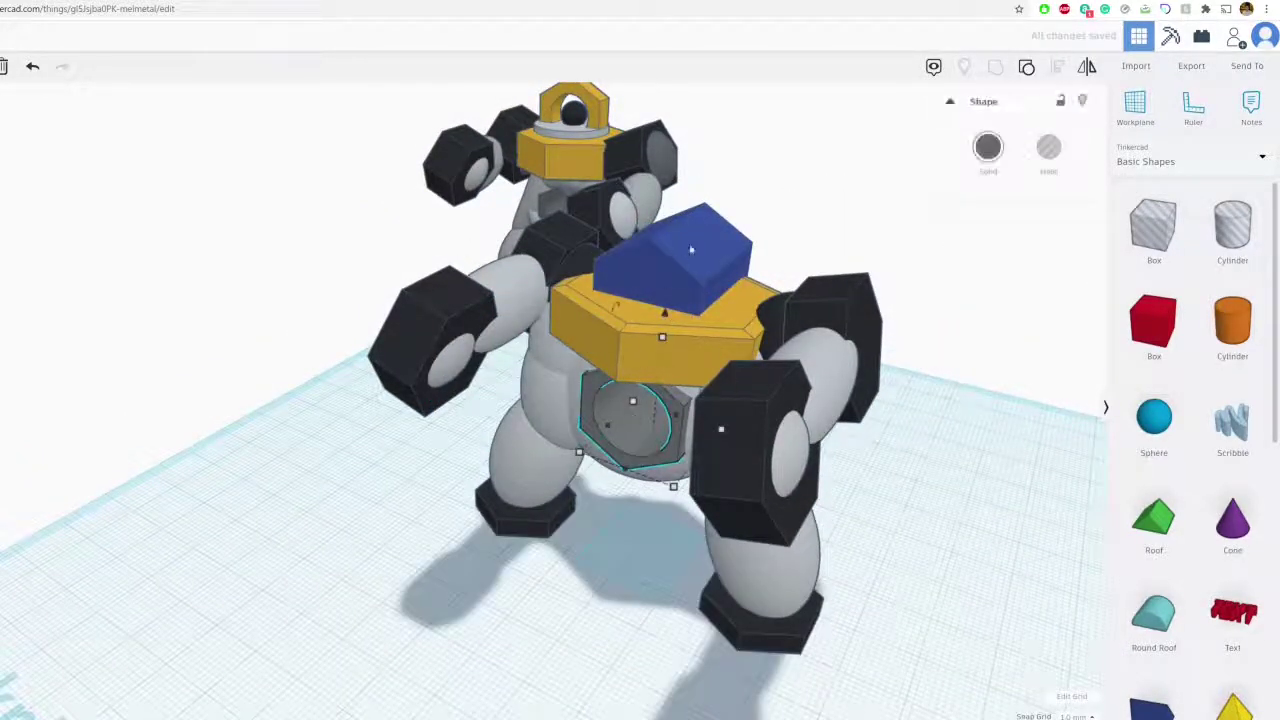
key(ctrl+z)
drag(560, 358, 1138, 407)
- Duplicate the grey belly nut, stand the copy on top of the golden plate and colour it gold
click(625, 420)
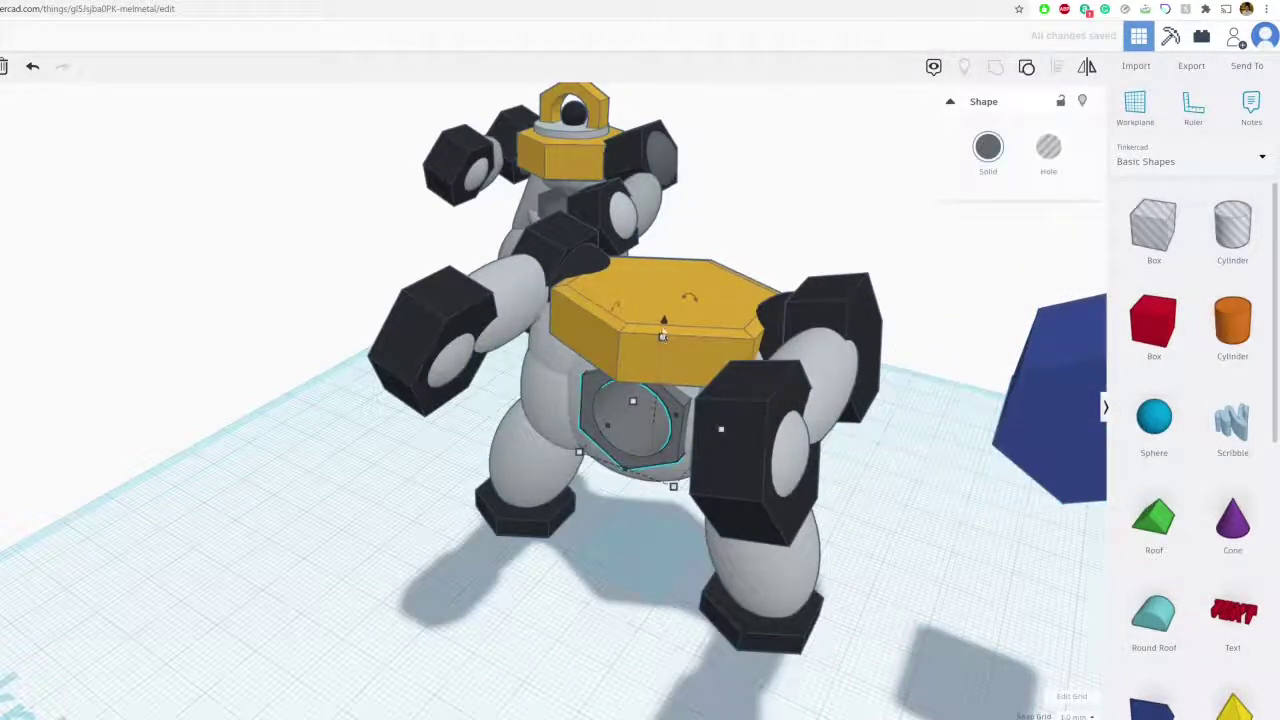
drag(645, 352, 675, 217)
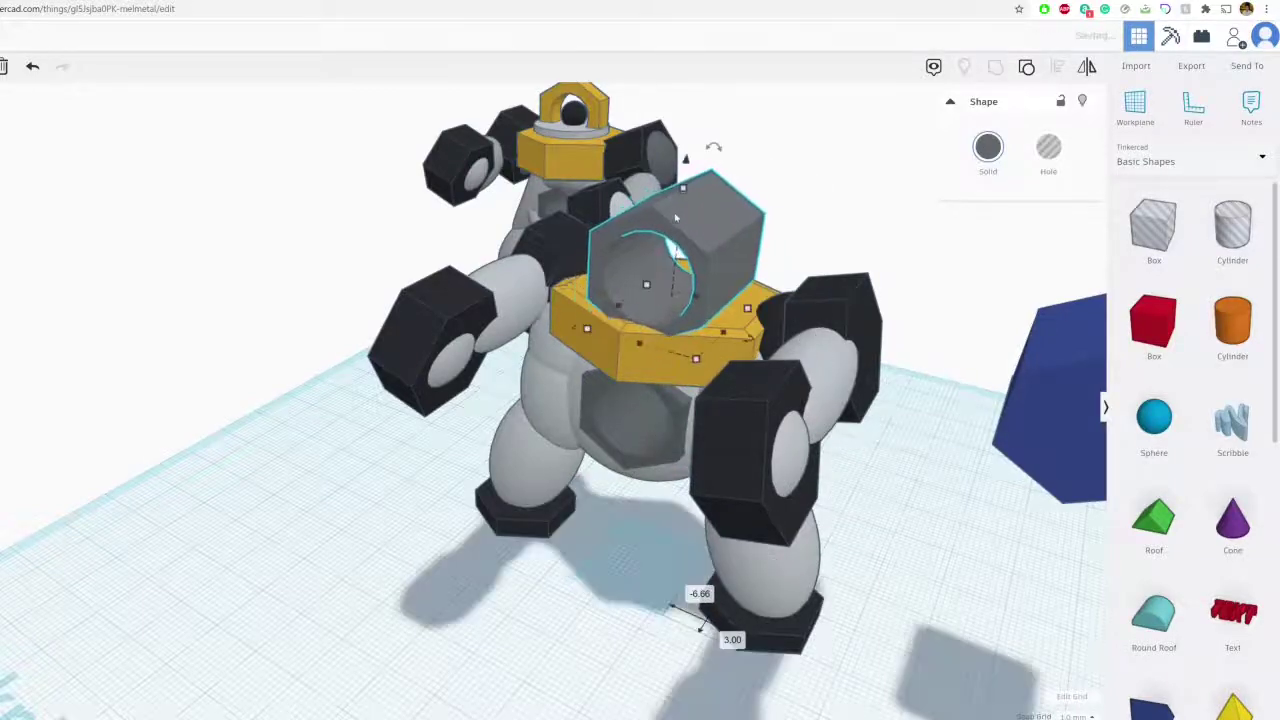
click(990, 148)
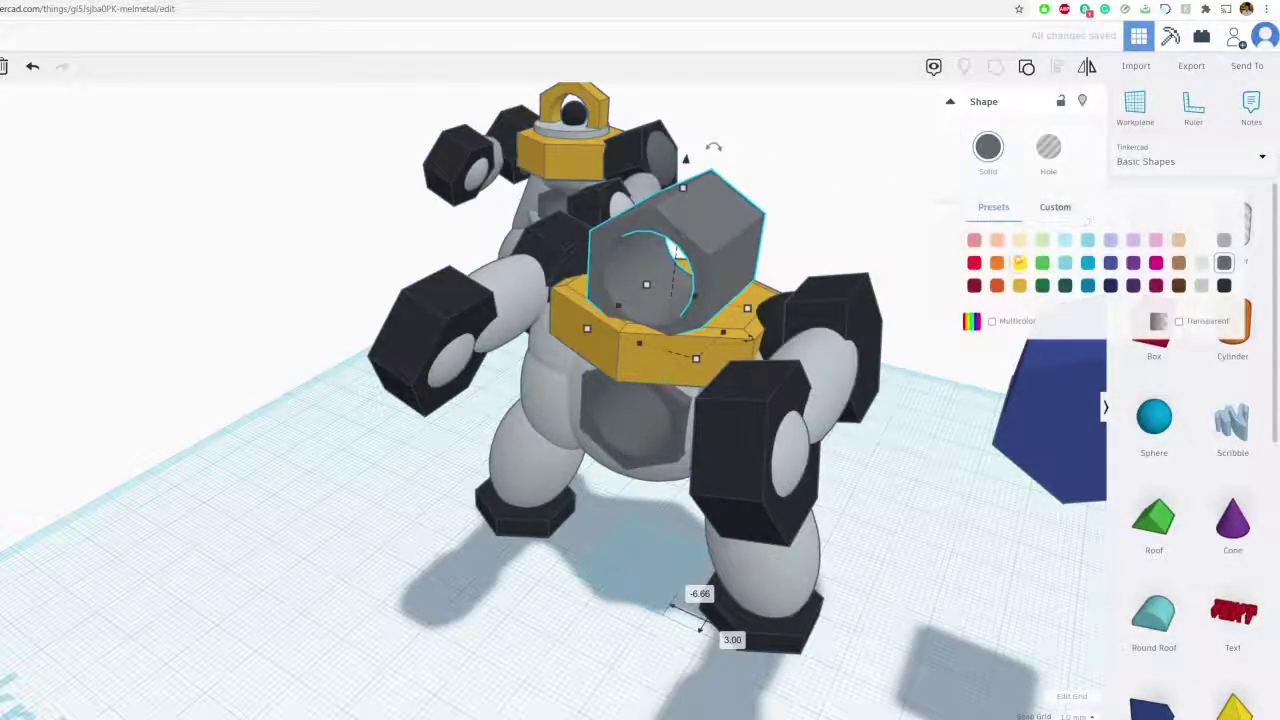
click(1020, 286)
right_drag(645, 458, 759, 391)
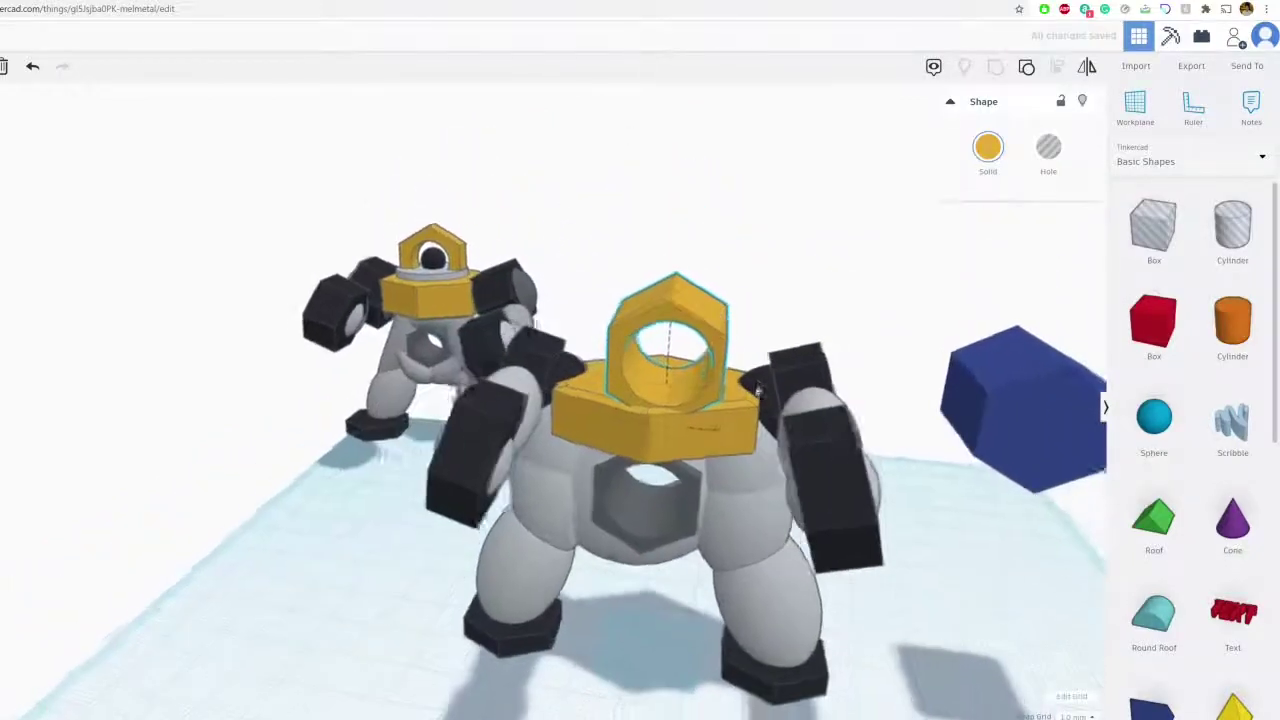
- Sink the golden head nut 5 mm into the chest plate, widen it and recentre it
scroll(759, 391, up, 3)
drag(736, 243, 748, 391)
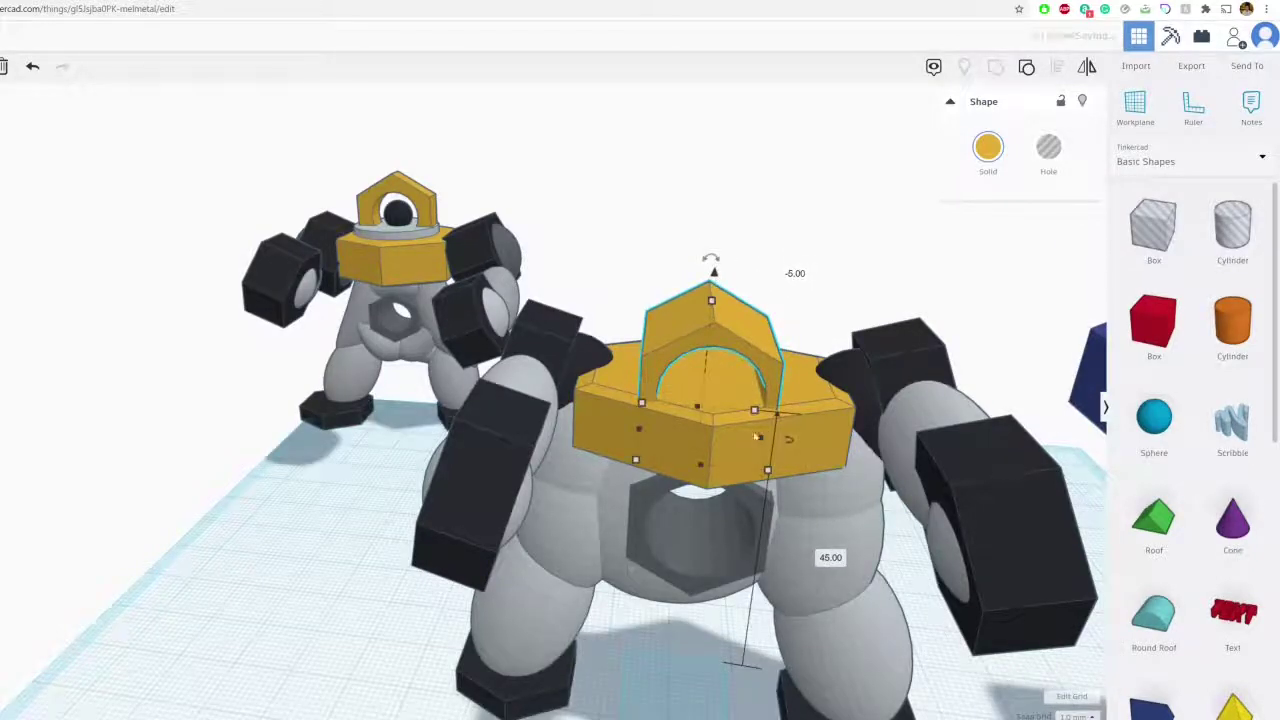
drag(758, 437, 780, 440)
drag(764, 337, 738, 335)
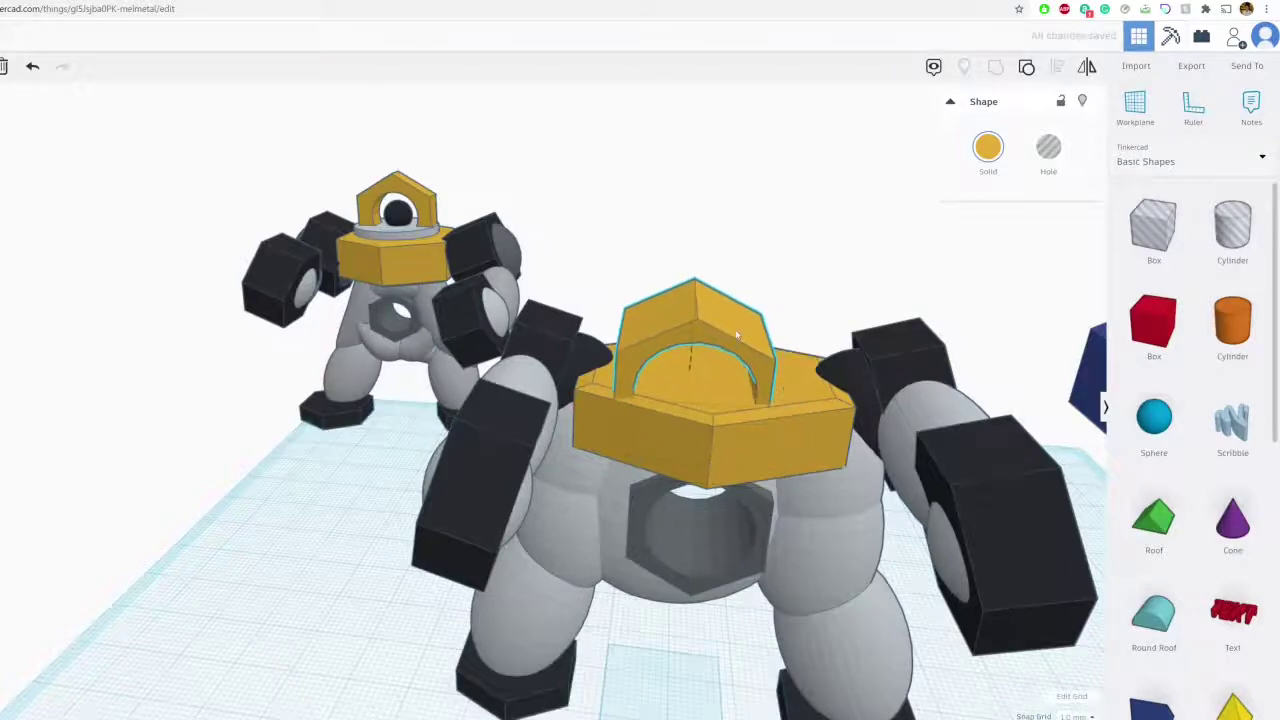
- Add a cylinder, raise it onto the golden chest plate and centre it behind the head nut's arch
right_drag(800, 294, 678, 416)
click(811, 260)
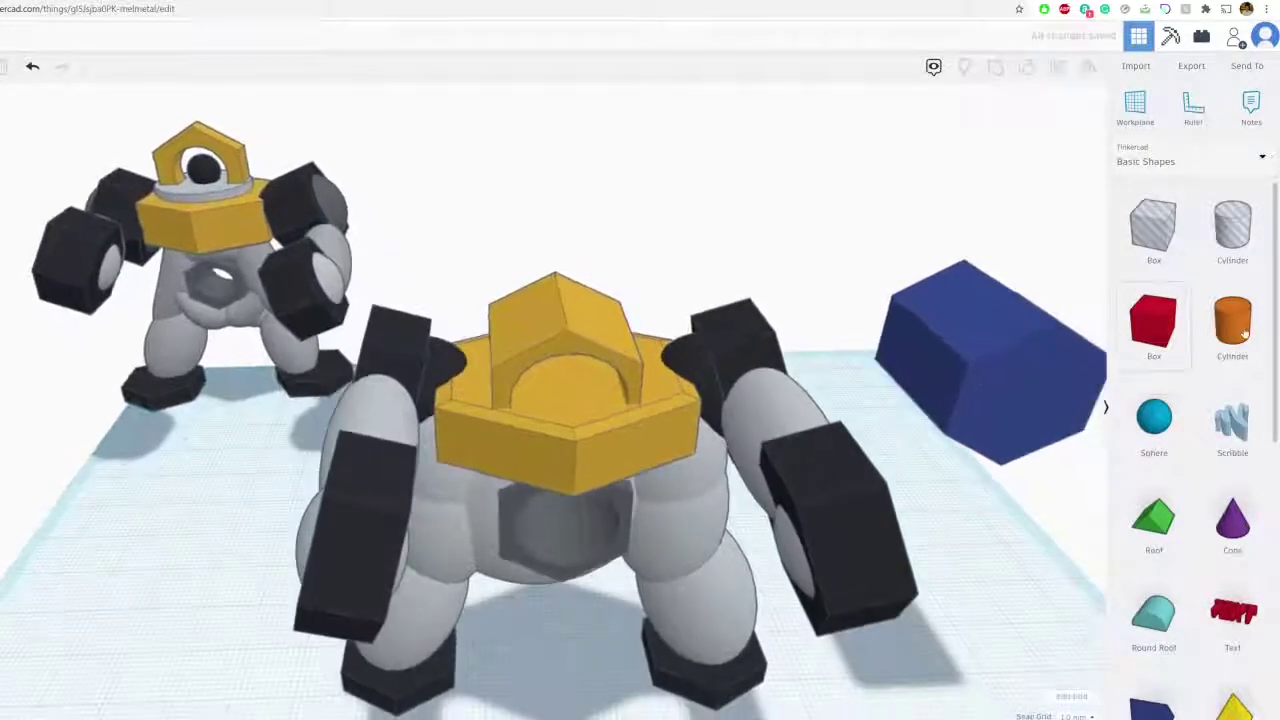
drag(1237, 336, 585, 580)
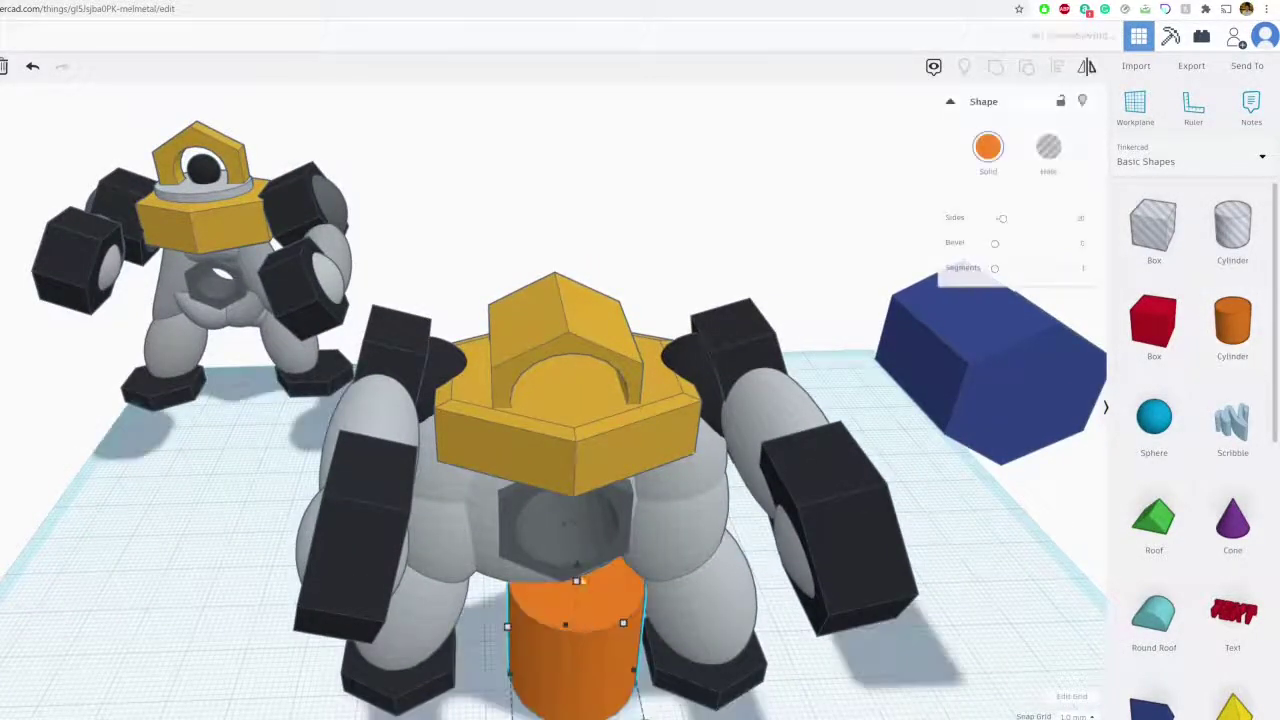
drag(579, 535, 593, 238)
drag(597, 294, 556, 297)
- Check the Melmetal reference images, then flatten the orange cylinder into a thin disc on the golden plate and shift it 1 mm
click(450, 0)
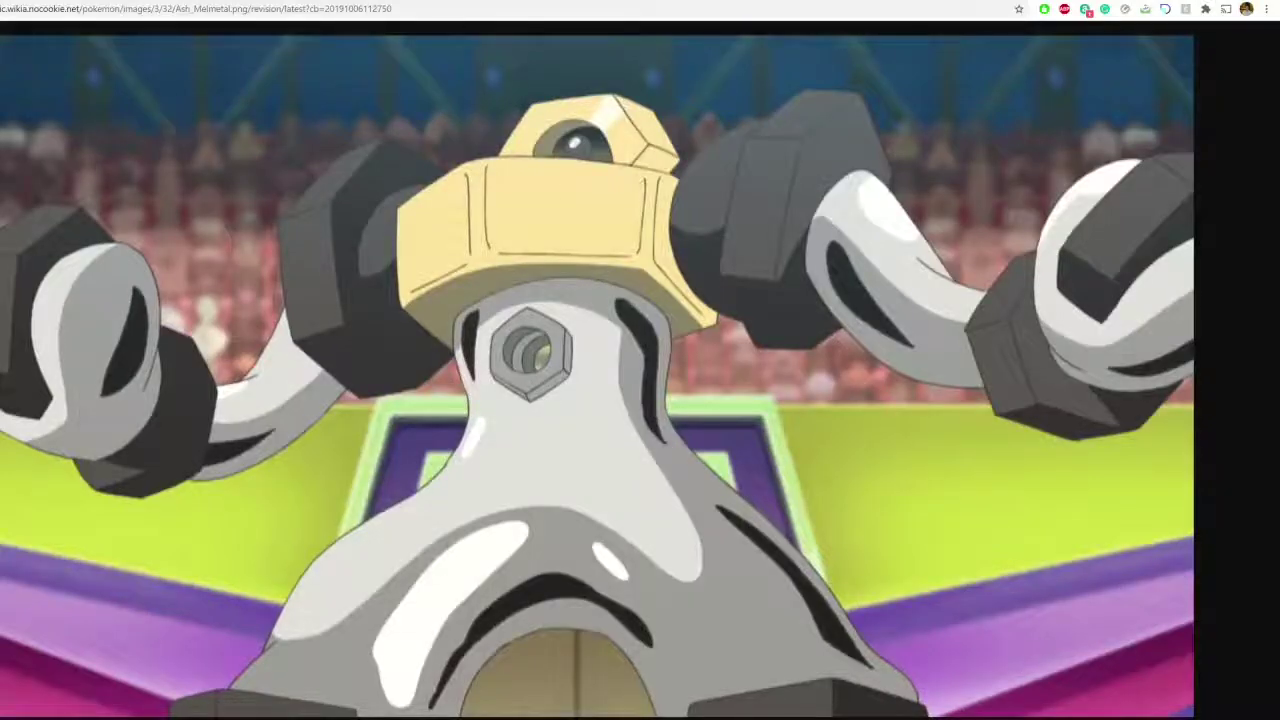
key(ctrl+Tab)
click(350, 110)
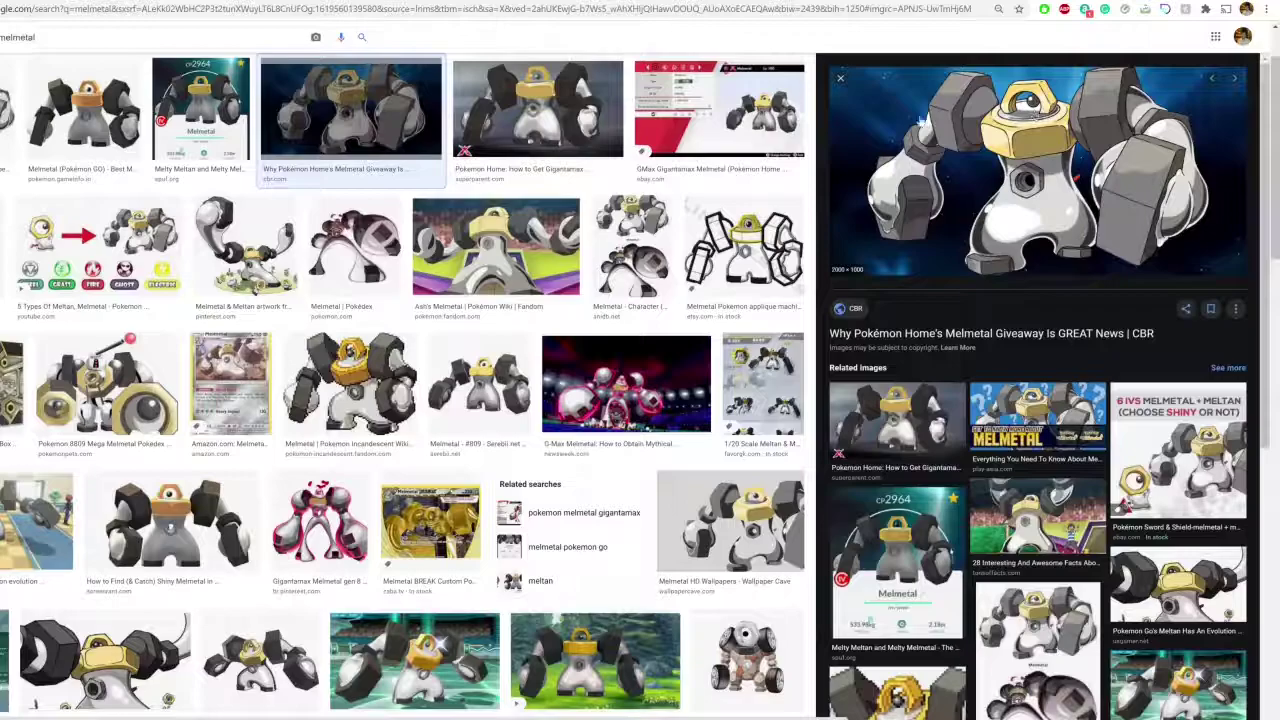
key(ctrl+Tab)
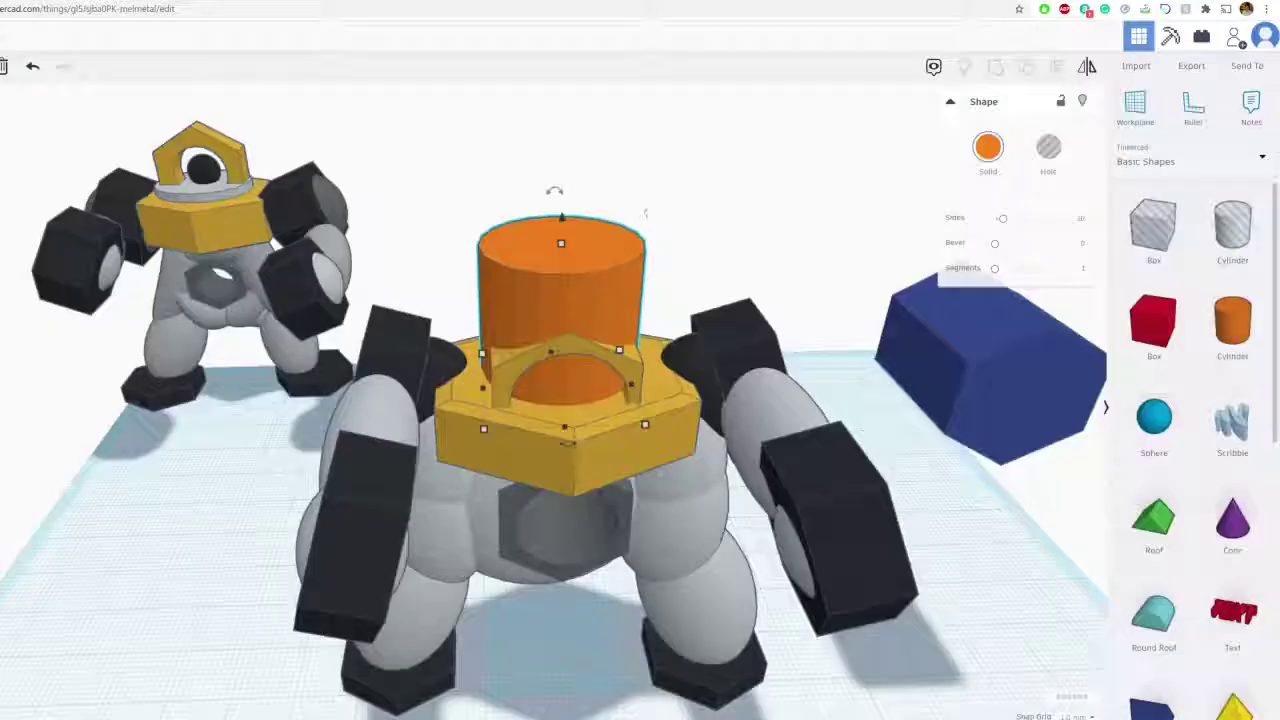
drag(583, 261, 543, 376)
right_drag(543, 376, 532, 340)
drag(557, 351, 546, 384)
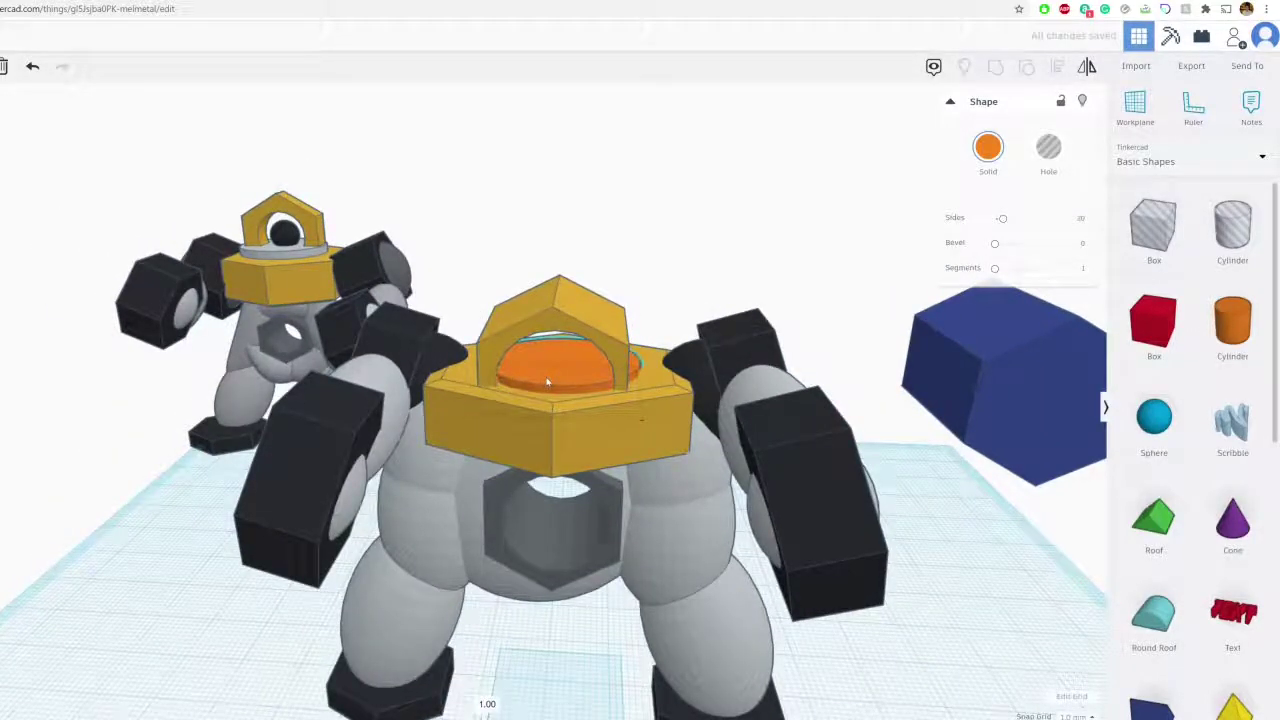
- Reduce the golden head nut's depth to 8 mm and slide it back towards the middle of the orange disc
right_drag(546, 384, 482, 447)
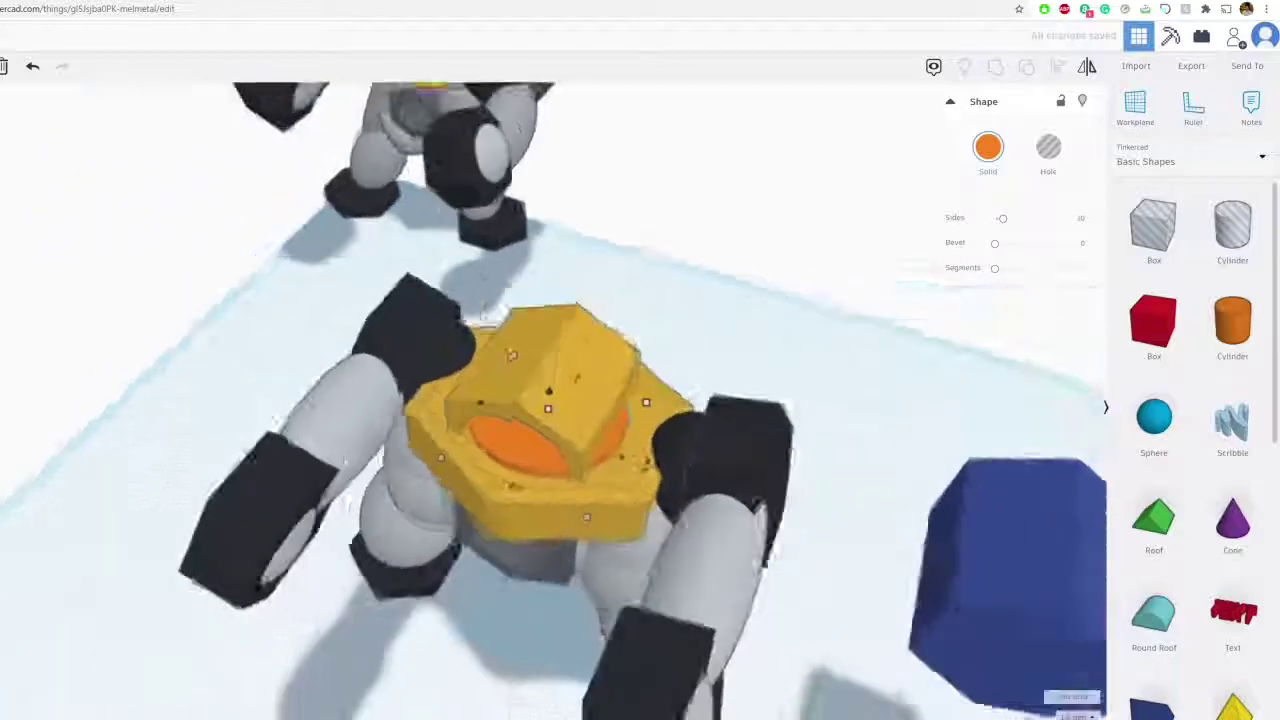
right_drag(590, 330, 525, 429)
click(525, 429)
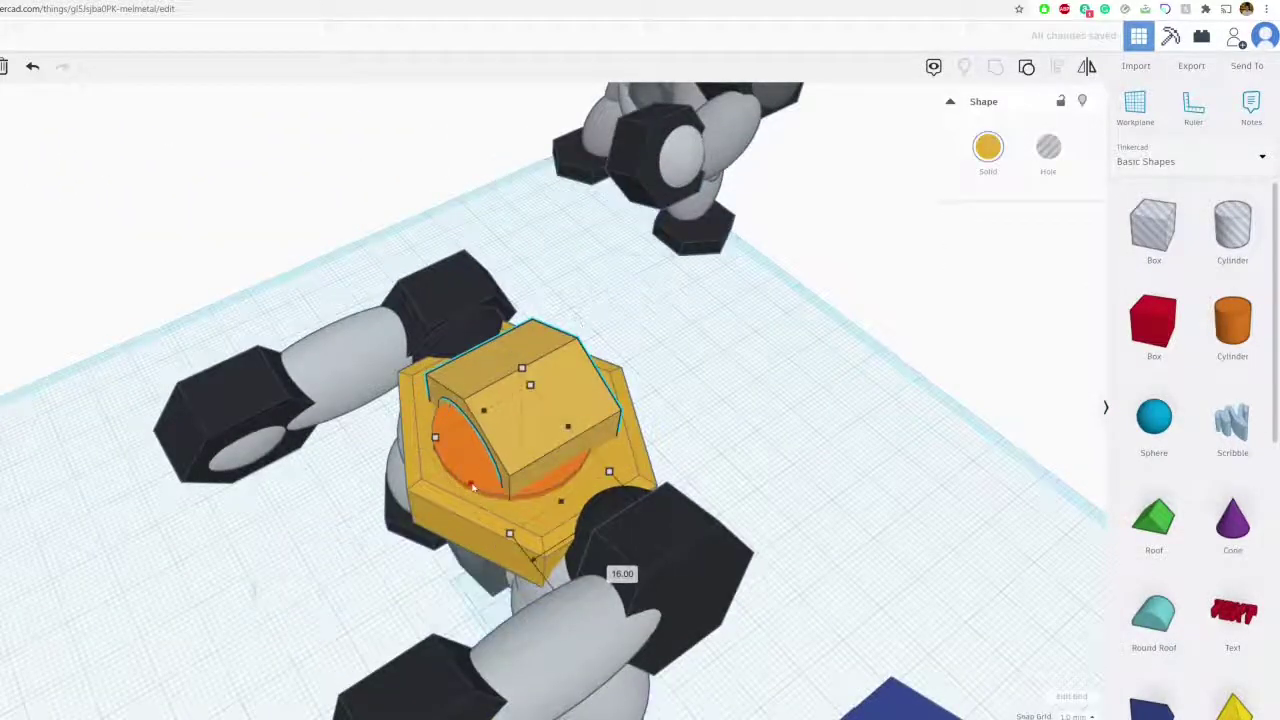
drag(474, 488, 480, 483)
drag(566, 429, 539, 444)
click(651, 391)
right_drag(651, 391, 960, 350)
right_drag(561, 375, 556, 440)
- Nudge the golden head nut 1 mm in both horizontal directions to centre it over the disc
click(555, 448)
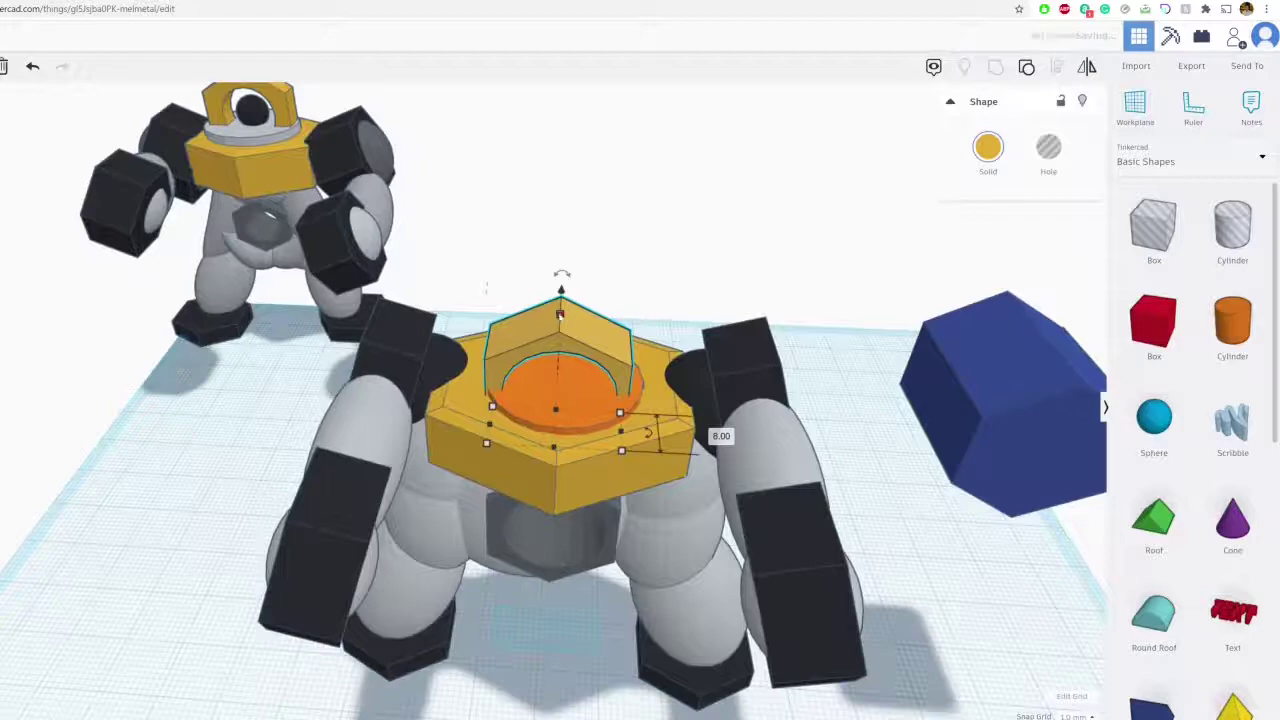
click(678, 252)
right_drag(678, 252, 656, 263)
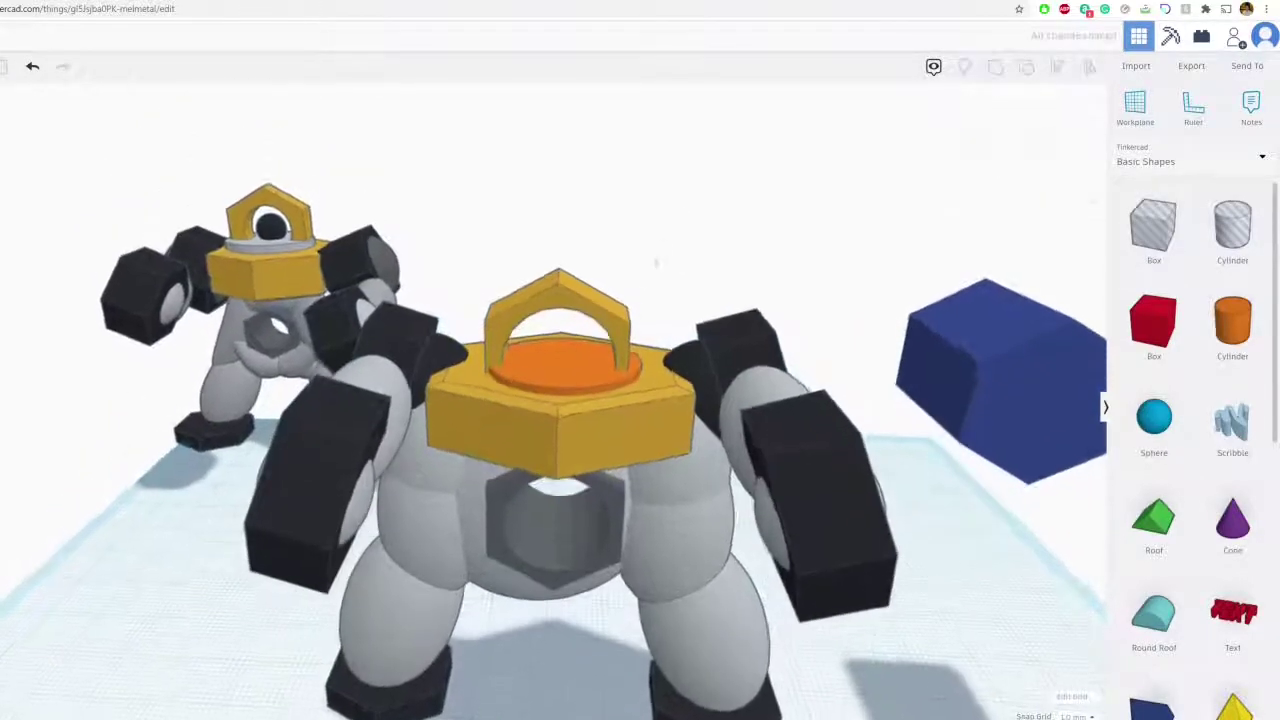
click(650, 423)
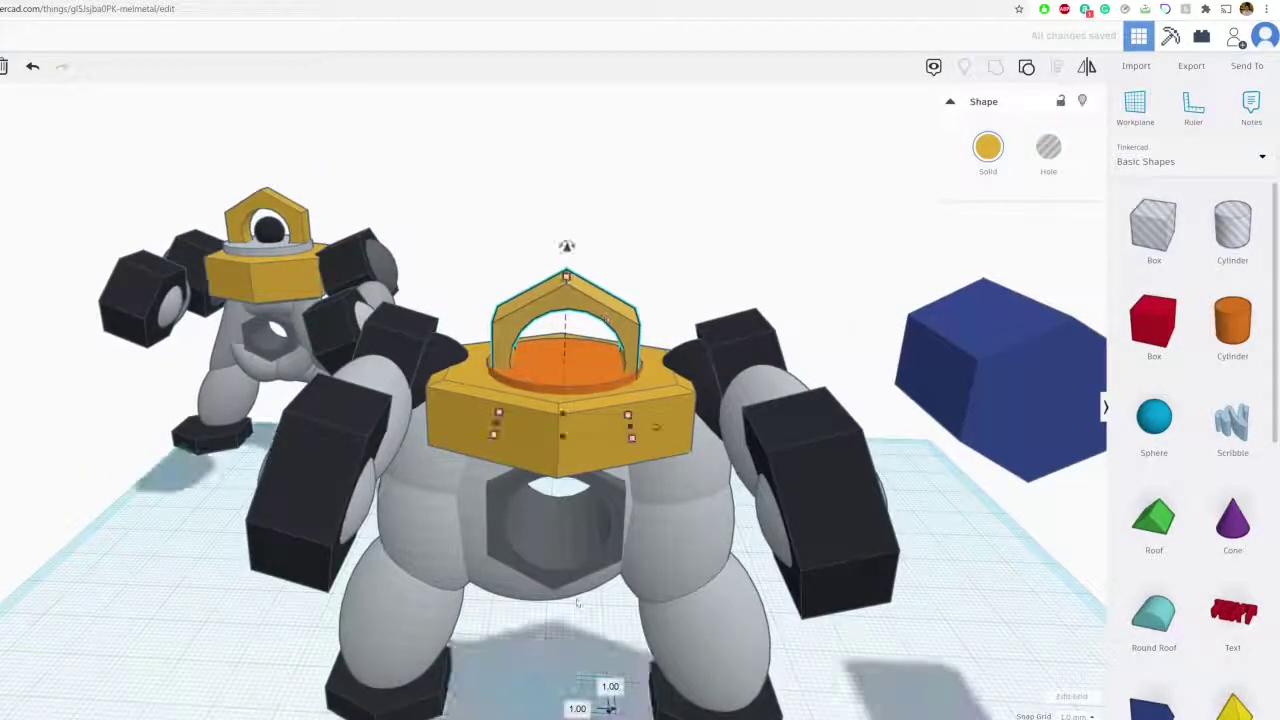
- Nudge the grey belly sphere sideways towards the body's centre and ungroup it from its hexagonal hole
click(497, 592)
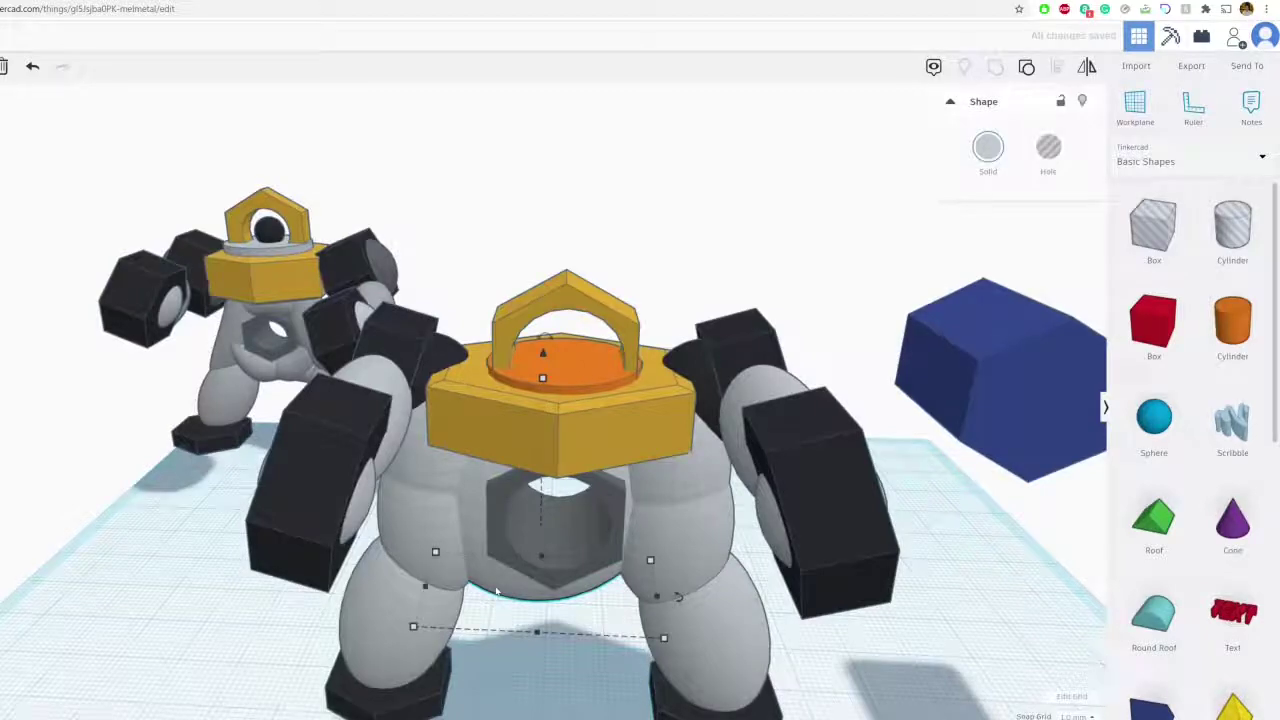
key(Right)
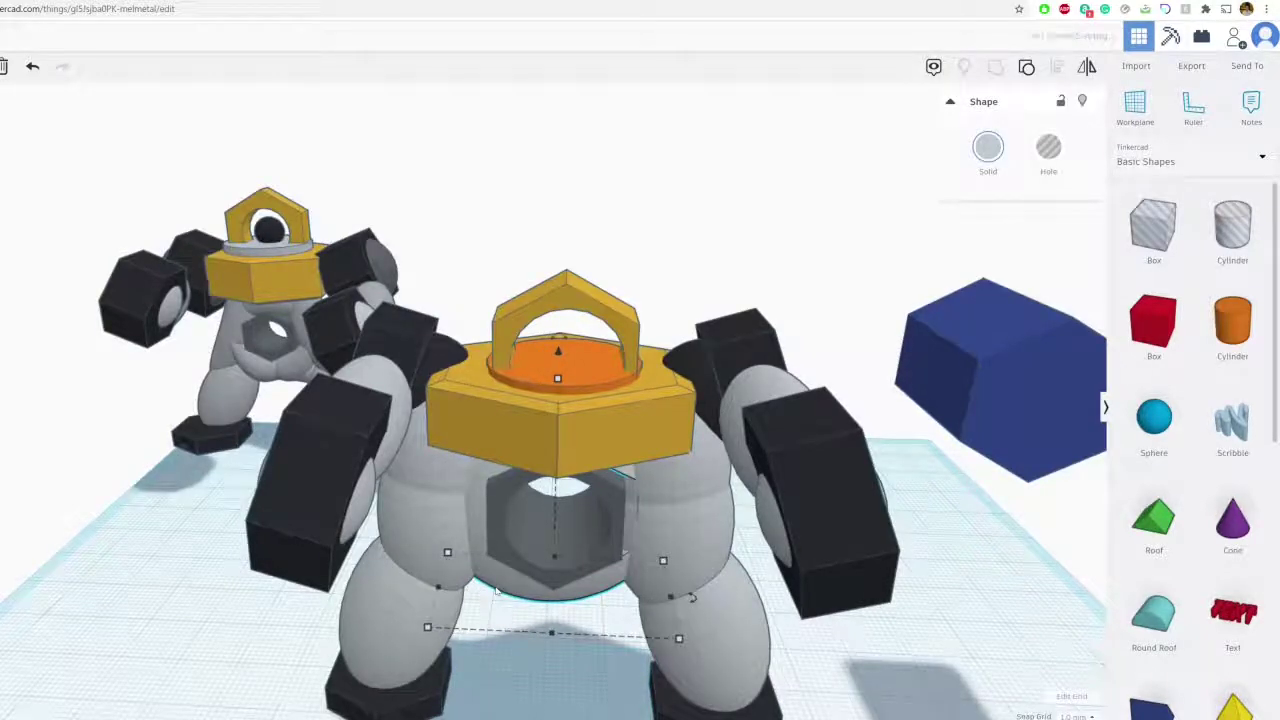
right_drag(545, 660, 598, 592)
click(624, 556)
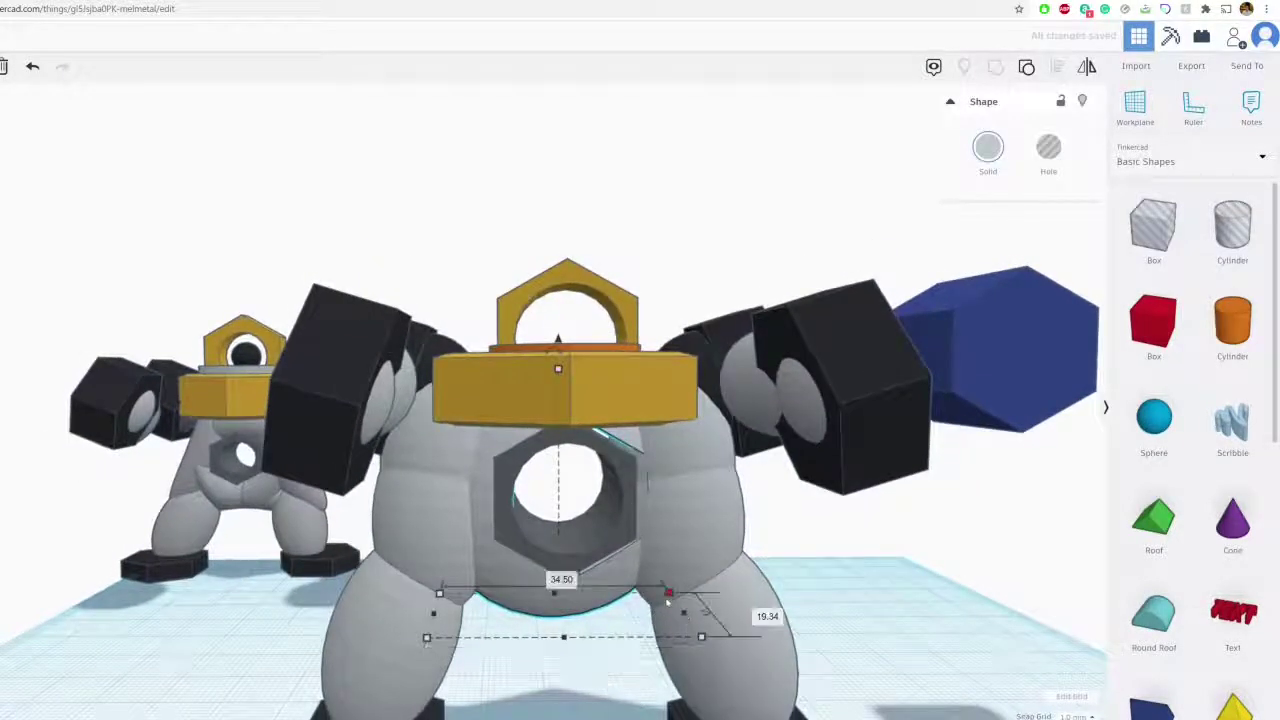
click(1031, 73)
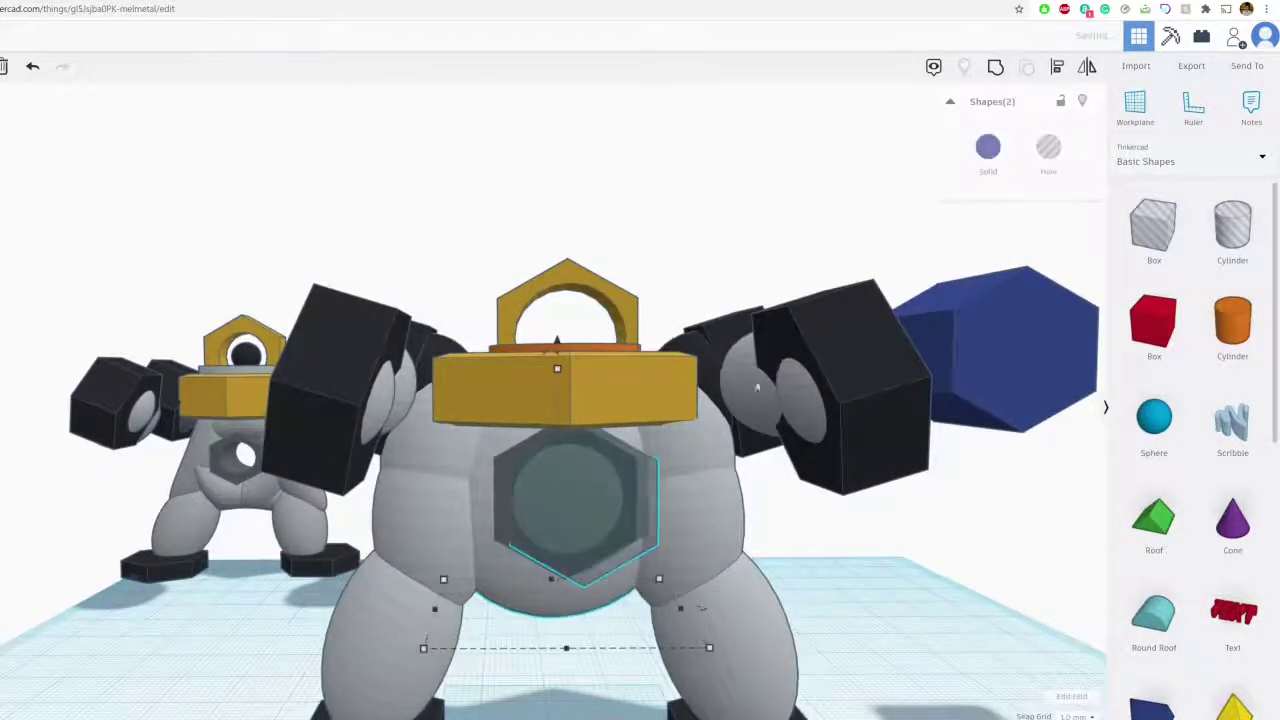
- Shift the hexagonal hole two nudges sideways to line it up with the belly nut and group it with the belly sphere
click(614, 558)
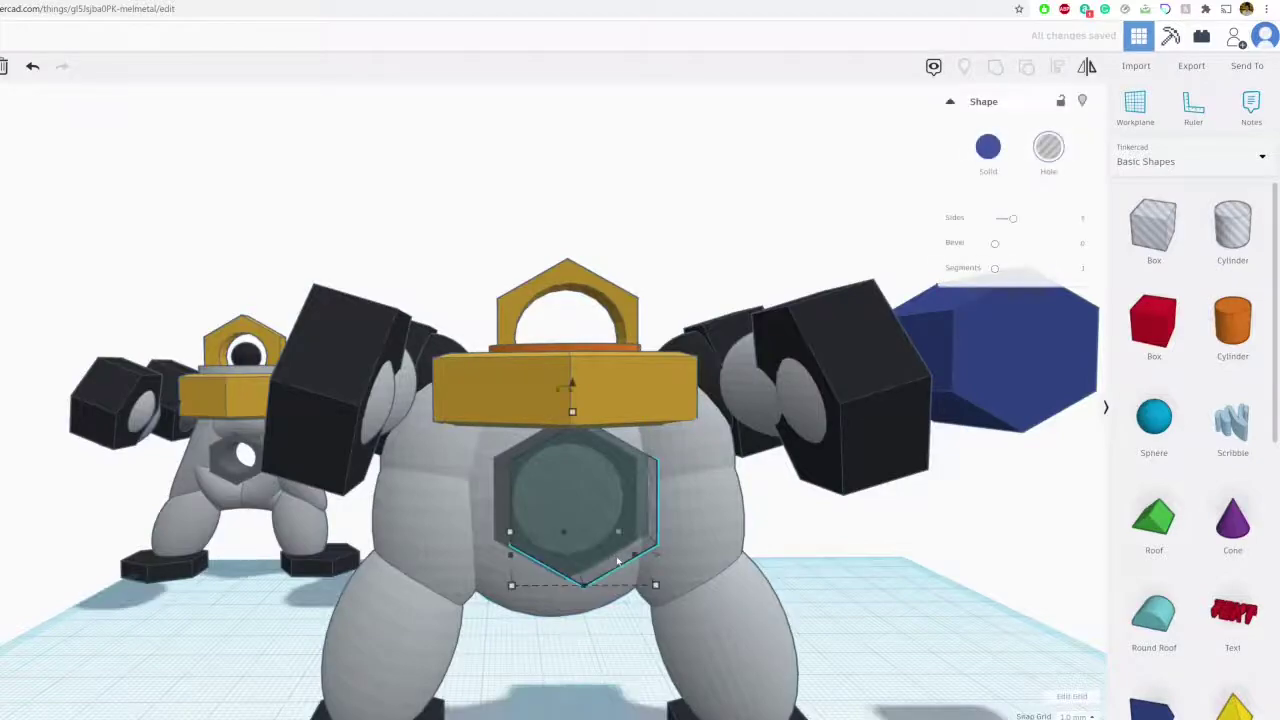
key(Left)
key(Left)
shift+click(608, 612)
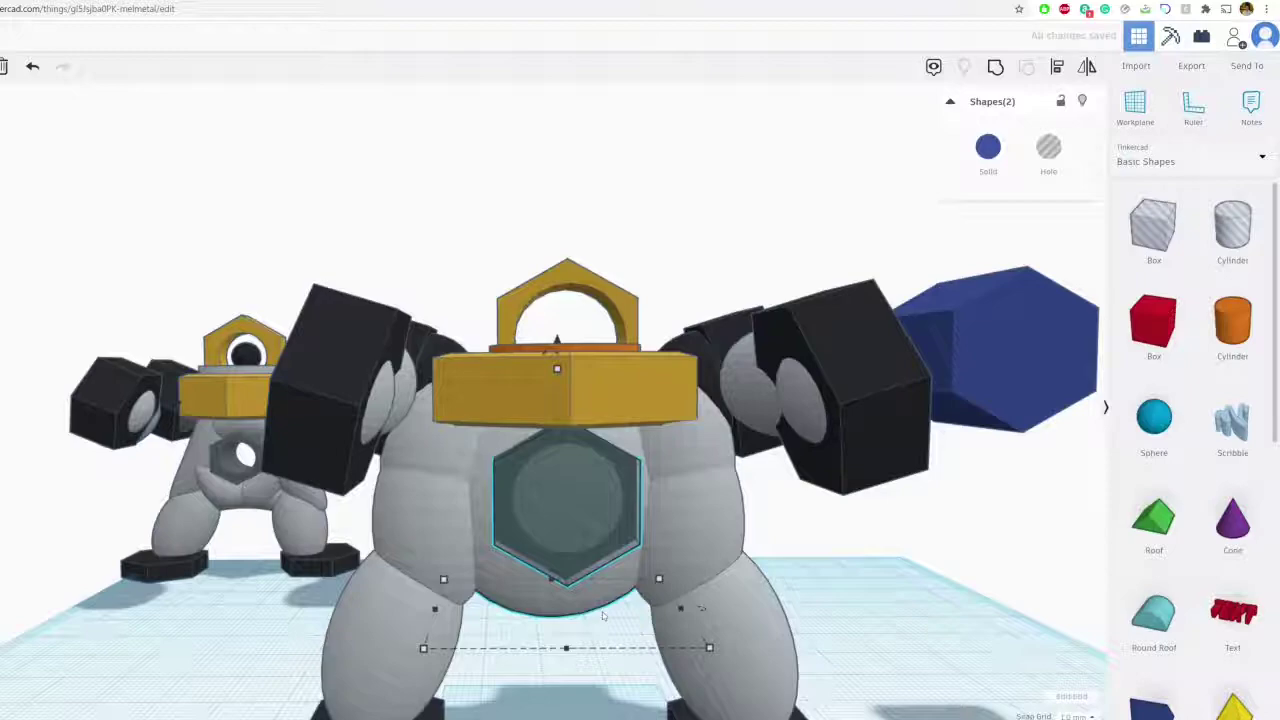
key(ctrl+g)
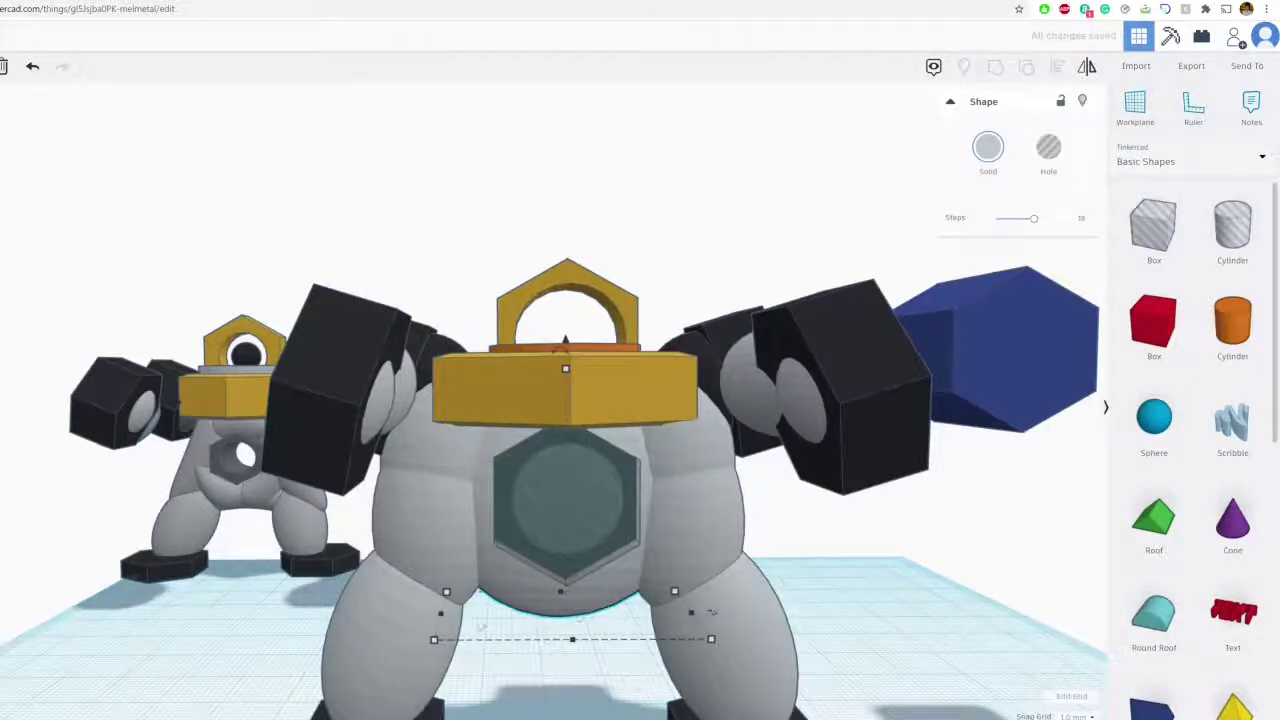
- Widen the ungrouped belly sphere on both sides towards the legs and group it with the hexagonal hole
drag(444, 617, 429, 616)
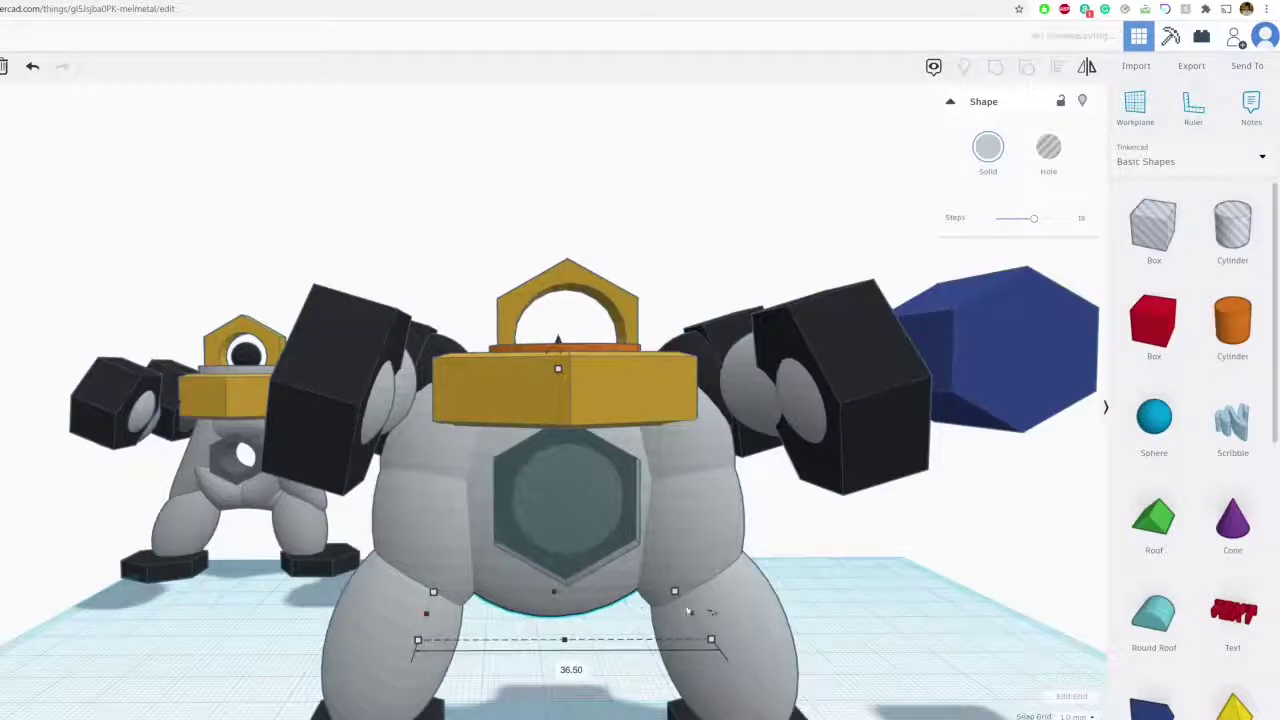
click(702, 607)
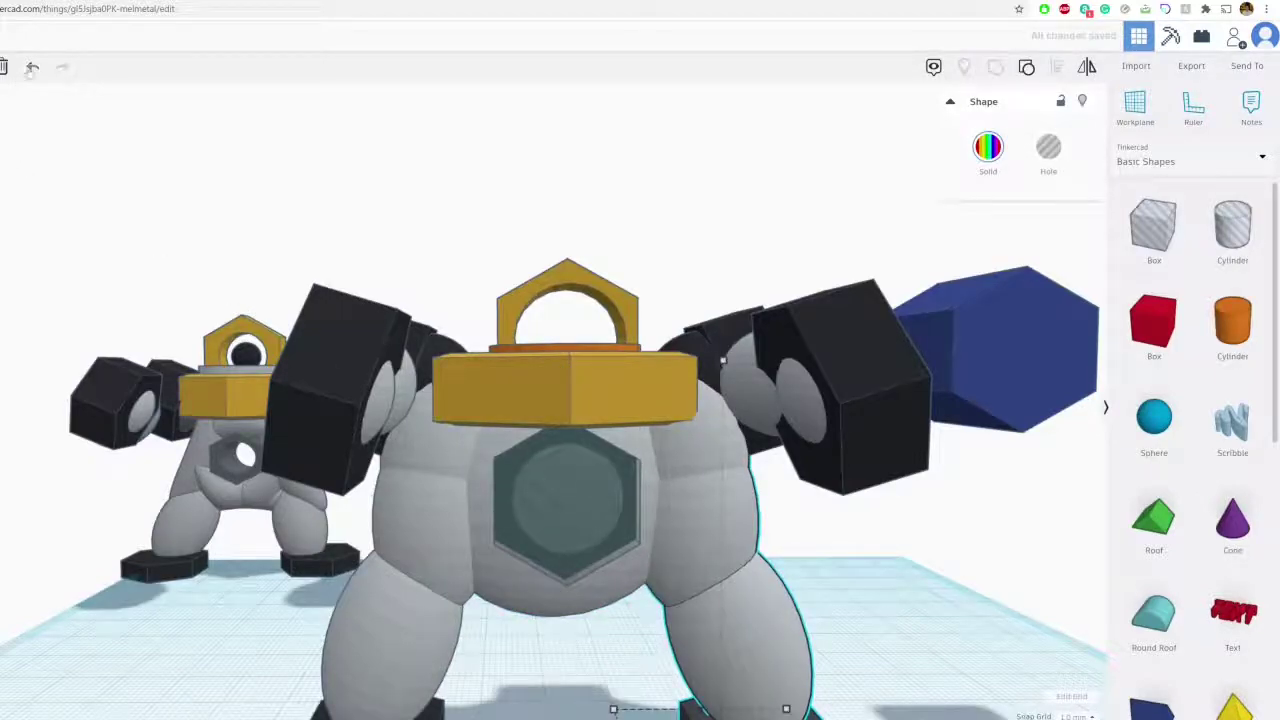
click(630, 602)
drag(698, 615, 710, 614)
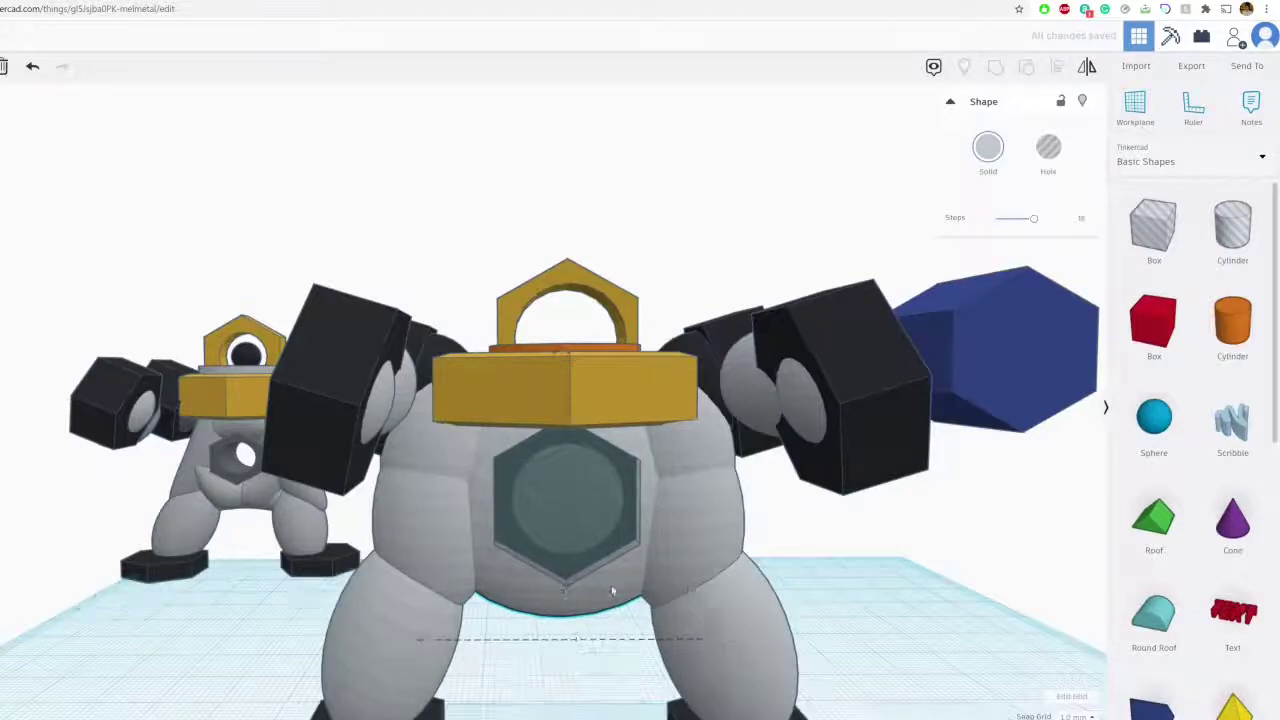
click(563, 548)
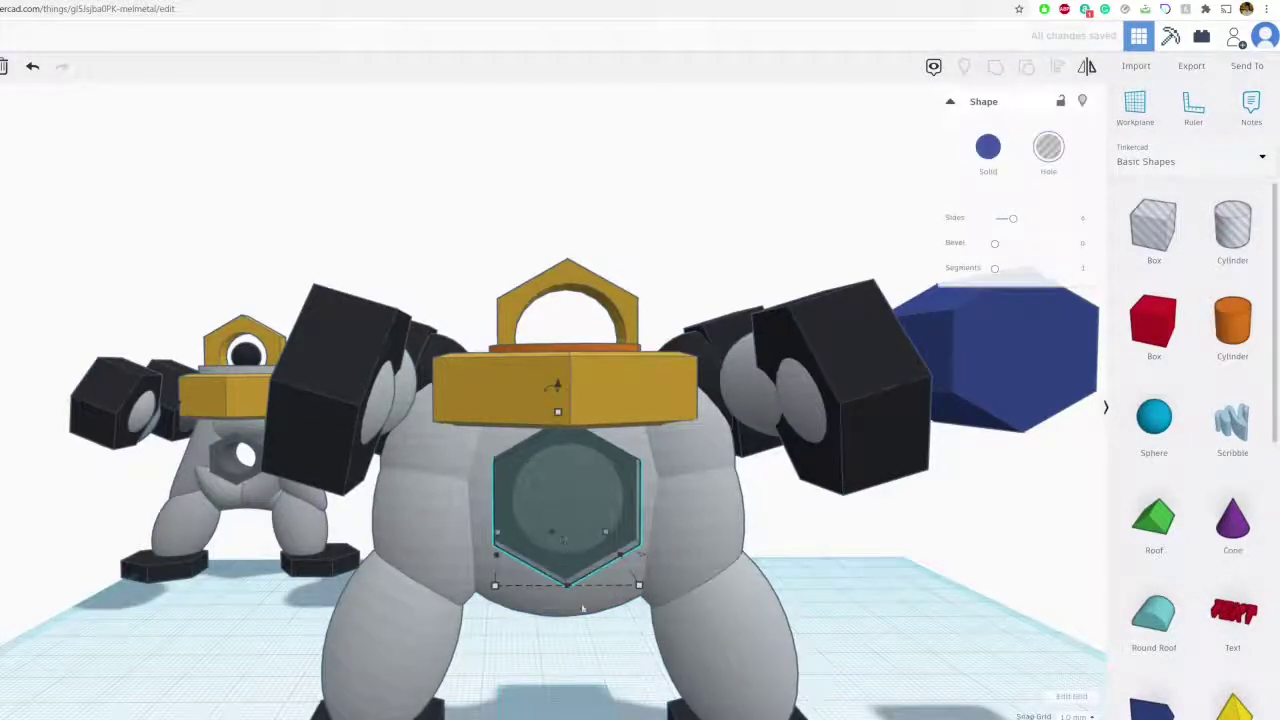
shift+click(511, 581)
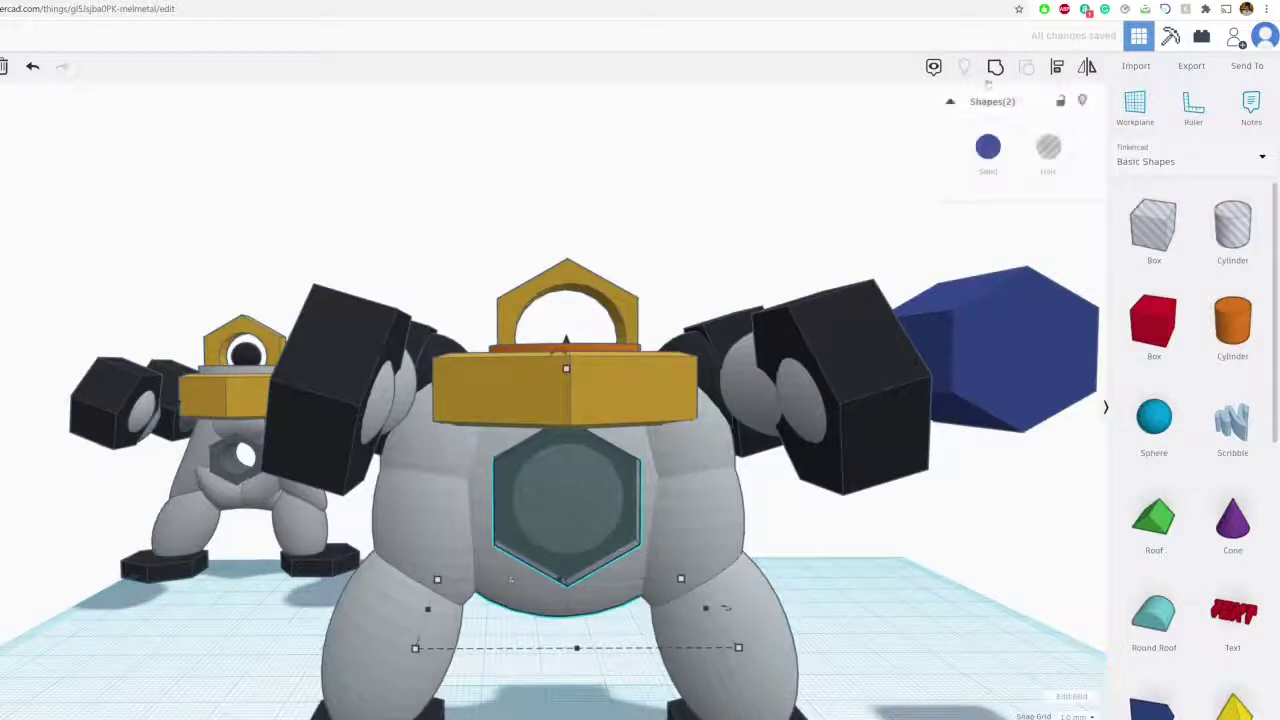
click(995, 67)
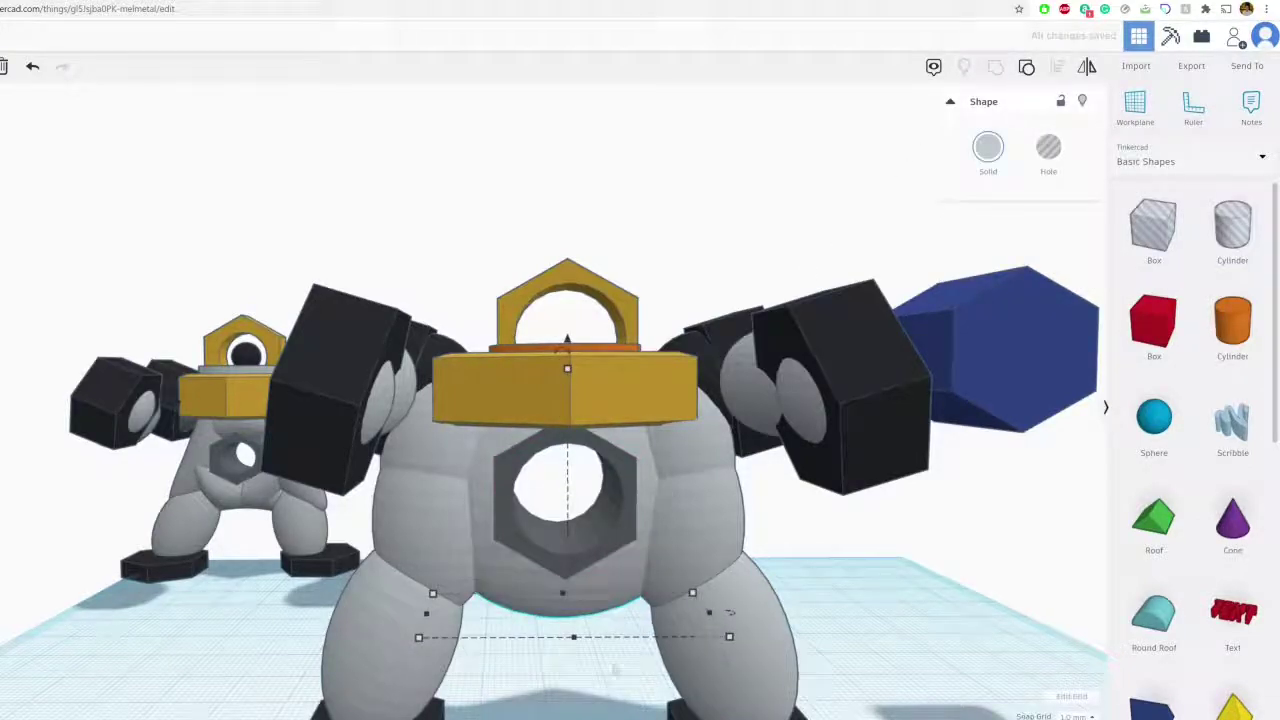
- Colour the orange disc on the golden chest plate light grey
click(615, 670)
right_drag(615, 670, 585, 690)
scroll(570, 620, down, 4)
right_drag(552, 552, 454, 436)
click(452, 482)
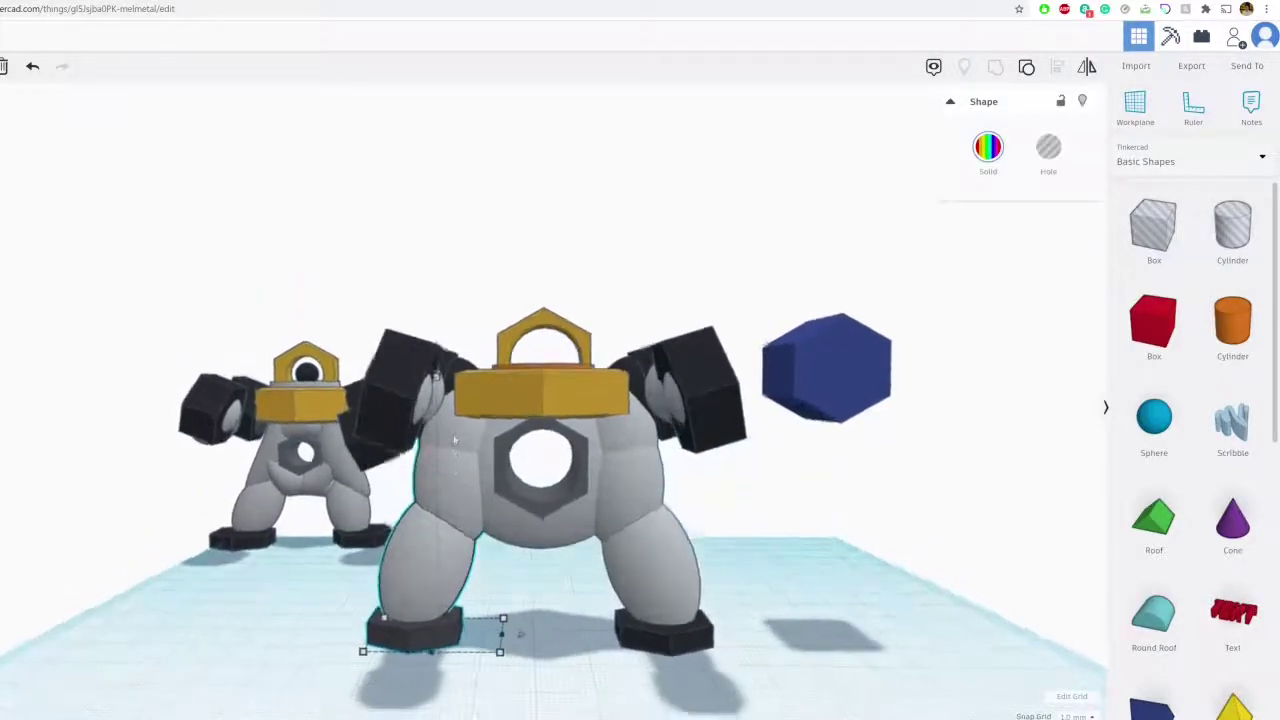
middle_drag(453, 433, 455, 463)
right_drag(458, 466, 515, 482)
right_drag(609, 529, 580, 441)
scroll(577, 436, up, 3)
click(575, 433)
click(988, 147)
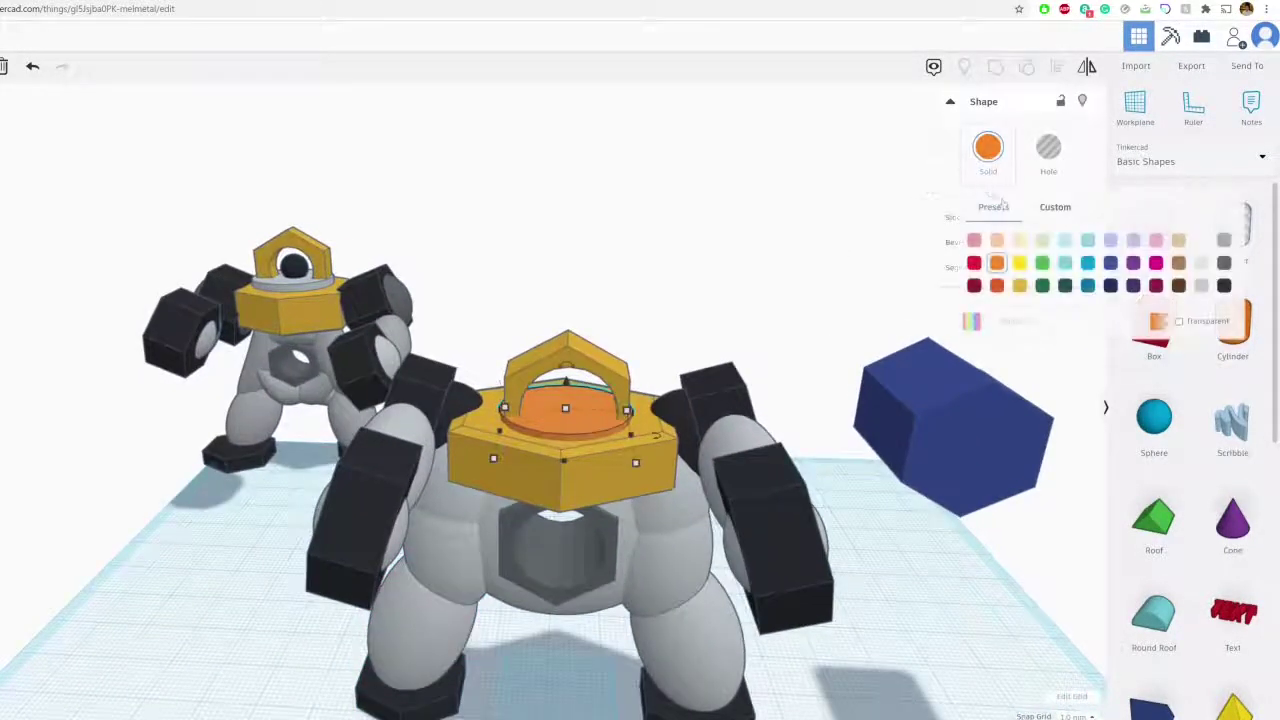
click(1201, 286)
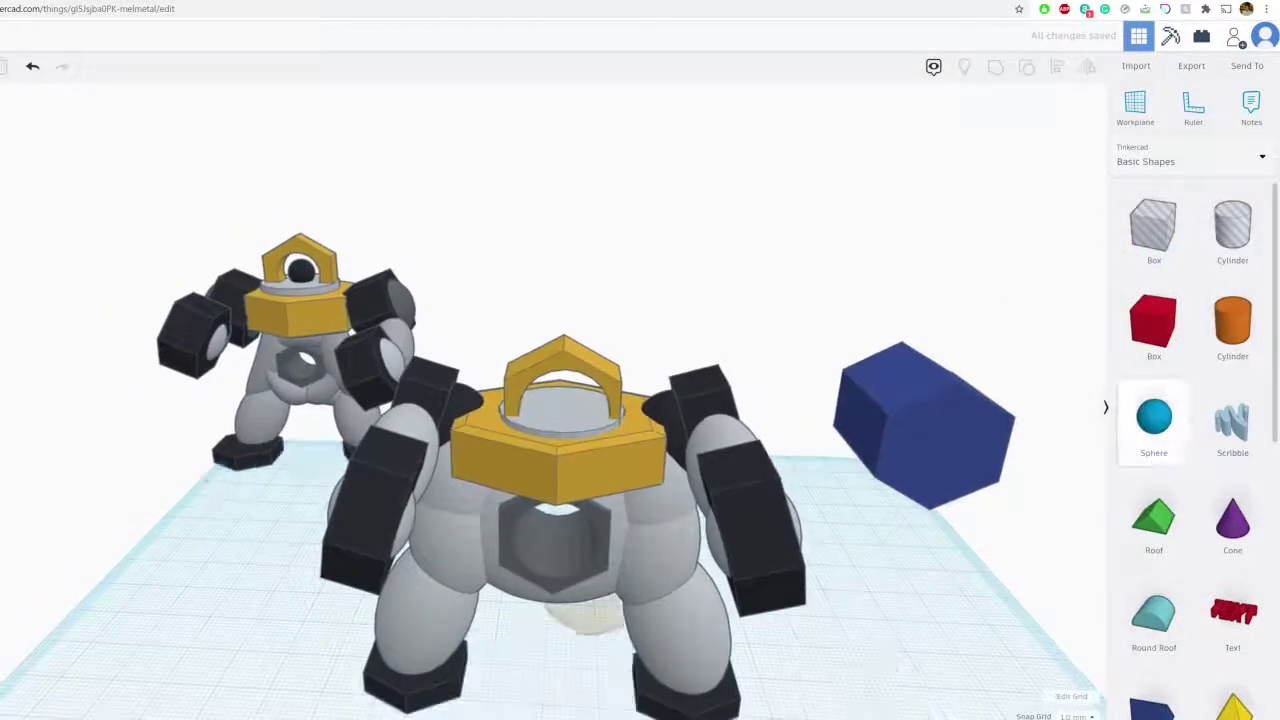
- Add a sphere, raise it 52 mm above the workplane inside the golden head nut and colour it black as the eye
drag(1154, 420, 561, 639)
drag(557, 582, 563, 350)
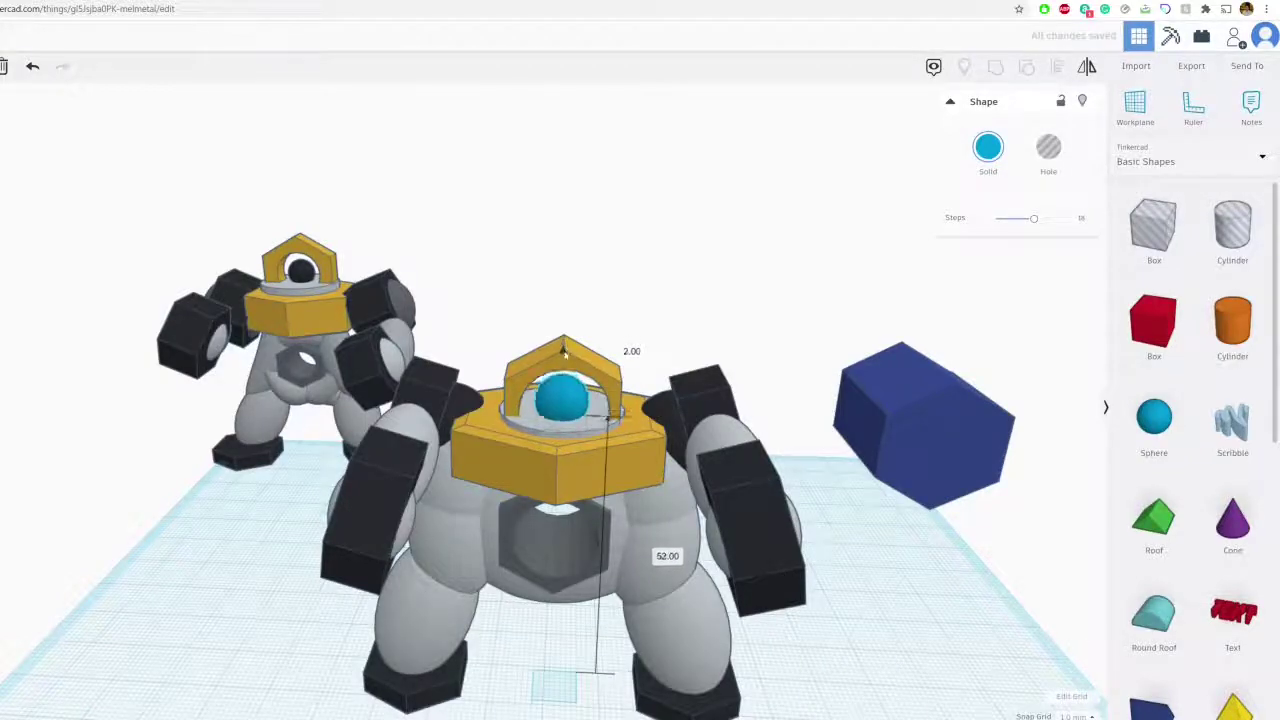
click(988, 147)
click(1222, 286)
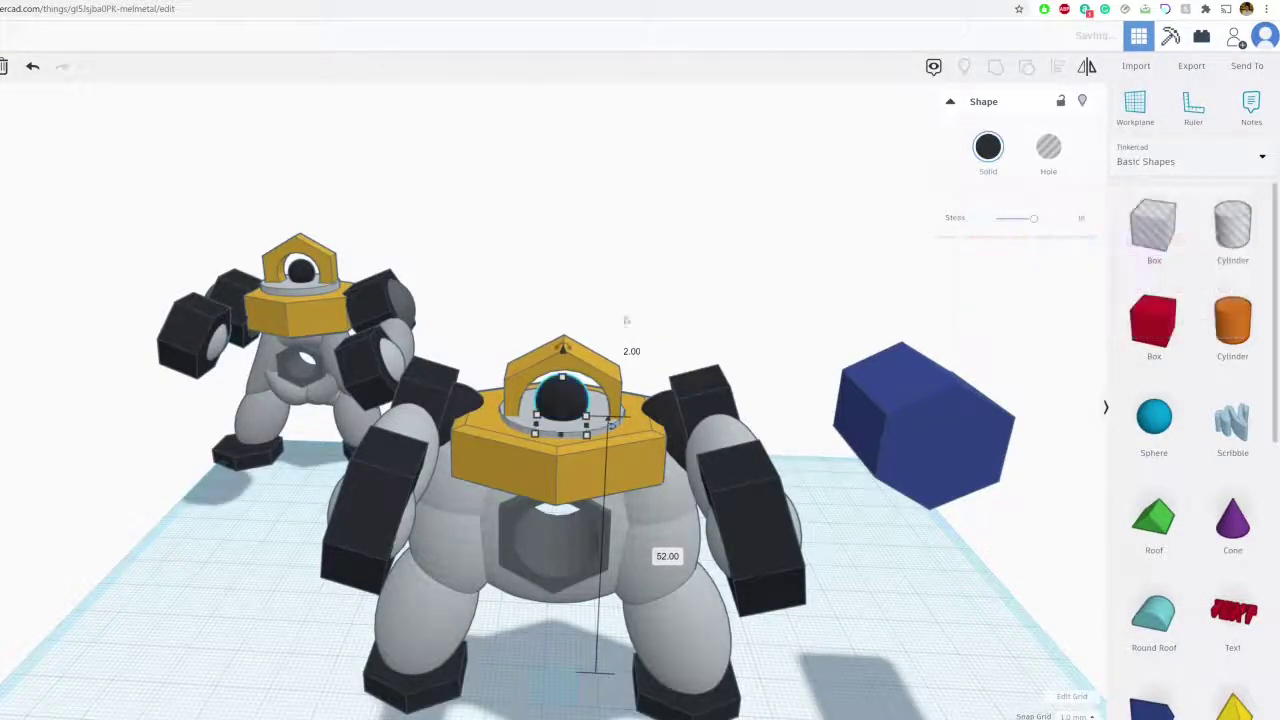
- Move the finished Melmetal in the background 3 mm away from the new model
click(592, 280)
right_drag(590, 278, 591, 263)
scroll(594, 541, down, 2)
scroll(592, 540, down, 5)
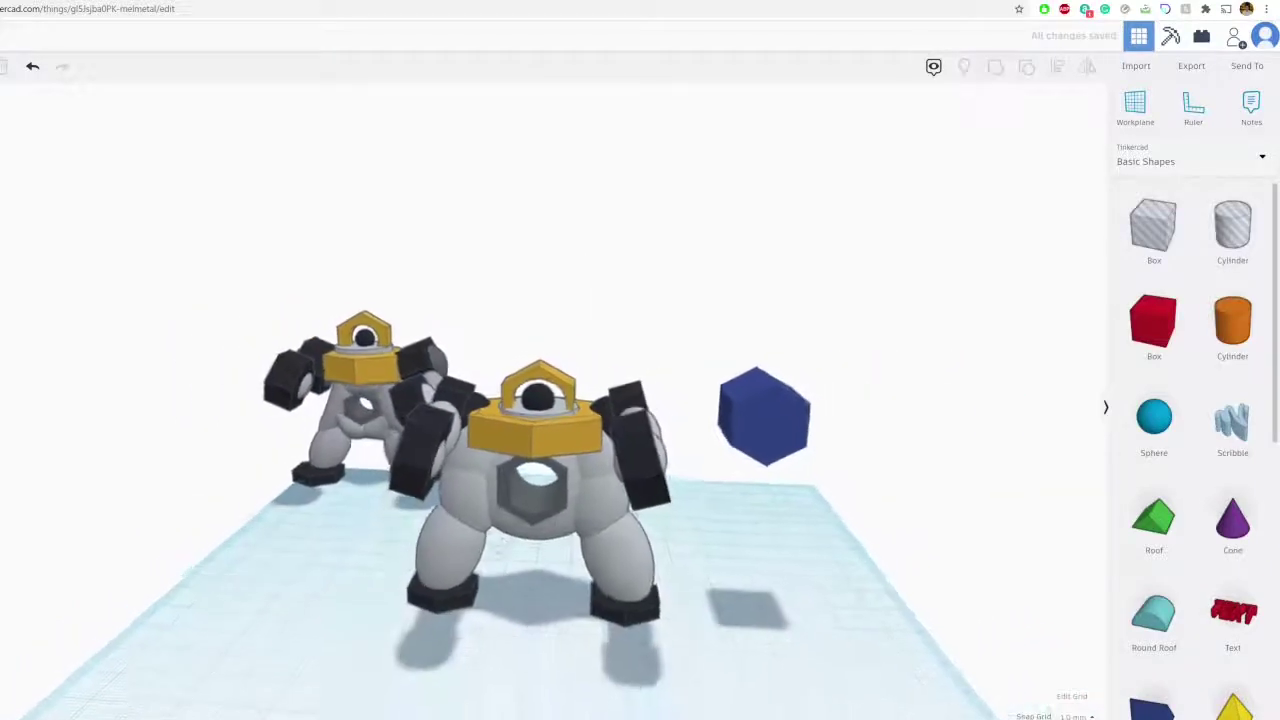
scroll(546, 509, up, 3)
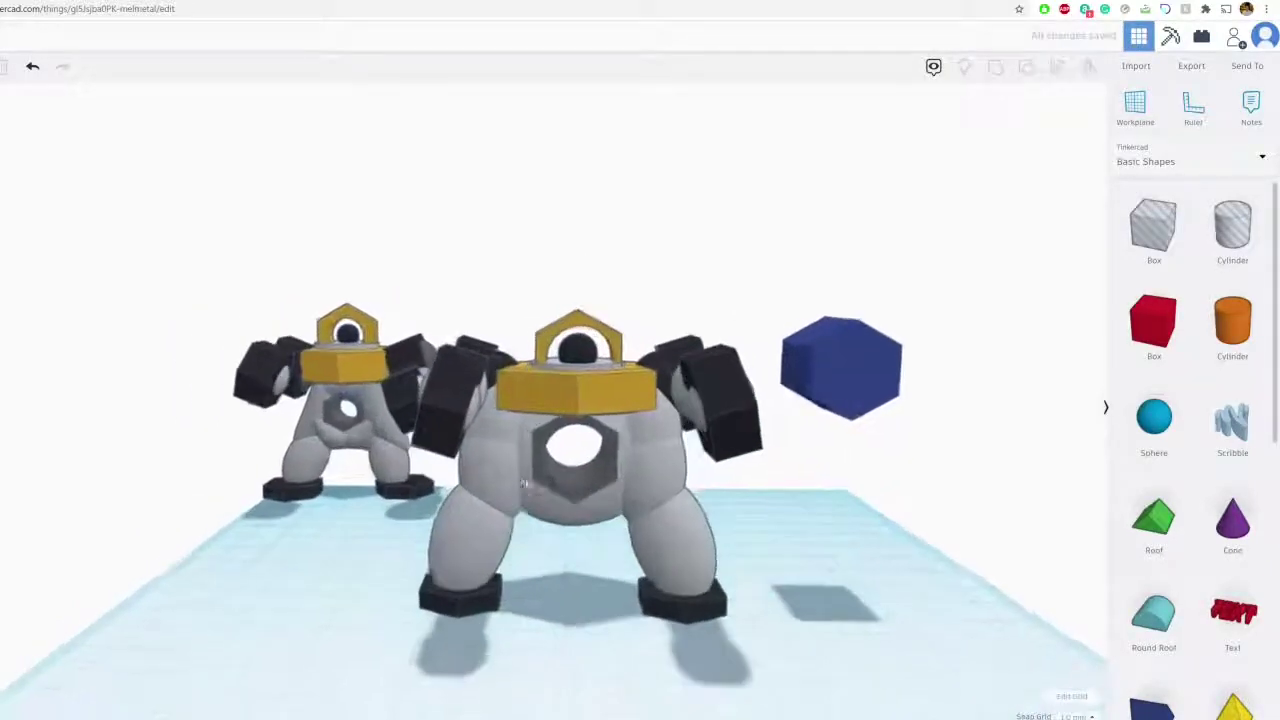
click(458, 512)
scroll(458, 512, up, 3)
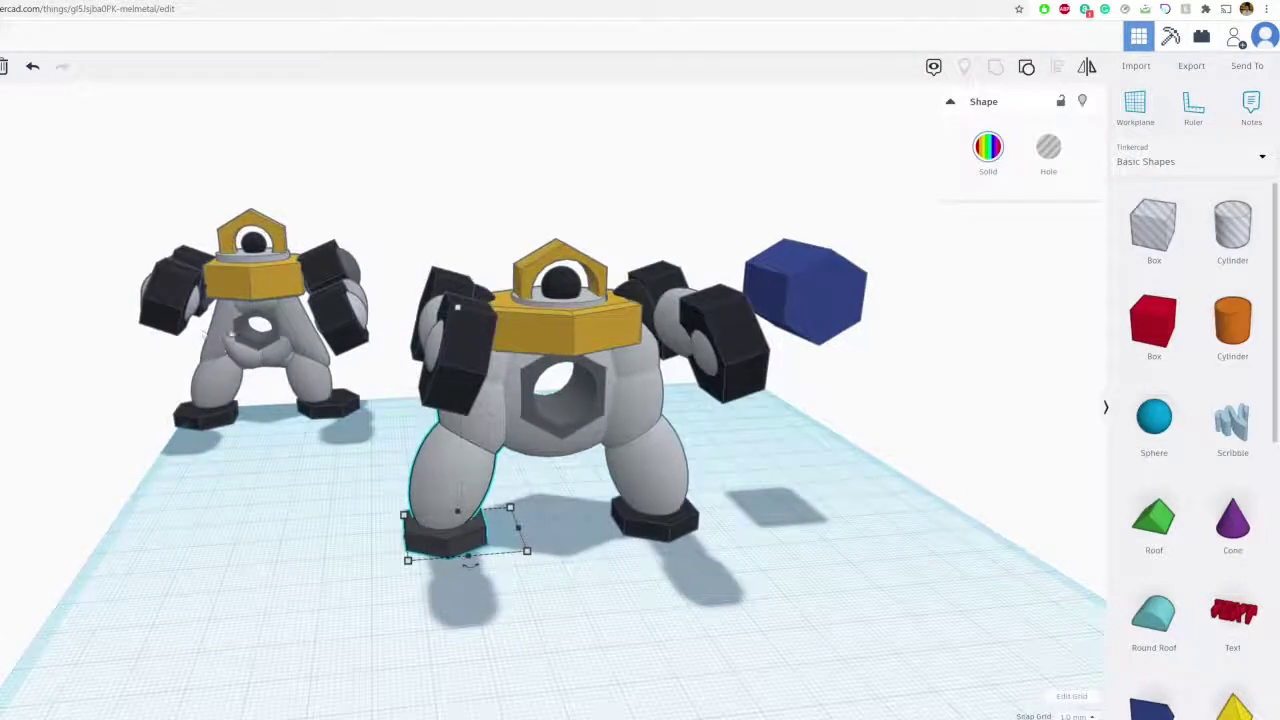
click(233, 332)
mouse_move(230, 330)
mouse_down()
mouse_move(250, 362)
mouse_move(228, 378)
mouse_move(203, 325)
mouse_move(220, 333)
mouse_up()
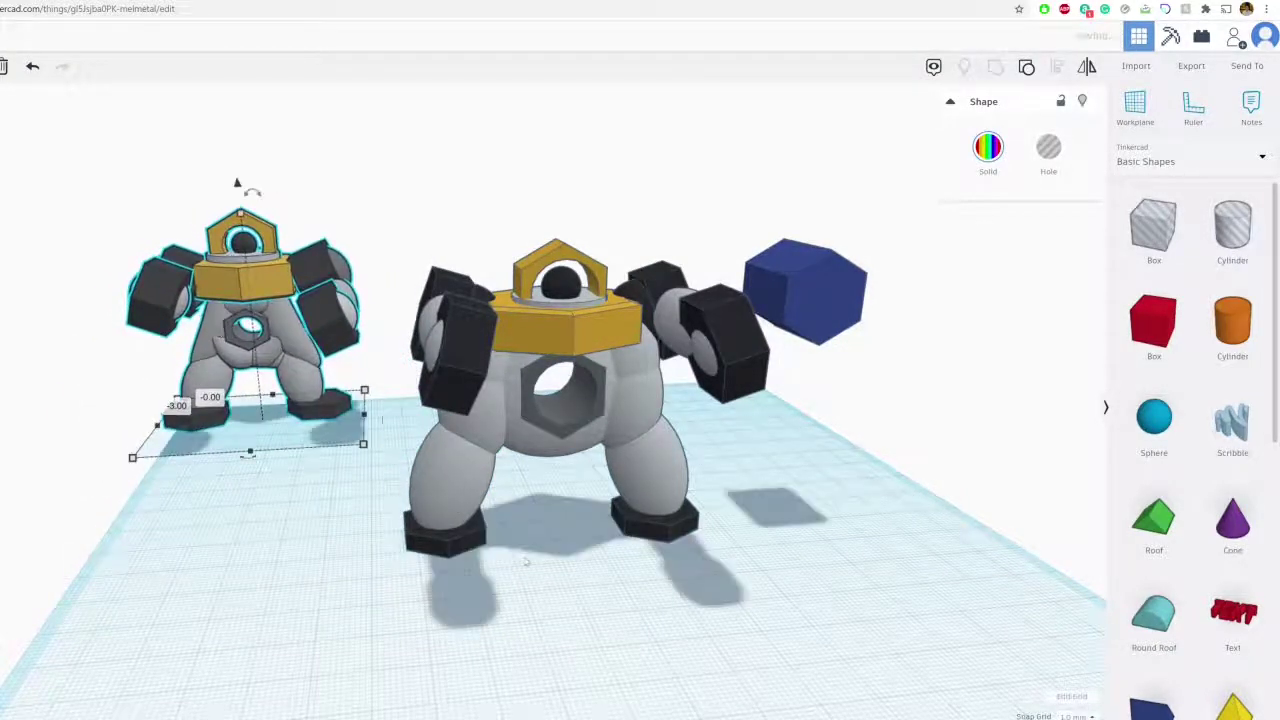
- Move the new Melmetal's left-hand leg inward towards the body and make it slightly narrower
click(630, 588)
right_drag(634, 590, 541, 516)
click(535, 480)
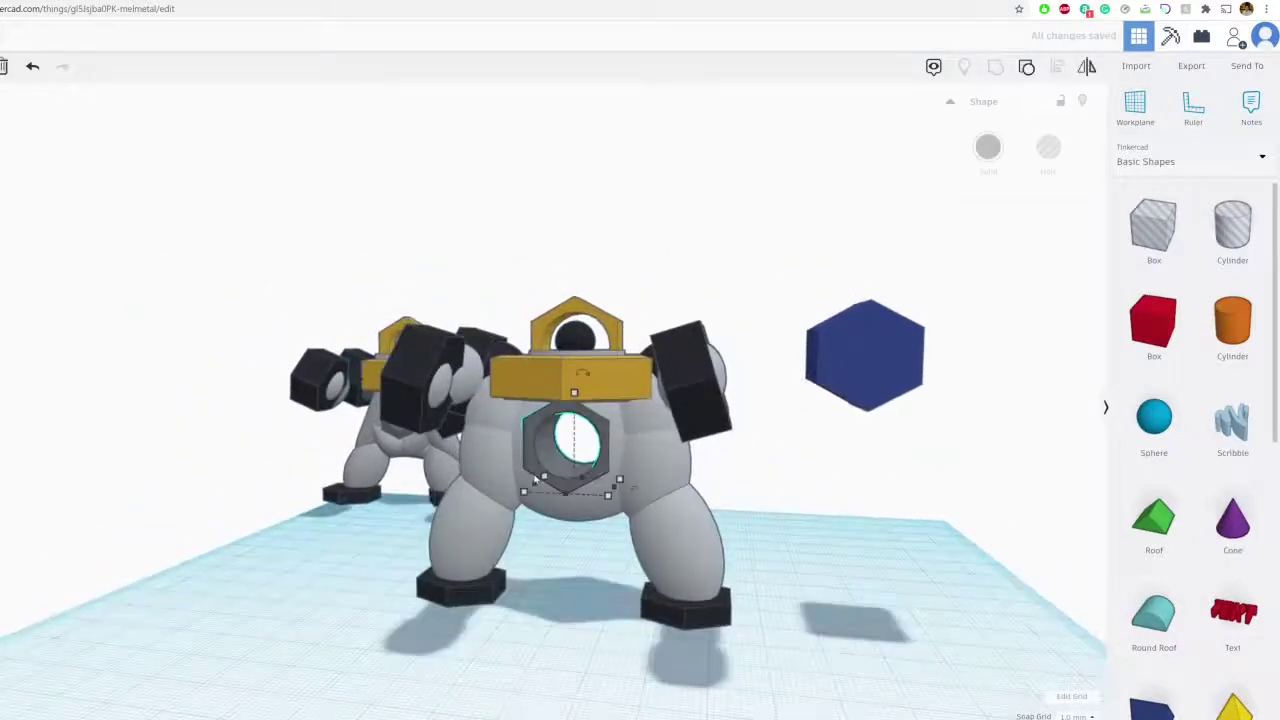
right_drag(565, 562, 628, 577)
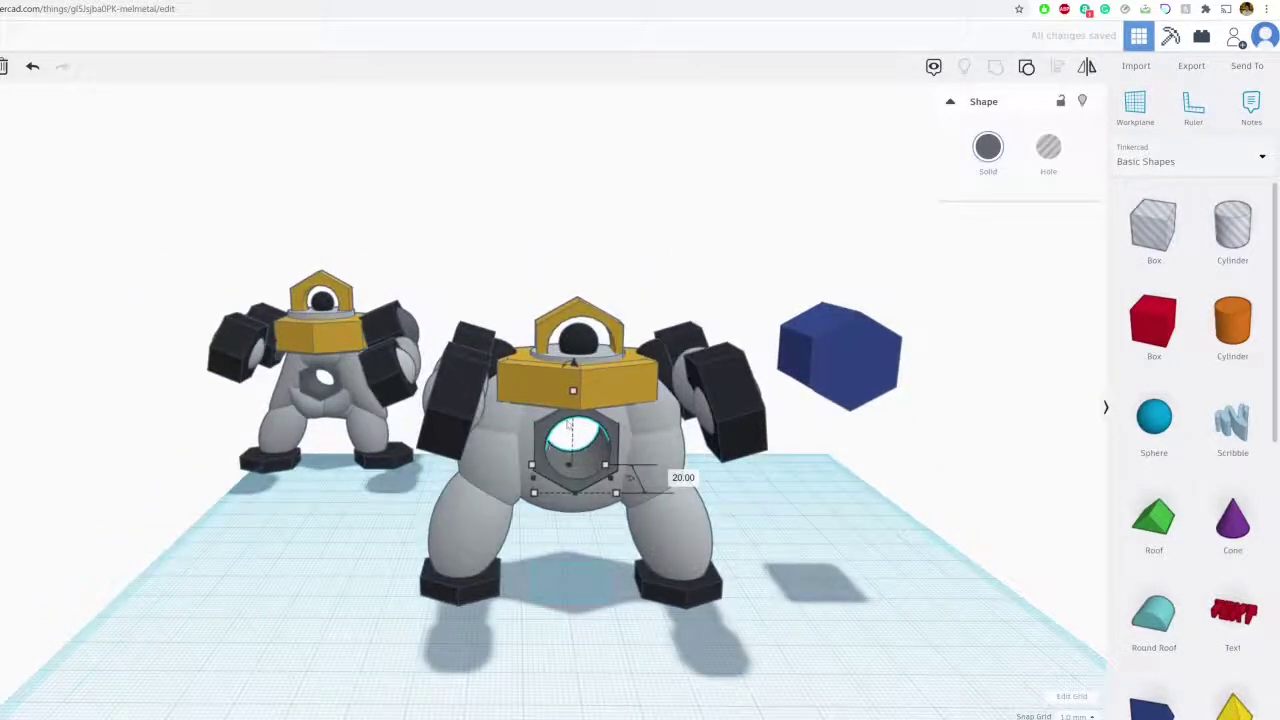
scroll(480, 461, up, 2)
click(480, 461)
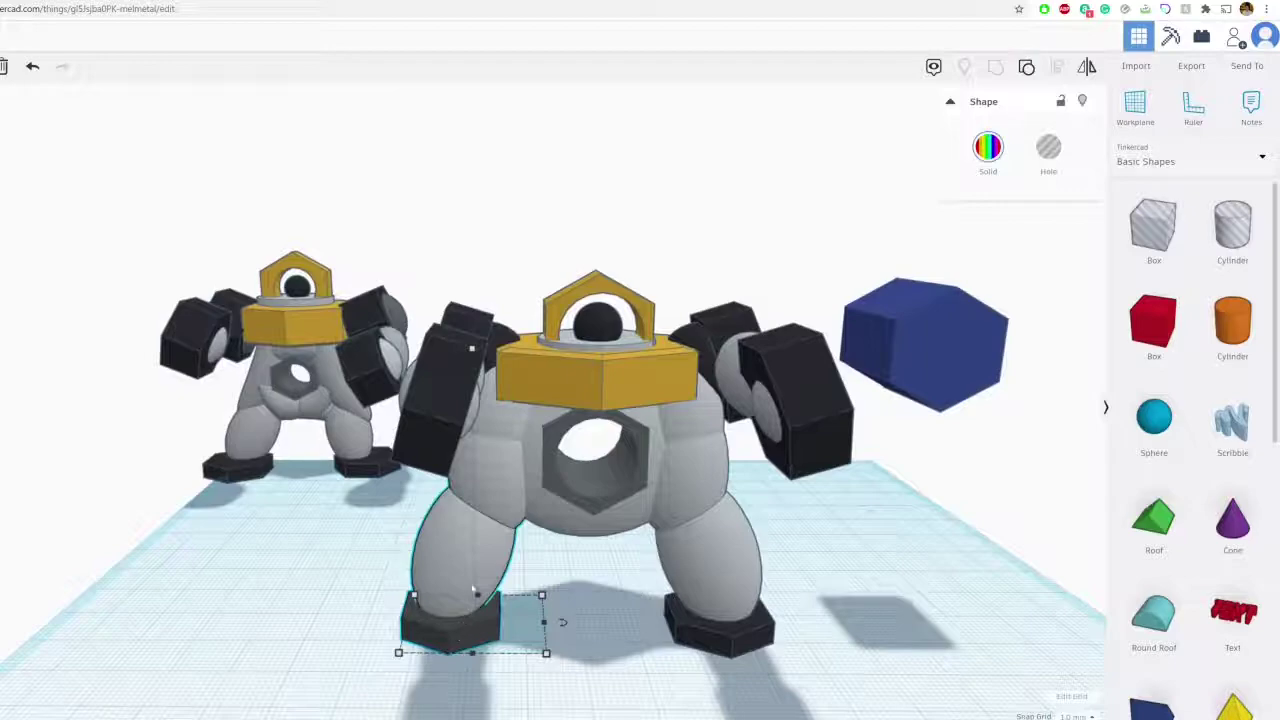
drag(474, 591, 497, 586)
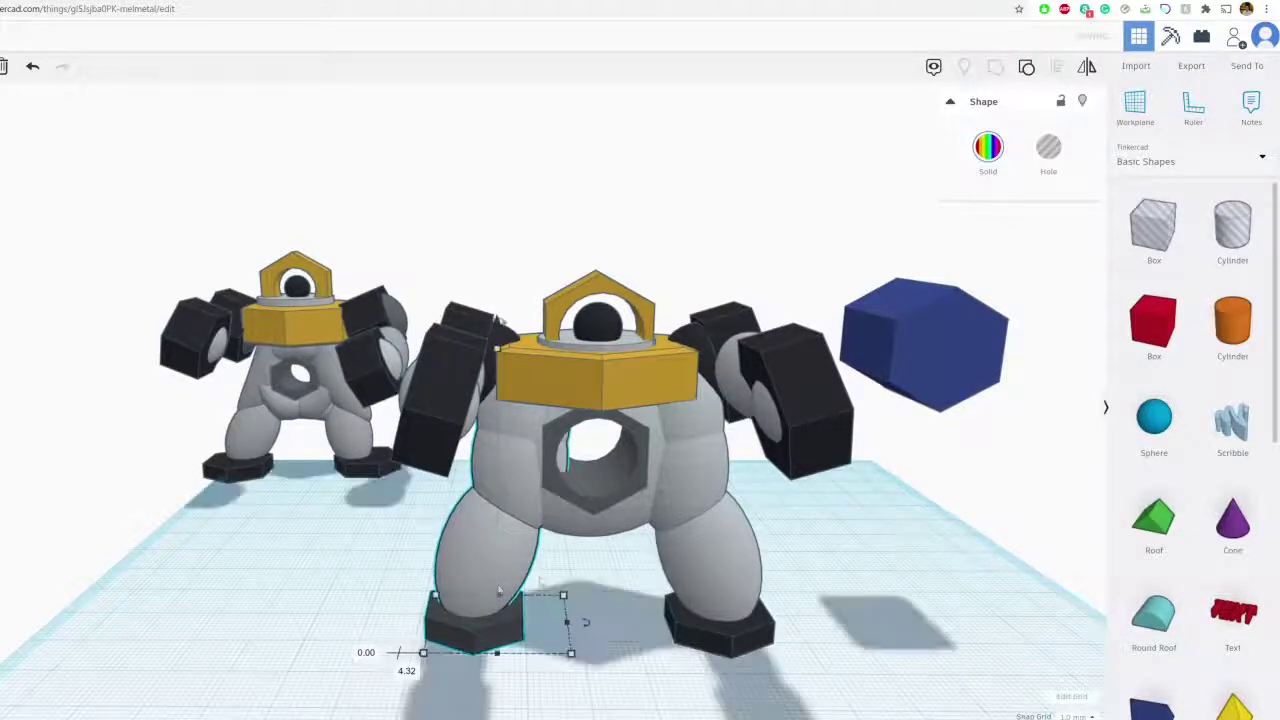
drag(567, 622, 547, 622)
drag(505, 531, 506, 532)
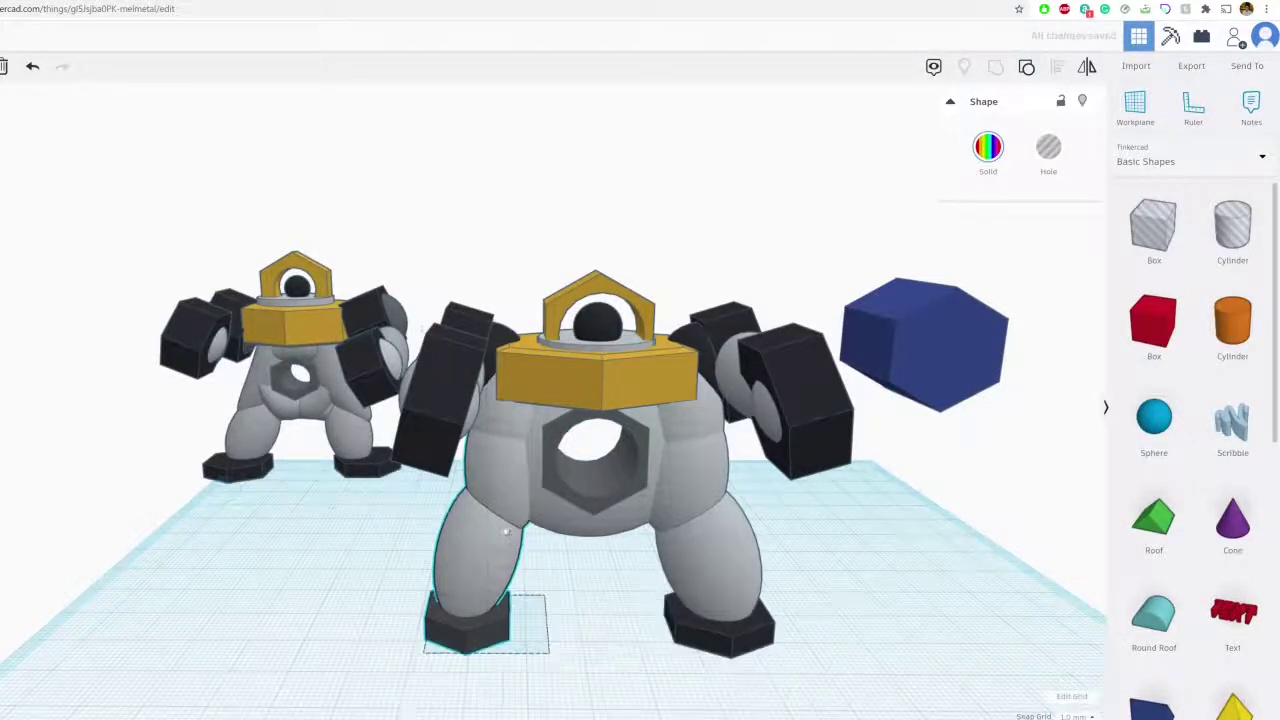
- Move the right-hand leg of the new Melmetal inward towards the belly
click(715, 567)
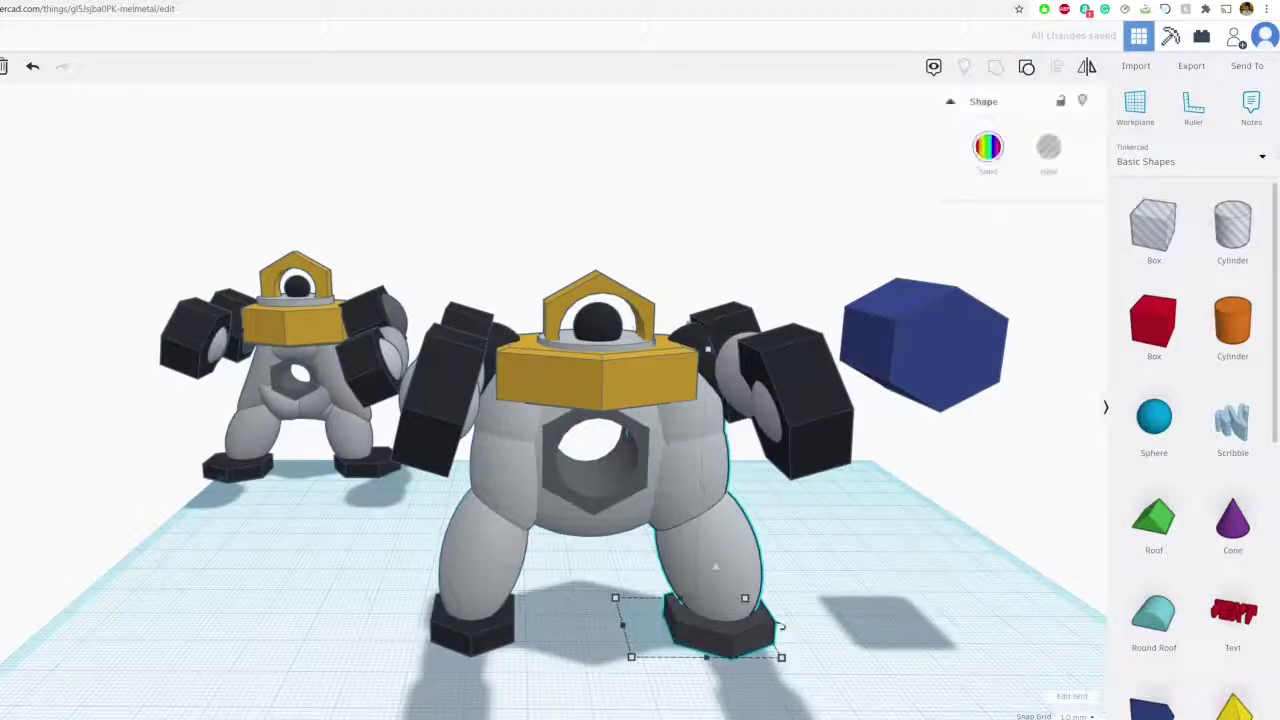
drag(723, 553, 689, 551)
click(790, 545)
mouse_move(790, 545)
right_down()
mouse_move(728, 518)
mouse_move(724, 530)
mouse_move(786, 526)
right_up()
scroll(590, 510, down, 3)
- Consult the Melmetal reference picture and compare its legs and torso with the model from several angles
key(ctrl+Tab)
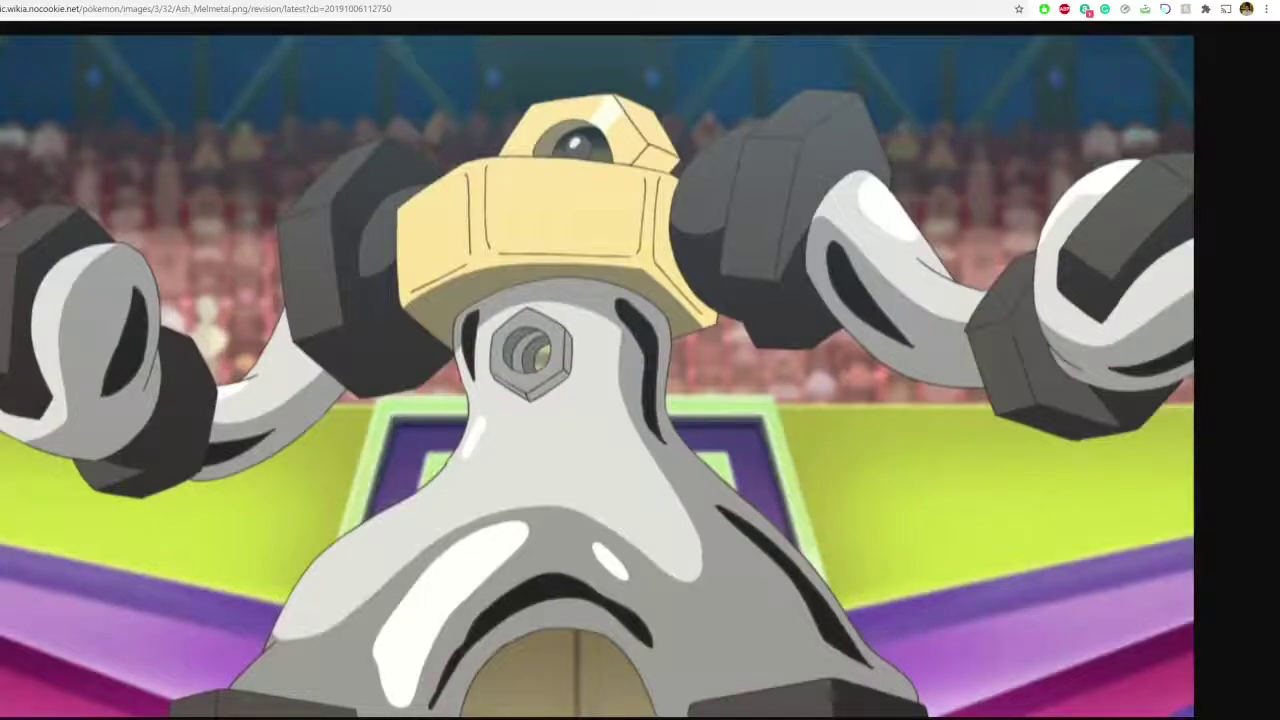
key(ctrl+Tab)
key(ctrl+Tab)
key(ctrl+Tab)
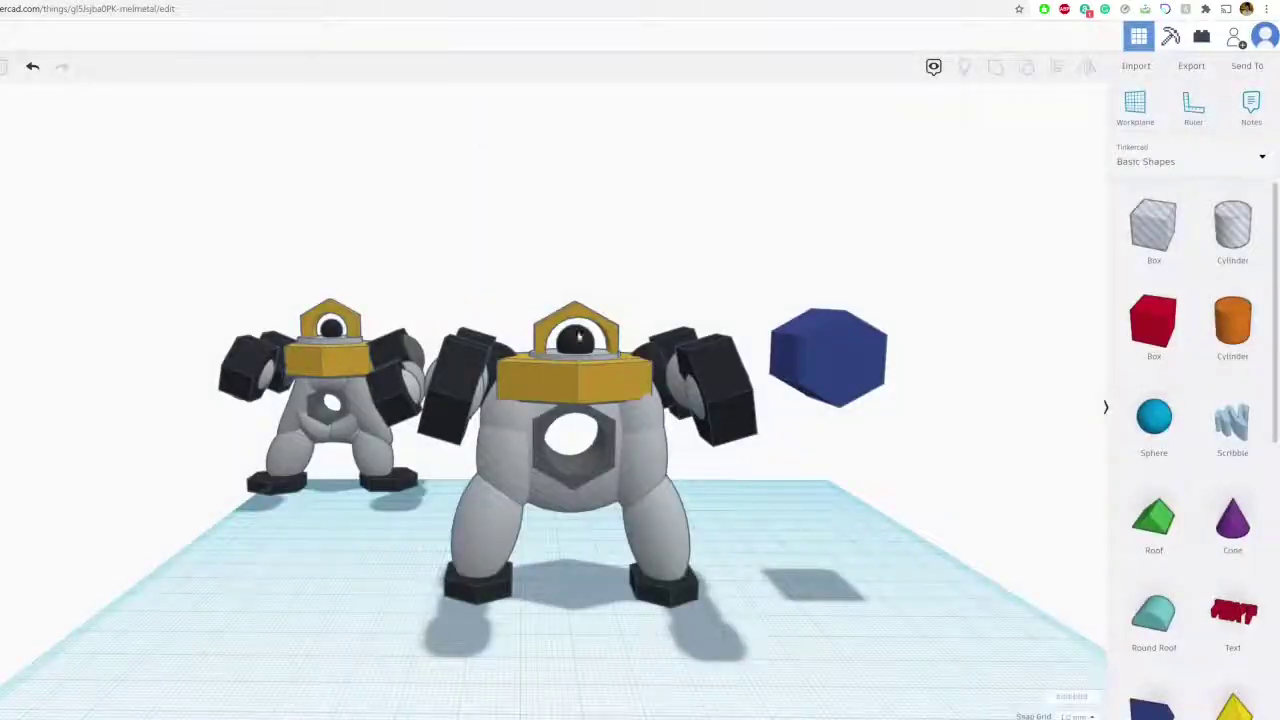
scroll(540, 560, up, 5)
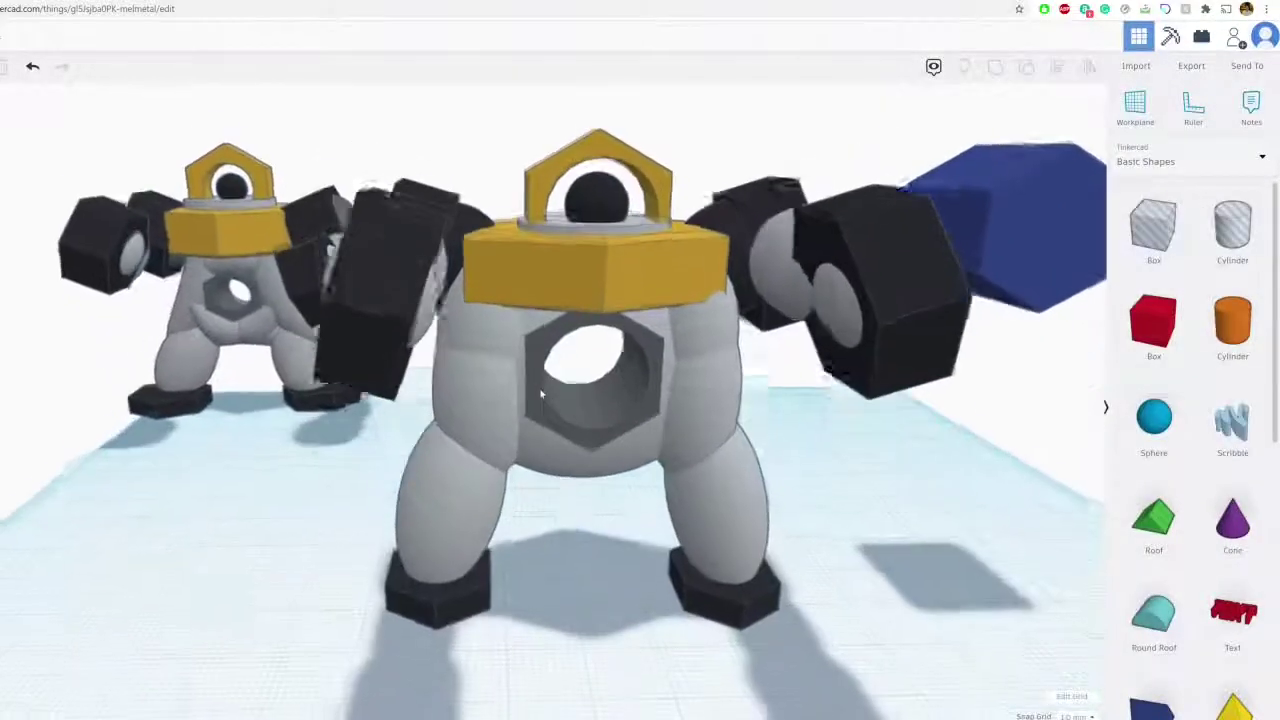
click(455, 372)
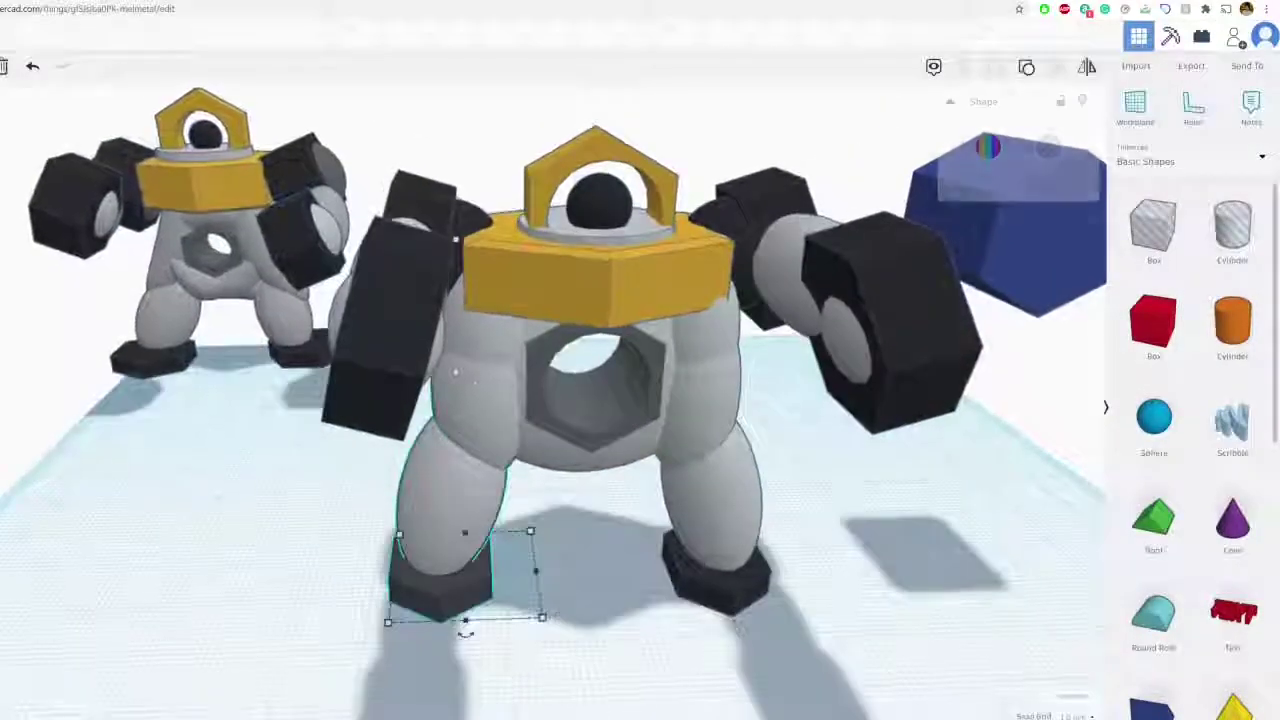
right_drag(476, 380, 468, 302)
right_drag(466, 512, 480, 563)
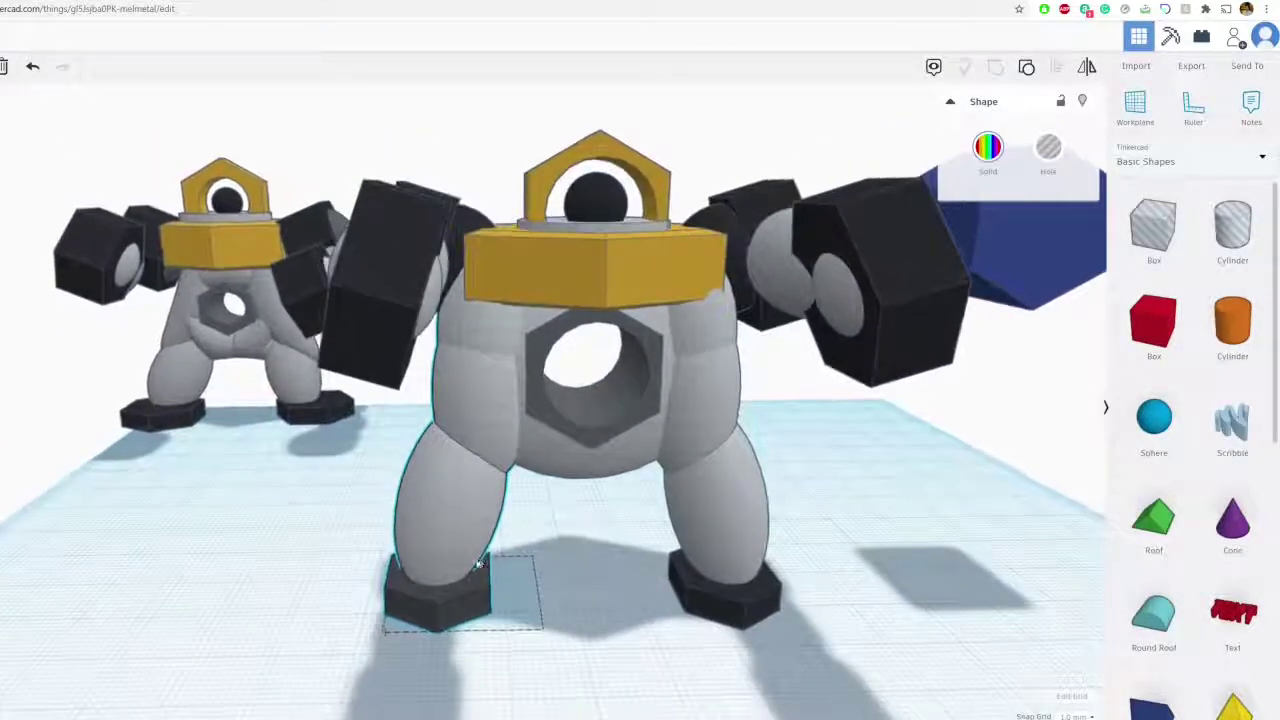
click(636, 587)
right_drag(636, 587, 531, 509)
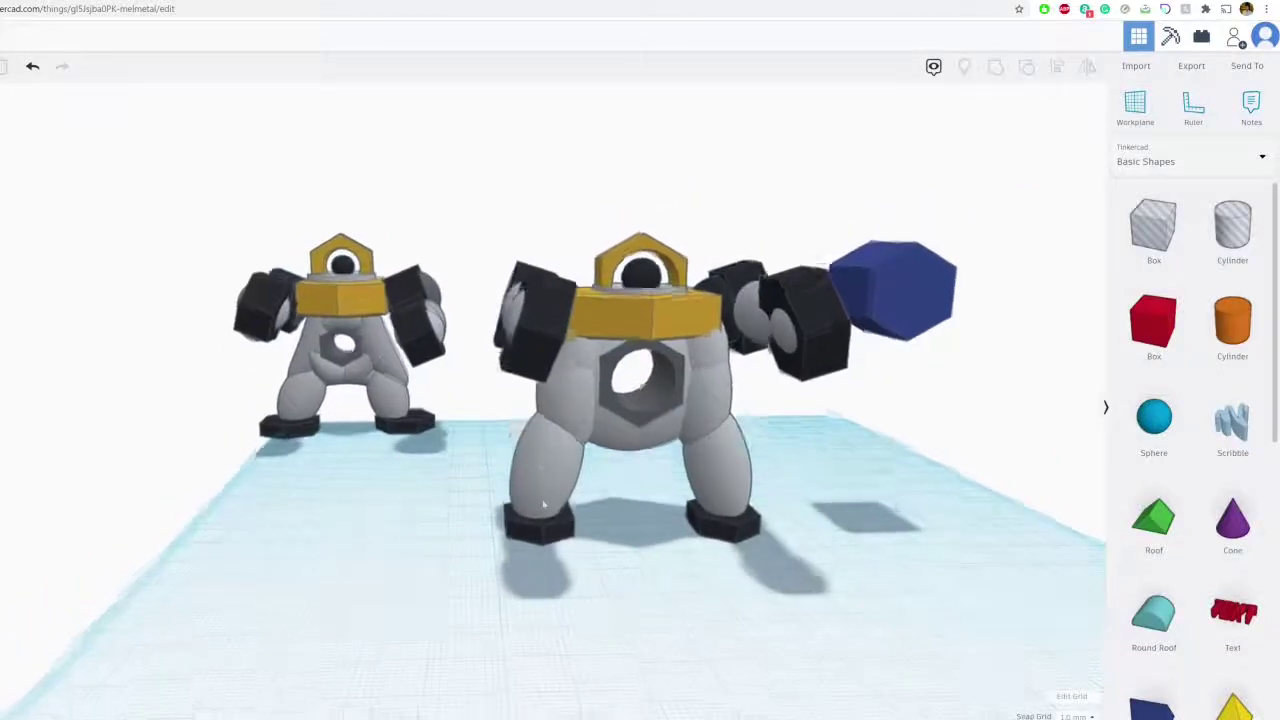
- Ungroup the left-hand leg, move it out in front of the body and delete its upper spheres, keeping the lower sphere and foot
click(535, 476)
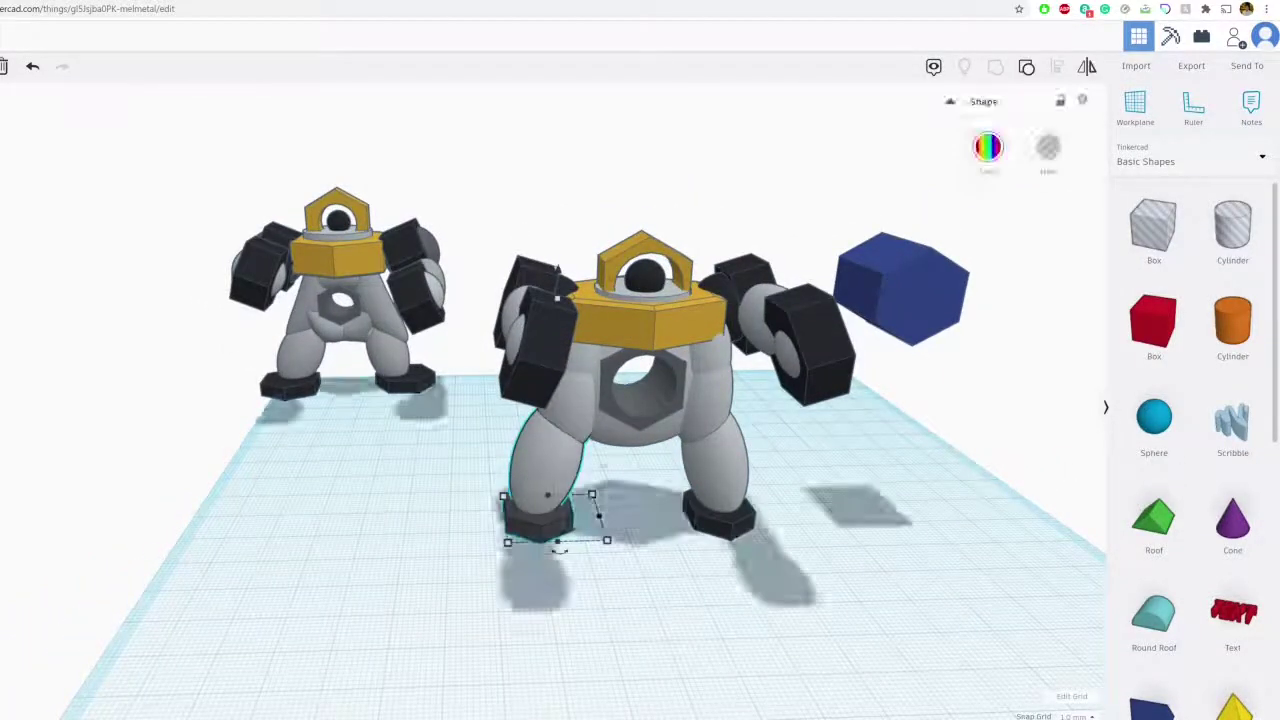
scroll(560, 456, up, 3)
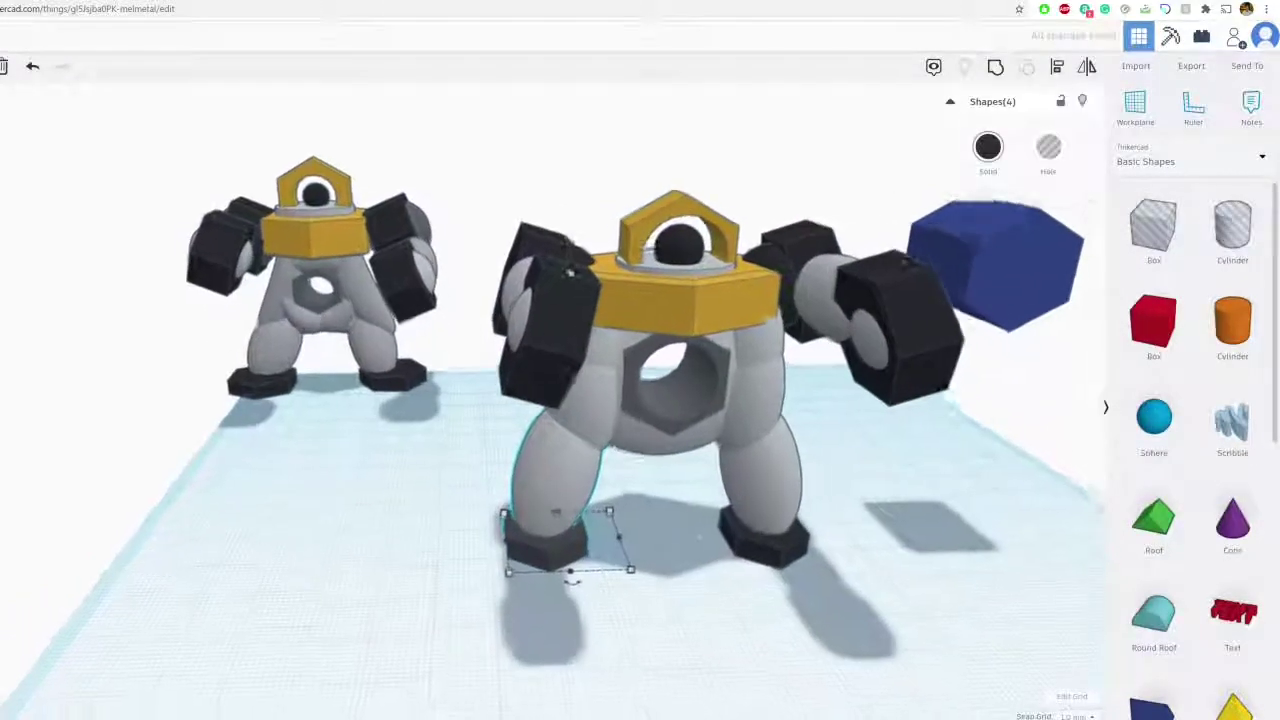
drag(570, 458, 473, 540)
click(524, 540)
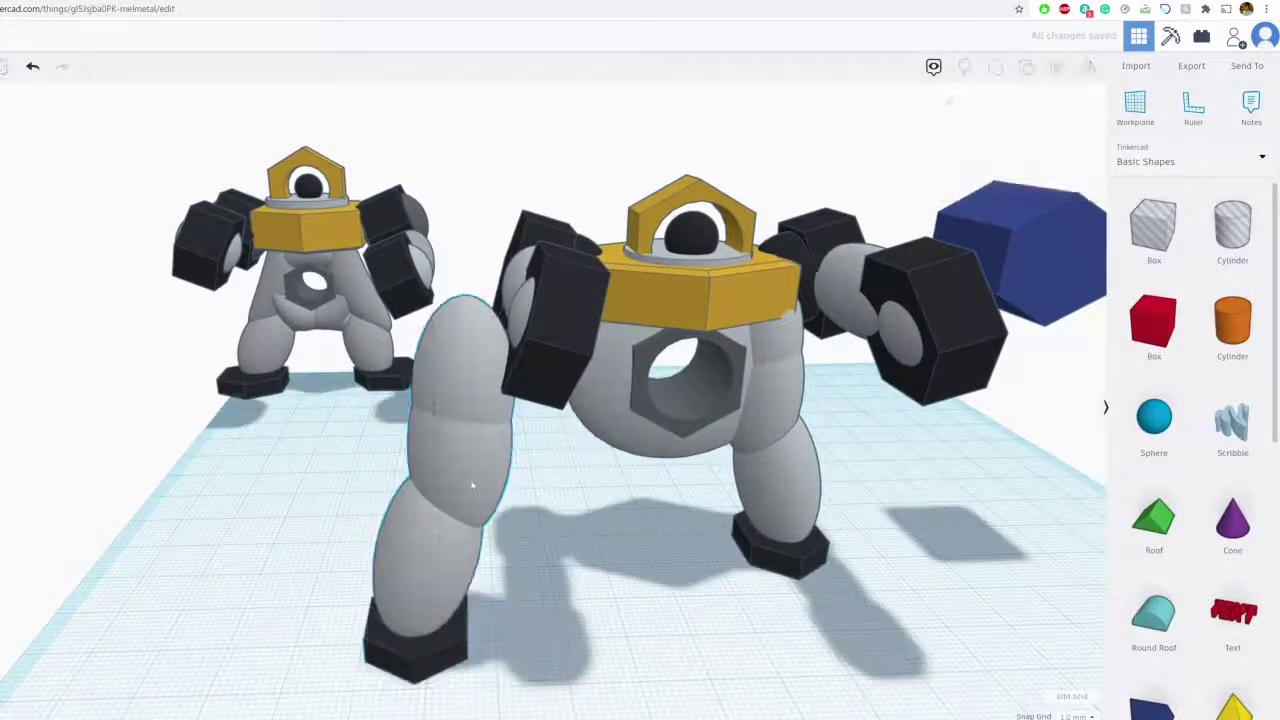
click(474, 486)
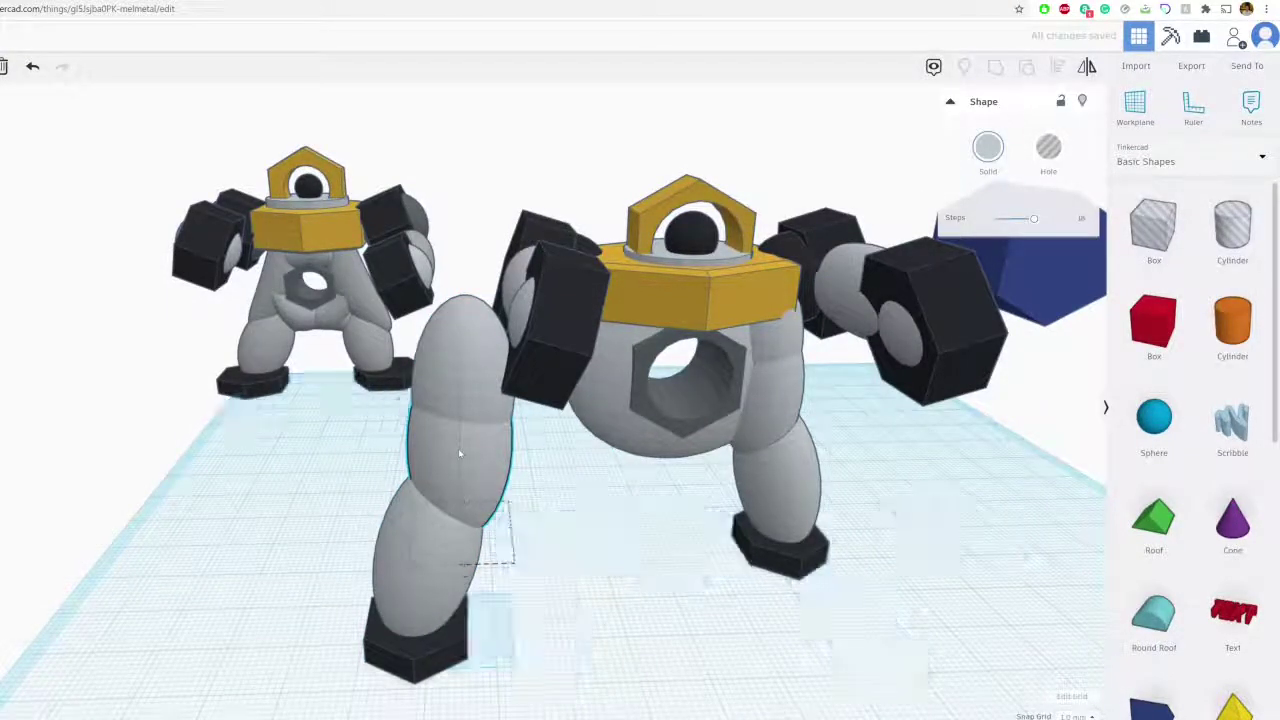
key(Delete)
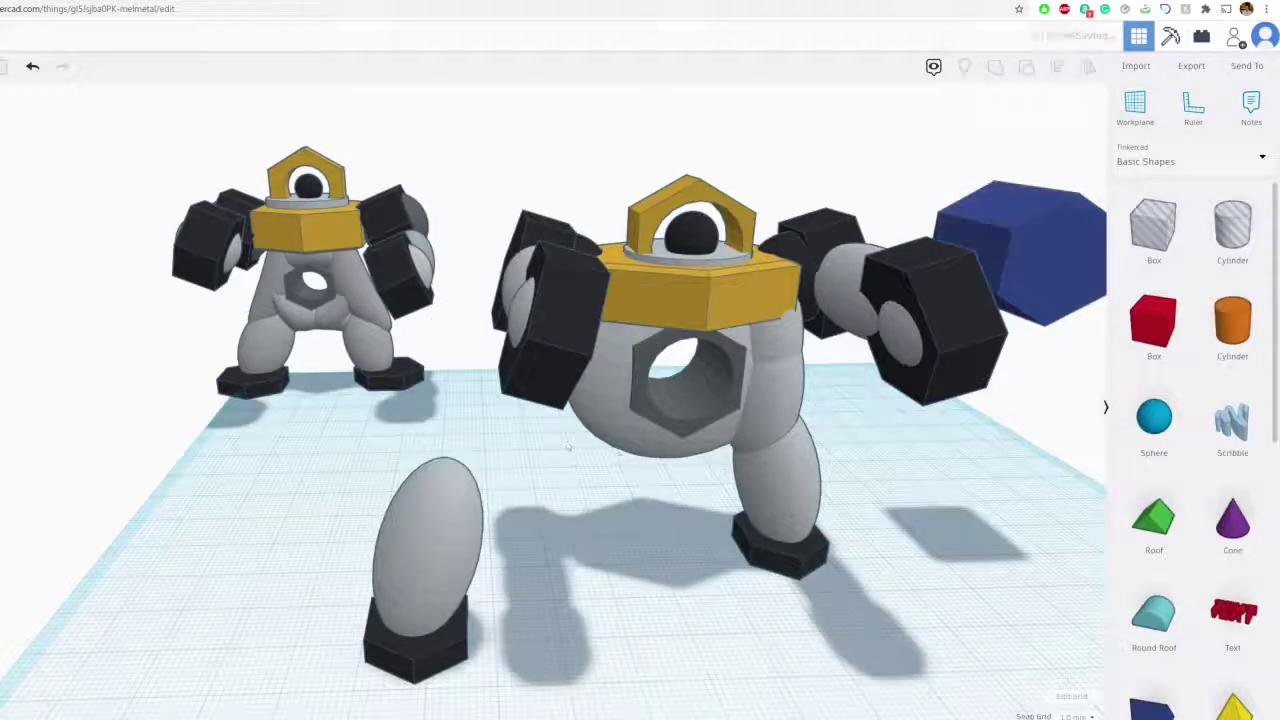
- Add the "new banana" shape from page 16 of all shape generators beside the detached leg
click(1211, 165)
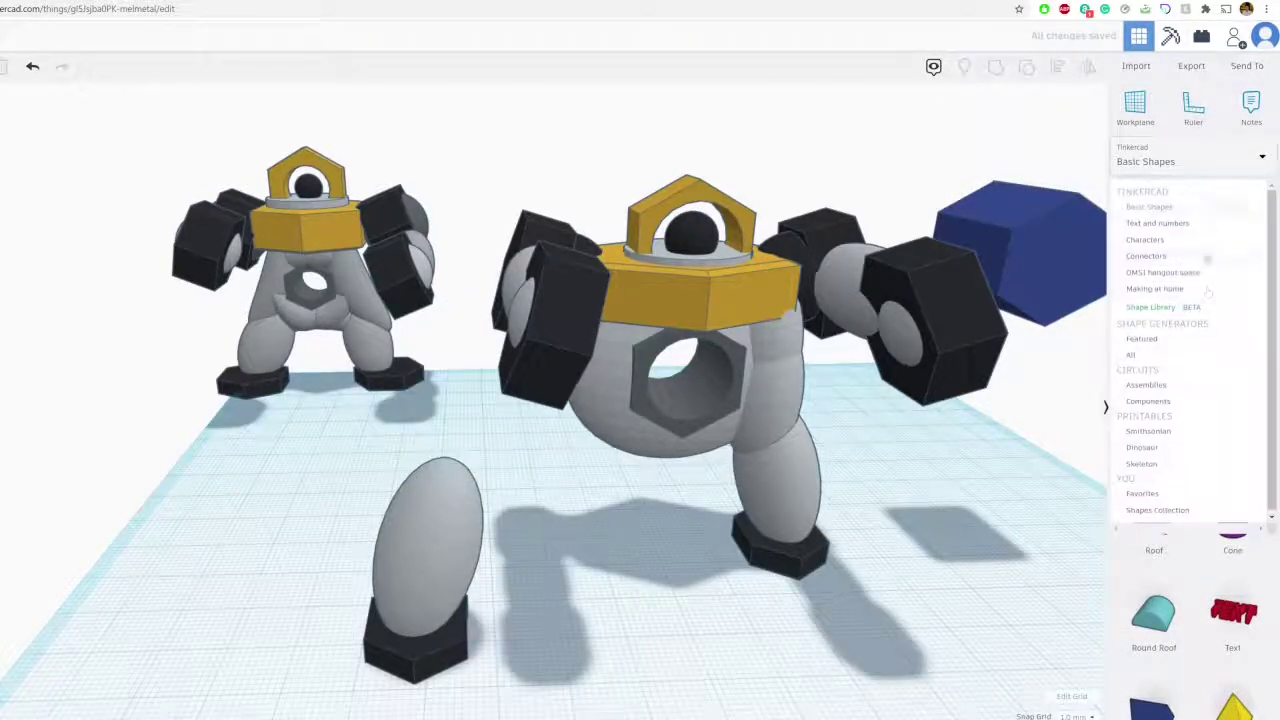
click(1158, 358)
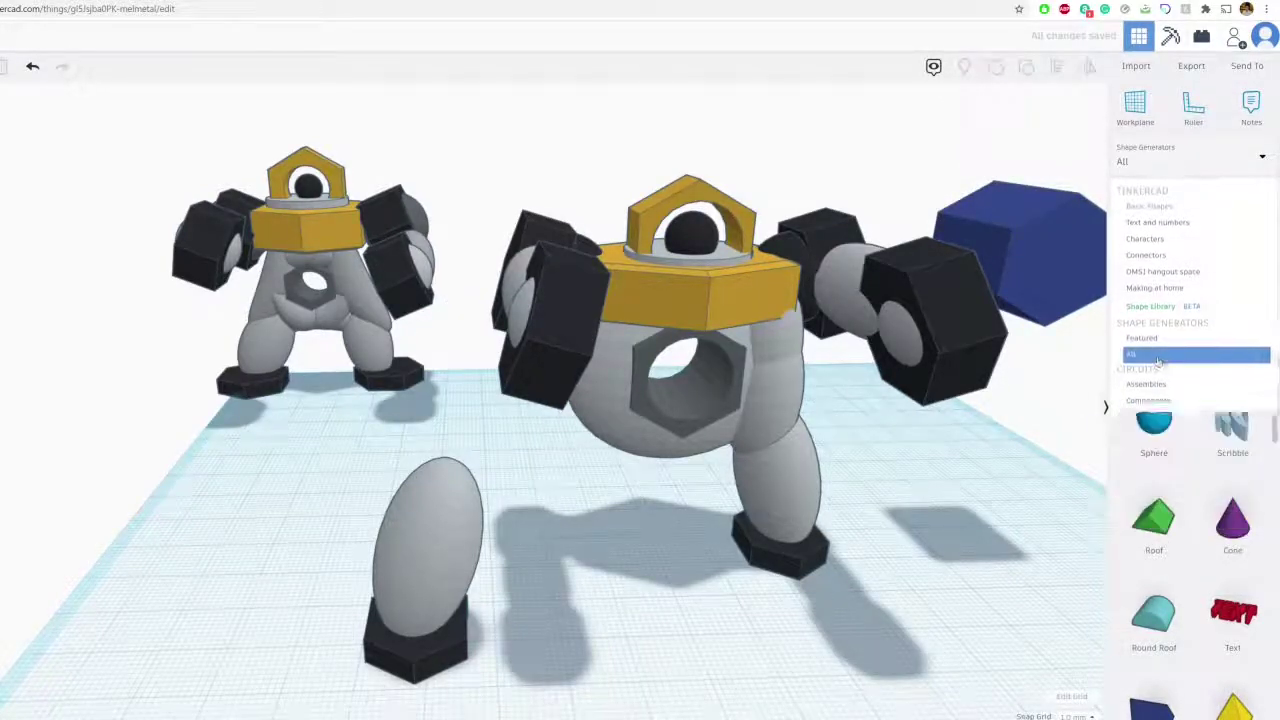
click(1240, 687)
click(1240, 687)
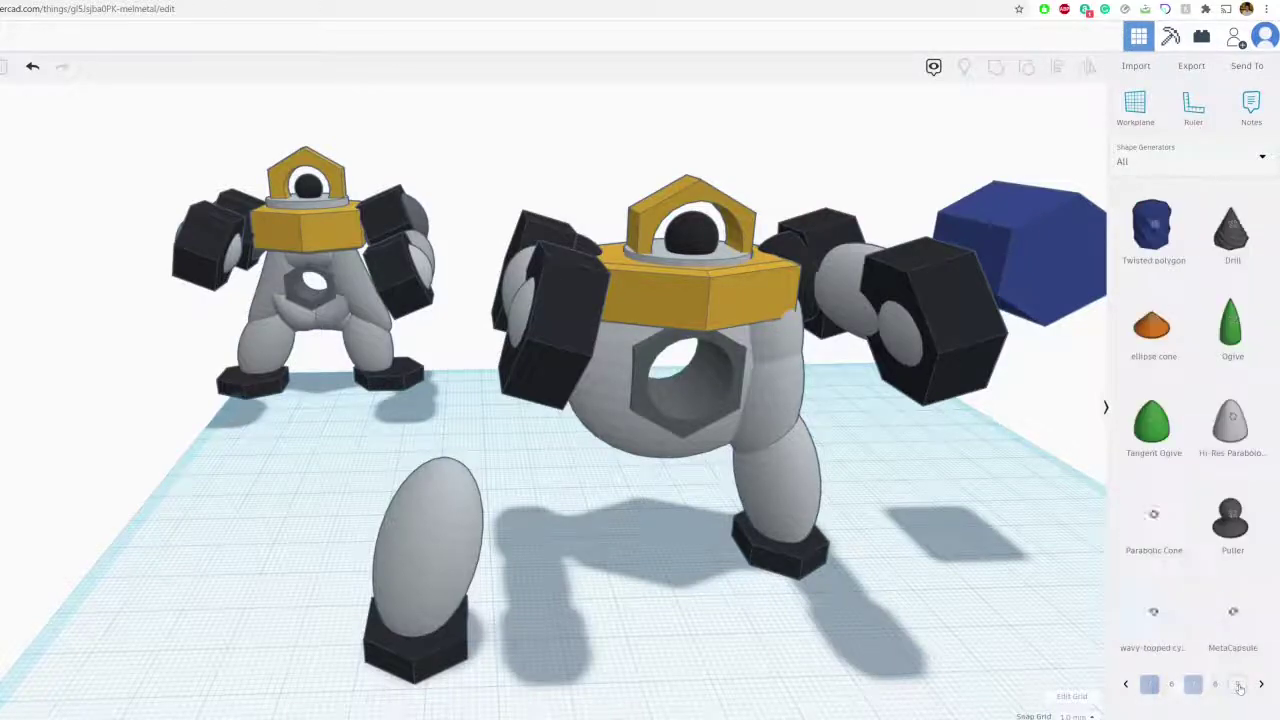
click(1242, 687)
click(1242, 687)
click(1242, 687)
click(1242, 687)
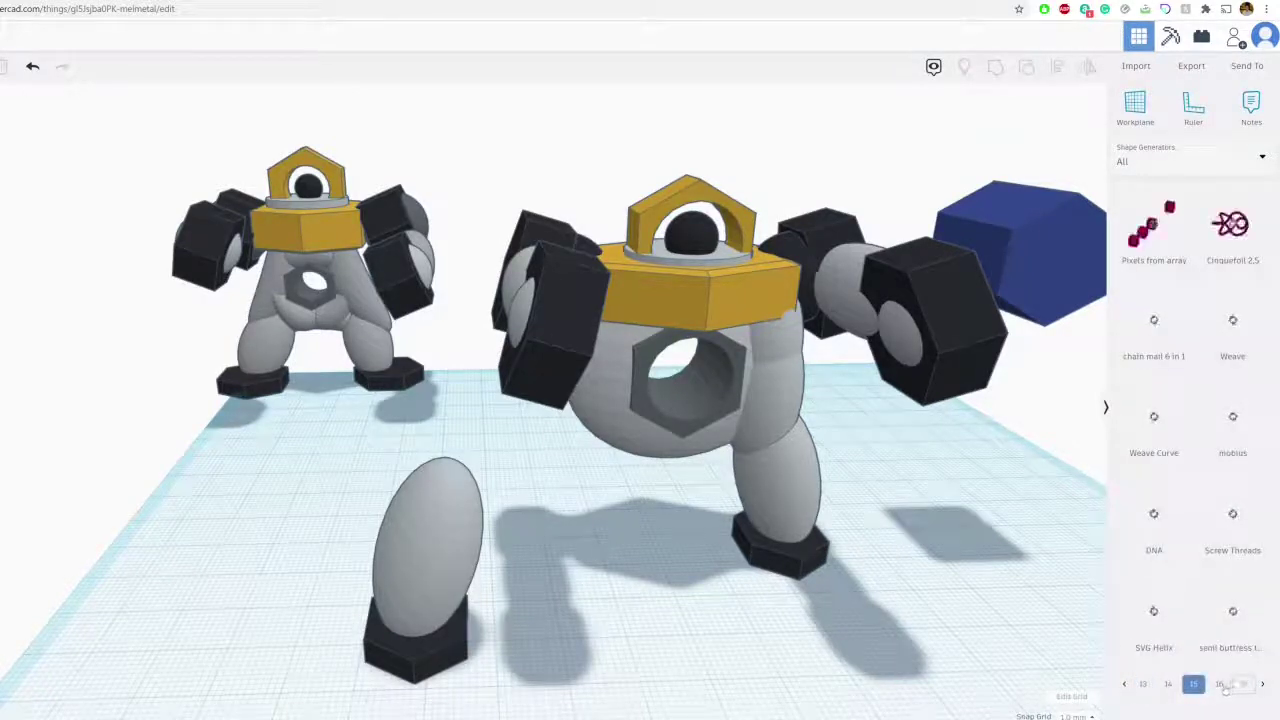
click(1219, 684)
drag(1232, 320, 547, 591)
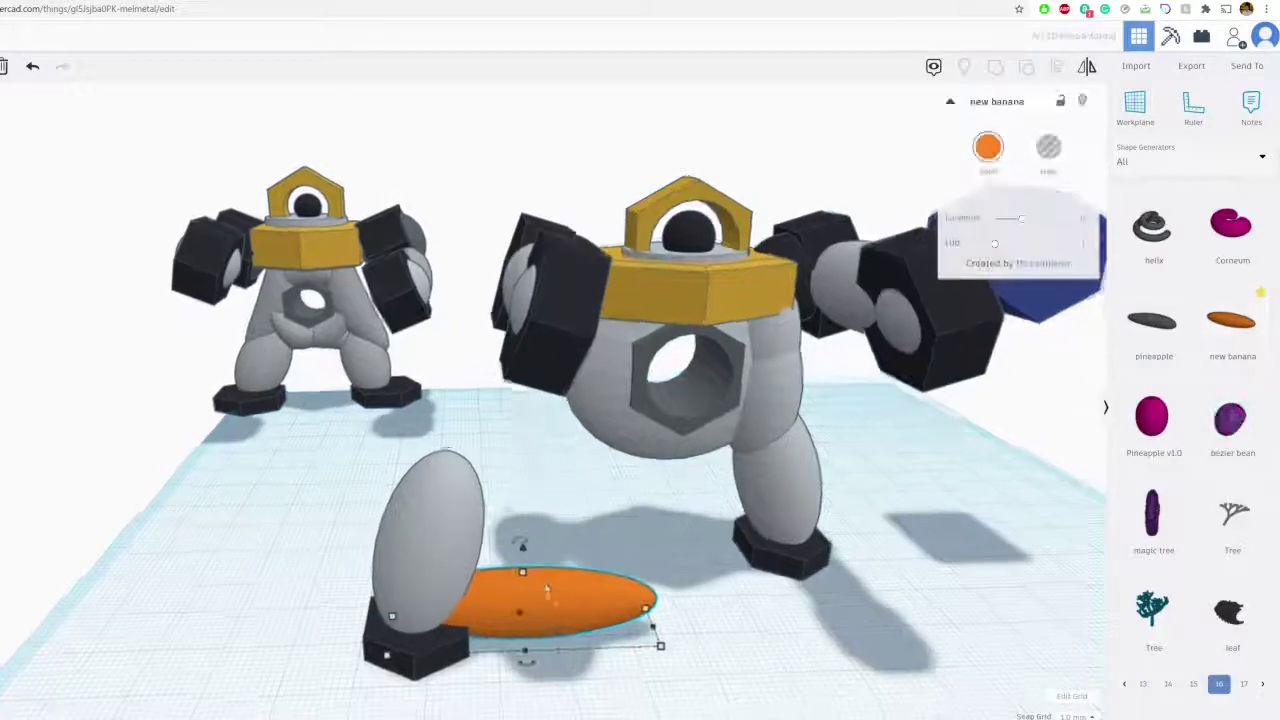
- Tilt the banana upright by 67.5° and set its curvature to the minimum
drag(522, 543, 480, 464)
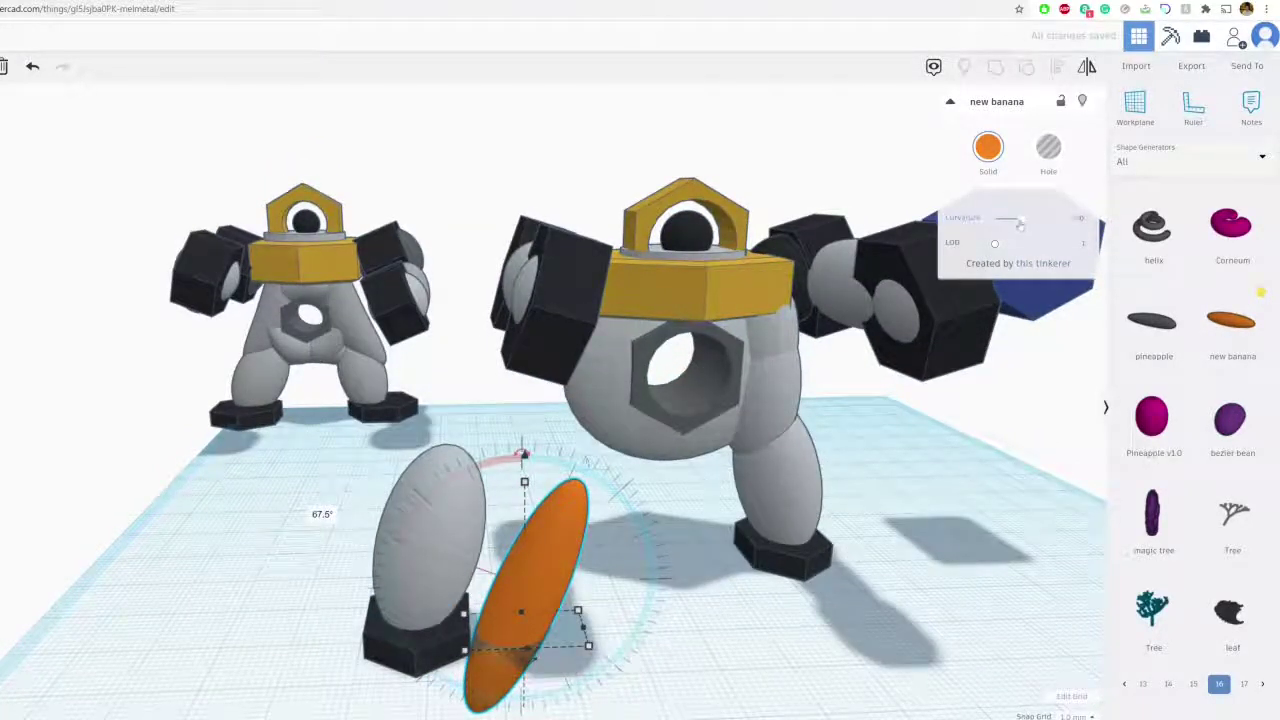
click(994, 218)
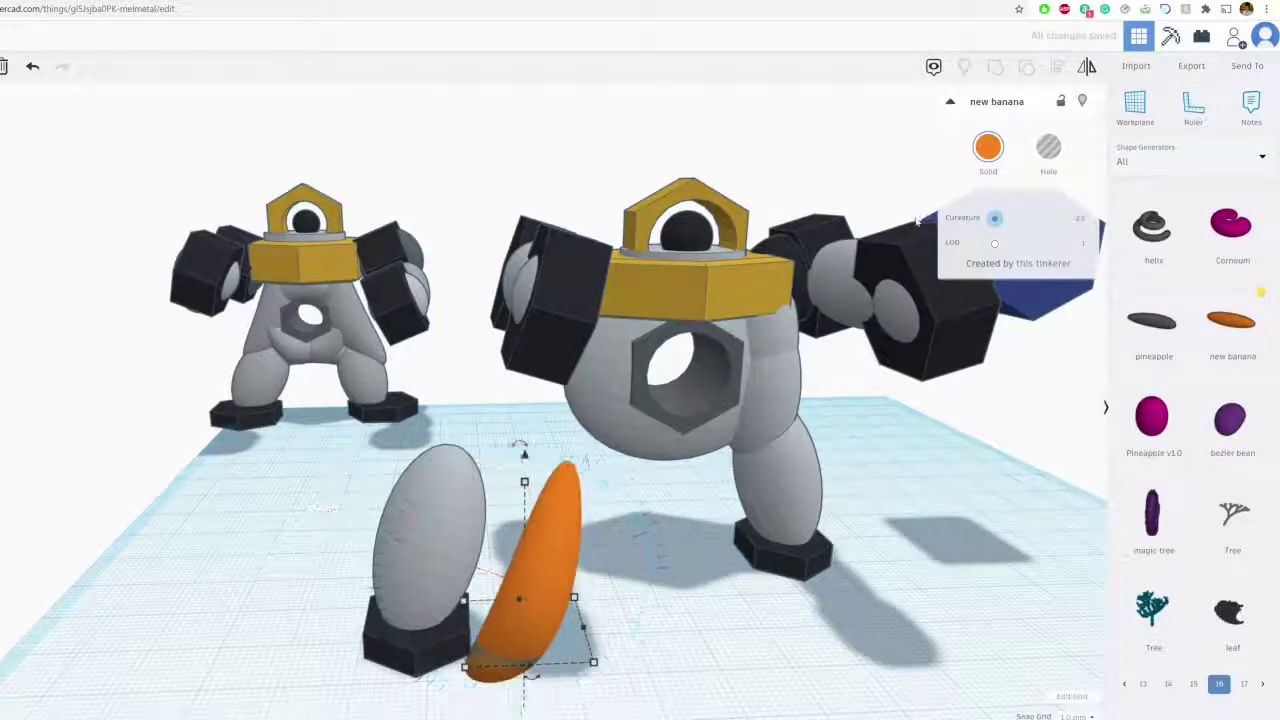
right_drag(694, 569, 562, 655)
scroll(560, 656, down, 1)
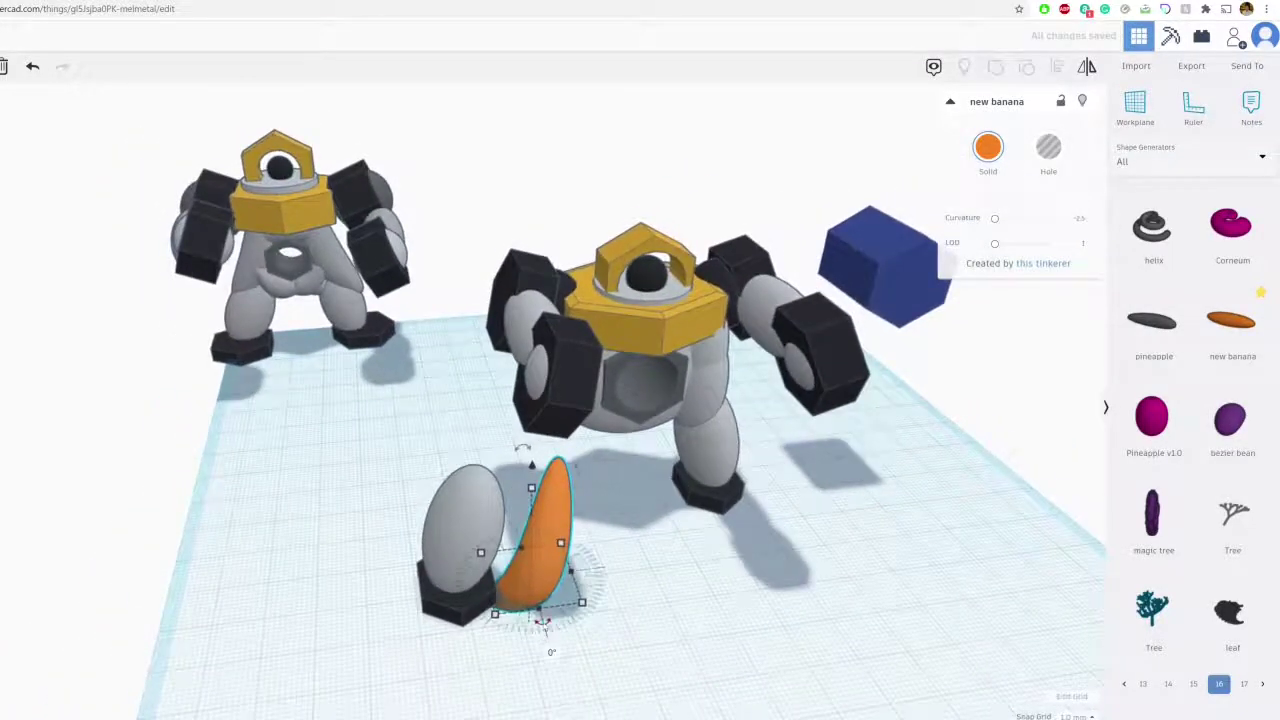
- Turn the banana about its vertical axis, raise it and place it on top of the detached leg's grey sphere
drag(545, 630, 562, 538)
right_drag(612, 585, 578, 470)
drag(516, 436, 519, 268)
right_drag(541, 354, 557, 411)
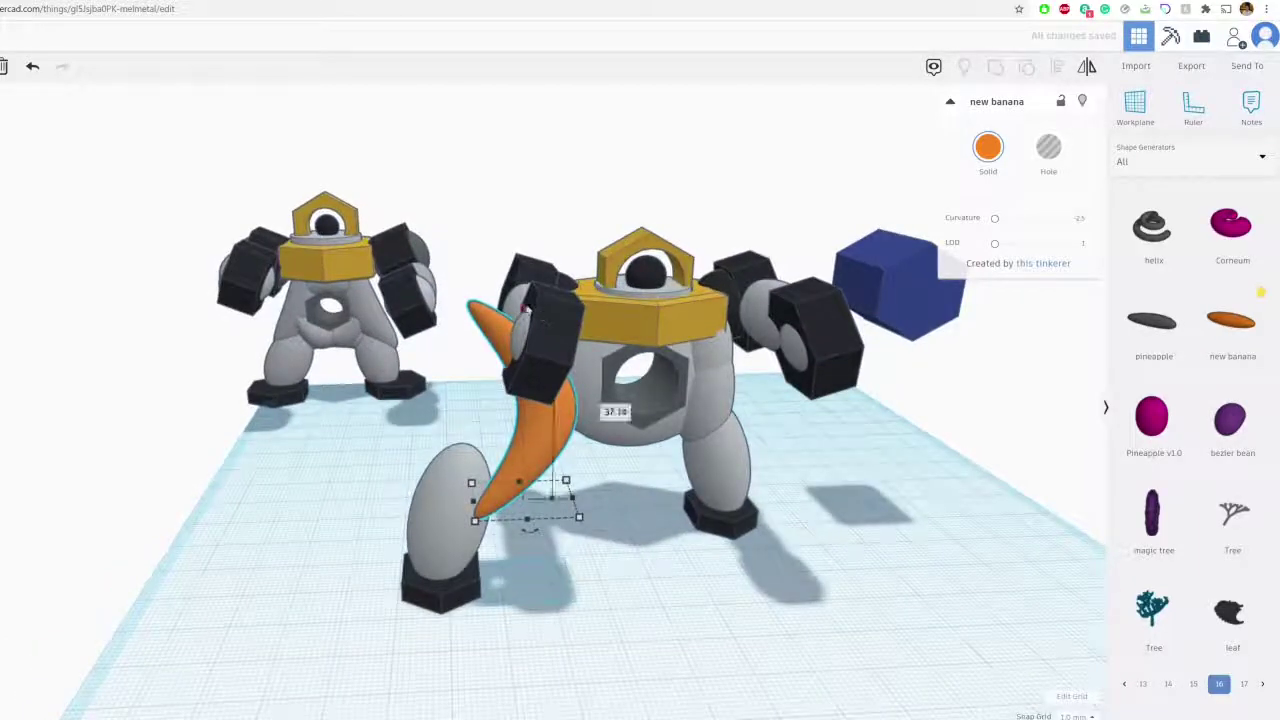
drag(530, 430, 475, 425)
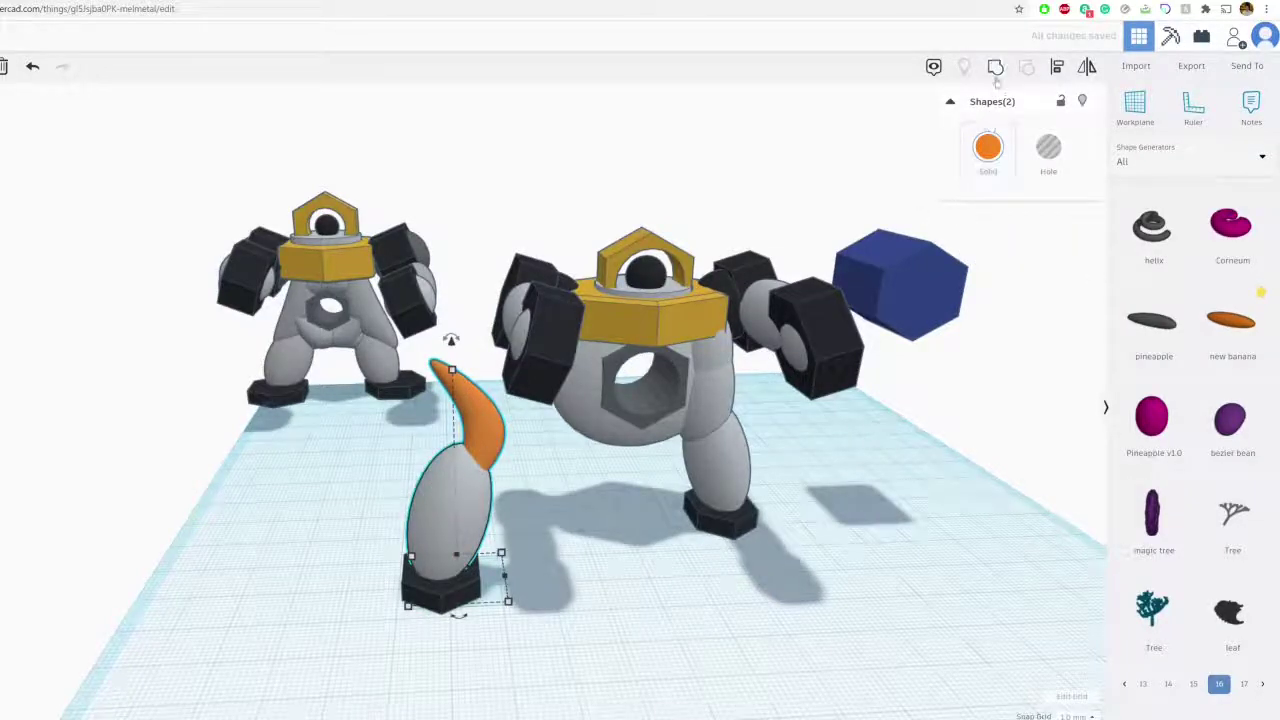
- Group the banana with the lower leg sphere and colour the group light grey
click(995, 67)
scroll(530, 468, up, 2)
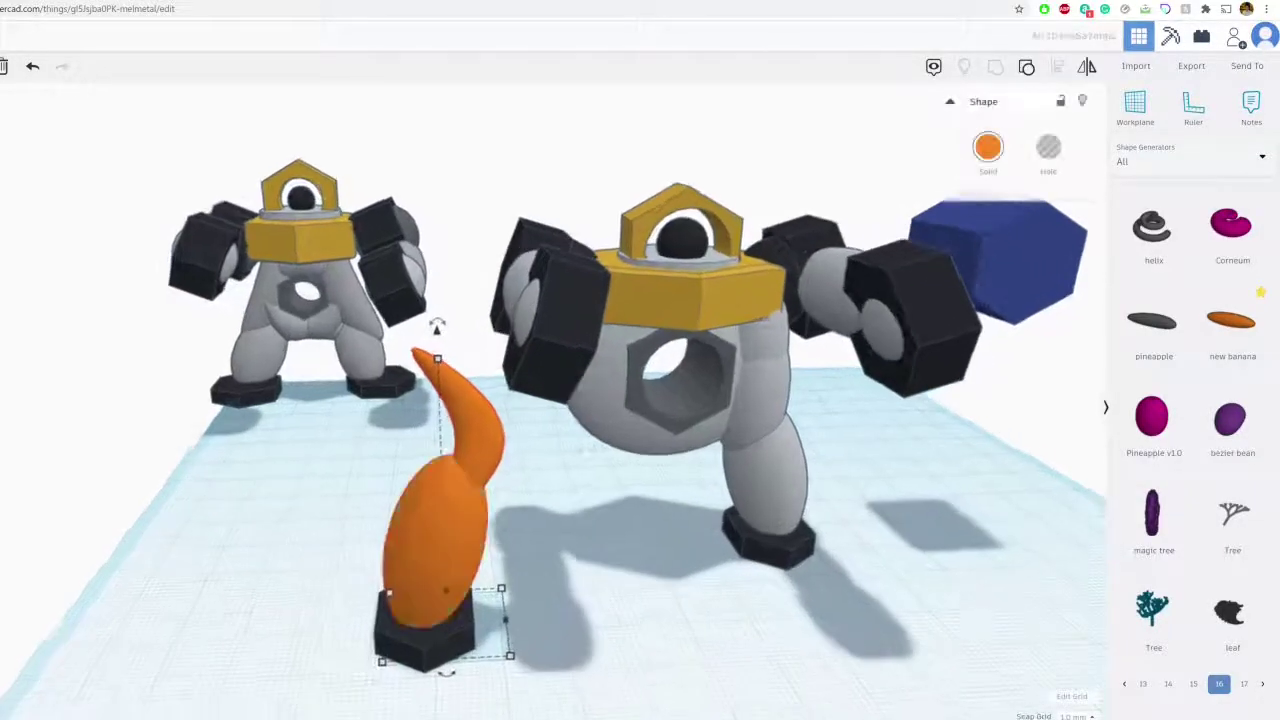
click(990, 152)
click(1201, 285)
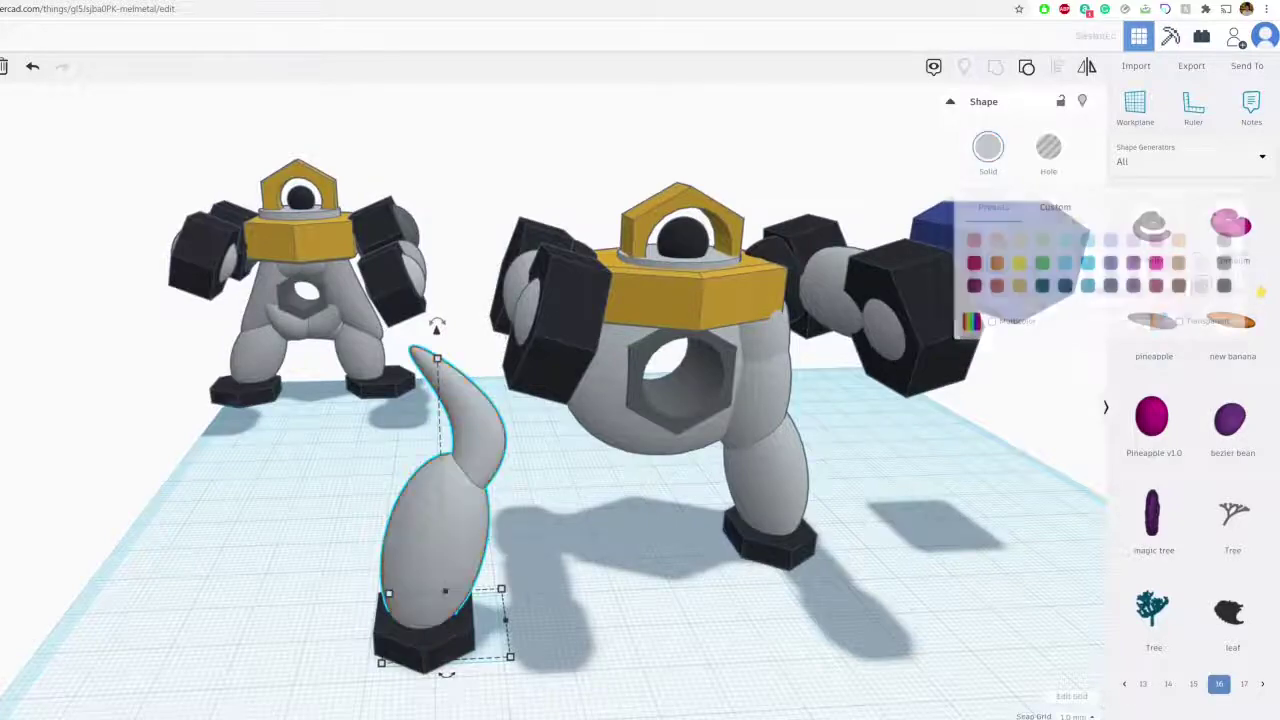
- Move the banana leg together with its black foot back against the body beneath the golden chest plate
shift+click(434, 625)
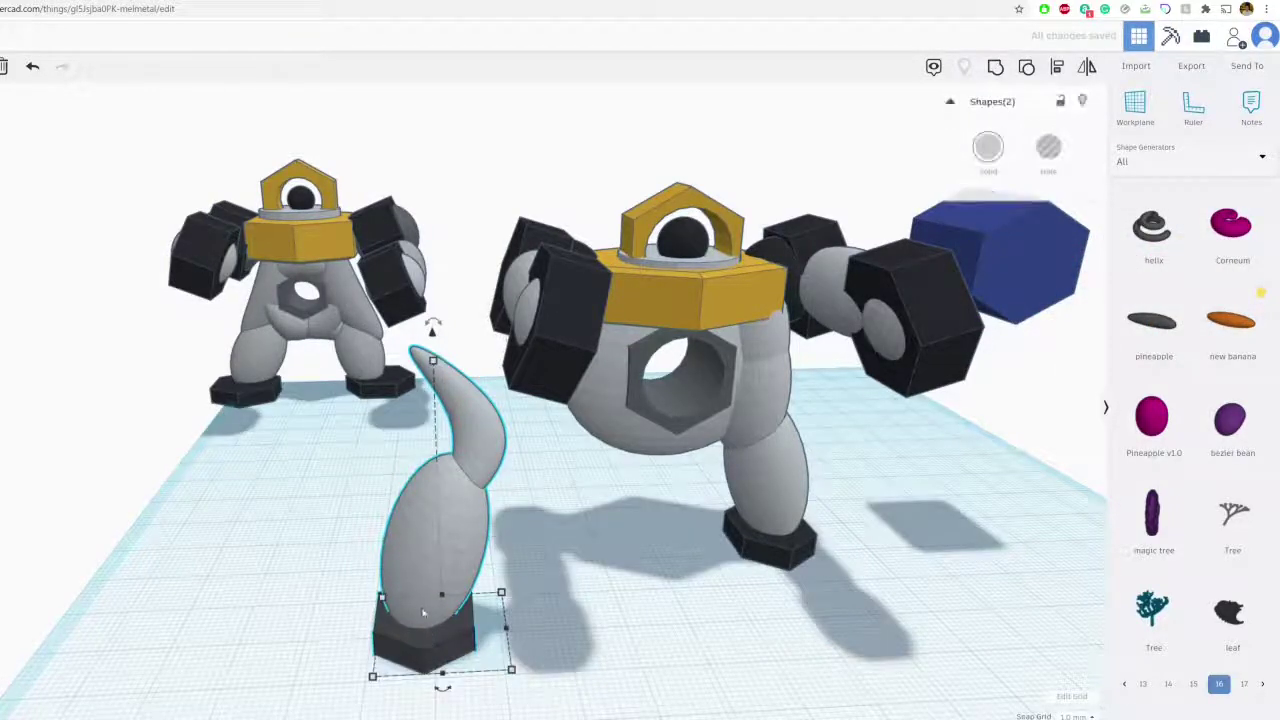
drag(434, 625, 533, 535)
right_drag(533, 535, 518, 432)
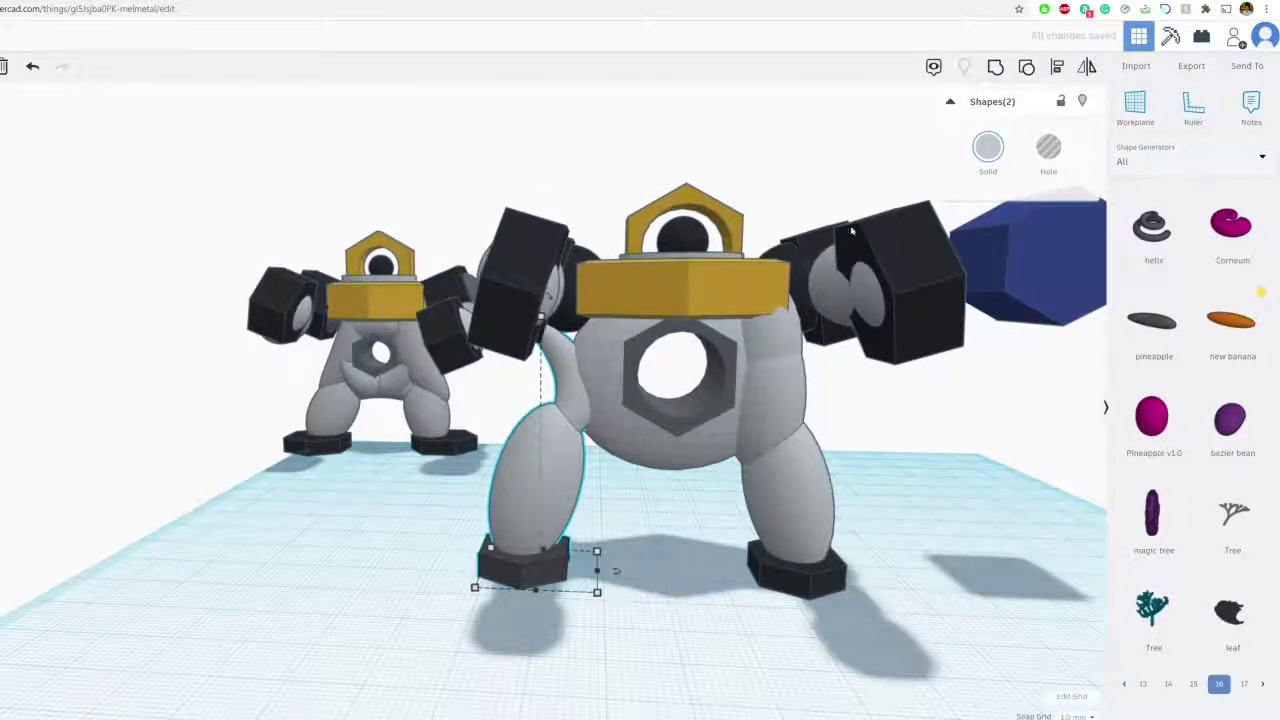
- Ungroup the leg, shift the orange banana toward the torso and widen it outward
click(1029, 68)
scroll(600, 372, up, 3)
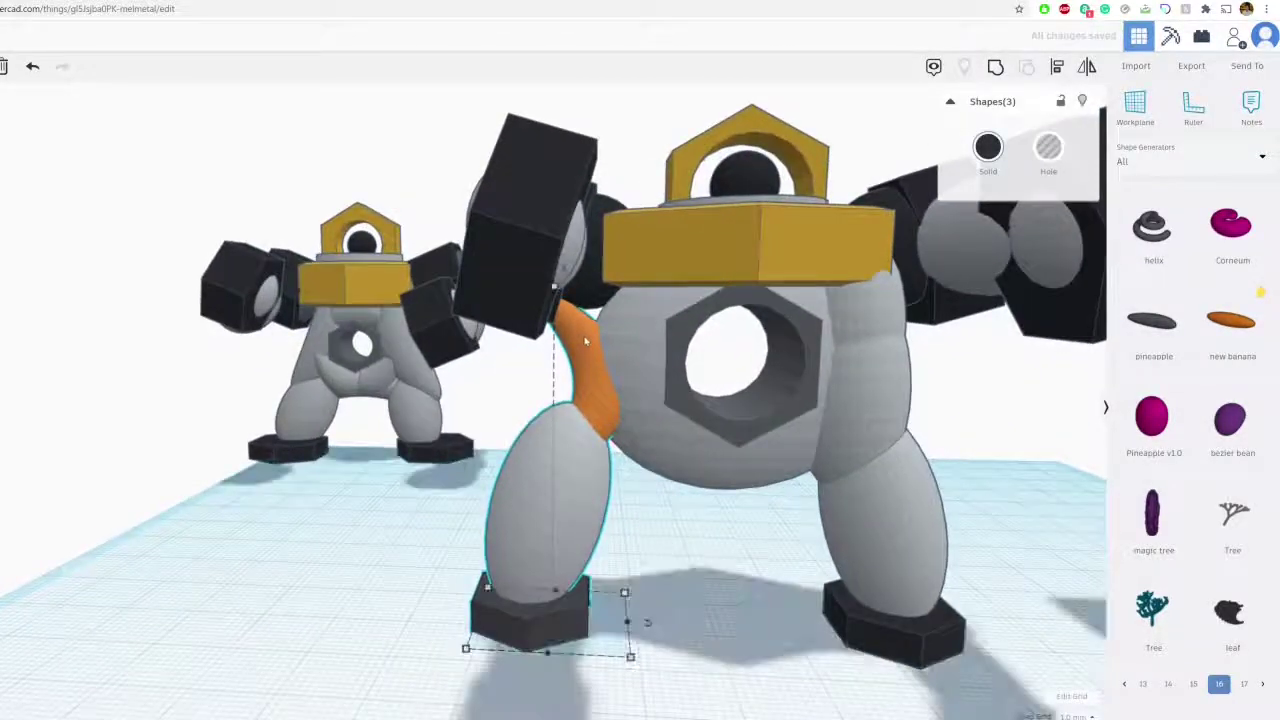
click(579, 331)
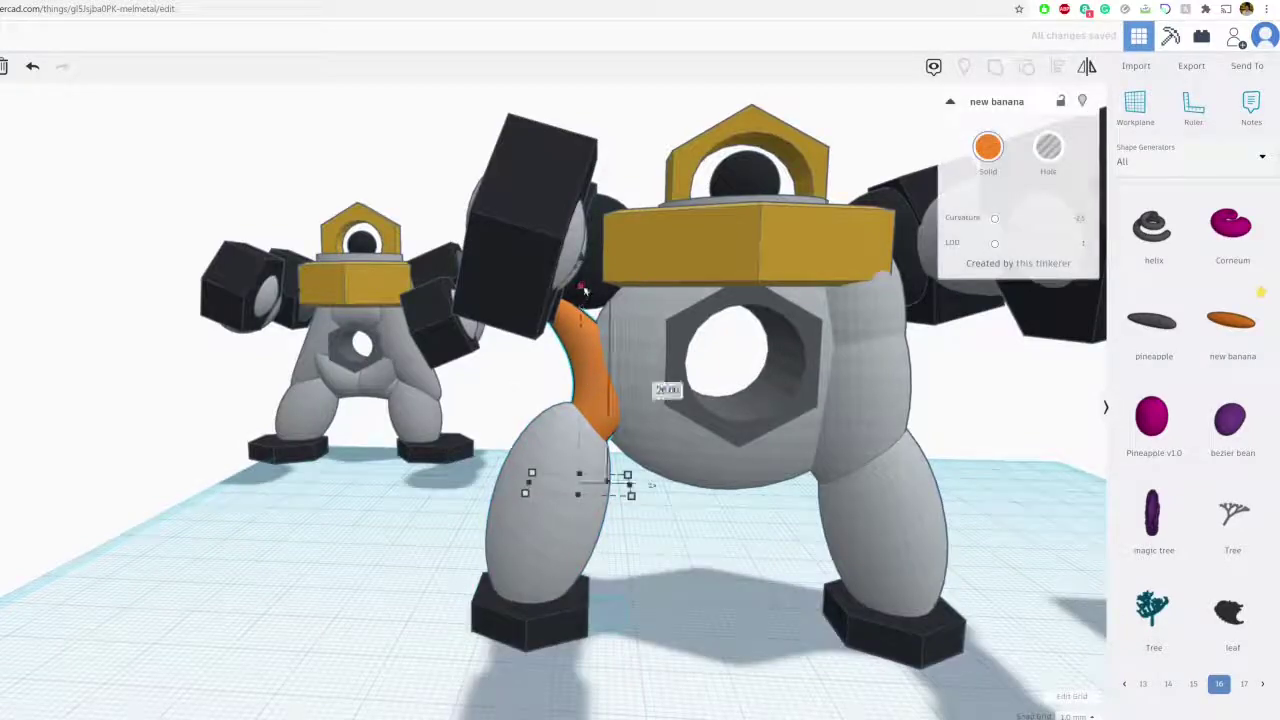
drag(584, 291, 616, 369)
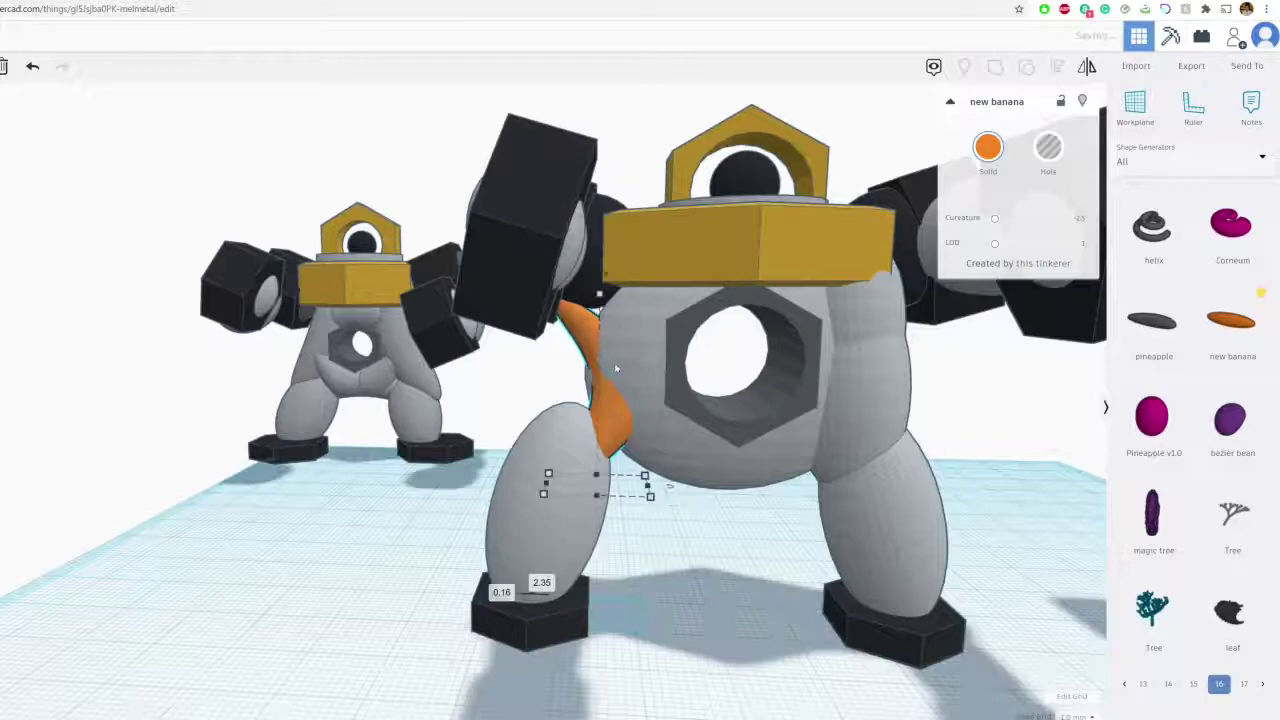
drag(546, 487, 528, 492)
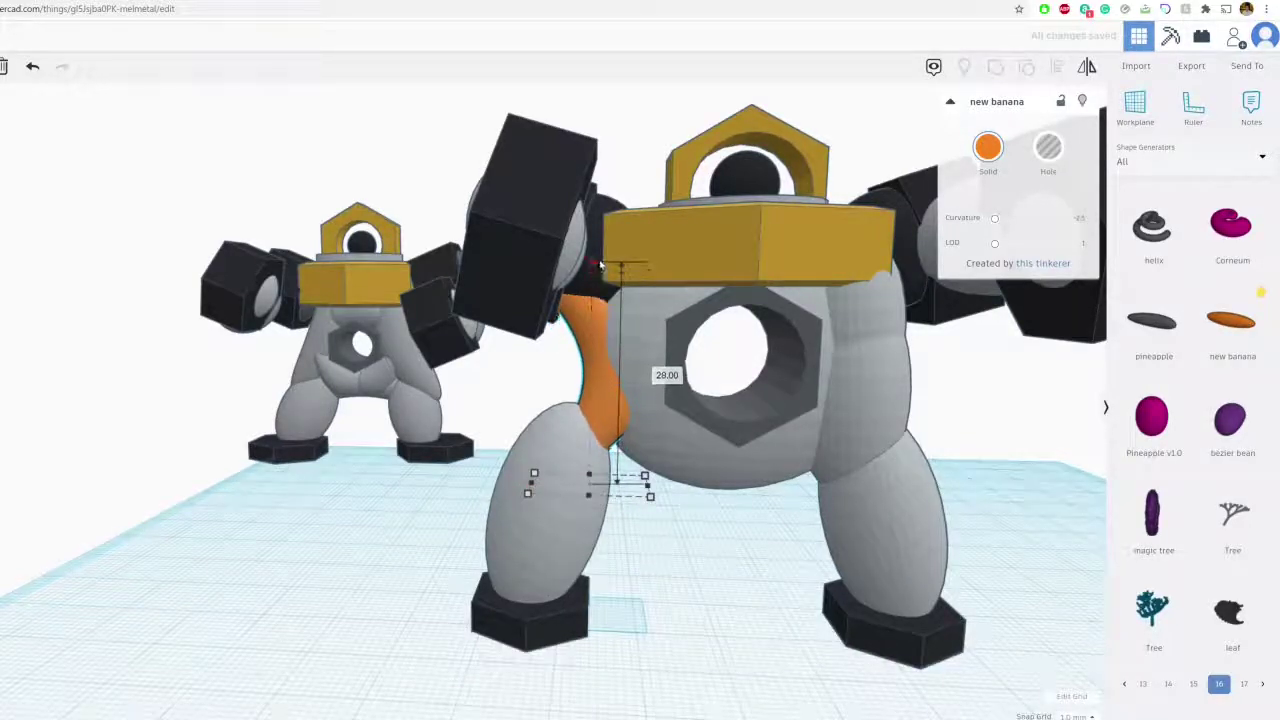
- Tilt the grey lower leg sphere by 22.5° toward the torso and shift it inward beneath the banana
mouse_move(600, 263)
right_down()
mouse_move(663, 286)
mouse_move(590, 262)
right_up()
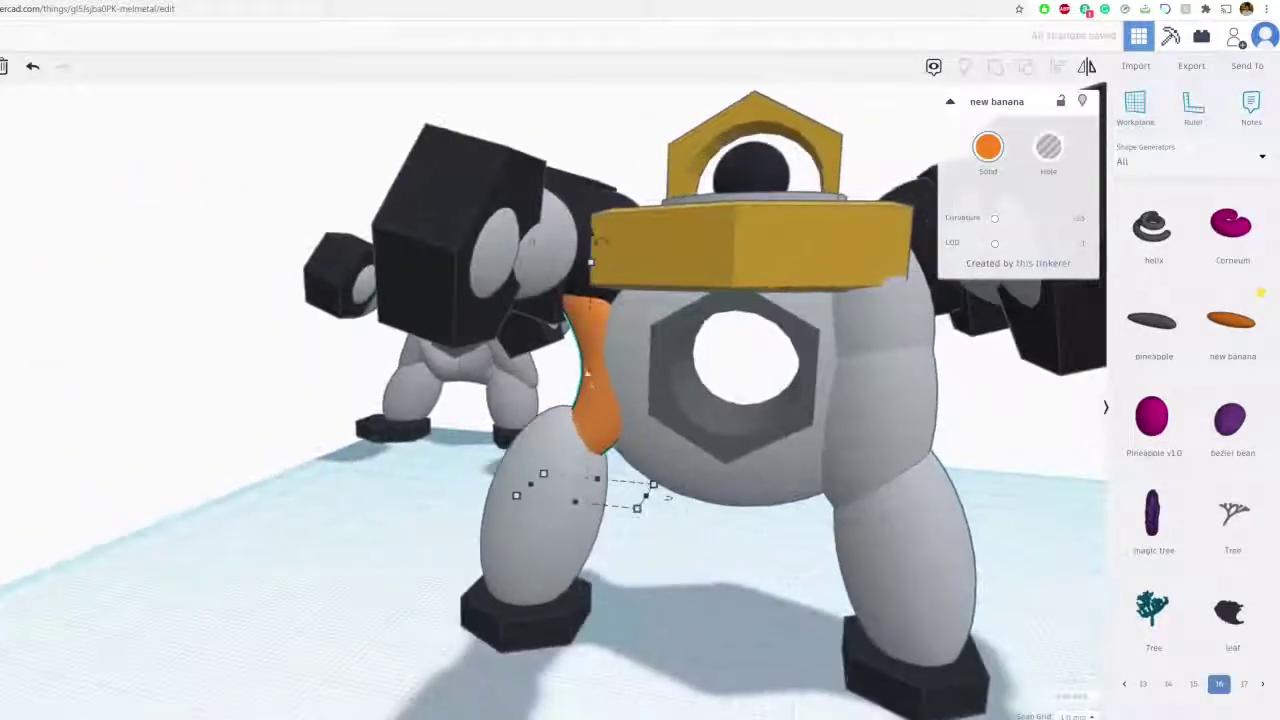
right_drag(588, 375, 624, 396)
click(548, 475)
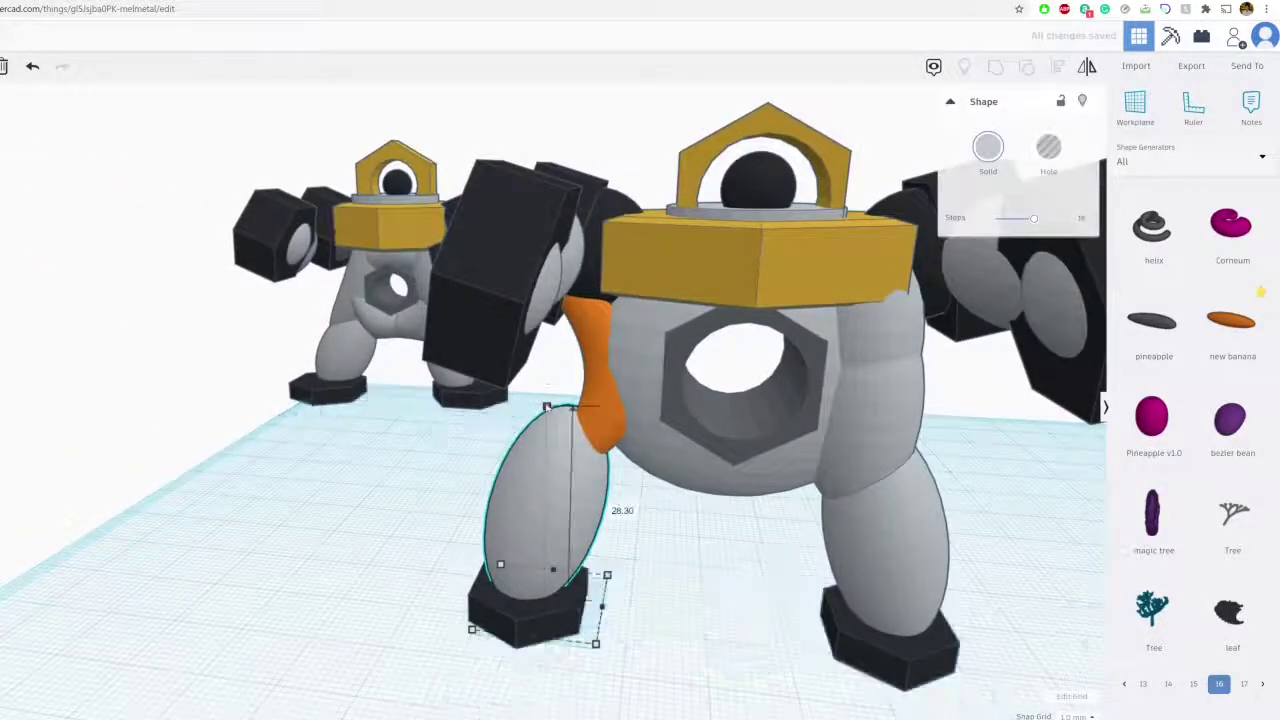
drag(557, 371, 592, 385)
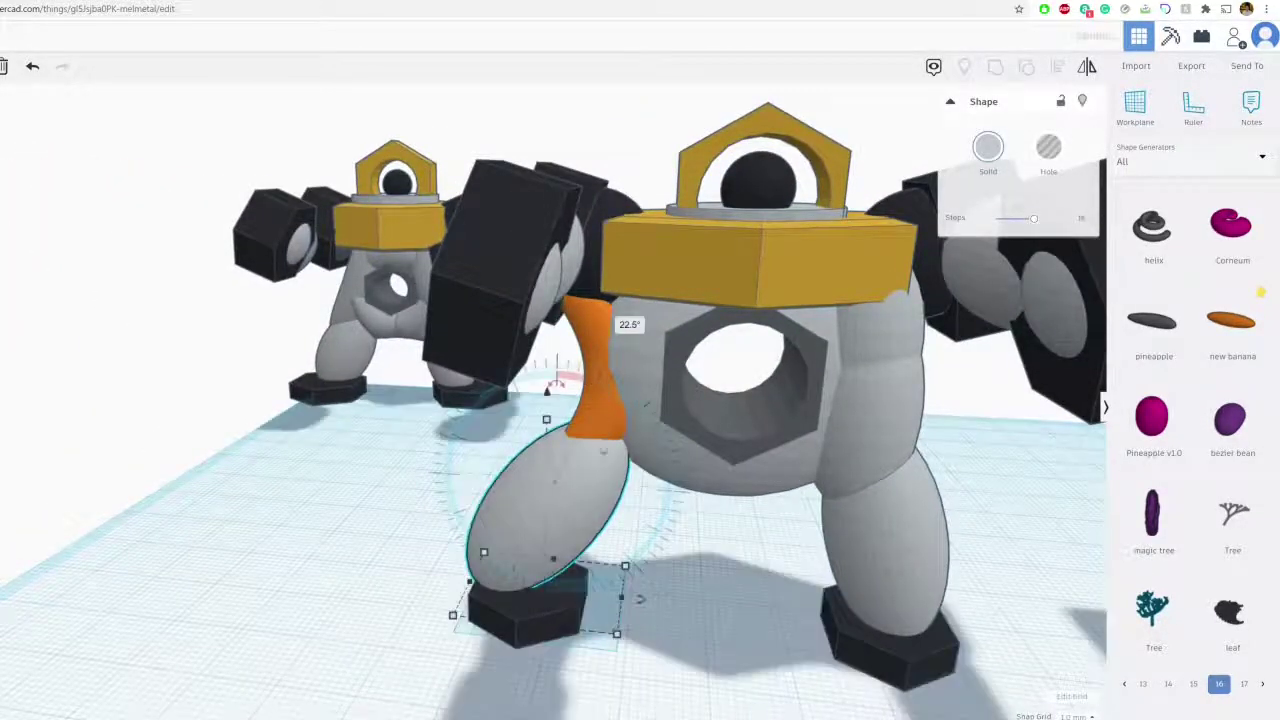
drag(576, 488, 596, 487)
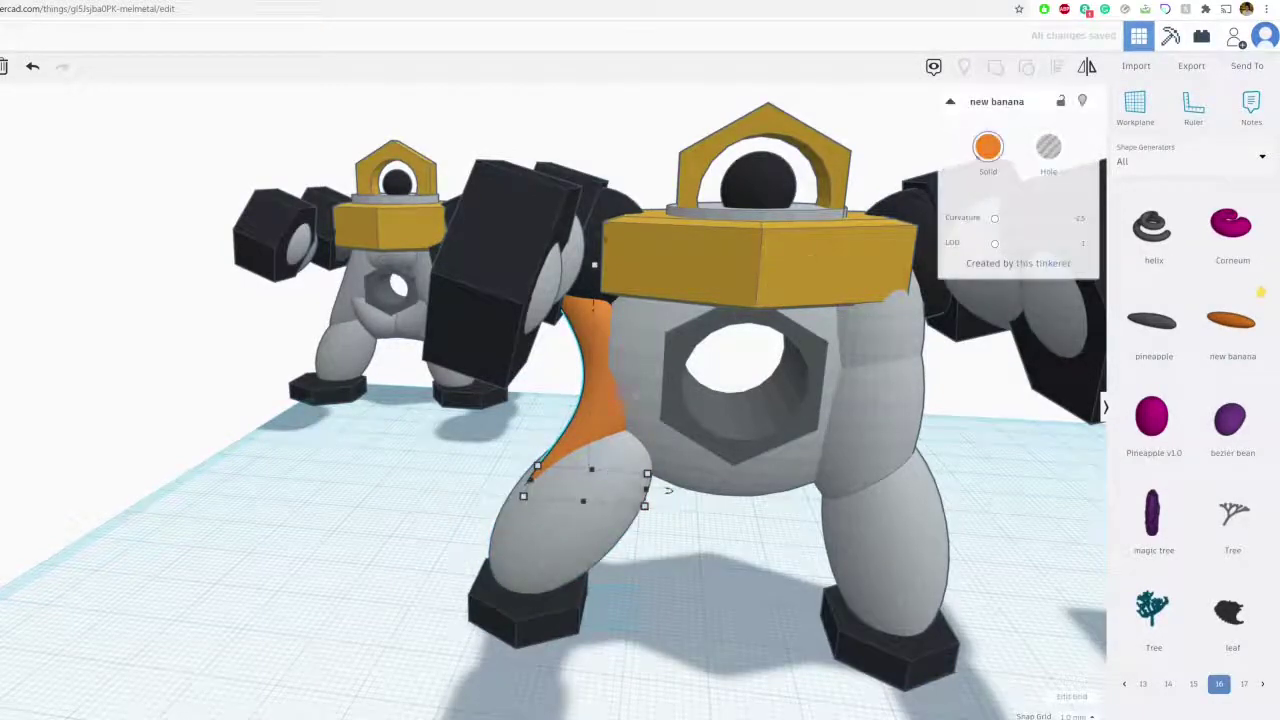
- Colour the orange banana light grey to match the rest of the leg
click(994, 170)
click(1201, 285)
click(715, 598)
right_drag(715, 598, 743, 555)
scroll(743, 555, down, 3)
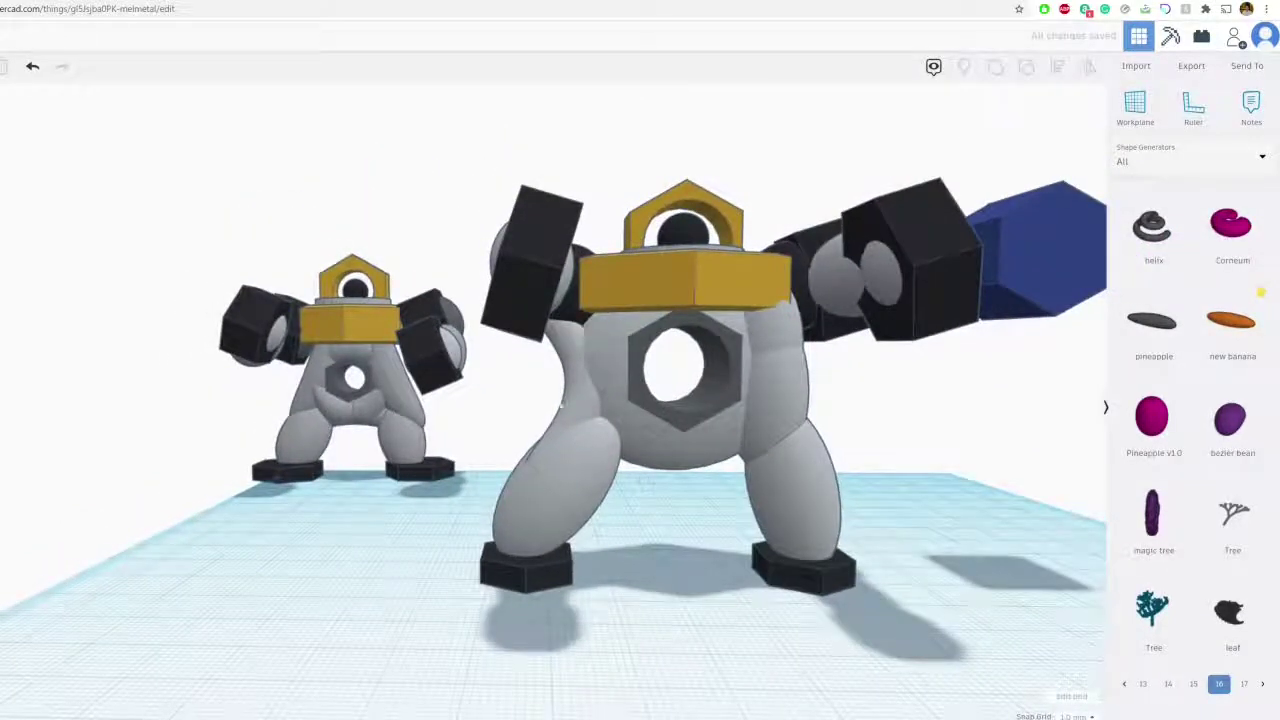
- Group the banana, lower leg sphere and black foot into one multicolour leg that keeps the original part colours
click(570, 405)
shift+click(565, 517)
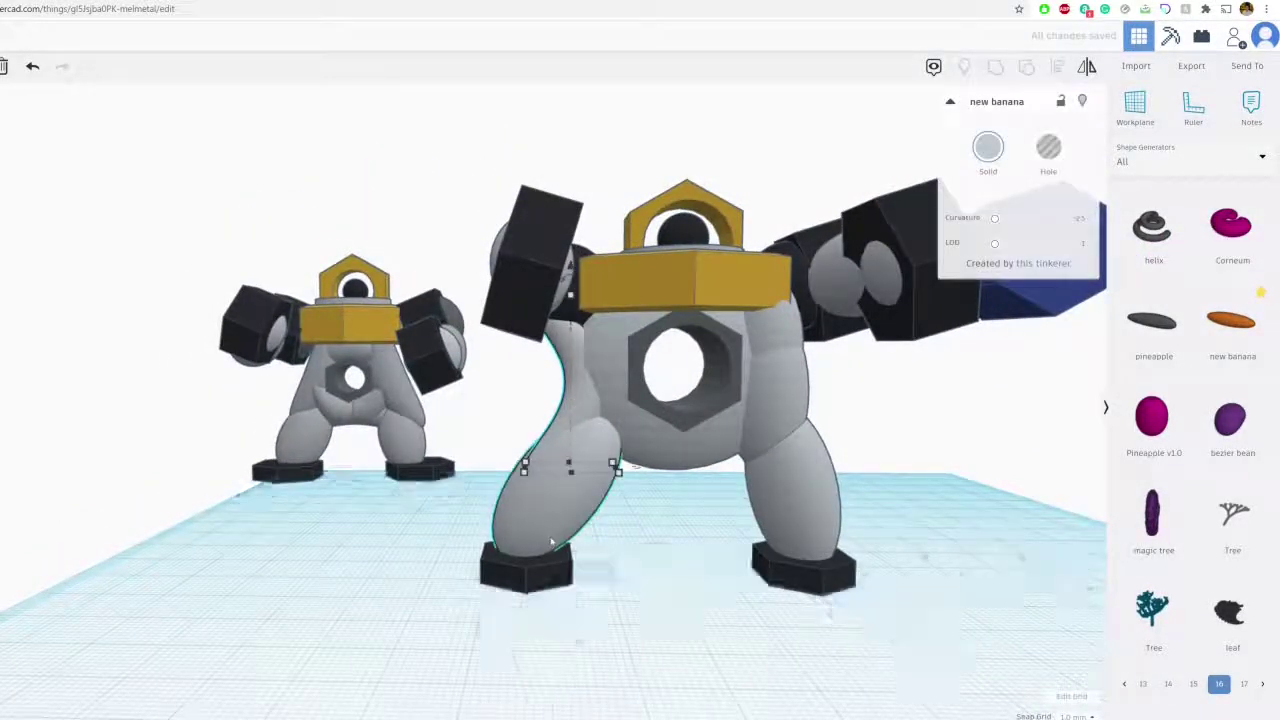
shift+click(532, 583)
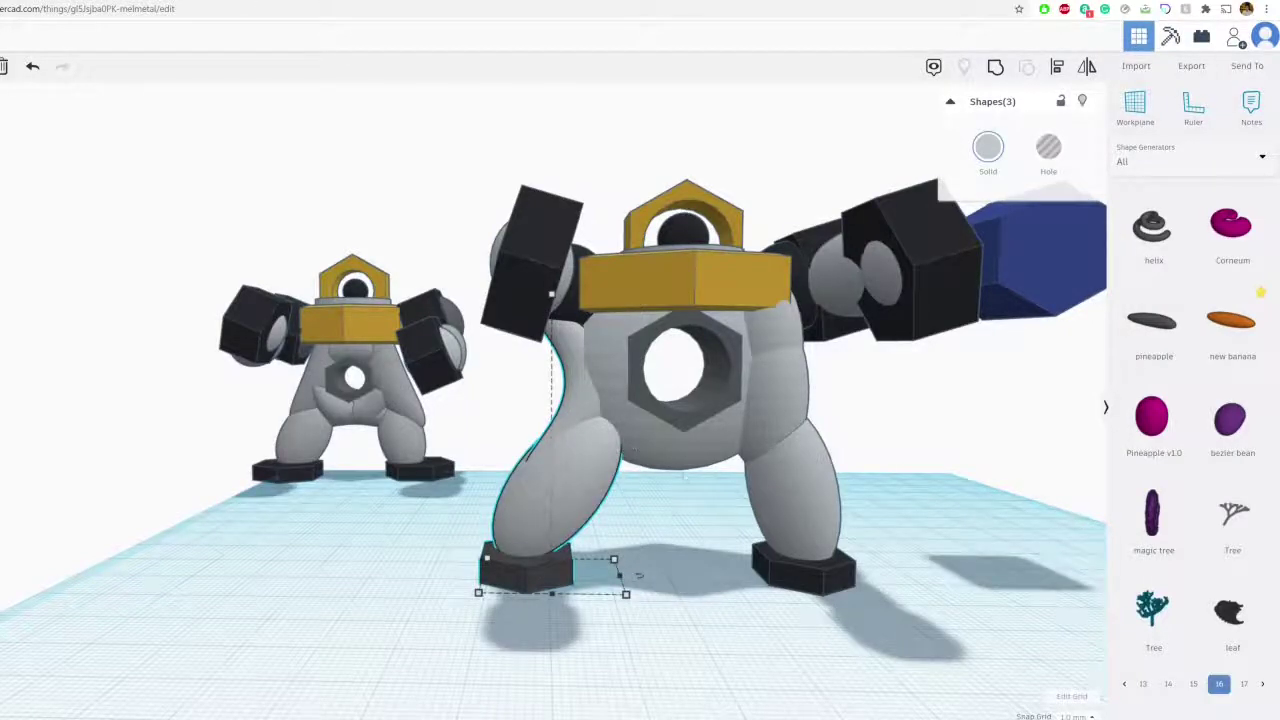
right_drag(686, 478, 750, 553)
key(ctrl+g)
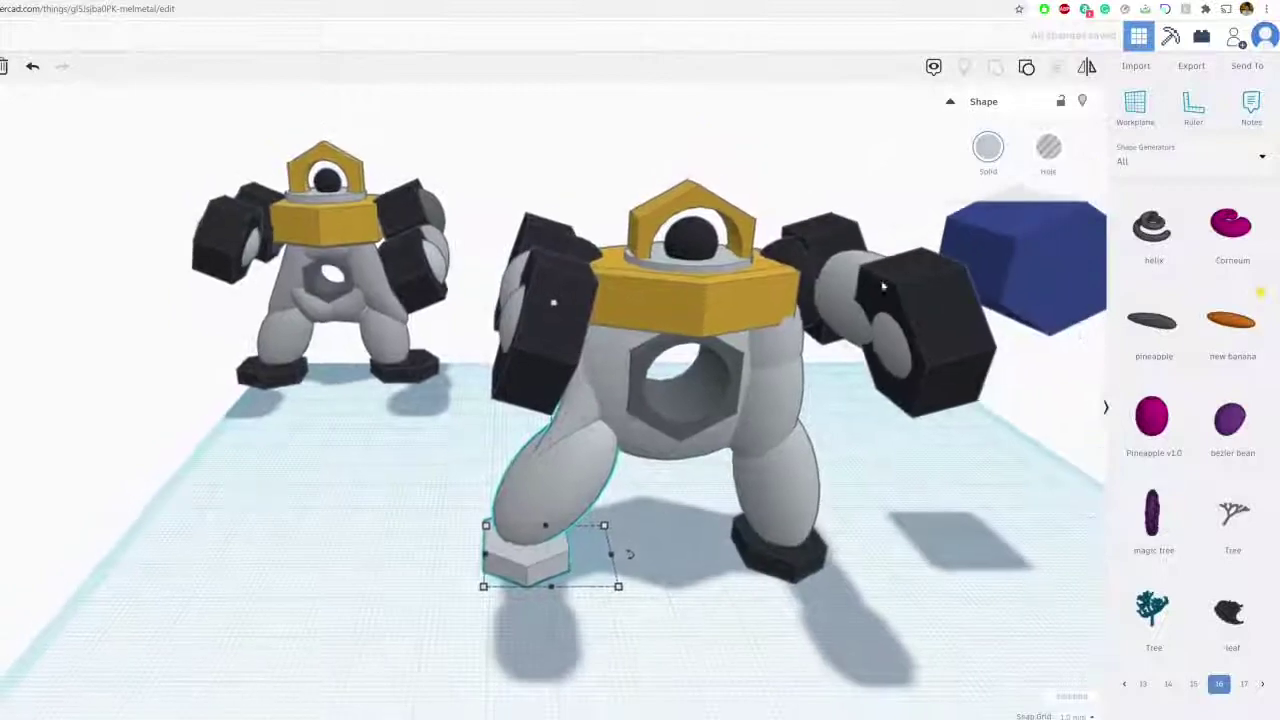
click(988, 147)
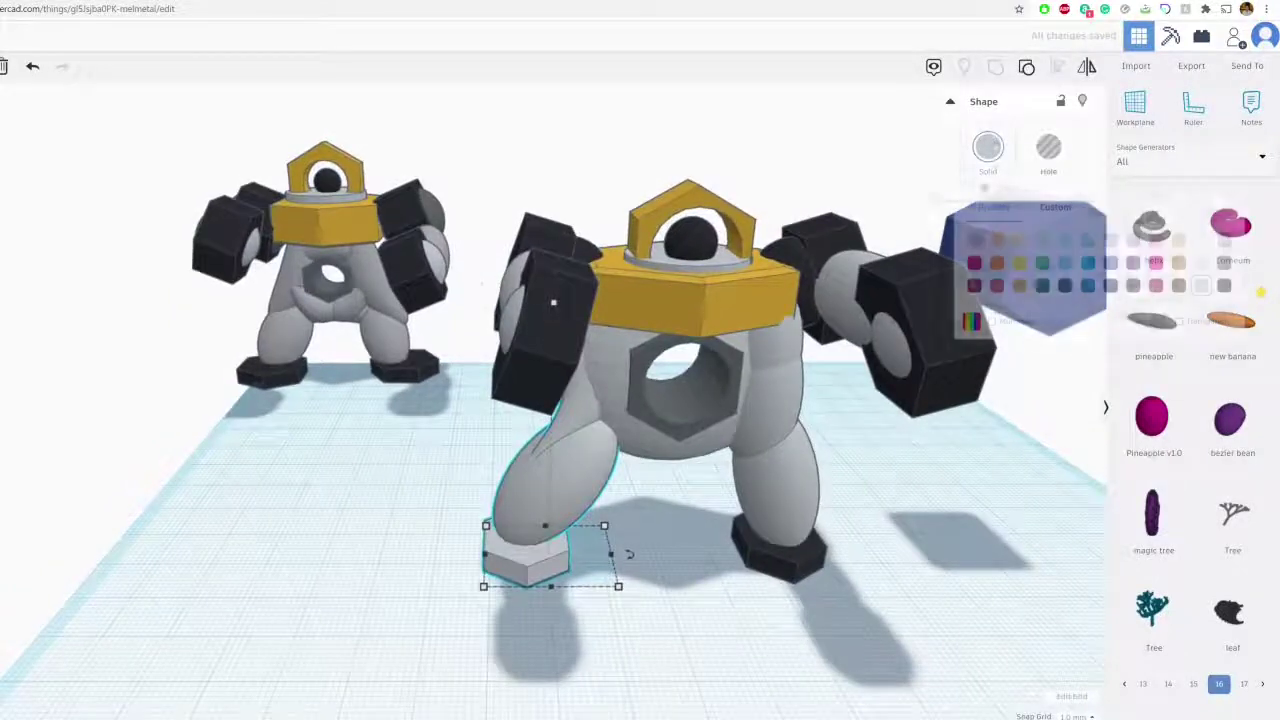
click(972, 322)
key(Escape)
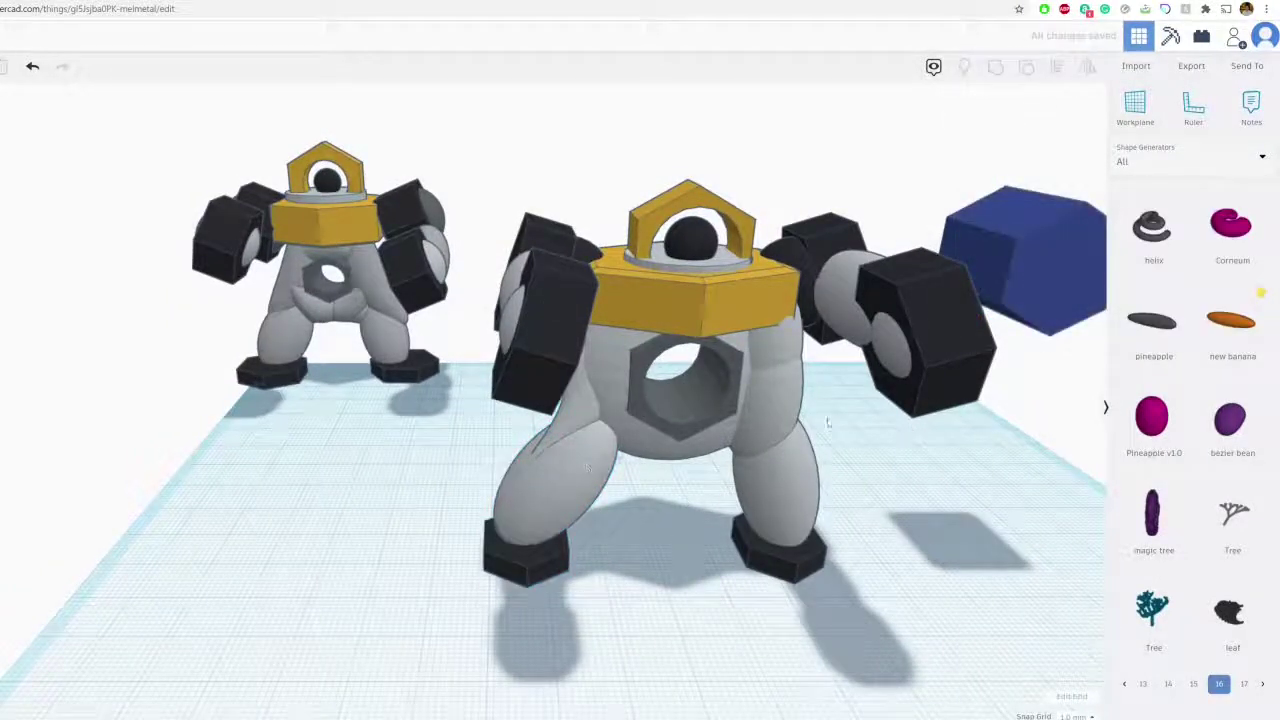
- Delete the old opposite leg and put a mirrored copy of the reshaped leg in its place
click(778, 399)
key(Delete)
click(580, 477)
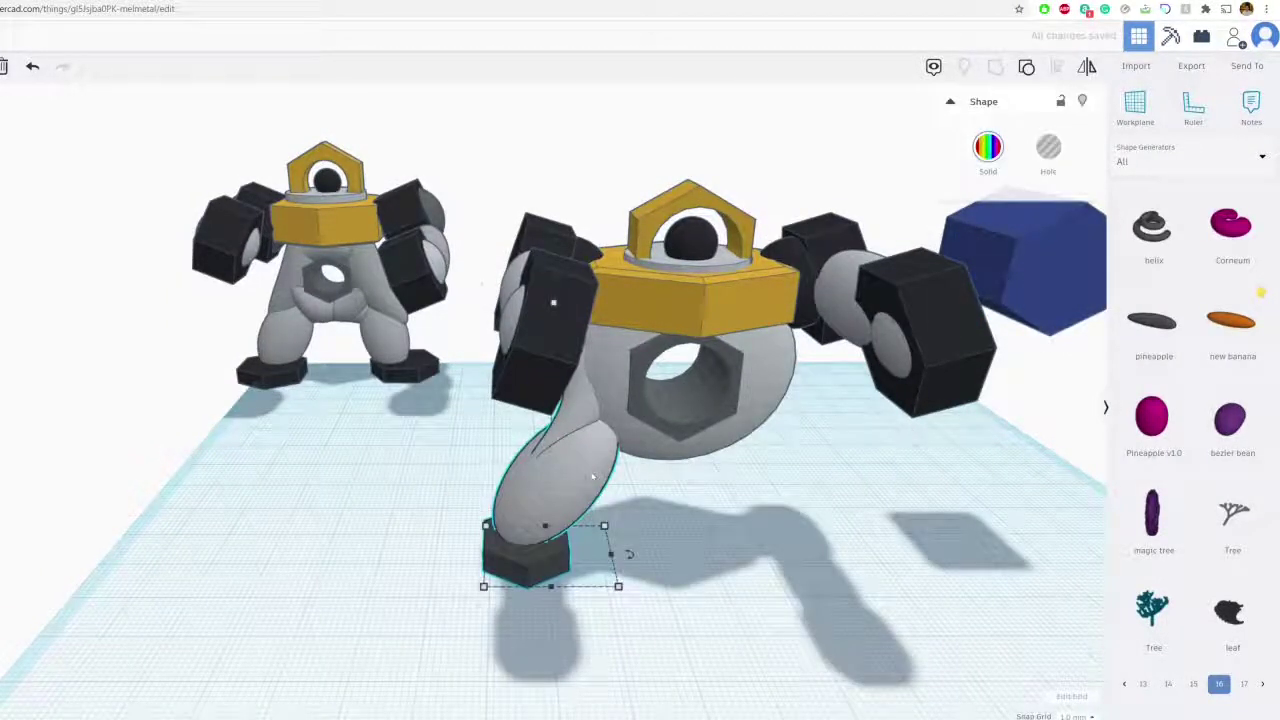
key(ctrl+v)
drag(632, 508, 787, 531)
- Narrow the grey torso sphere from both sides to a width of 35 mm so it sits between the legs
click(638, 435)
drag(561, 458, 573, 458)
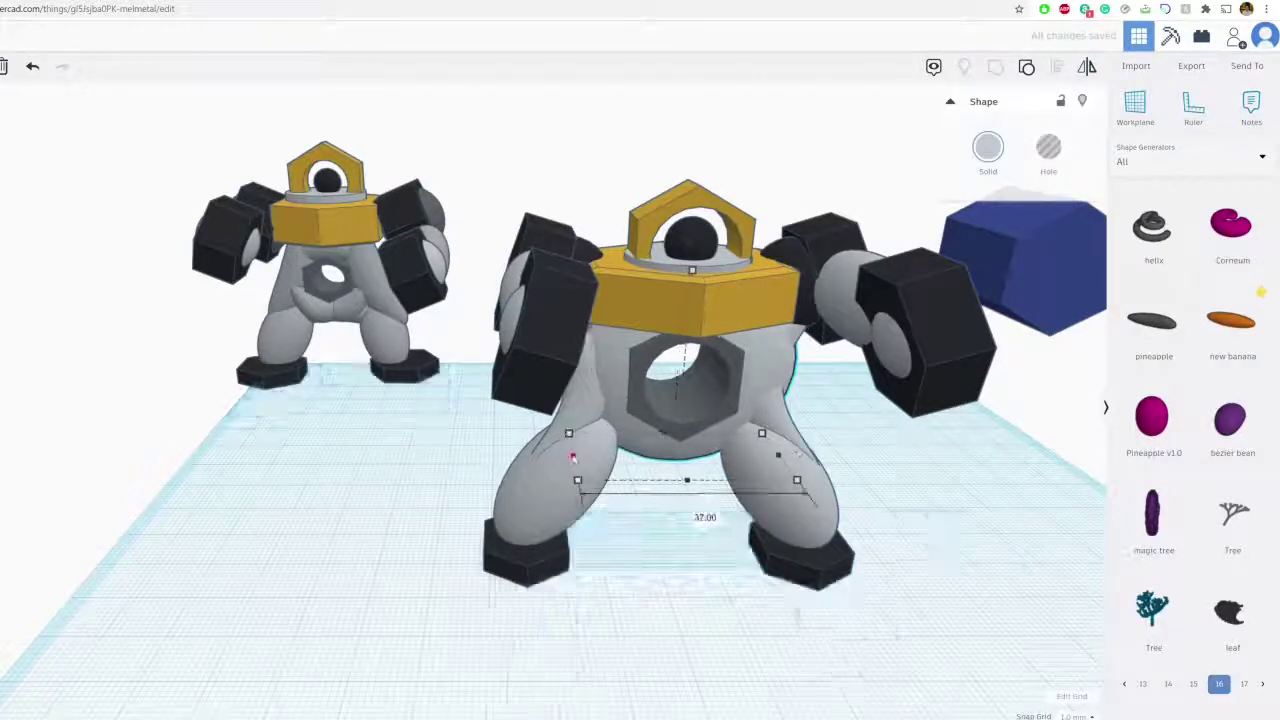
drag(797, 454, 768, 463)
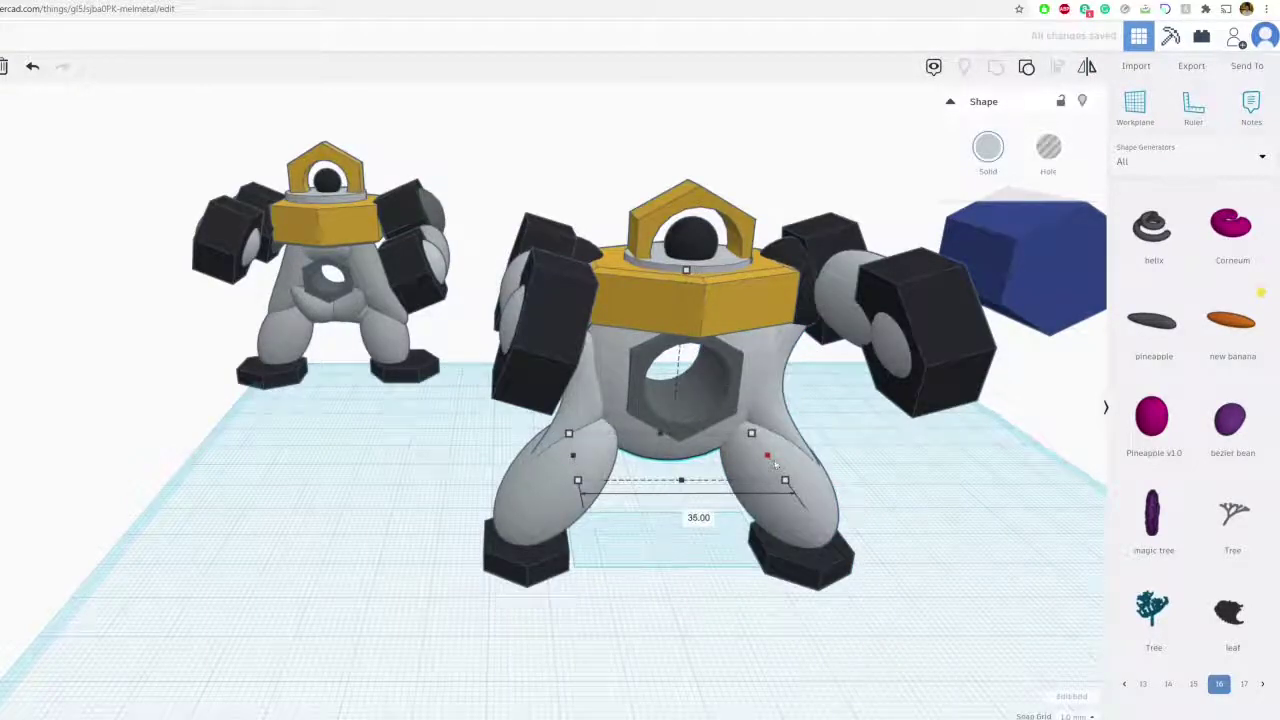
click(868, 464)
right_drag(850, 452, 762, 374)
drag(567, 402, 578, 395)
click(714, 543)
- Delete the spare blue hexagonal prism beside the Melmetal model
right_drag(714, 543, 850, 535)
scroll(791, 523, down, 3)
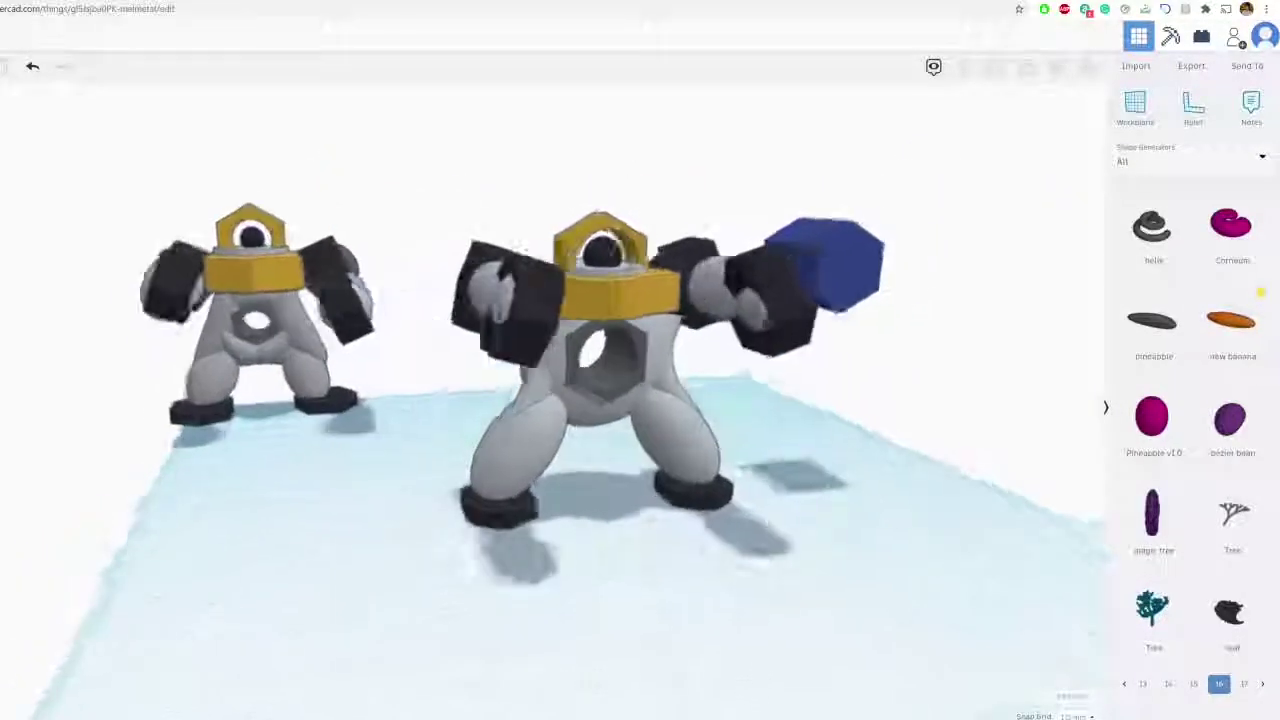
right_drag(720, 500, 524, 354)
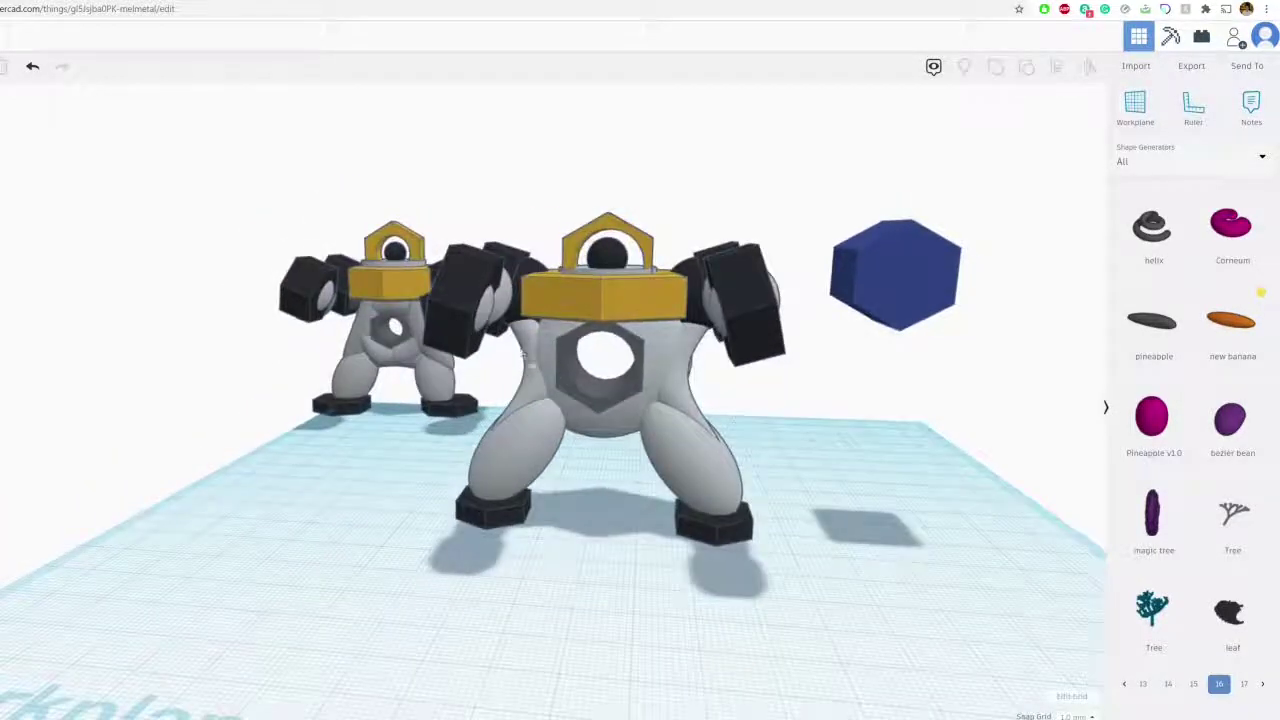
right_drag(584, 397, 650, 427)
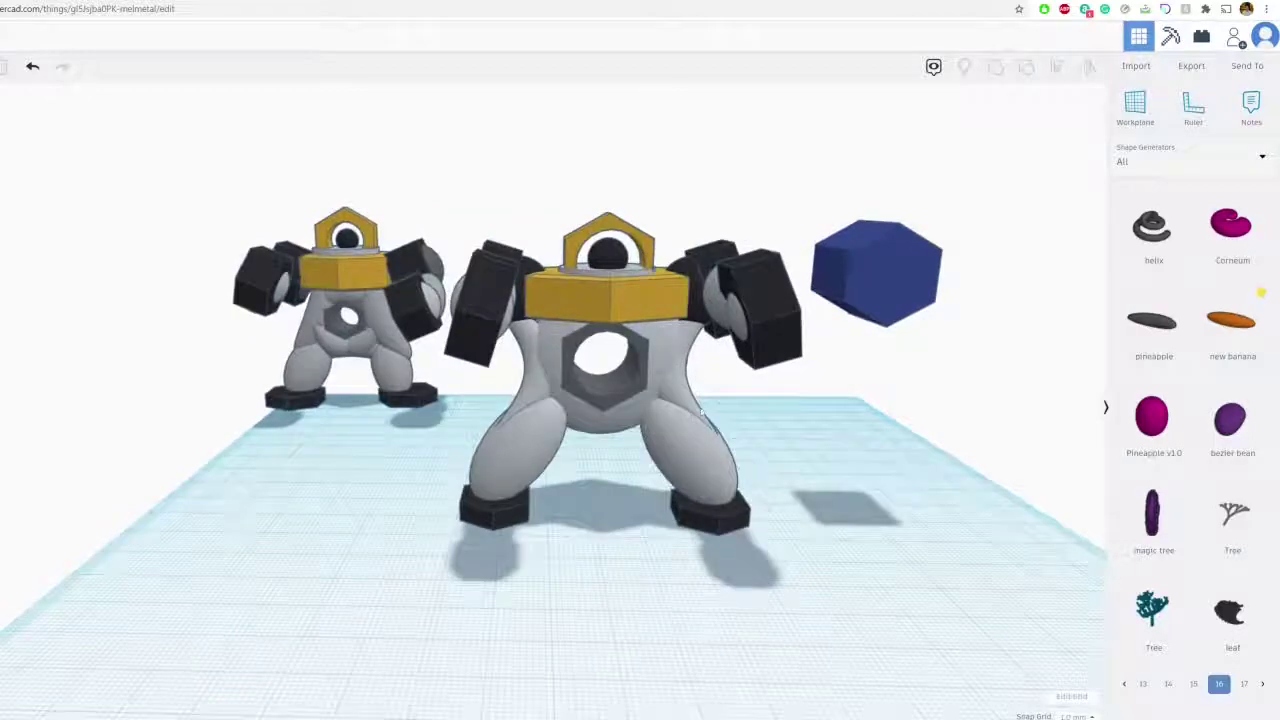
click(876, 281)
key(Delete)
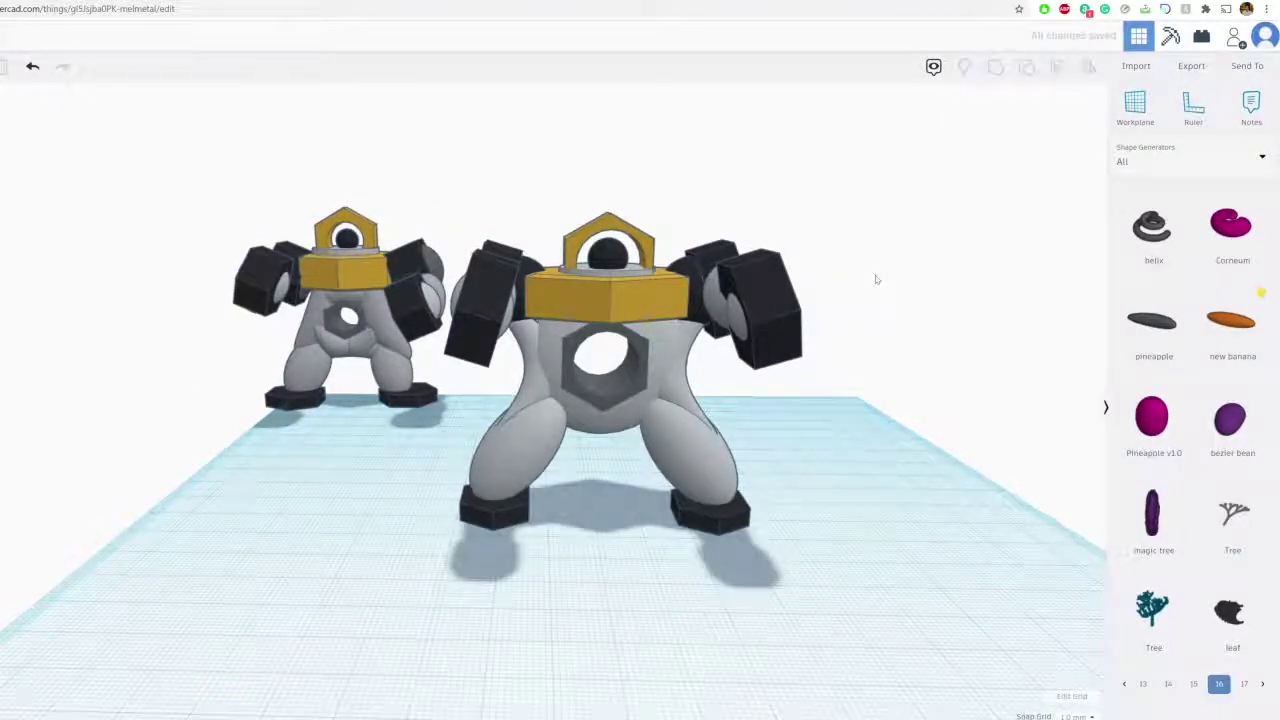
right_drag(815, 501, 818, 538)
scroll(818, 538, down, 3)
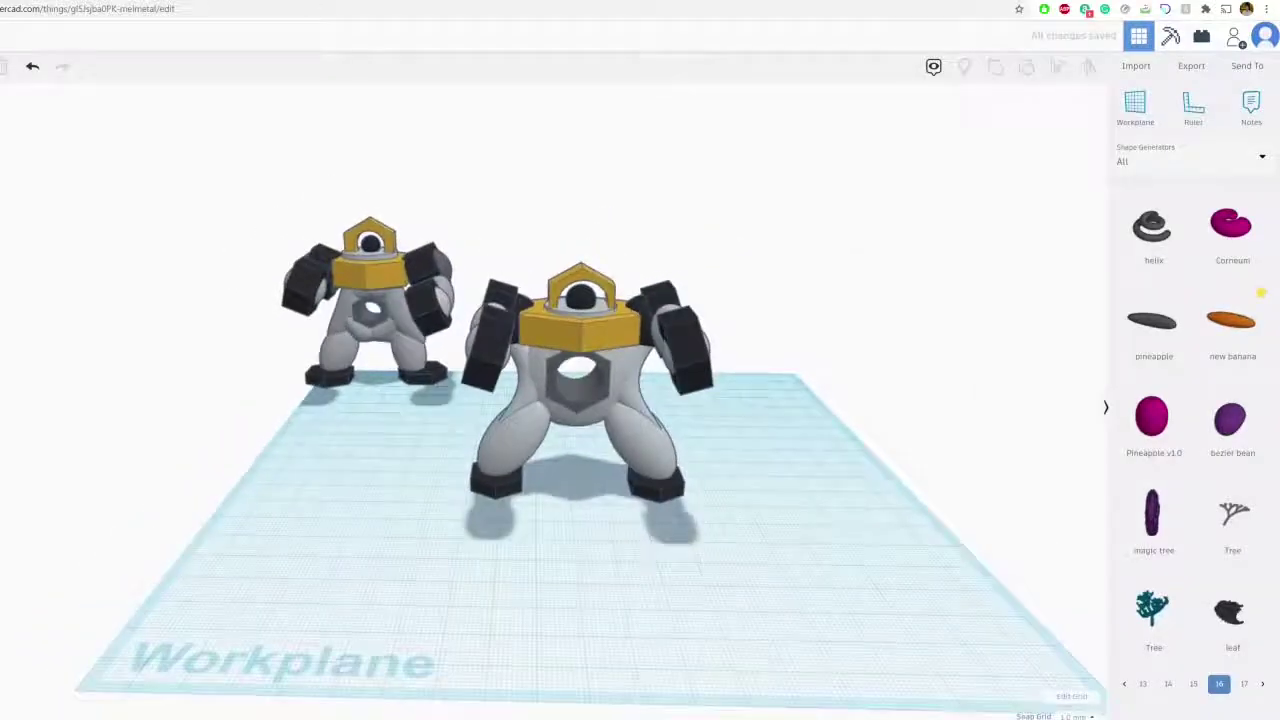